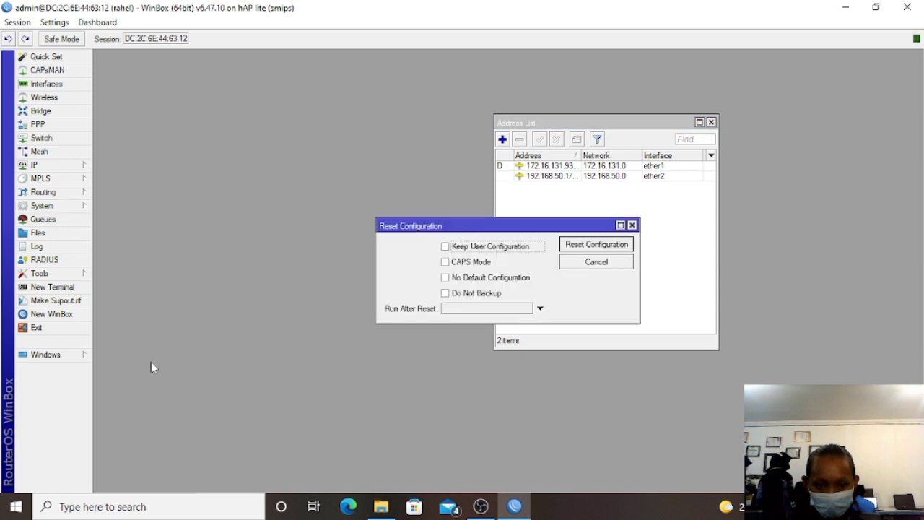
# Reset the router's configuration without keeping a backup, and confirm the reboot.
pyautogui.click(450, 294)
pyautogui.click(598, 249)
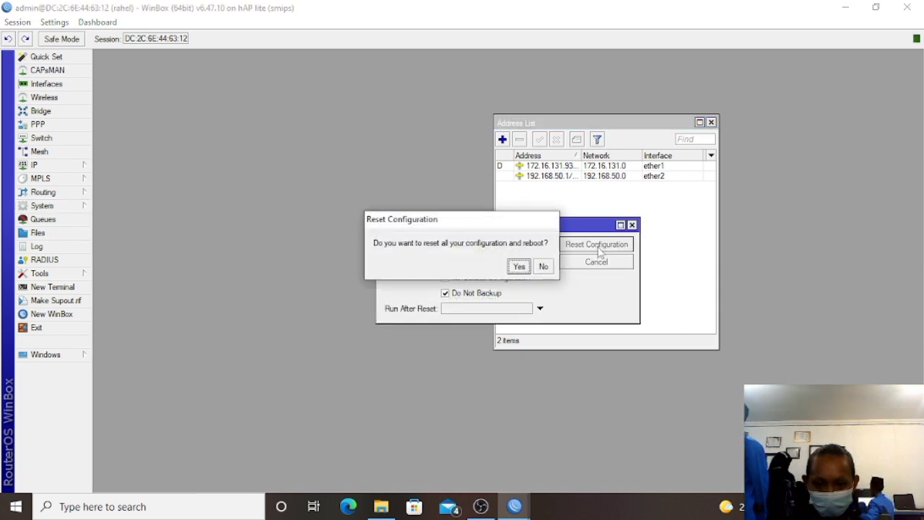
pyautogui.click(519, 267)
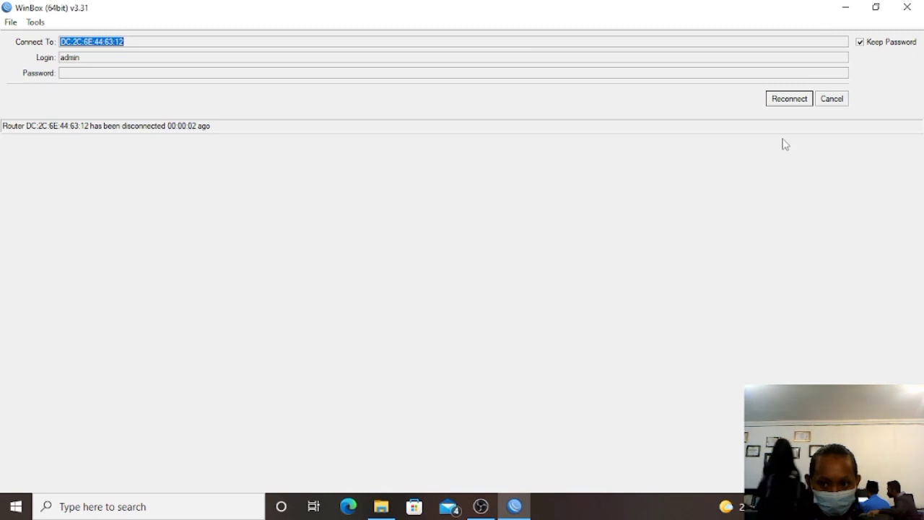
# Reconnect to the rebooted router from Neighbors and remove its default configuration.
pyautogui.click(830, 102)
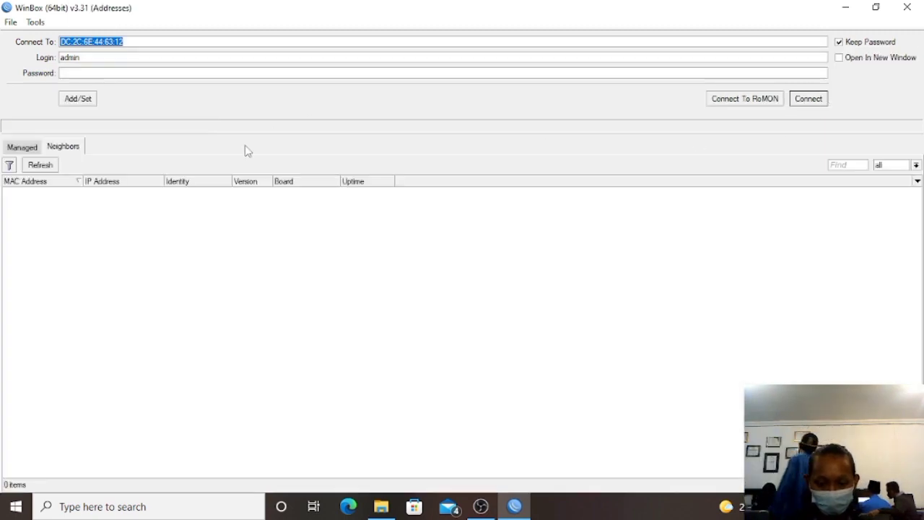
pyautogui.click(47, 165)
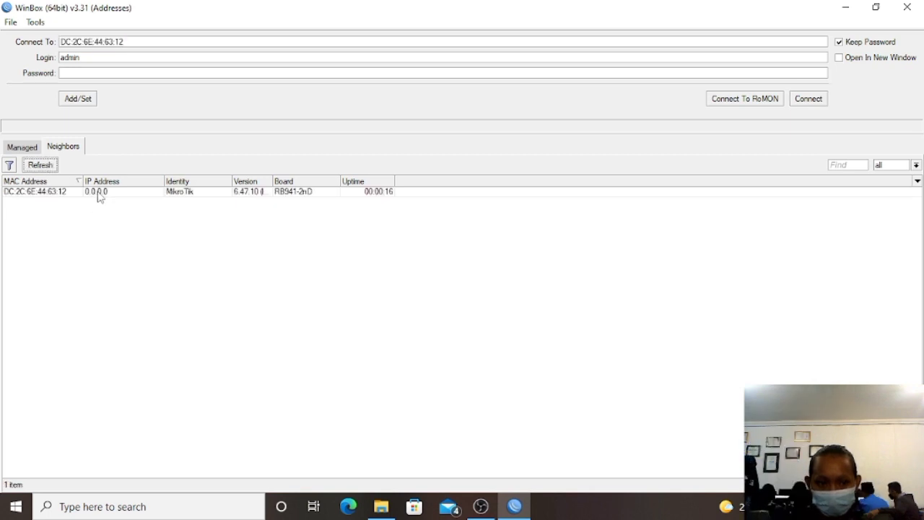
pyautogui.click(72, 194)
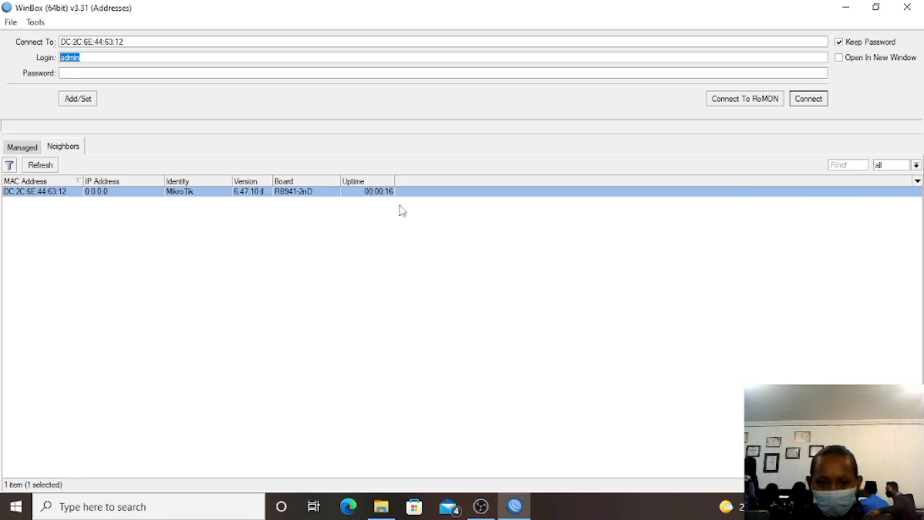
pyautogui.click(821, 105)
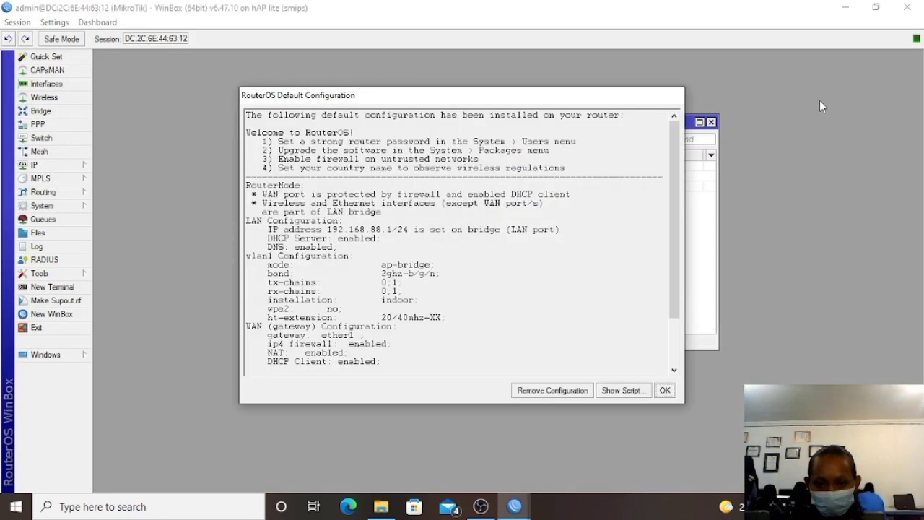
pyautogui.click(569, 390)
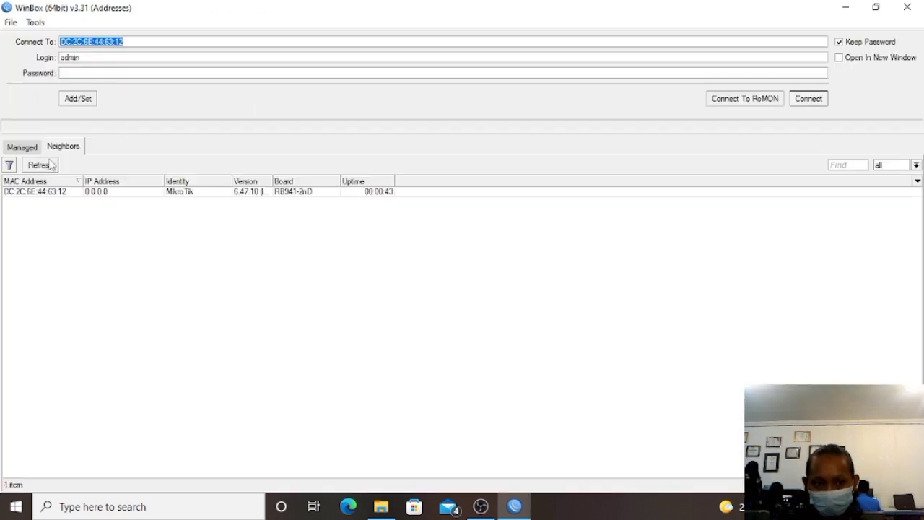
# Log back into the blank router after rediscovering it in Neighbors.
pyautogui.click(50, 164)
pyautogui.click(112, 195)
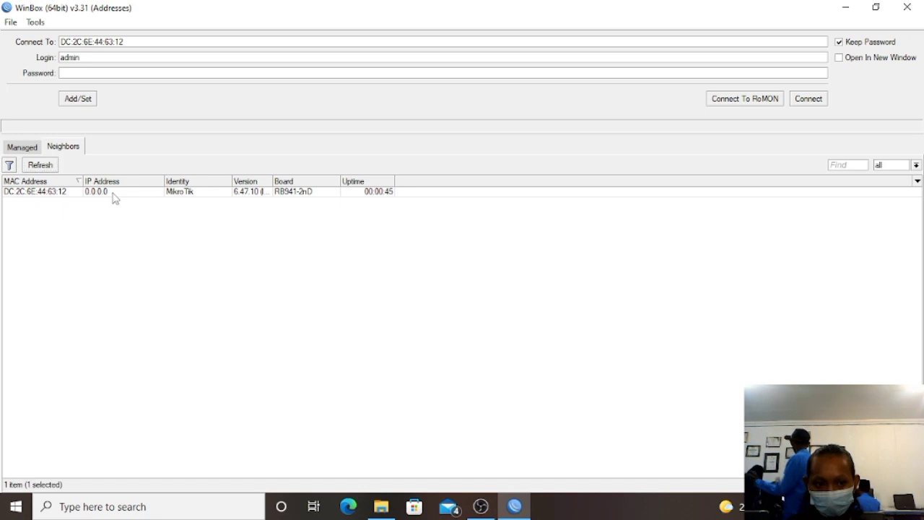
pyautogui.click(809, 98)
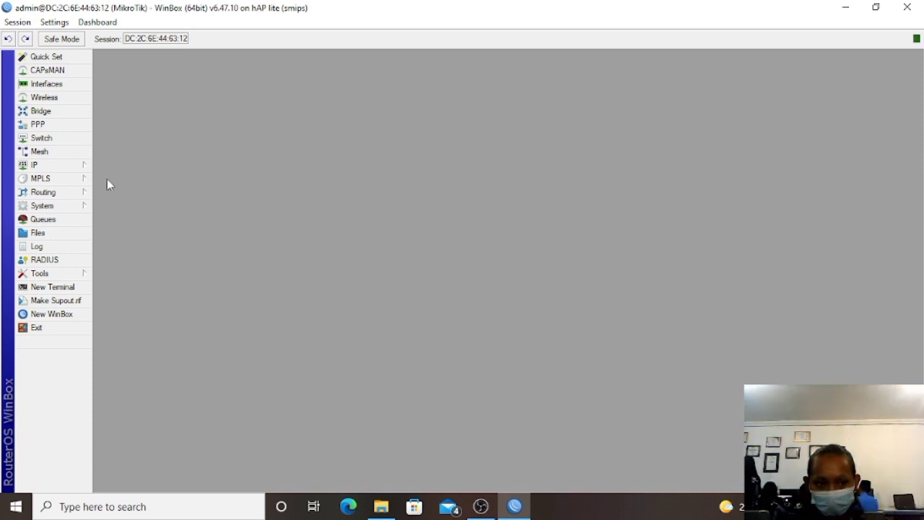
# Replace the MikroTik system identity with the new router name and save it.
pyautogui.click(78, 206)
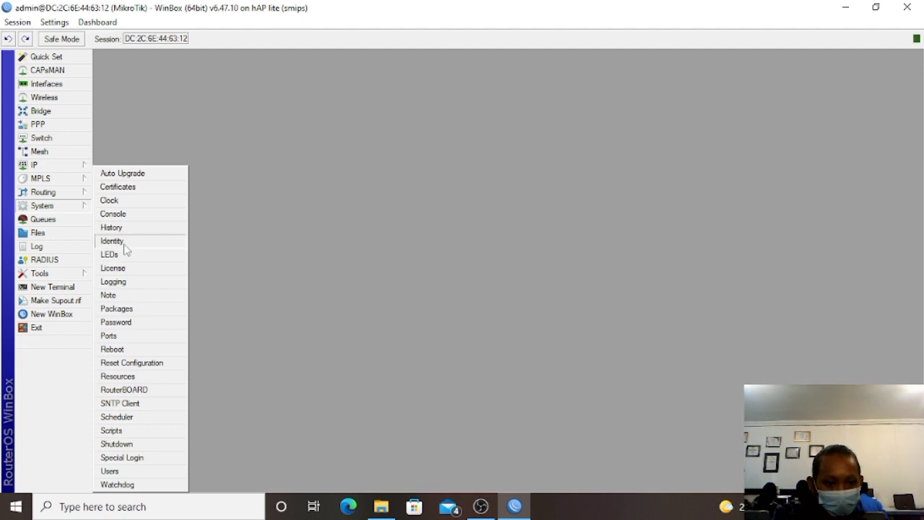
pyautogui.click(123, 244)
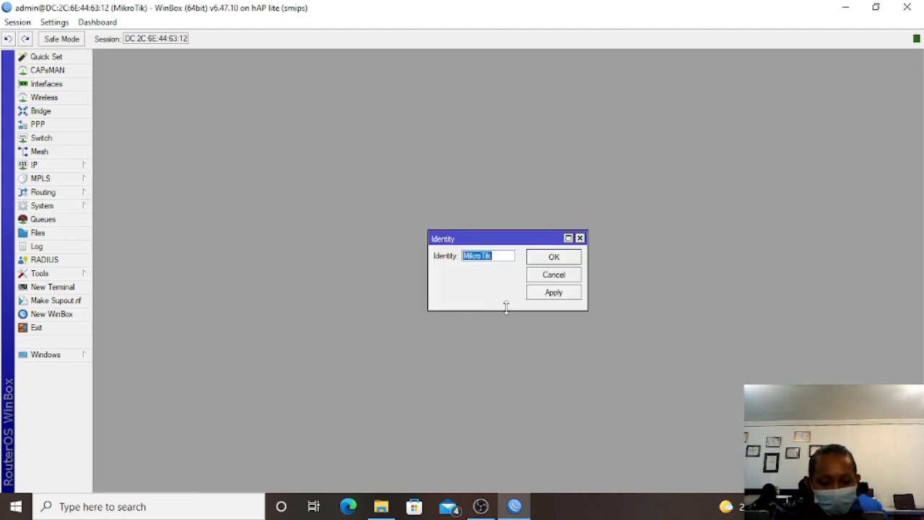
pyautogui.write('RAHEL')
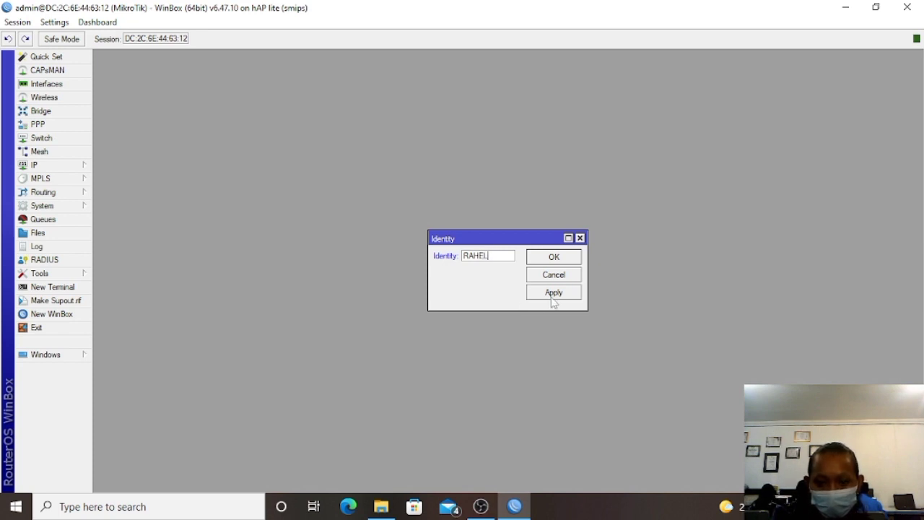
pyautogui.click(552, 296)
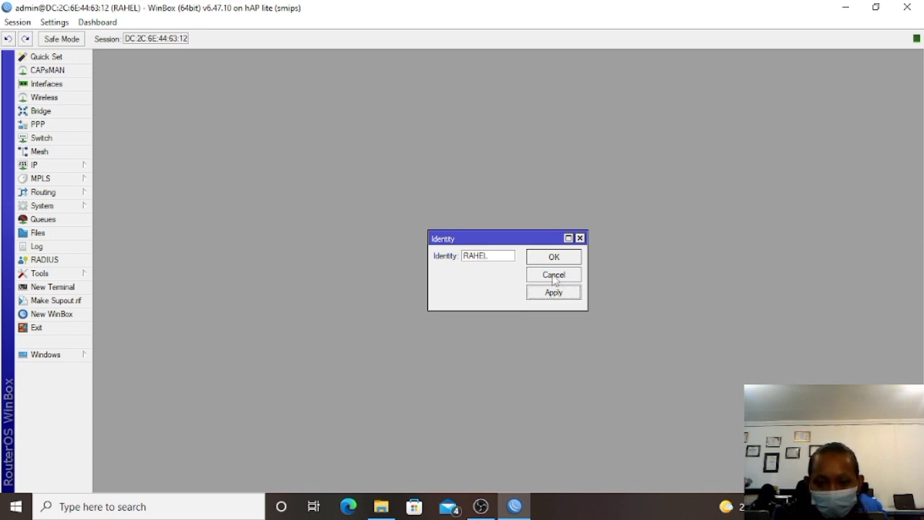
pyautogui.click(554, 258)
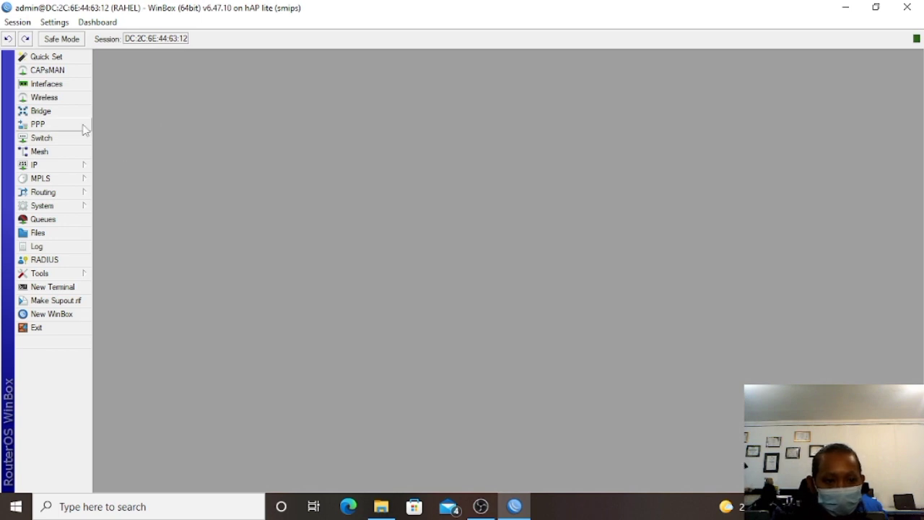
# Give the ether1 interface the comment INTERNET.
pyautogui.click(46, 84)
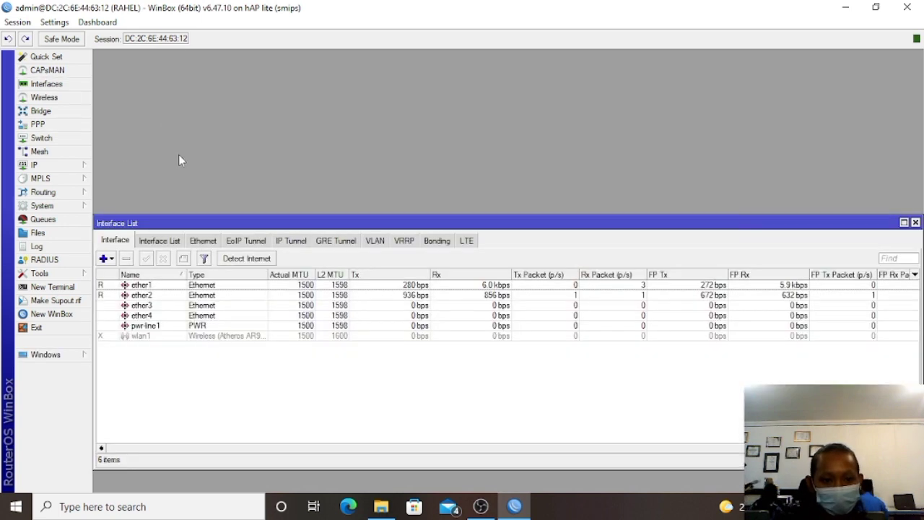
pyautogui.doubleClick(155, 286)
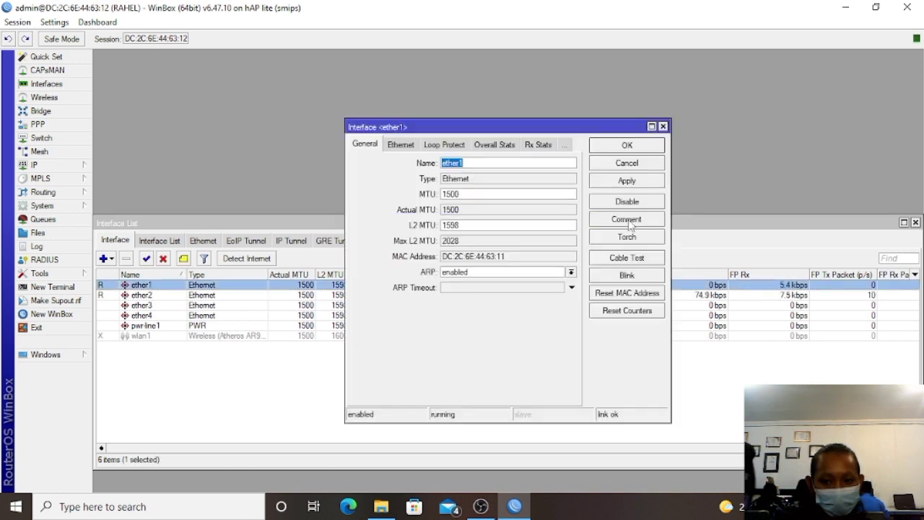
pyautogui.click(628, 221)
pyautogui.write('INTER')
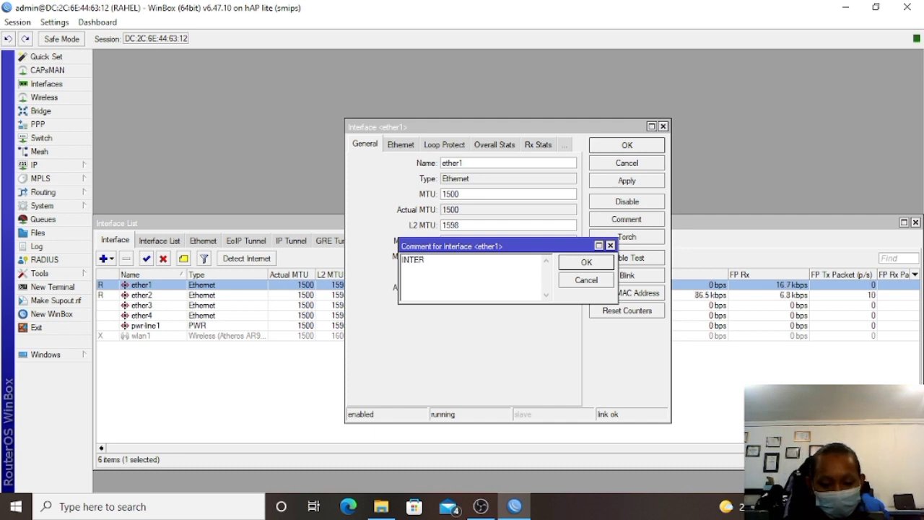
pyautogui.write('NET')
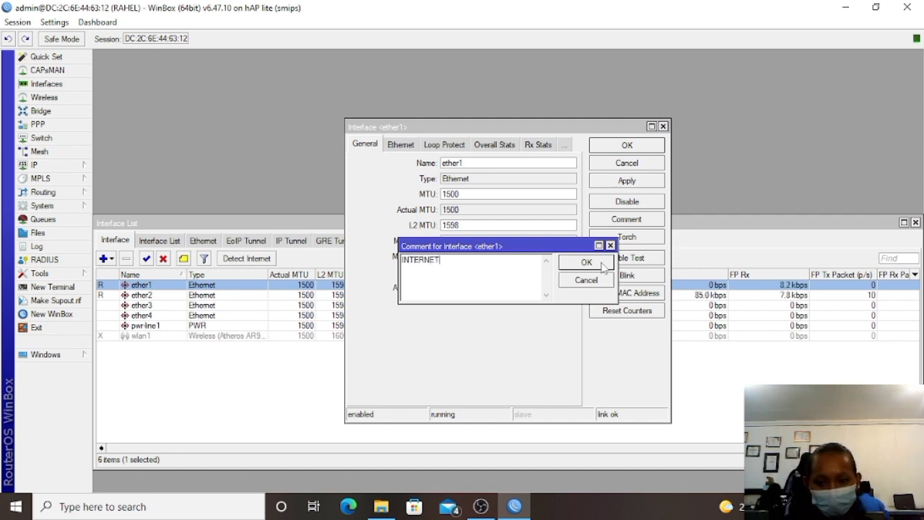
pyautogui.click(600, 263)
pyautogui.click(635, 184)
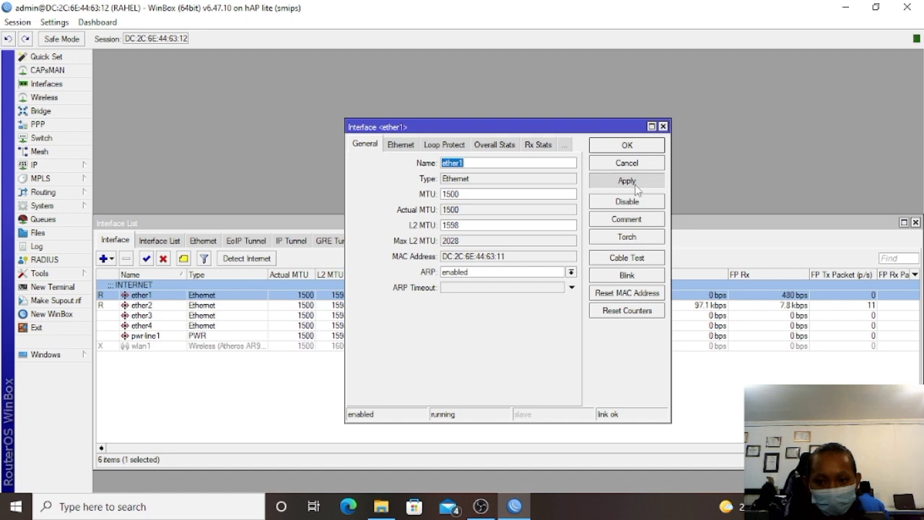
pyautogui.click(627, 145)
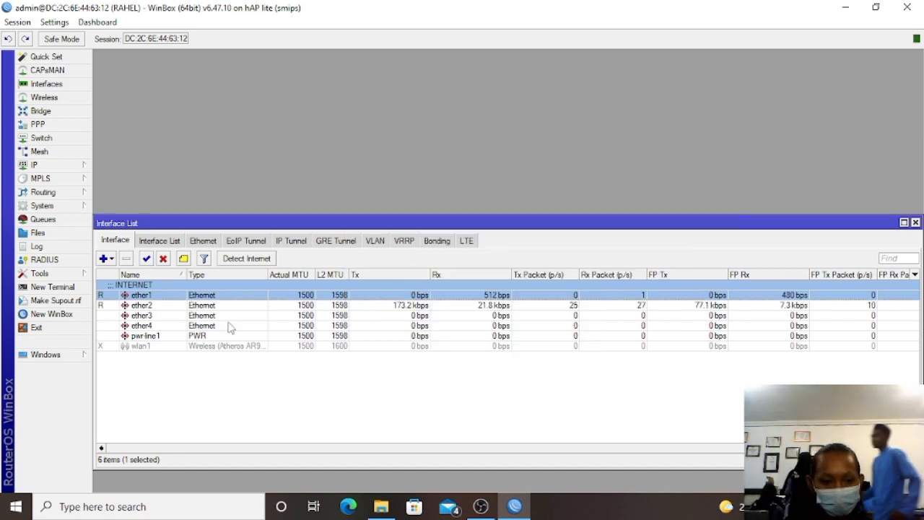
# Give the ether2 interface the comment LAN.
pyautogui.doubleClick(156, 309)
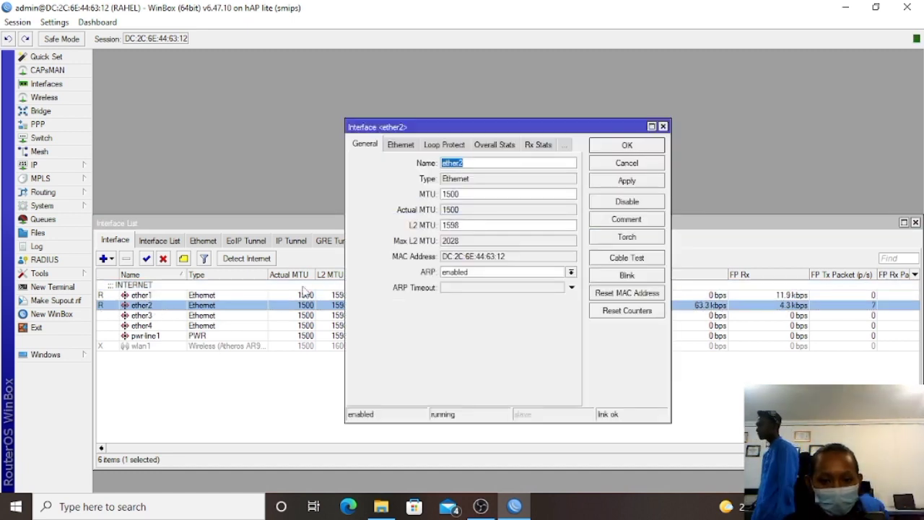
pyautogui.click(648, 222)
pyautogui.write('LAN')
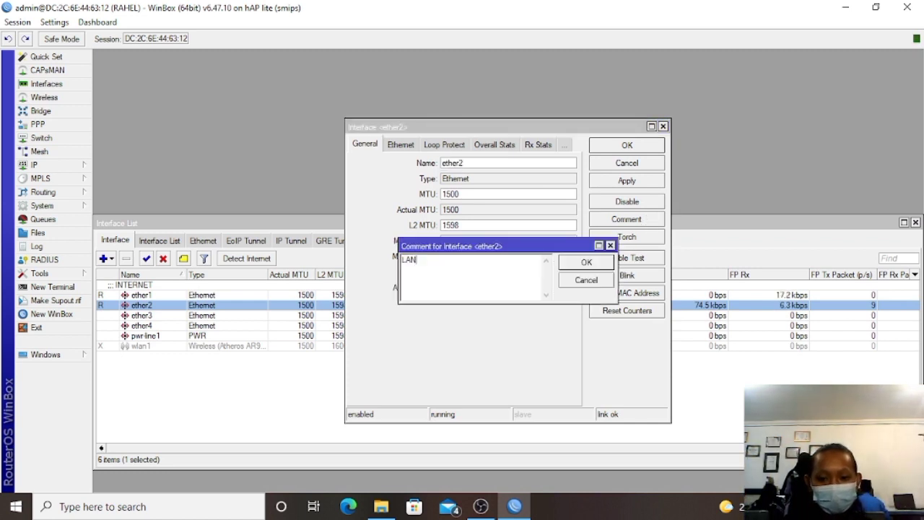
pyautogui.click(600, 264)
pyautogui.click(642, 182)
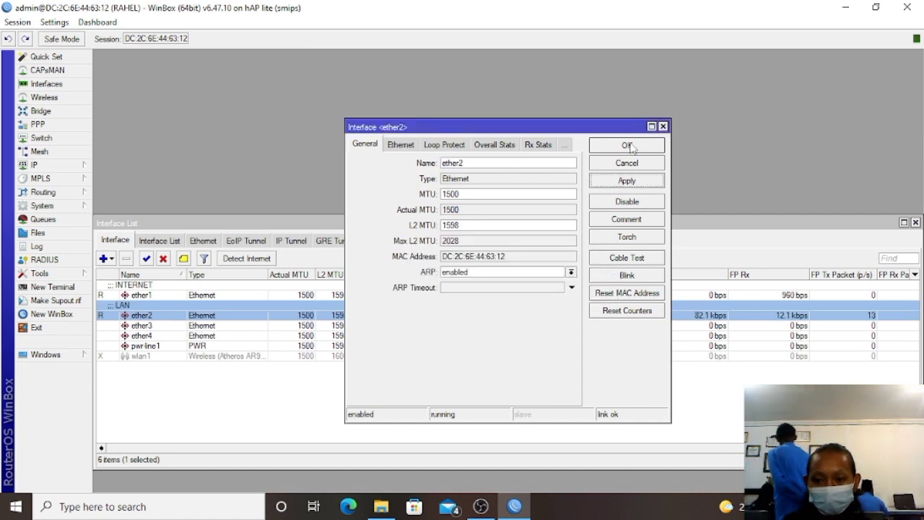
pyautogui.click(628, 145)
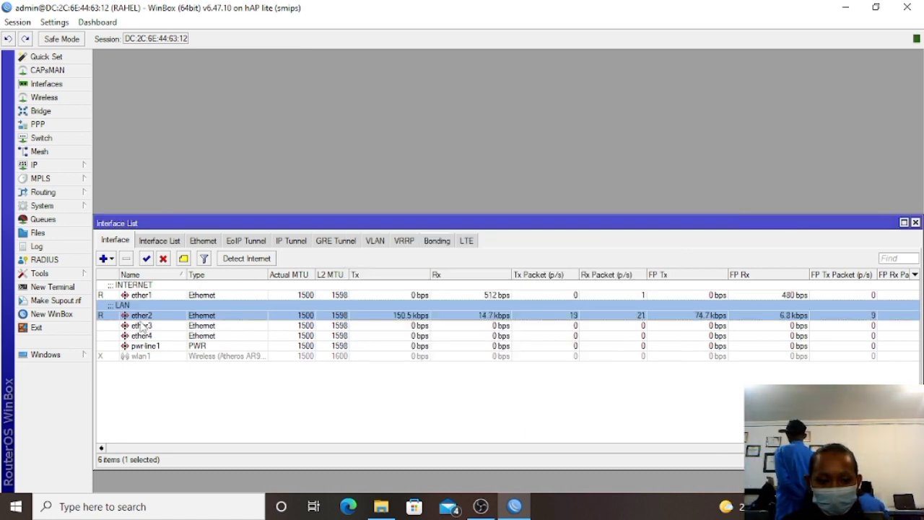
# Comment ether3 as AP1, then enable the disabled wlan1 interface.
pyautogui.doubleClick(143, 327)
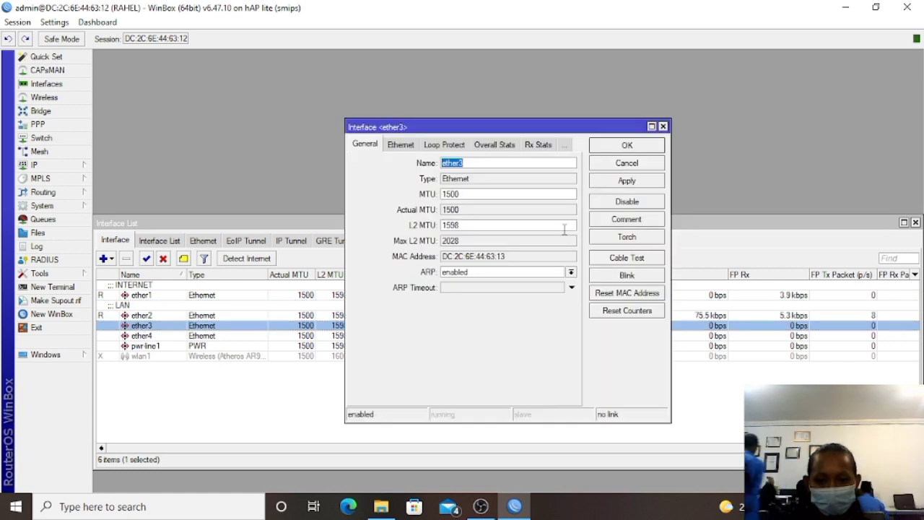
pyautogui.click(603, 223)
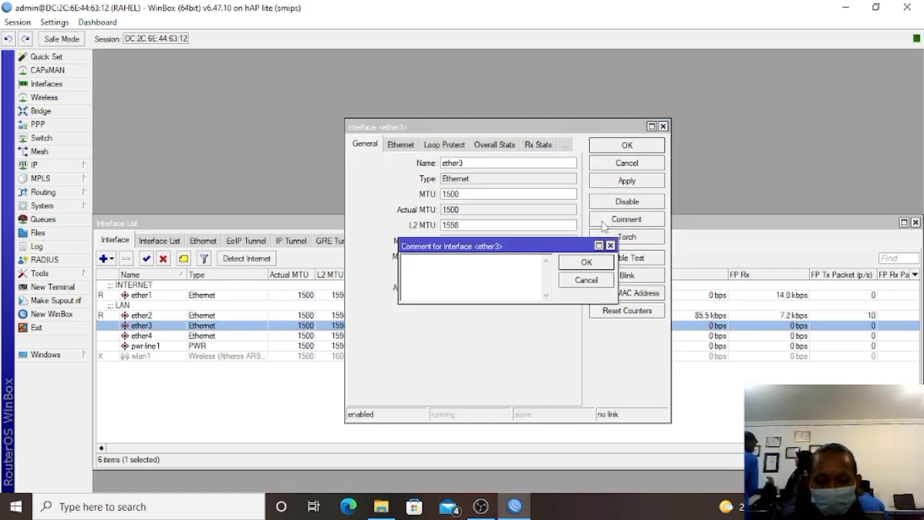
pyautogui.write('AP1')
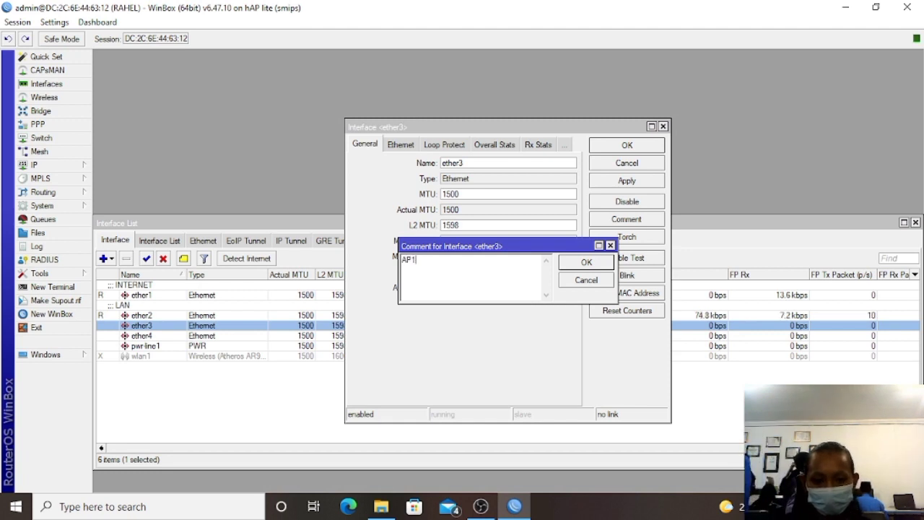
pyautogui.click(577, 262)
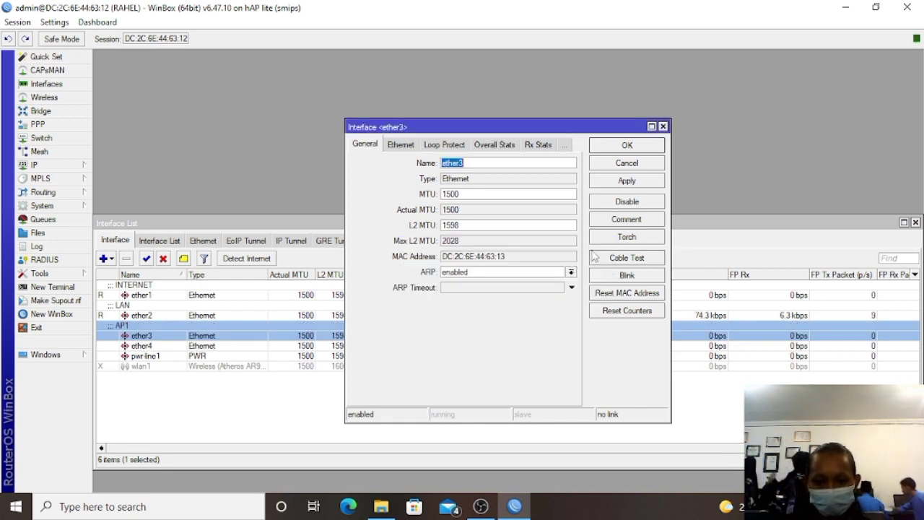
pyautogui.click(628, 181)
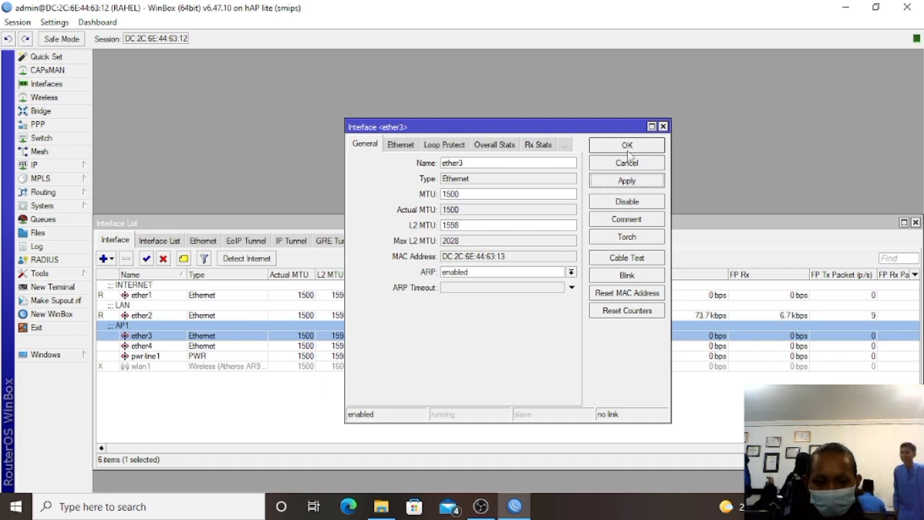
pyautogui.click(627, 146)
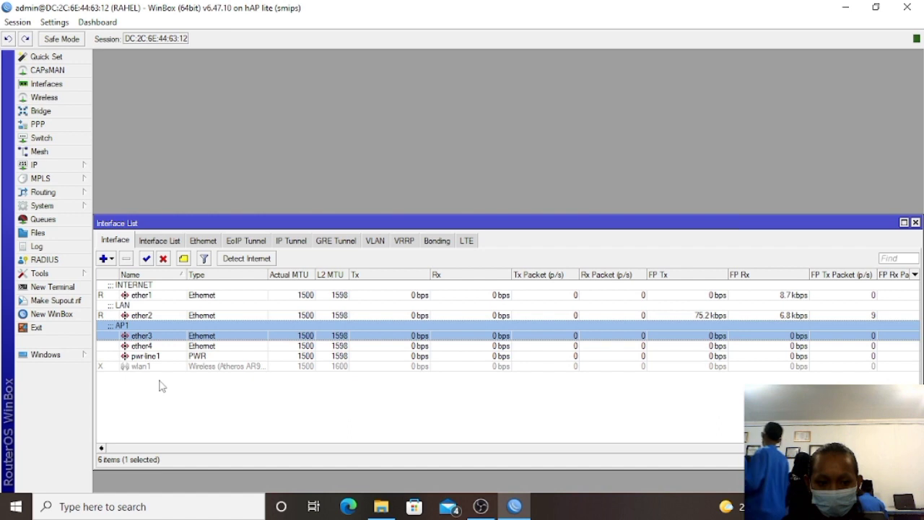
pyautogui.click(139, 367)
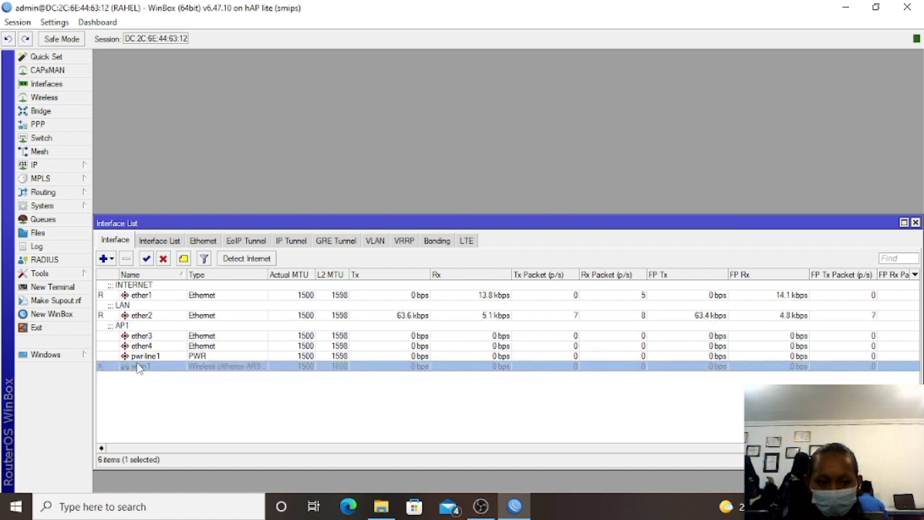
pyautogui.click(146, 259)
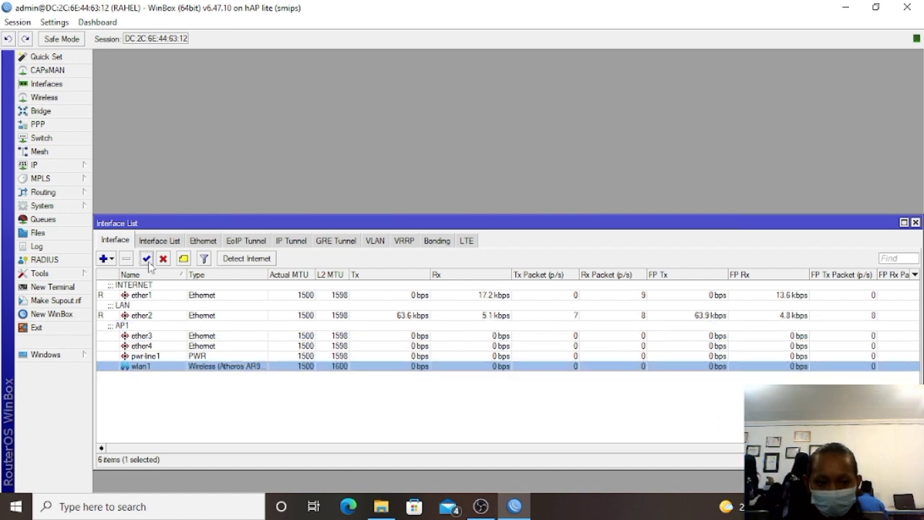
pyautogui.doubleClick(141, 367)
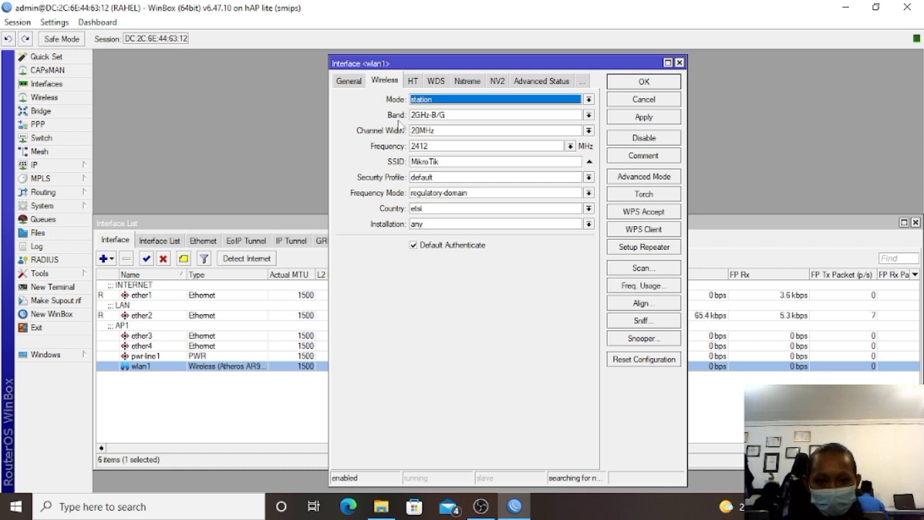
pyautogui.click(442, 101)
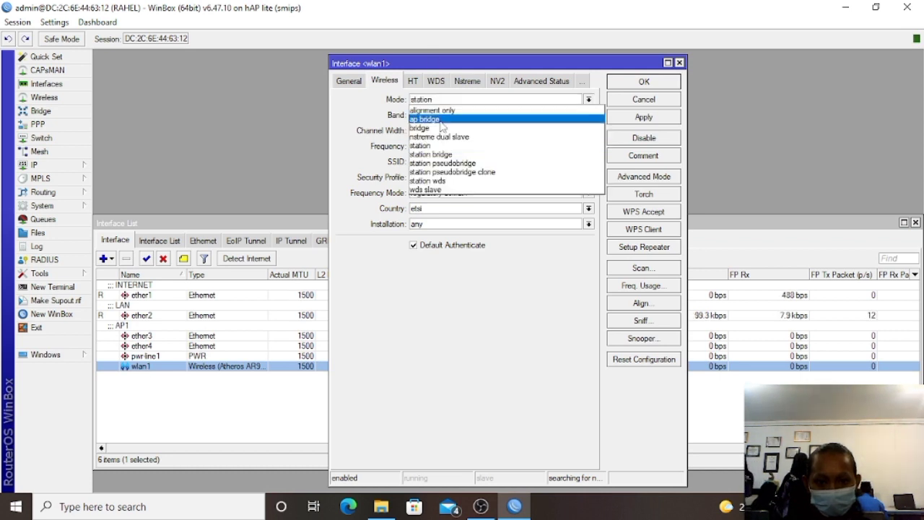
pyautogui.click(441, 120)
pyautogui.click(442, 117)
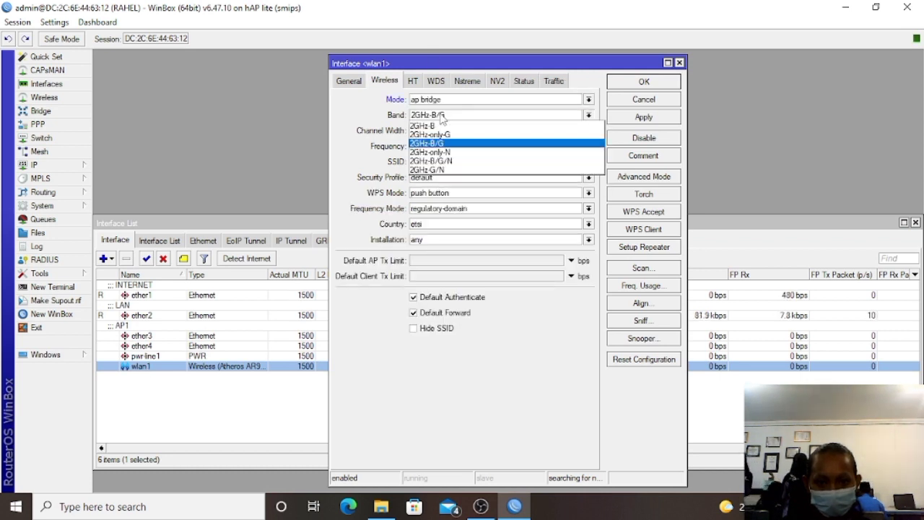
pyautogui.click(442, 161)
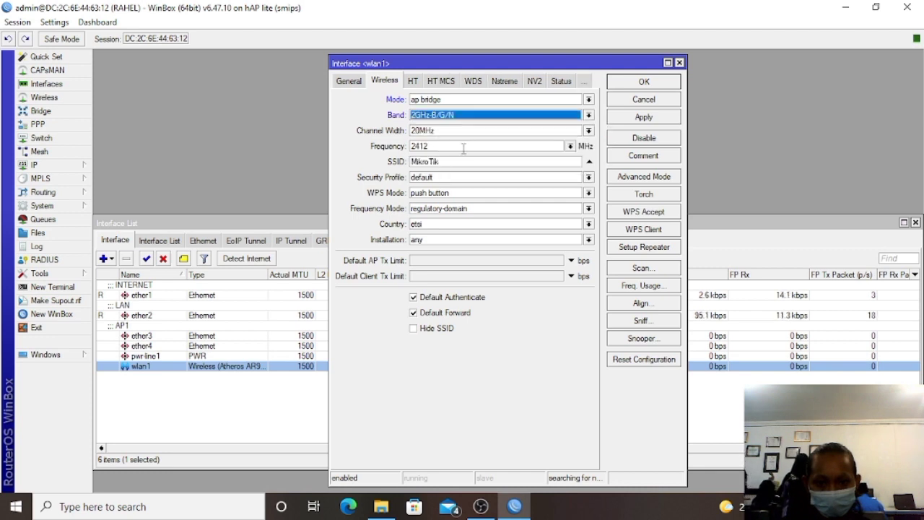
pyautogui.click(570, 146)
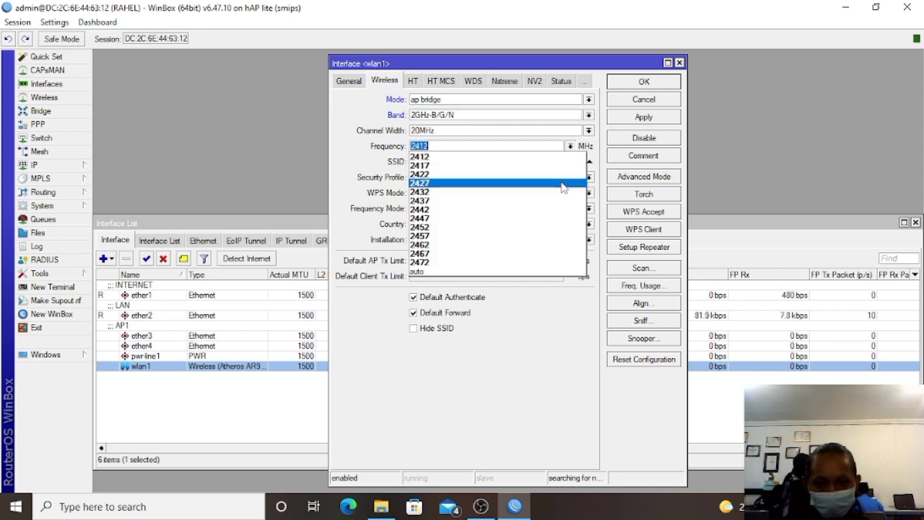
pyautogui.click(563, 183)
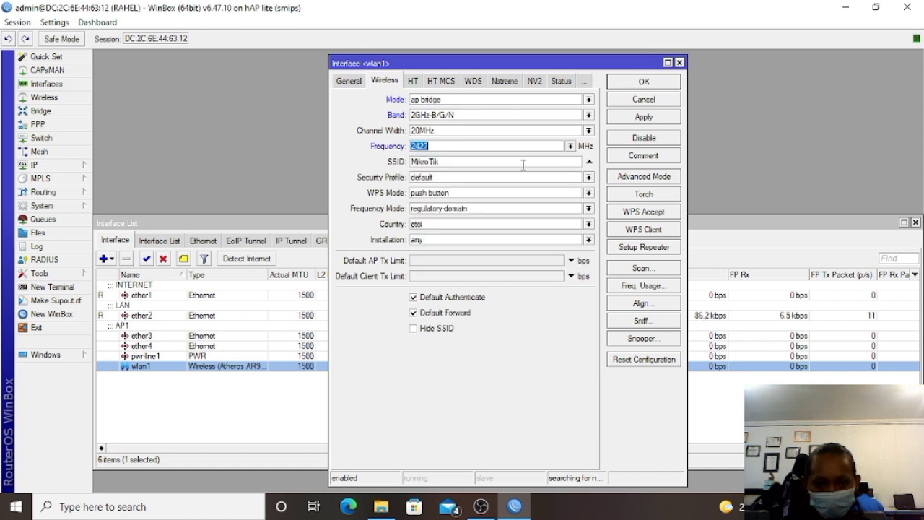
pyautogui.moveTo(411, 162); pyautogui.dragTo(444, 164)
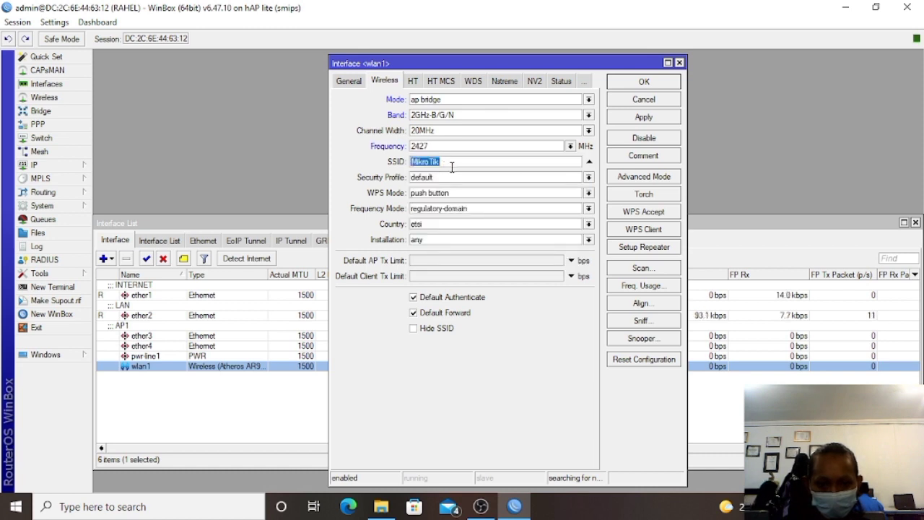
pyautogui.press('BackSpace')
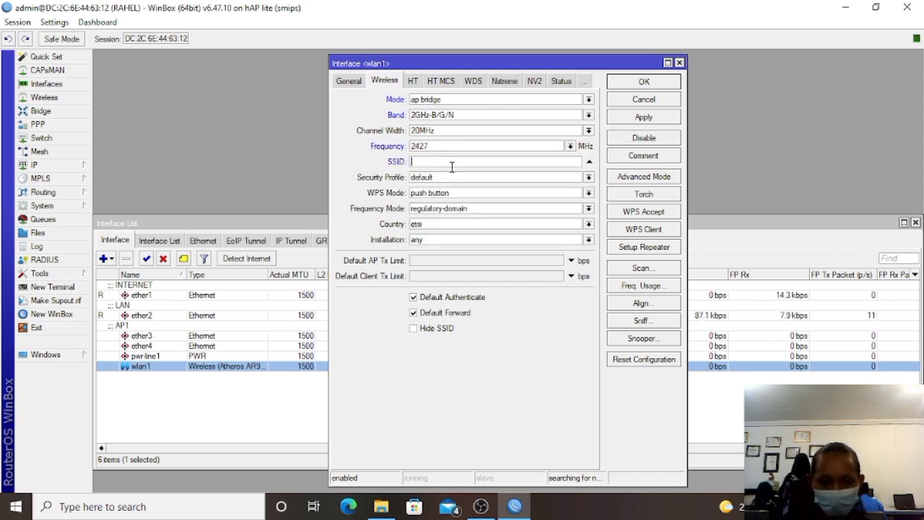
pyautogui.click(679, 64)
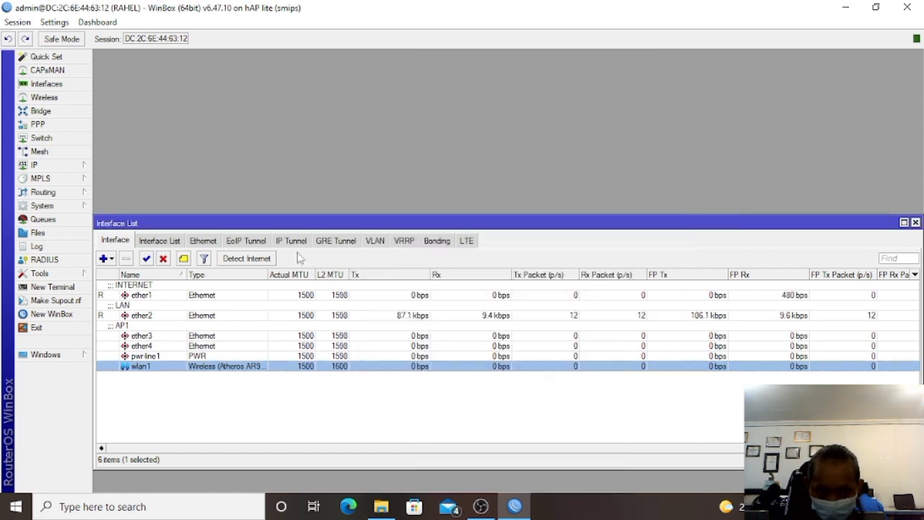
# Edit ether3's comment from AP1 to AP2 and save the interface settings.
pyautogui.click(138, 333)
pyautogui.doubleClick(139, 332)
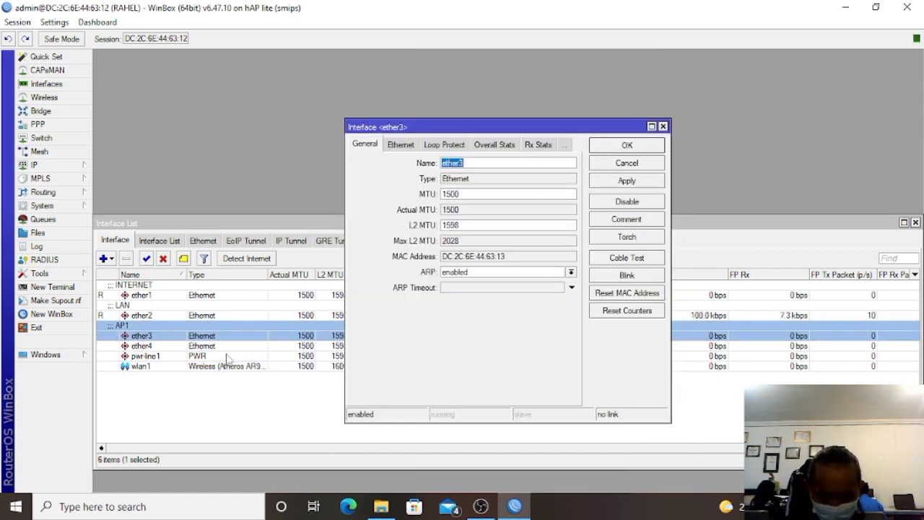
pyautogui.click(625, 219)
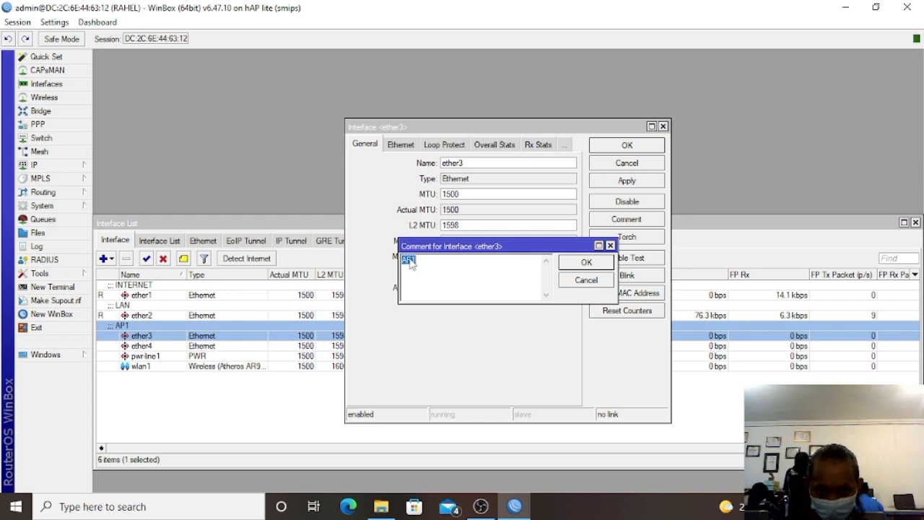
pyautogui.press('BackSpace')
pyautogui.write('2')
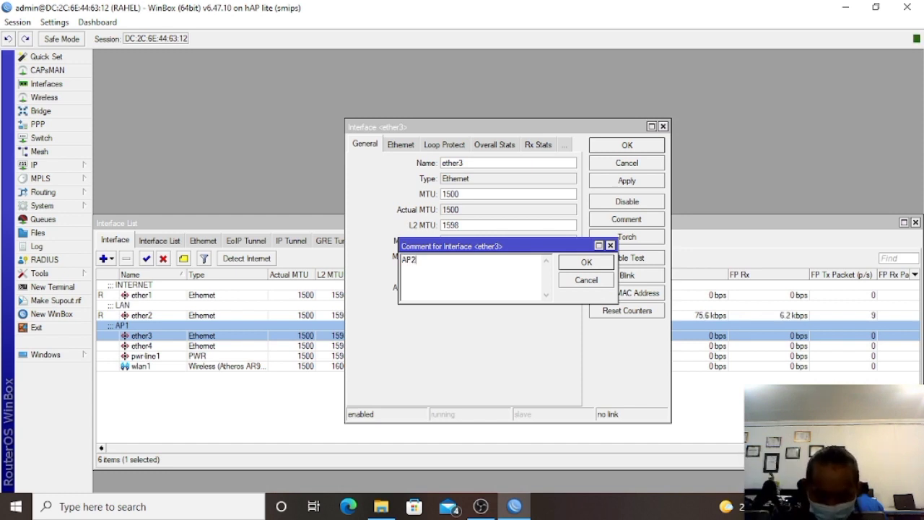
pyautogui.click(584, 262)
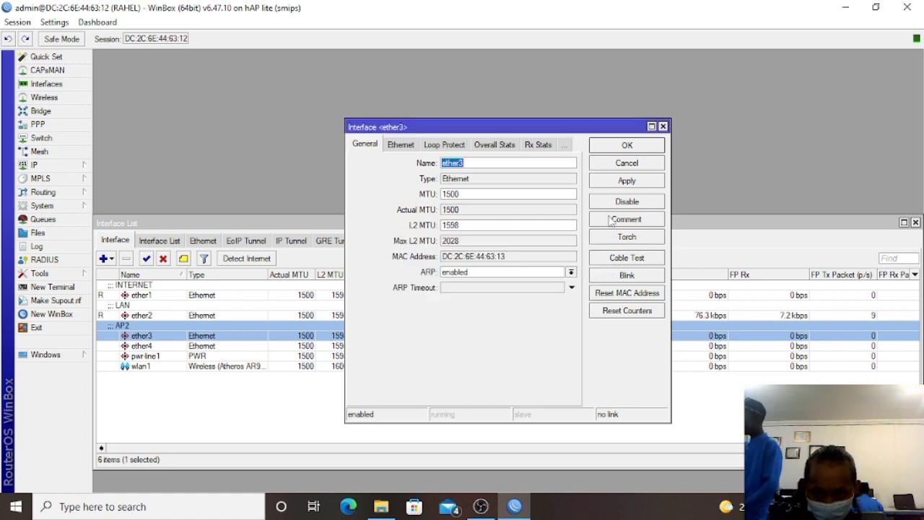
pyautogui.click(630, 184)
pyautogui.click(628, 146)
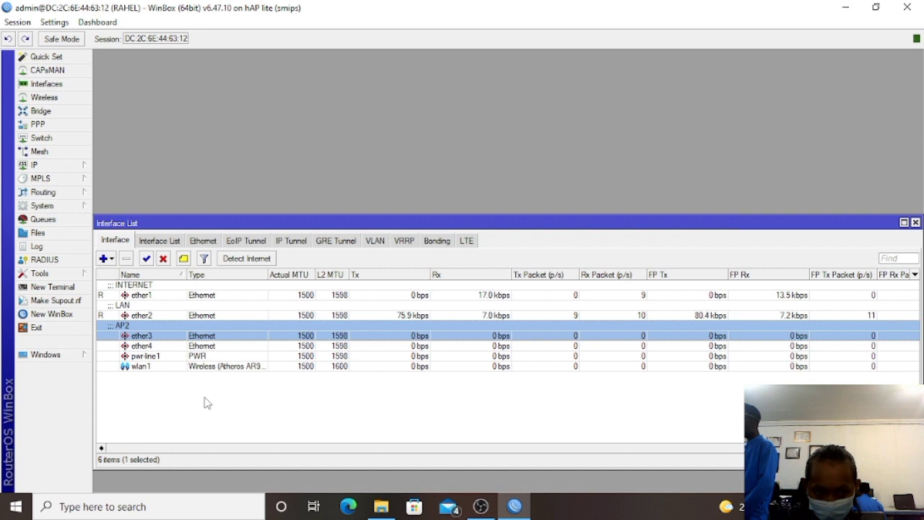
pyautogui.click(153, 366)
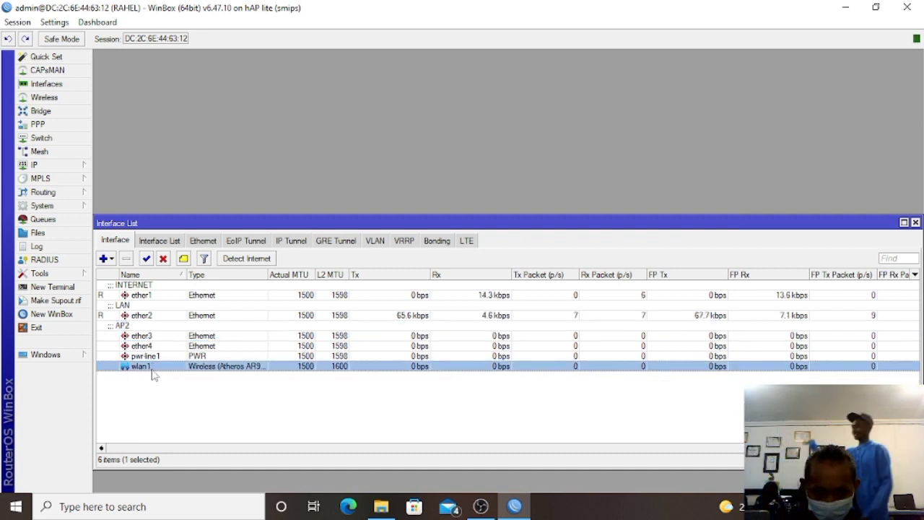
# Set wlan1 to ap bridge mode on the 2GHz-B/G/N band at 2427 MHz.
pyautogui.doubleClick(152, 369)
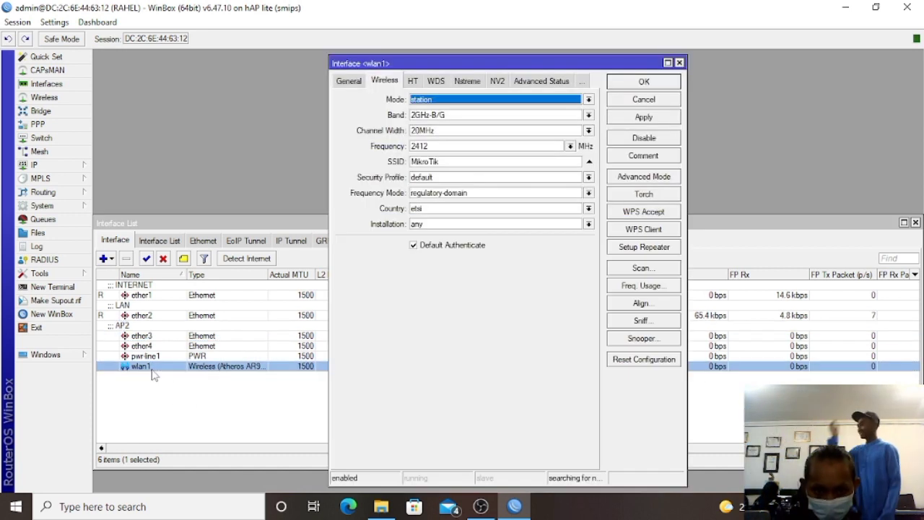
pyautogui.click(514, 103)
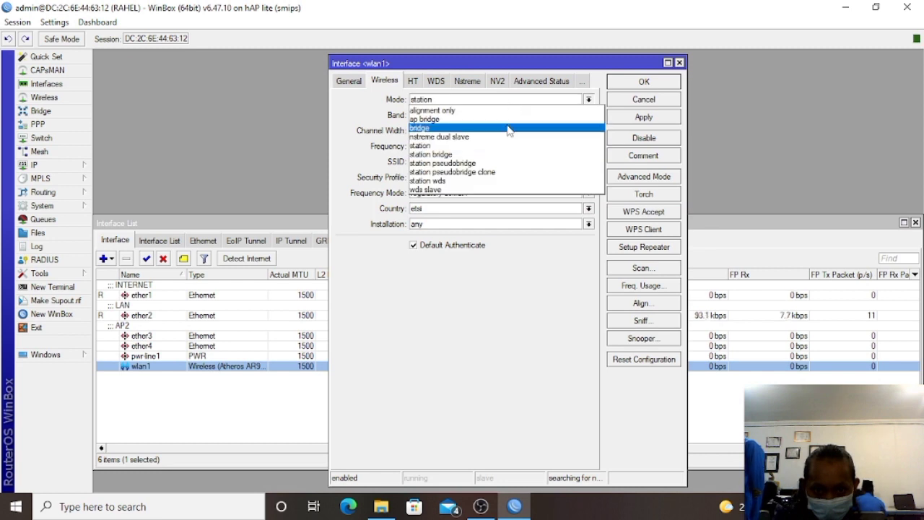
pyautogui.click(508, 119)
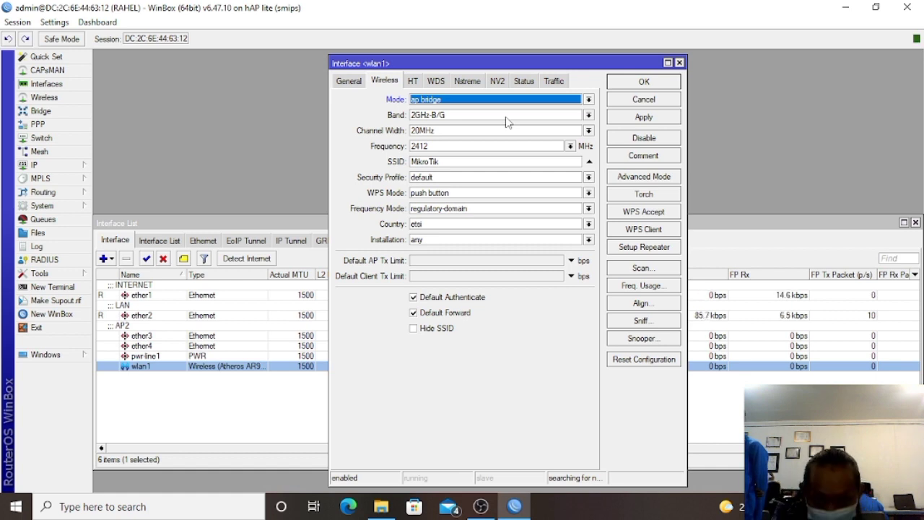
pyautogui.click(488, 114)
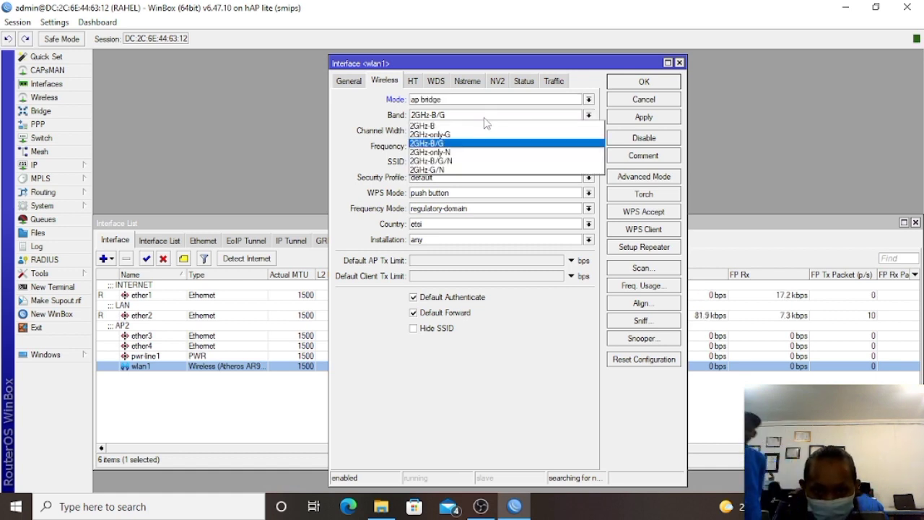
pyautogui.click(486, 160)
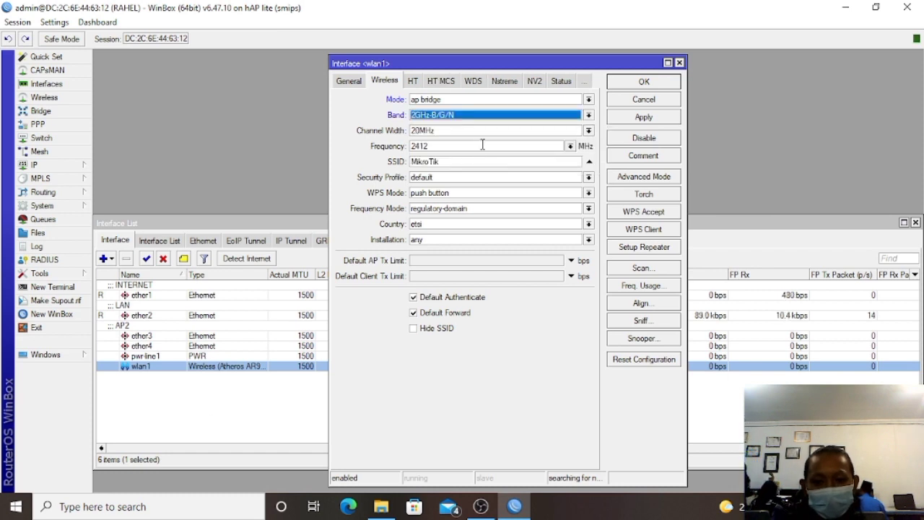
pyautogui.click(572, 149)
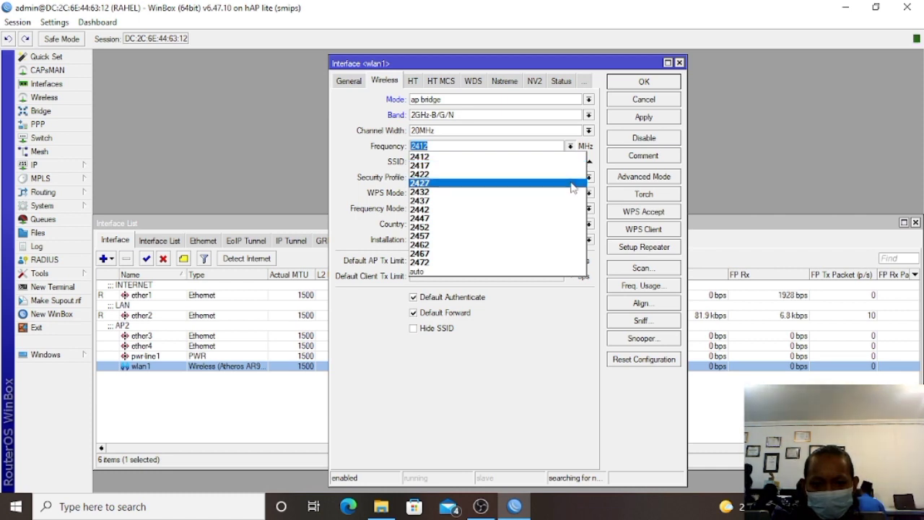
pyautogui.click(573, 183)
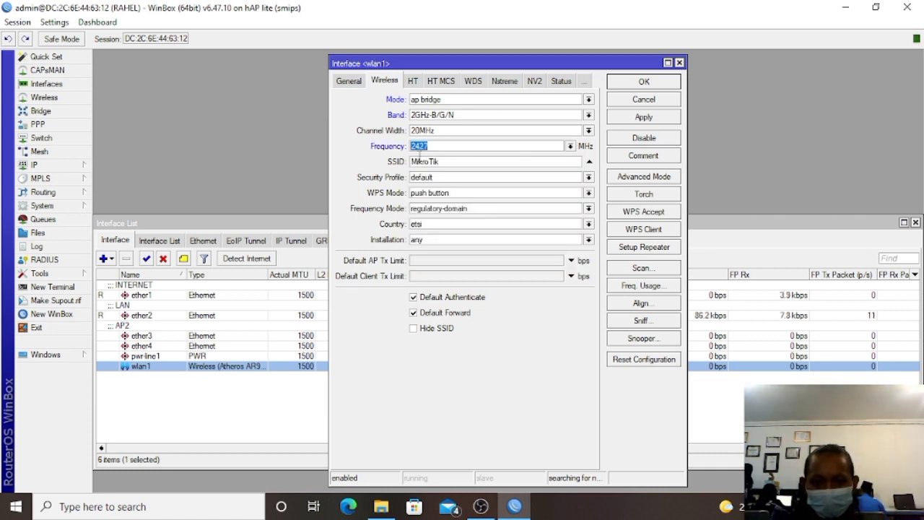
# Replace the default MikroTik SSID with the new network name.
pyautogui.moveTo(414, 161); pyautogui.dragTo(447, 161)
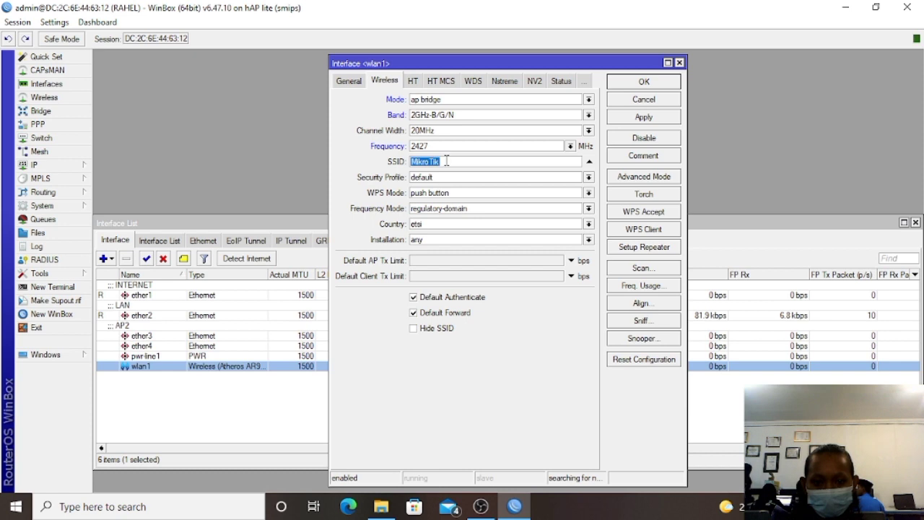
pyautogui.press('BackSpace')
pyautogui.write('R')
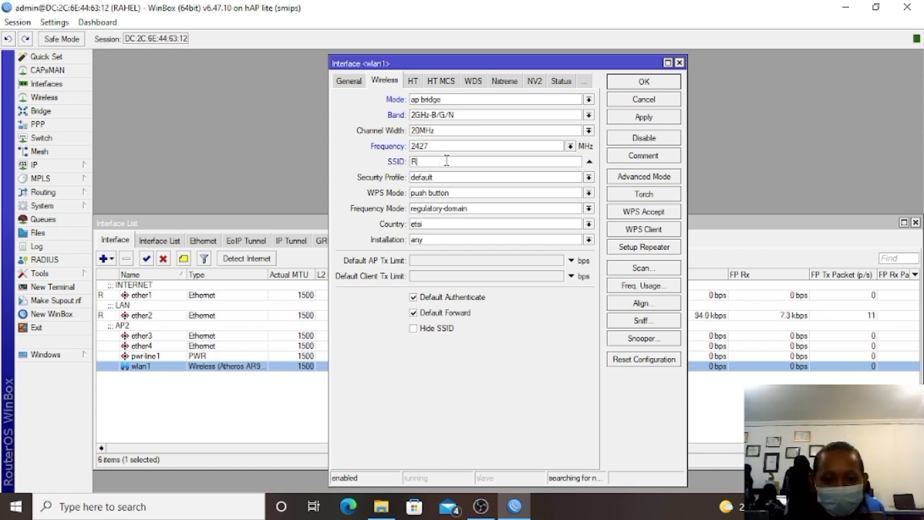
pyautogui.write('AHE')
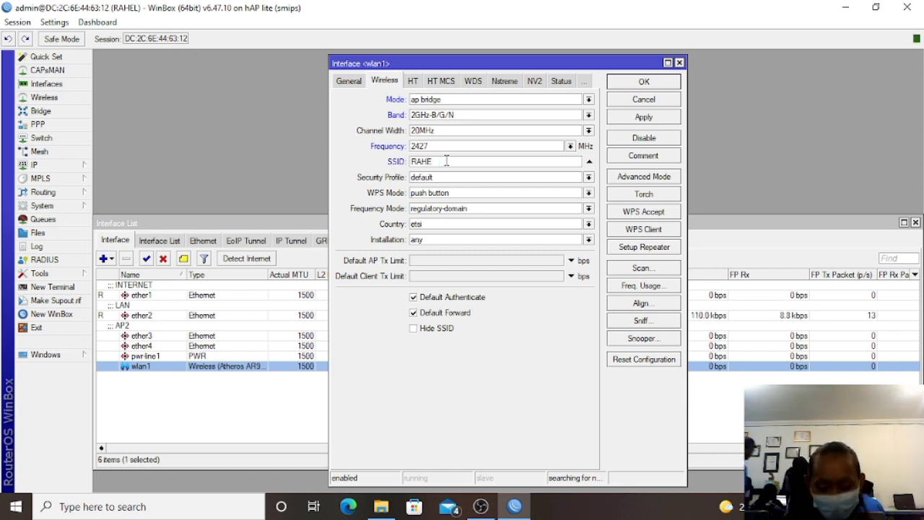
pyautogui.write('LA')
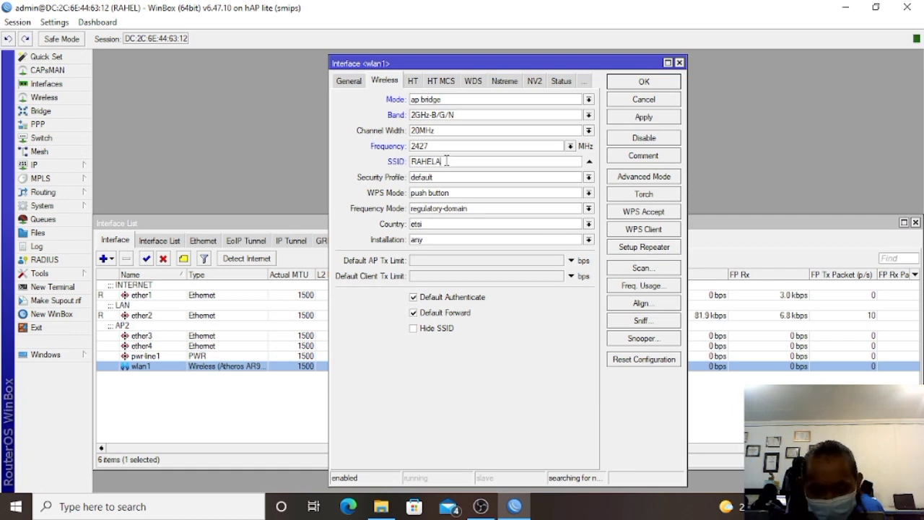
pyautogui.write('P1 NET')
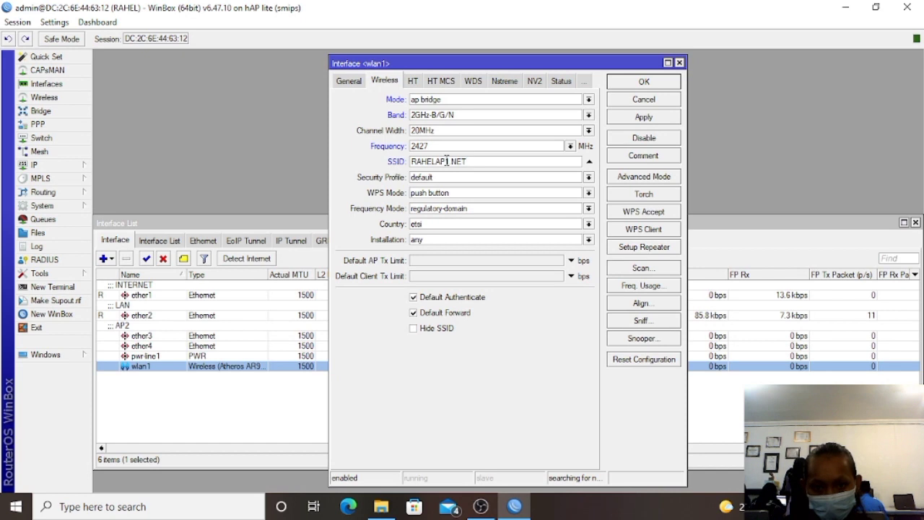
pyautogui.press('BackSpace')
pyautogui.press('BackSpace')
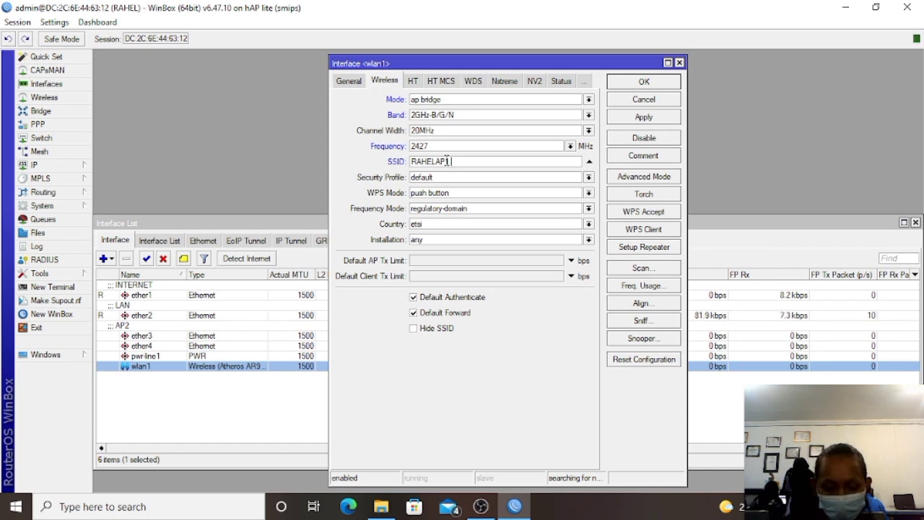
pyautogui.write('ne')
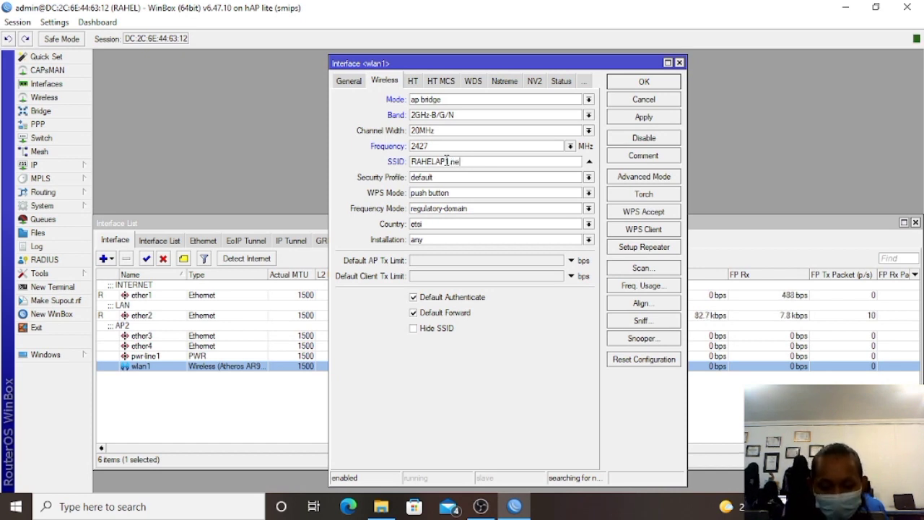
pyautogui.write('t')
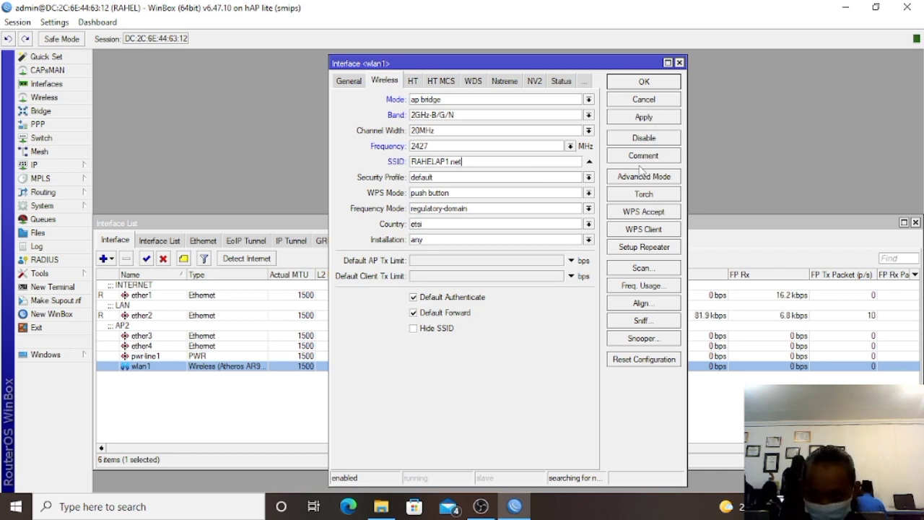
# Comment wlan1 as AP1 and save its interface settings.
pyautogui.click(641, 159)
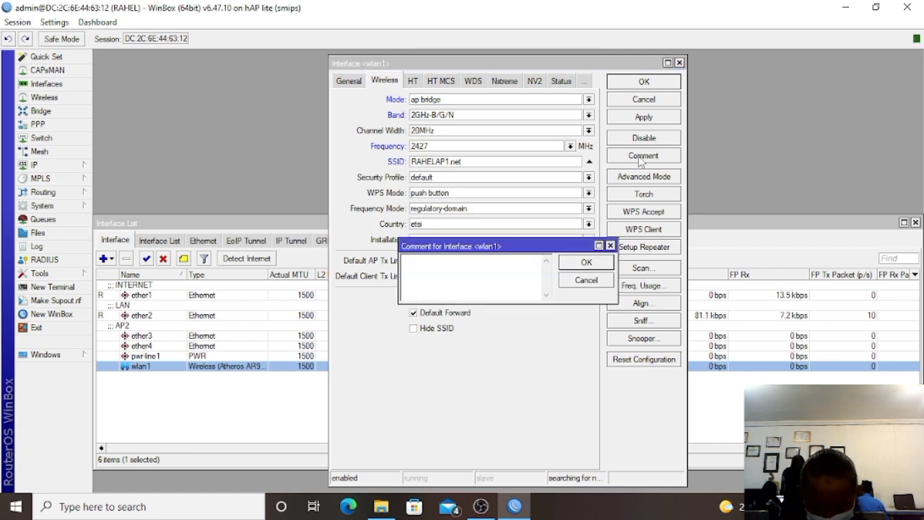
pyautogui.write('a')
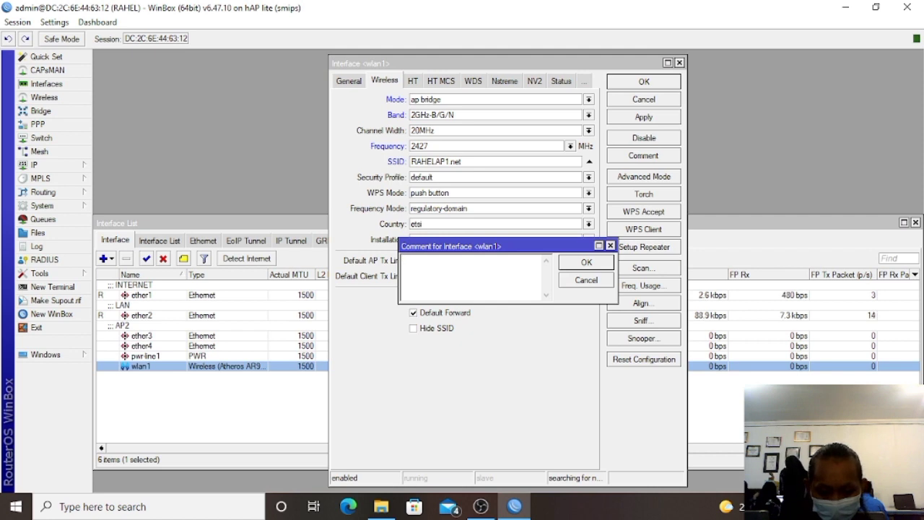
pyautogui.write('AP1')
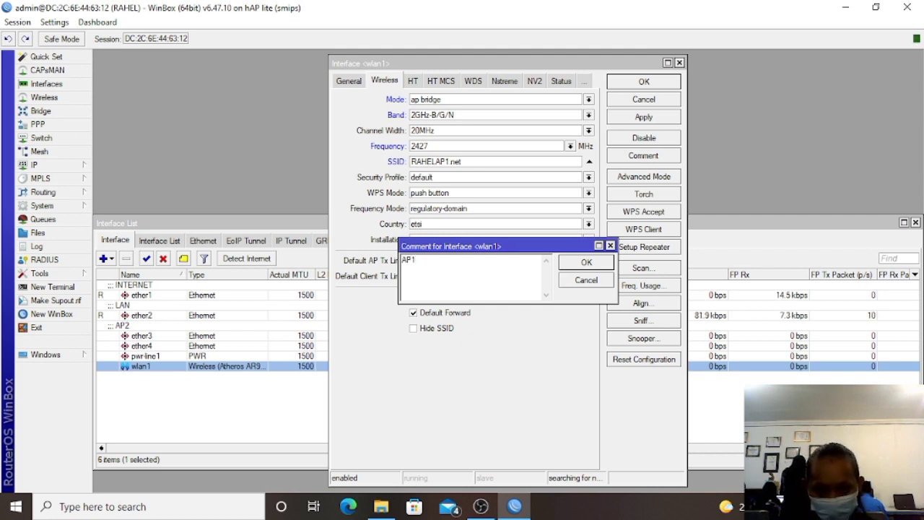
pyautogui.click(596, 267)
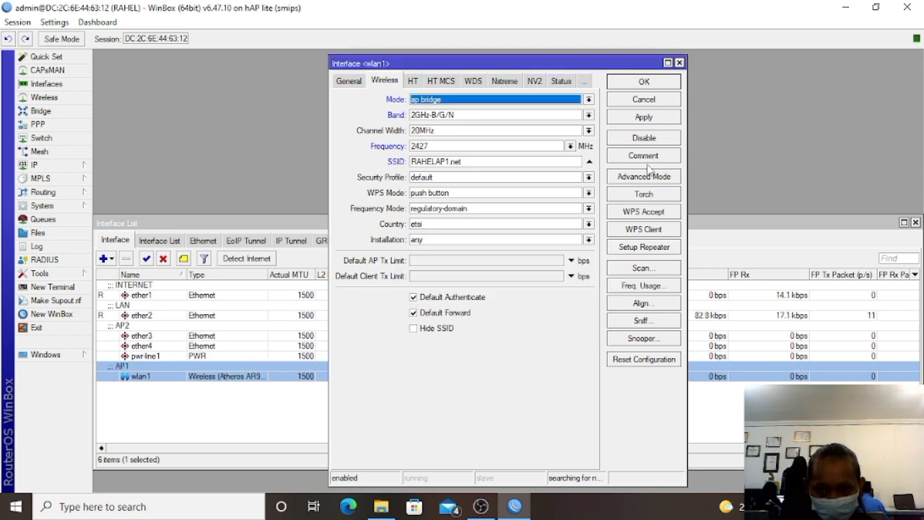
pyautogui.click(644, 117)
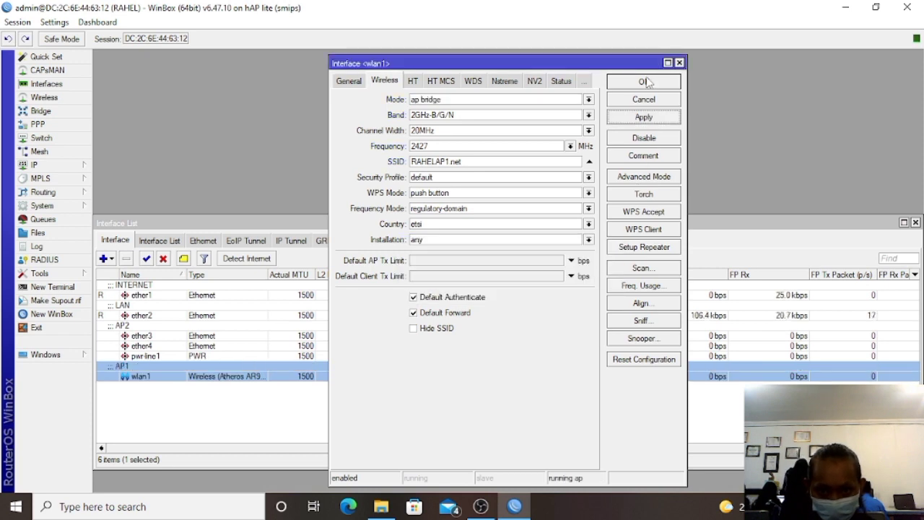
pyautogui.click(645, 81)
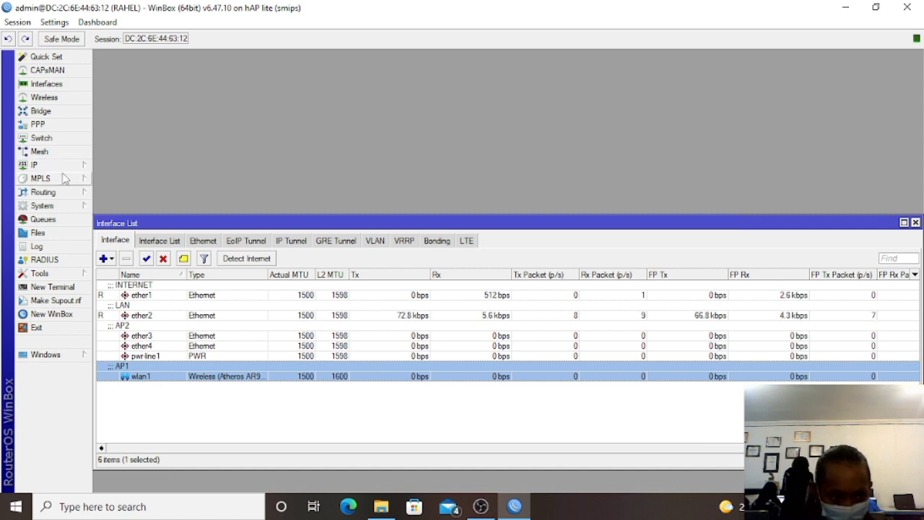
# Add a new bridge, rename bridge1 to bridgeAP, and save it with default settings.
pyautogui.click(76, 112)
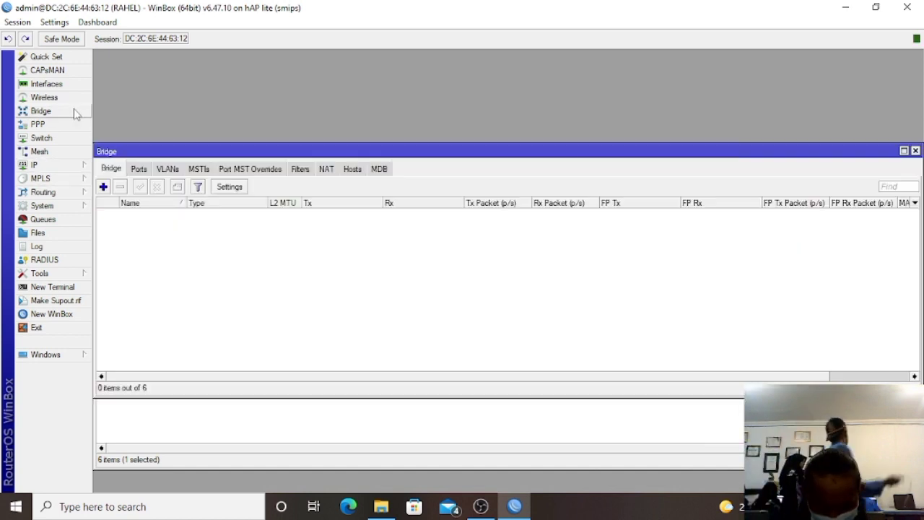
pyautogui.click(103, 186)
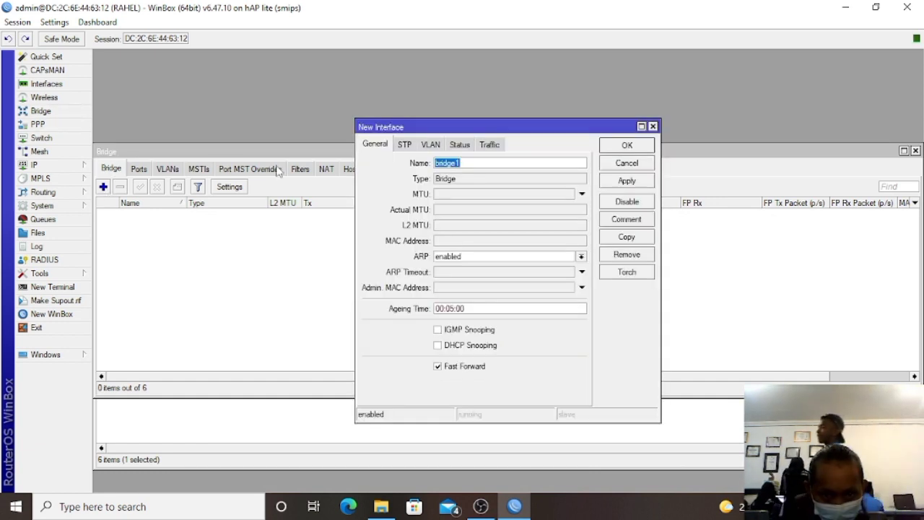
pyautogui.click(467, 163)
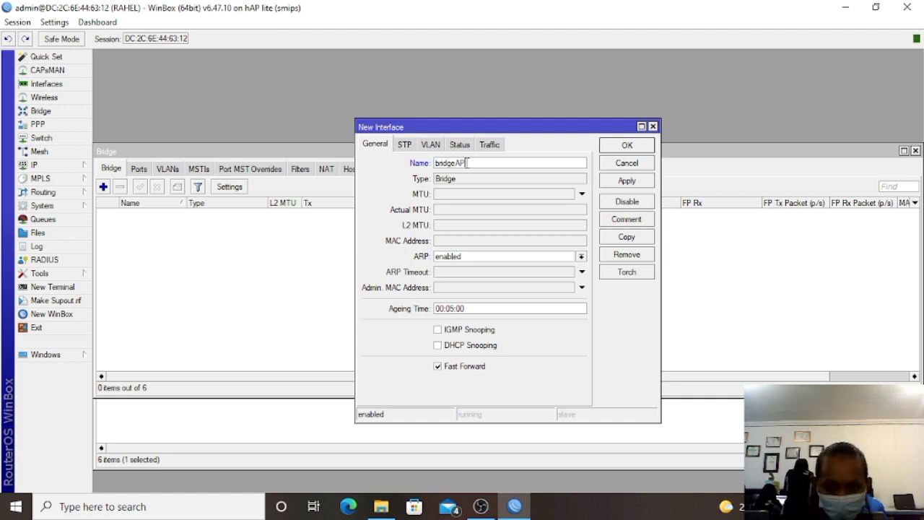
pyautogui.click(626, 181)
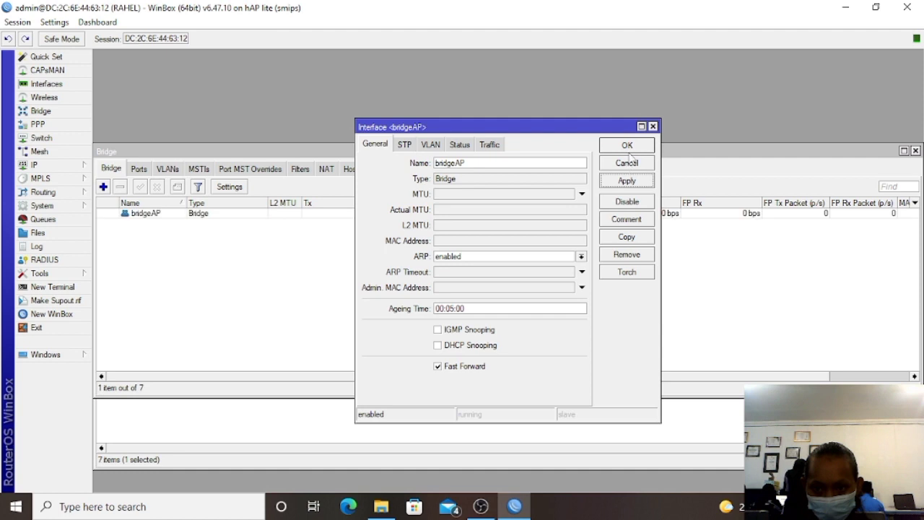
pyautogui.click(628, 145)
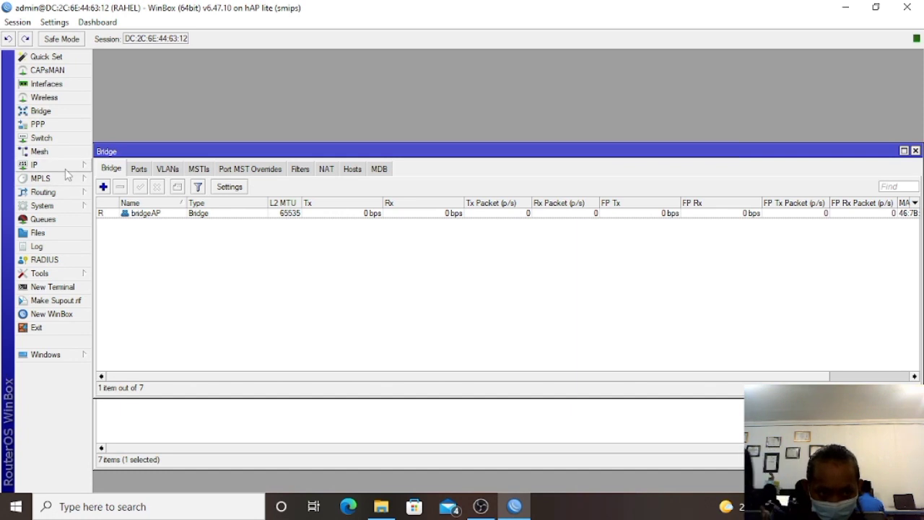
pyautogui.click(36, 165)
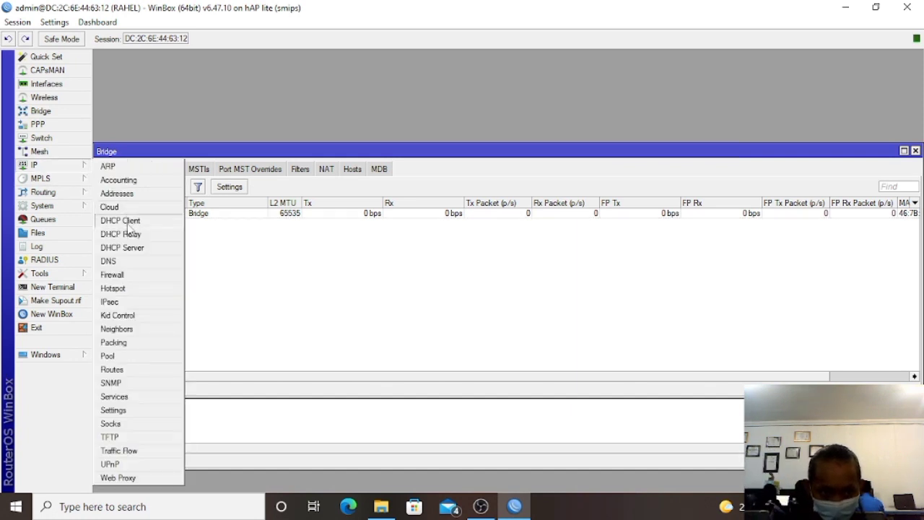
# Add a DHCP client on interface ether1 and save it.
pyautogui.click(127, 222)
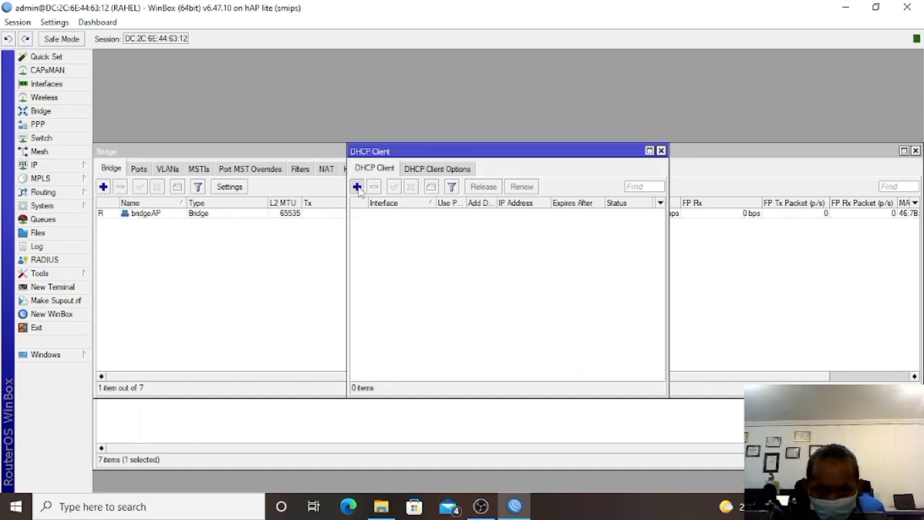
pyautogui.click(357, 187)
pyautogui.click(480, 212)
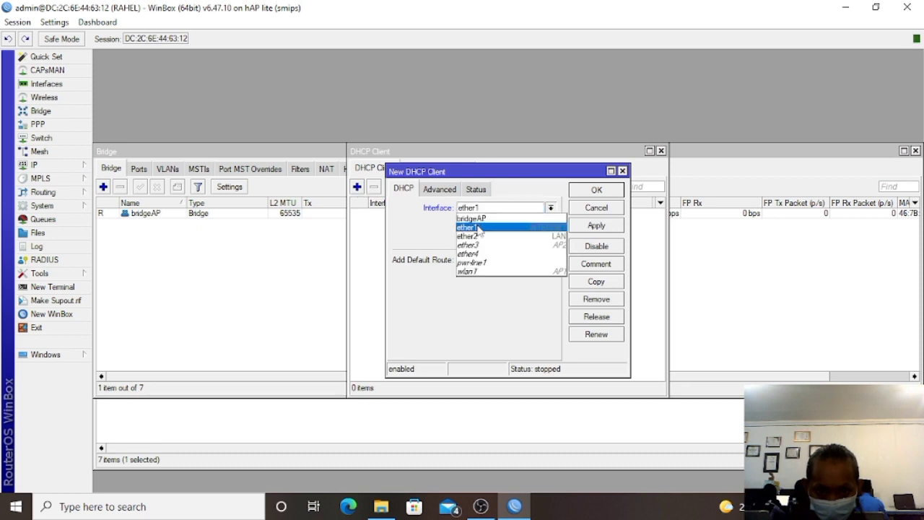
pyautogui.click(479, 228)
pyautogui.click(596, 226)
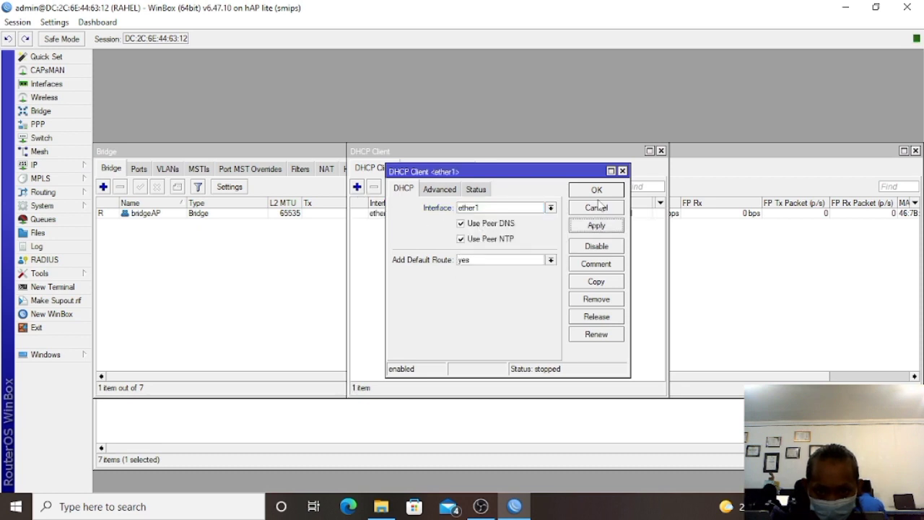
pyautogui.click(596, 190)
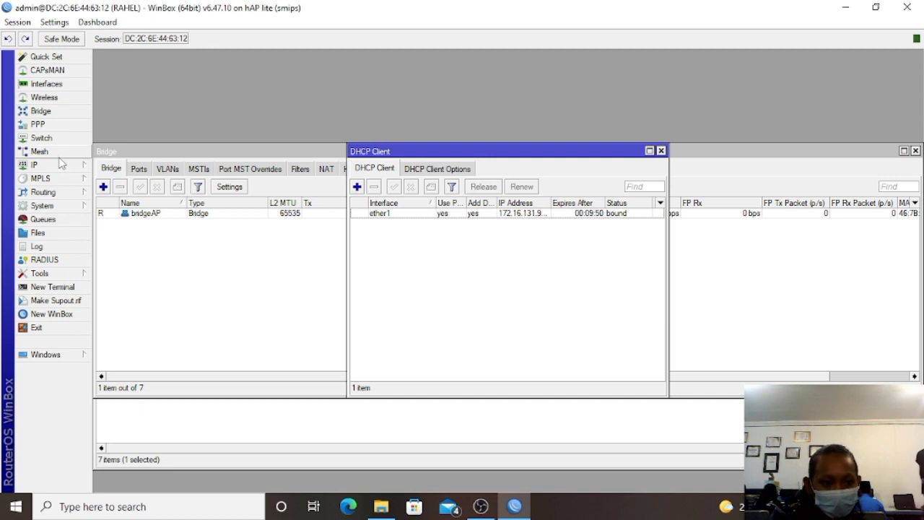
# Add a NAT rule with out interface ether1 and action masquerade.
pyautogui.moveTo(80, 205)
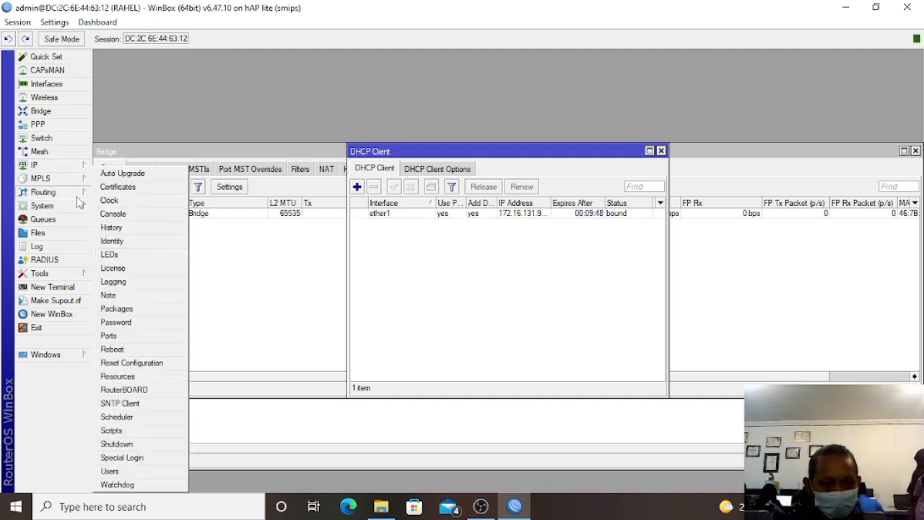
pyautogui.moveTo(69, 165)
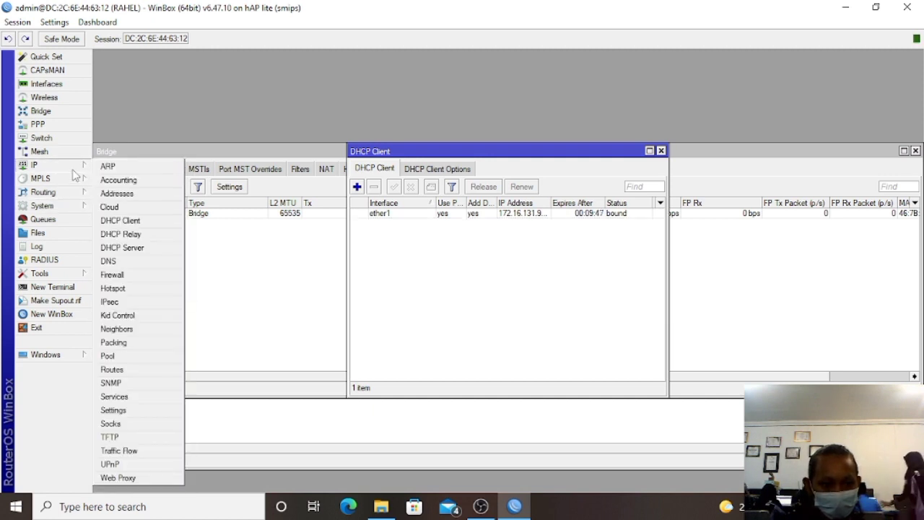
pyautogui.click(128, 275)
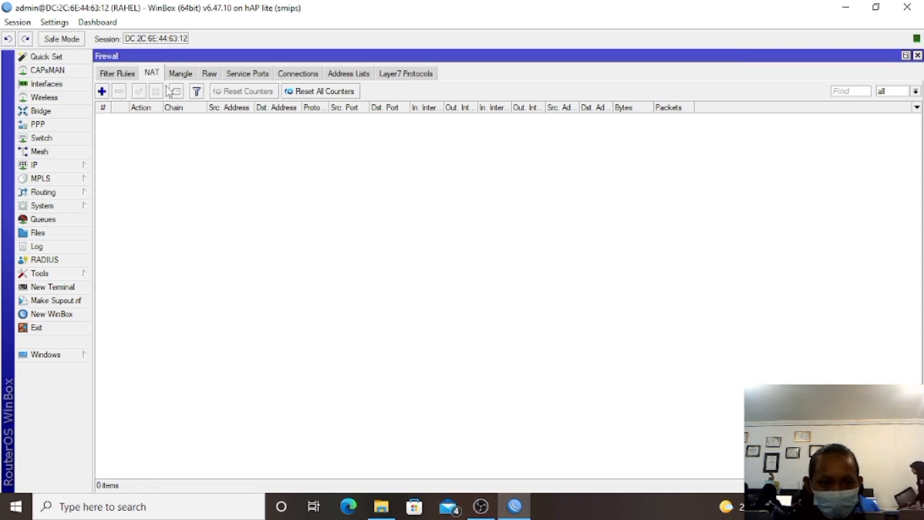
pyautogui.click(102, 92)
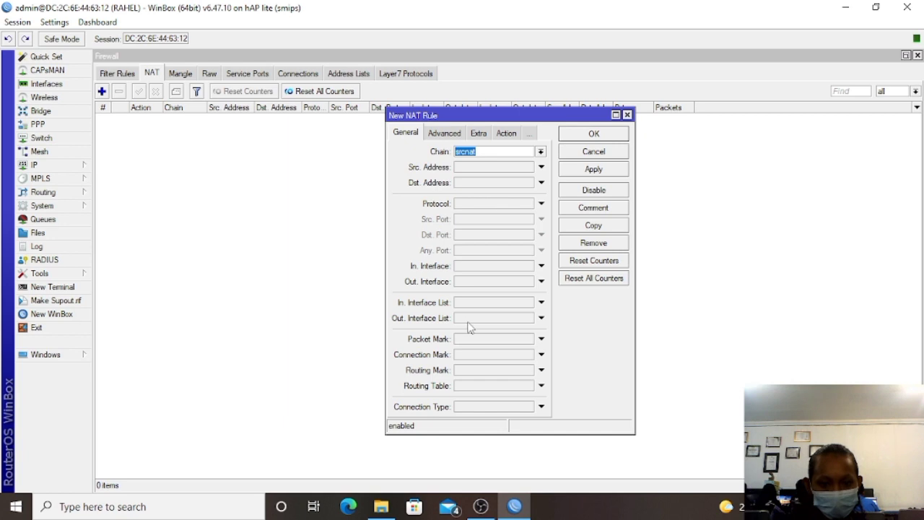
pyautogui.click(463, 282)
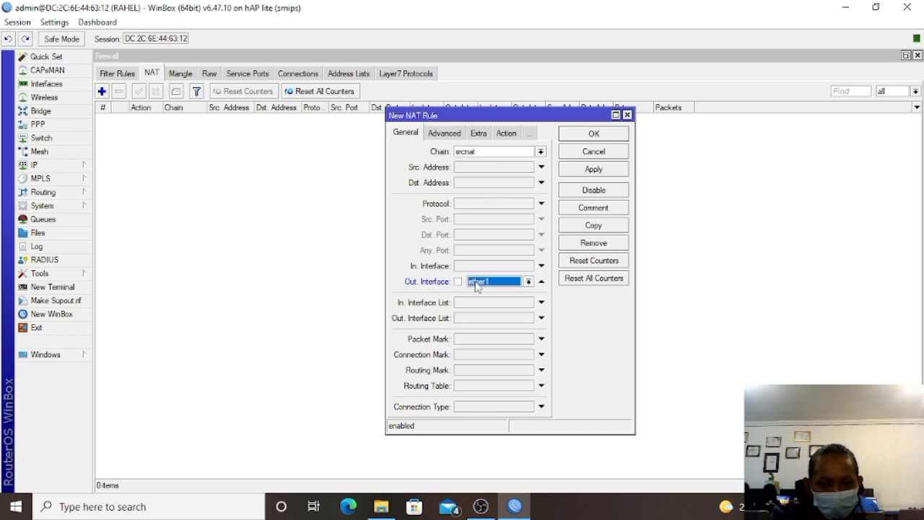
pyautogui.click(506, 134)
pyautogui.click(497, 154)
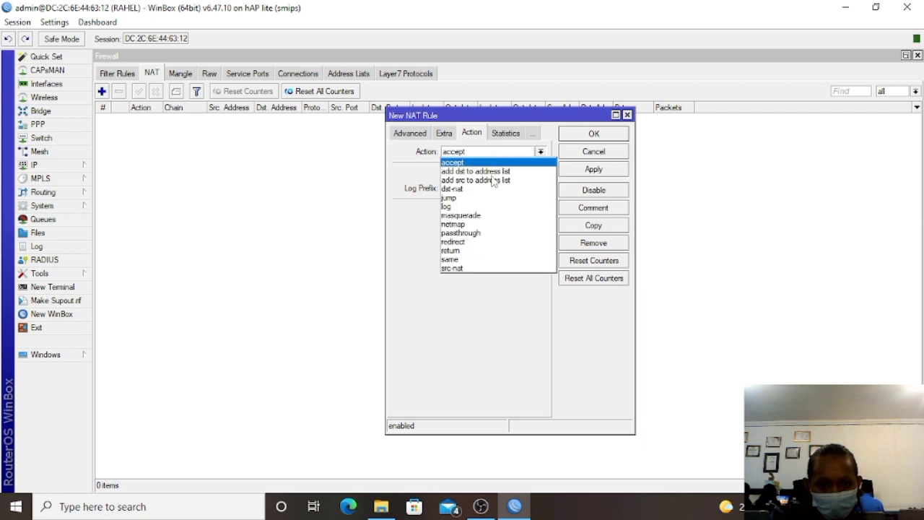
pyautogui.click(492, 217)
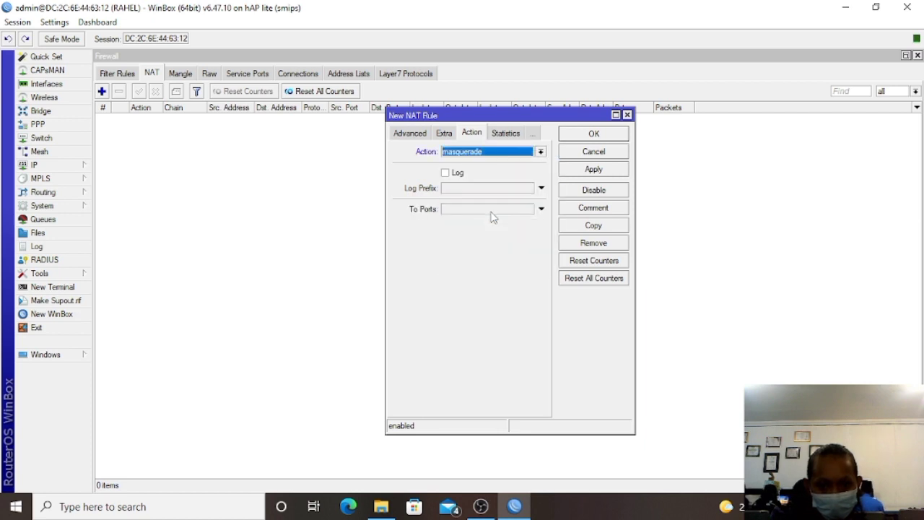
pyautogui.click(595, 171)
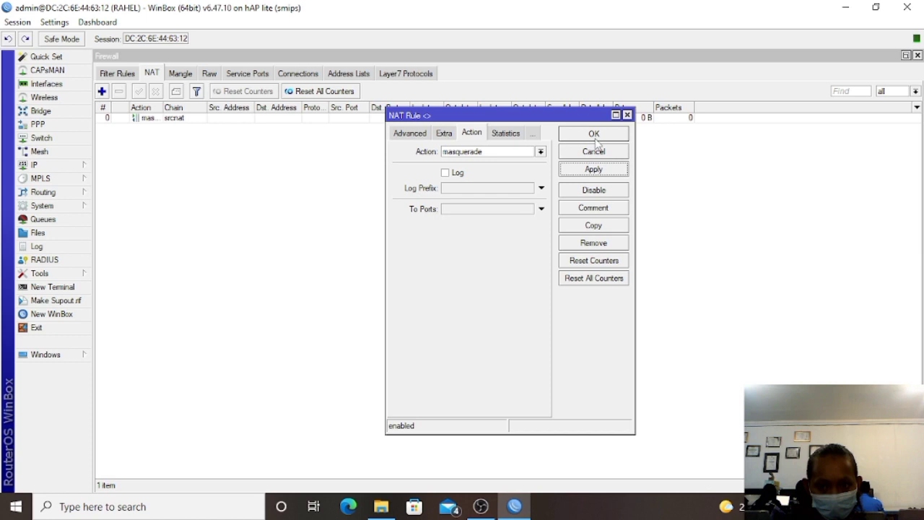
pyautogui.click(593, 135)
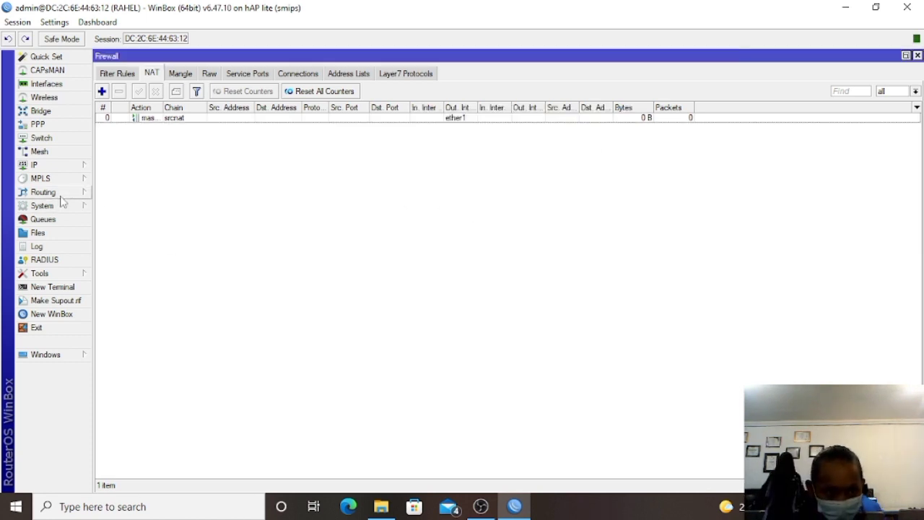
# Run ping 8.8.8.8 in a new terminal, stop it after replies, and close the terminal.
pyautogui.click(68, 281)
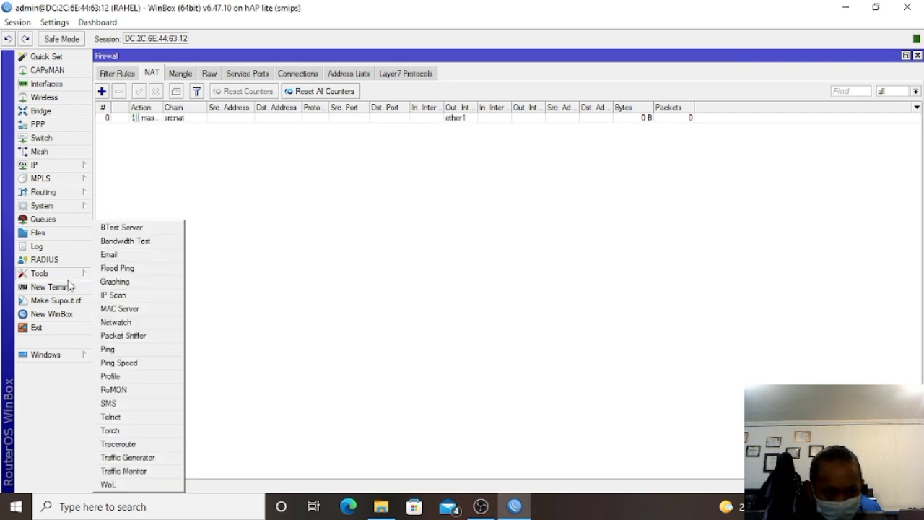
pyautogui.click(70, 287)
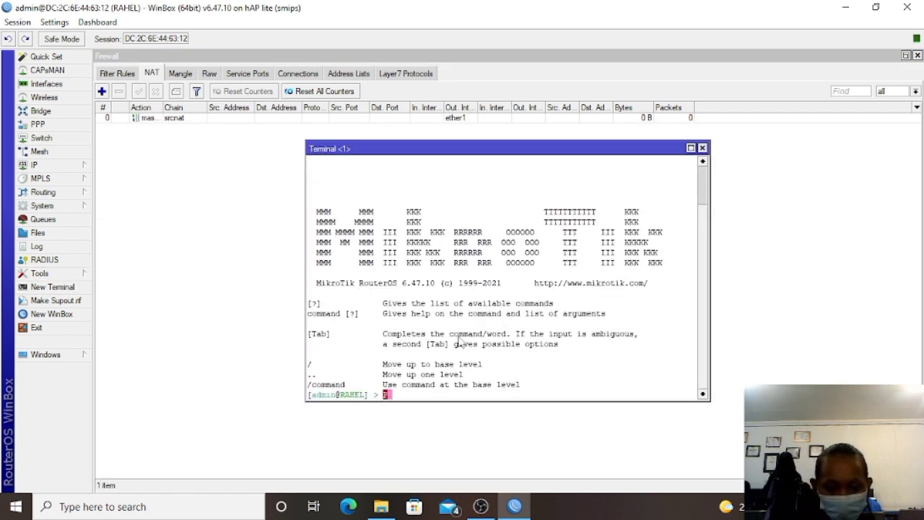
pyautogui.write('ping')
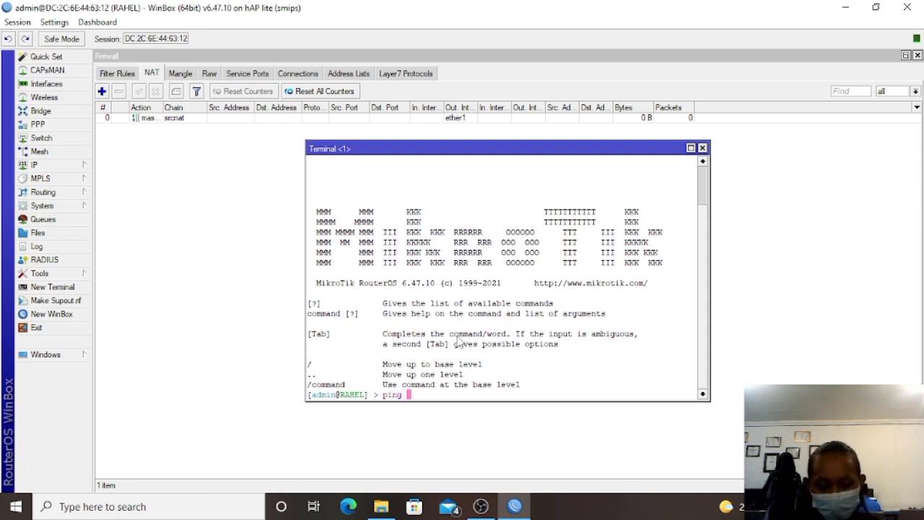
pyautogui.write(' 8.8.8')
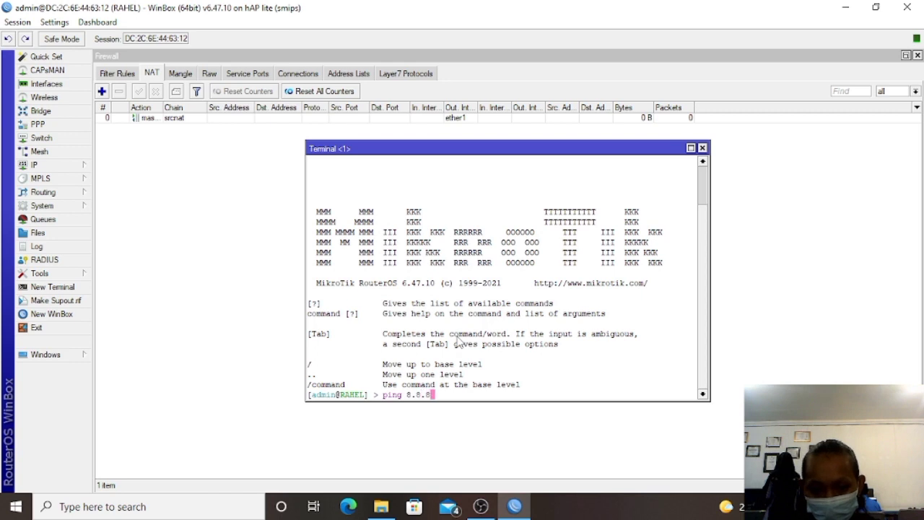
pyautogui.write('.8')
pyautogui.press('Return')
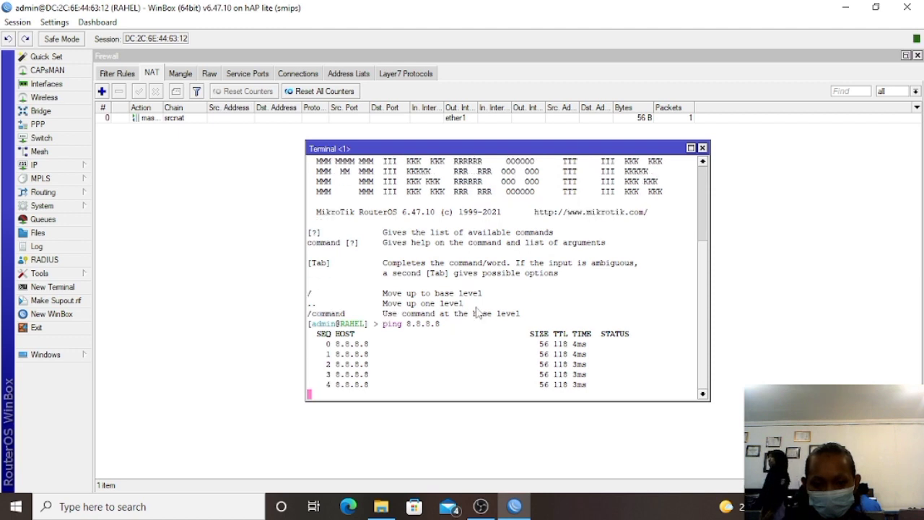
pyautogui.hotkey('ctrl', 'c')
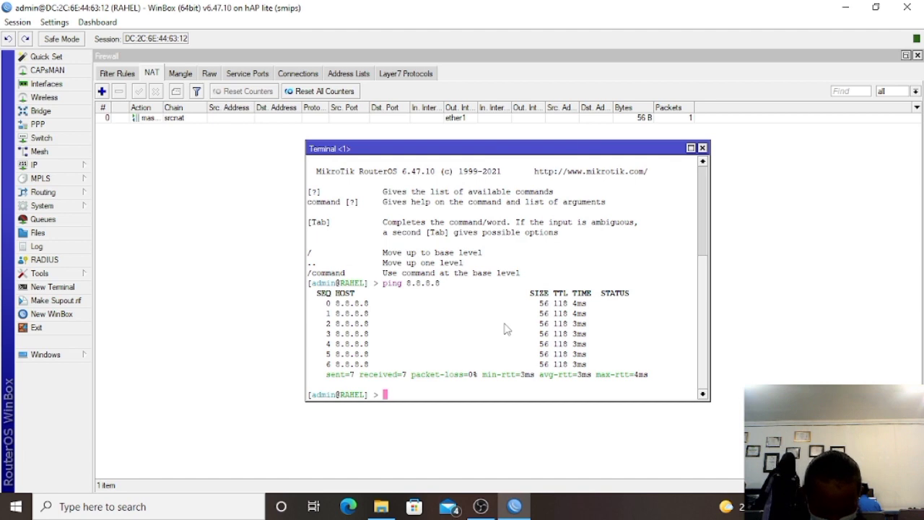
pyautogui.click(702, 148)
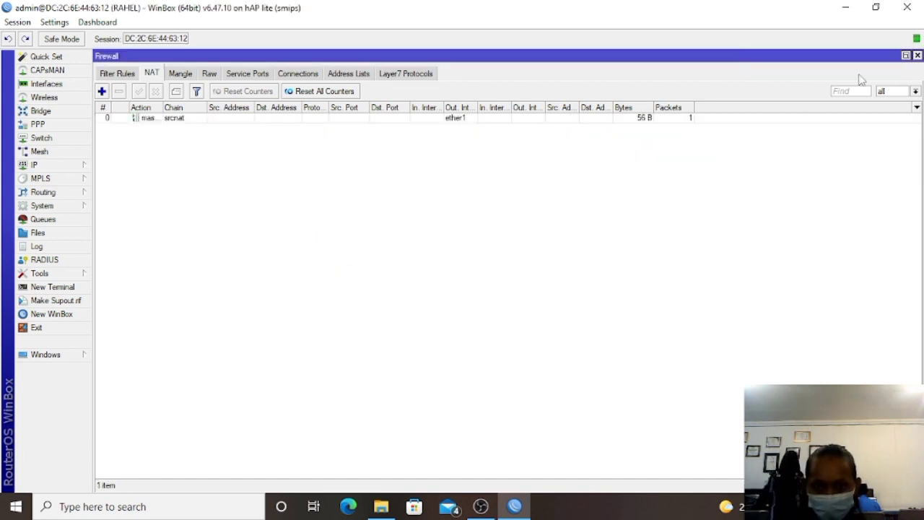
# Close the Firewall NAT, DHCP Client, Bridge and Interface List windows.
pyautogui.click(918, 55)
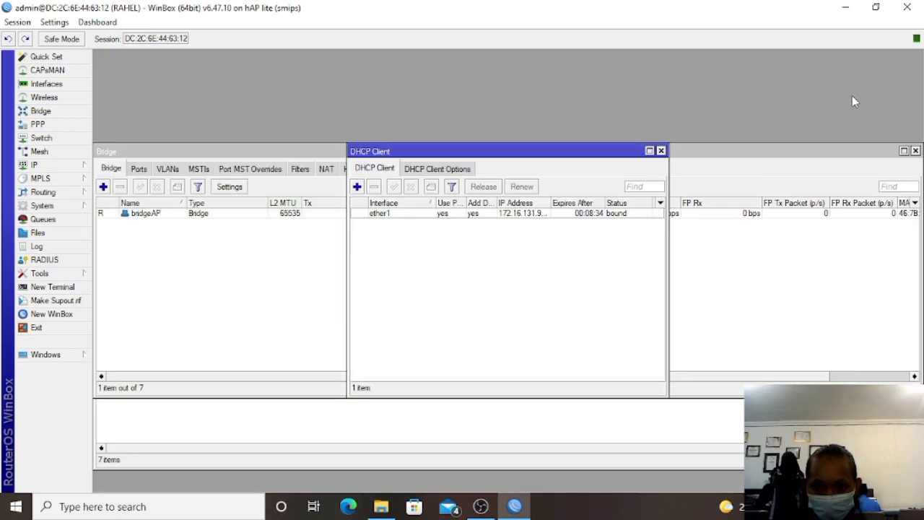
pyautogui.click(660, 152)
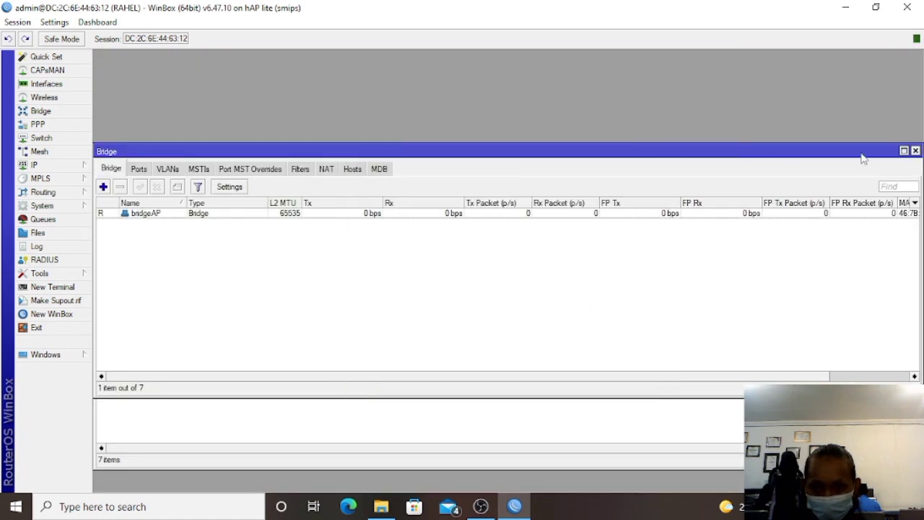
pyautogui.click(916, 152)
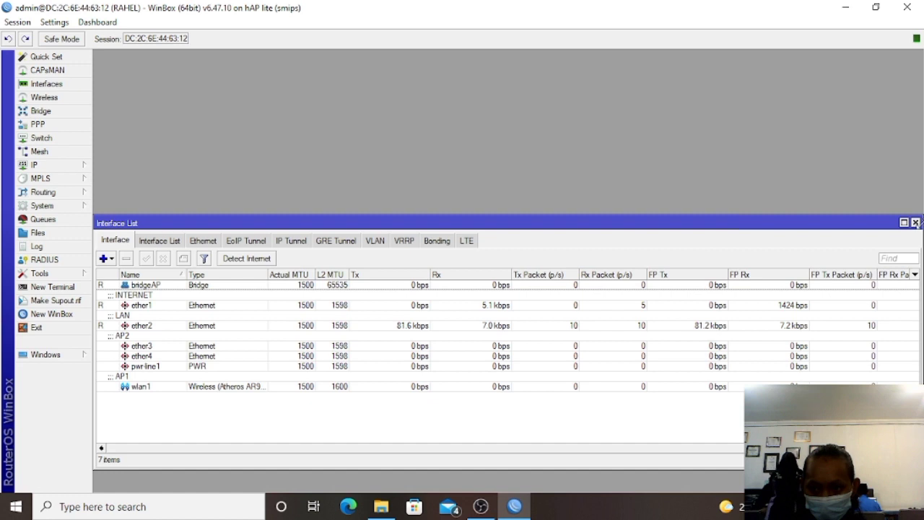
pyautogui.click(916, 223)
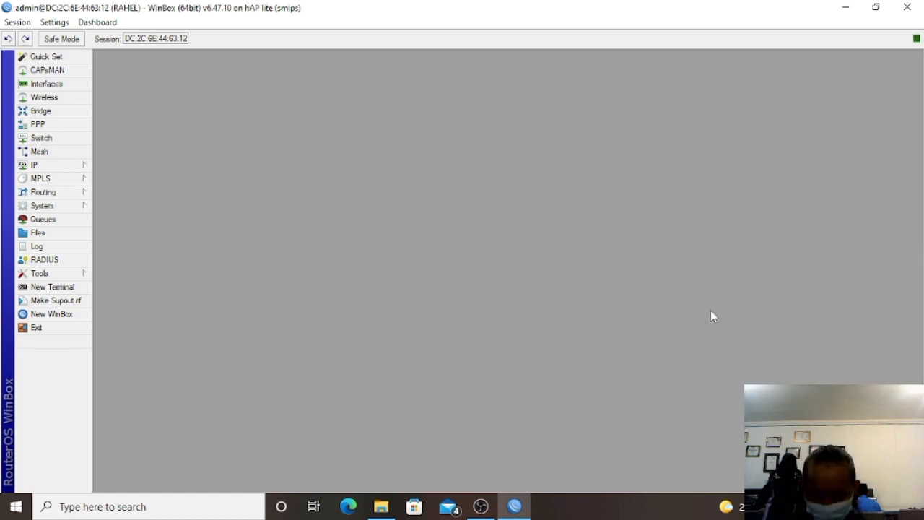
pyautogui.click(76, 165)
# Add the IP address 192.168.50.1/24 on interface ether2 under IP > Addresses.
pyautogui.click(111, 193)
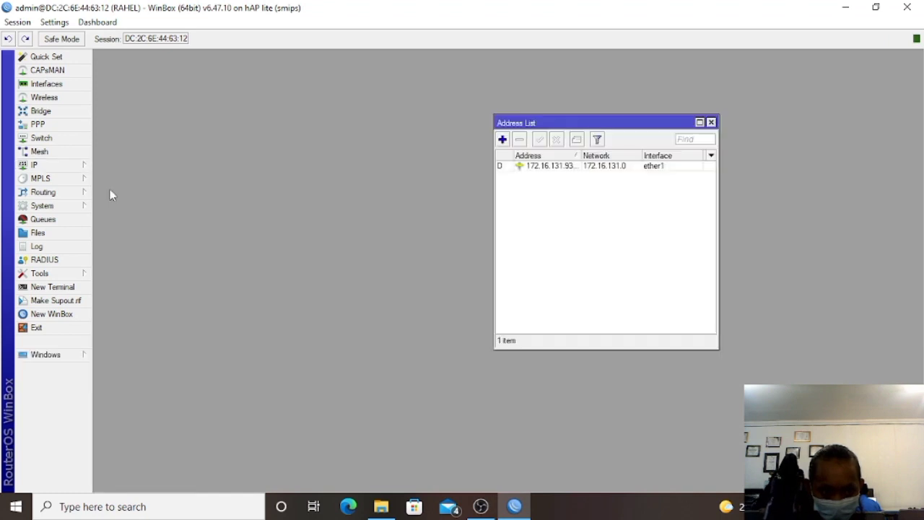
pyautogui.click(503, 140)
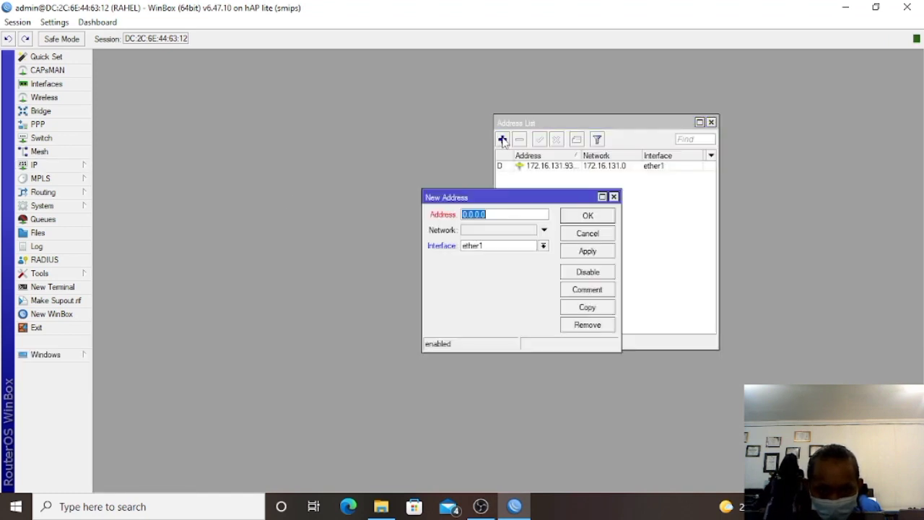
pyautogui.write('192.168.50')
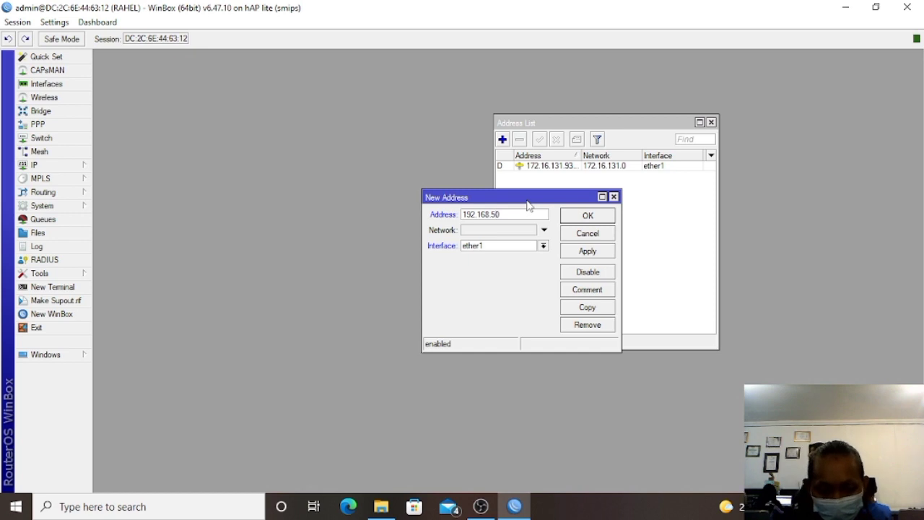
pyautogui.write('/')
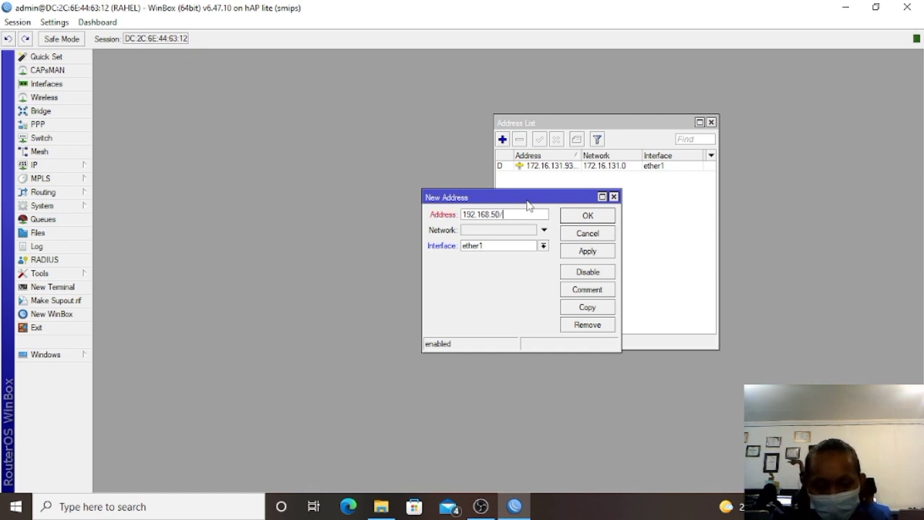
pyautogui.press('BackSpace')
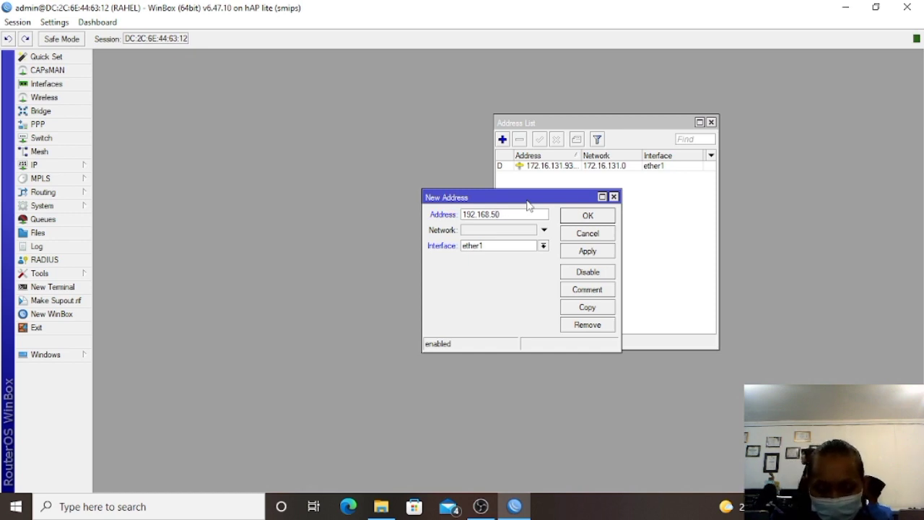
pyautogui.write('.1')
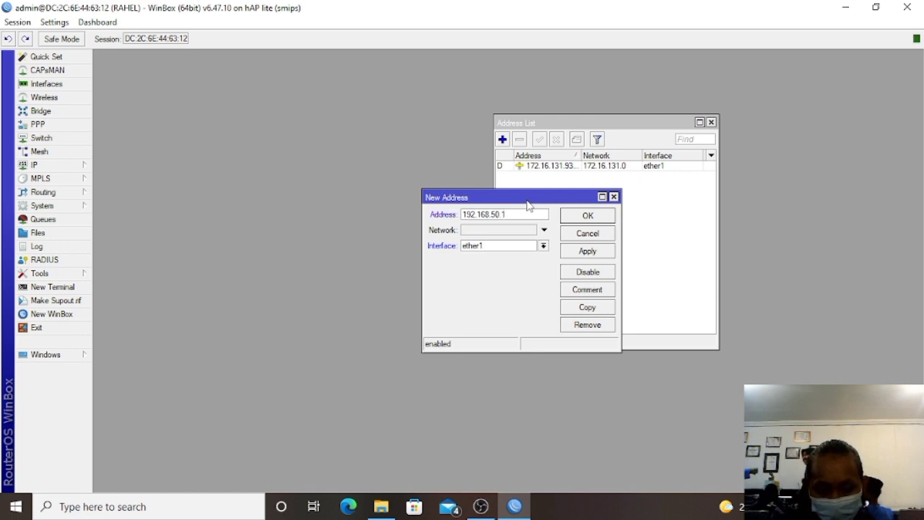
pyautogui.write('/2')
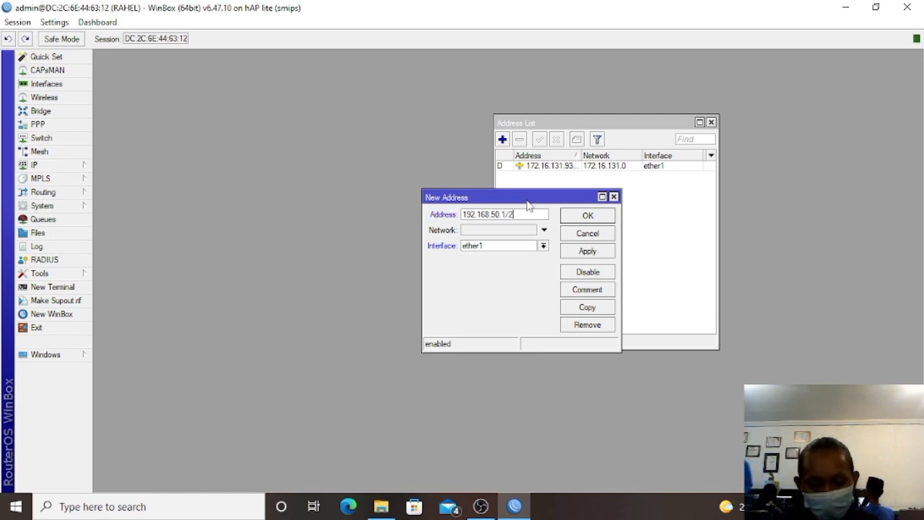
pyautogui.write('4')
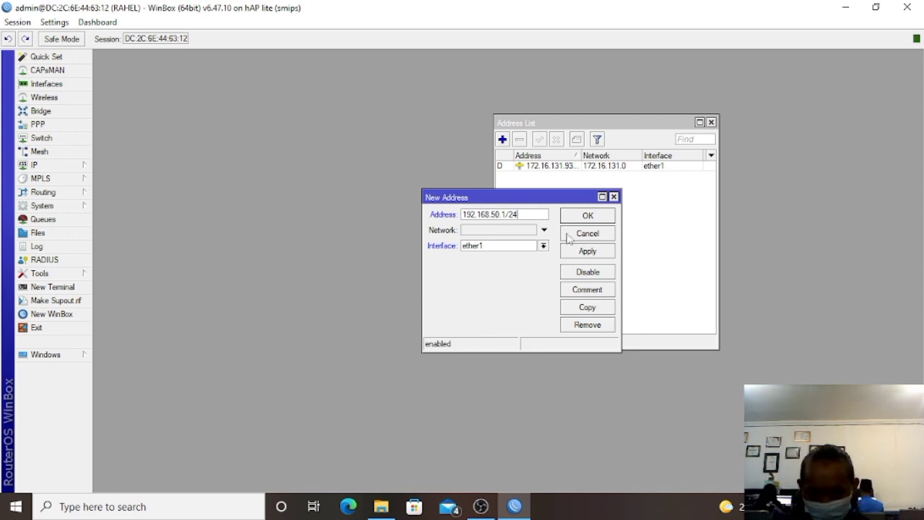
pyautogui.click(510, 247)
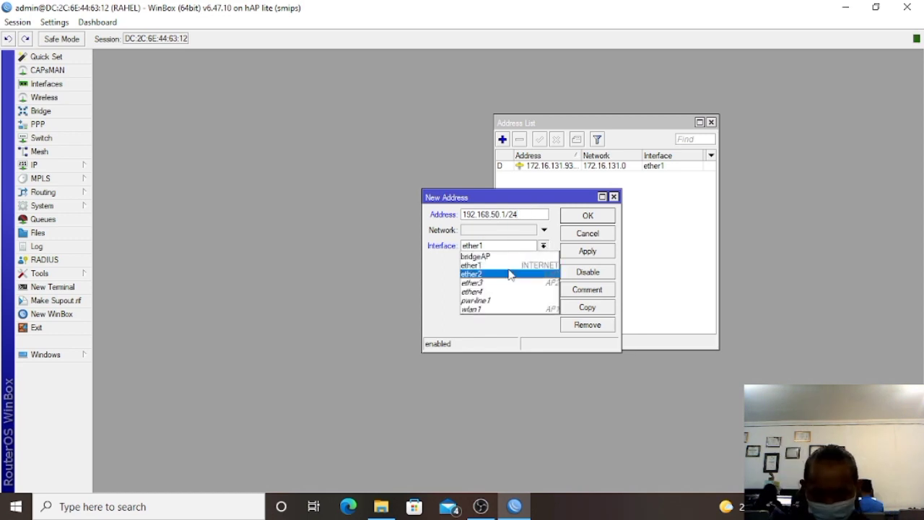
pyautogui.click(510, 274)
pyautogui.click(582, 254)
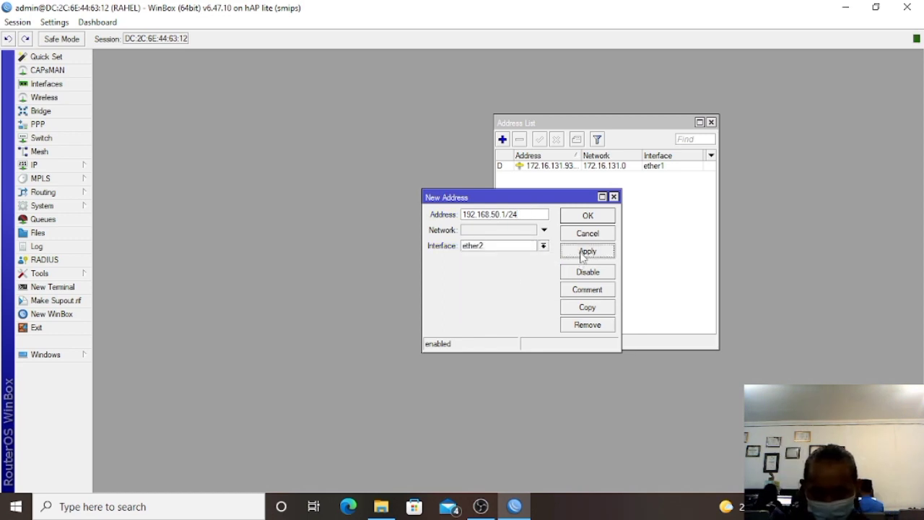
pyautogui.click(588, 216)
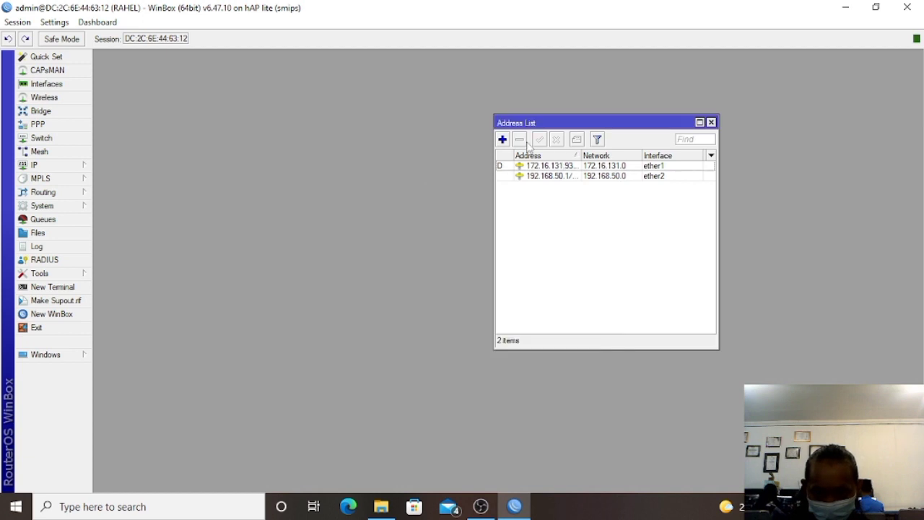
# Add a second address, 192.168.100.1/24, on interface wlan1.
pyautogui.click(502, 139)
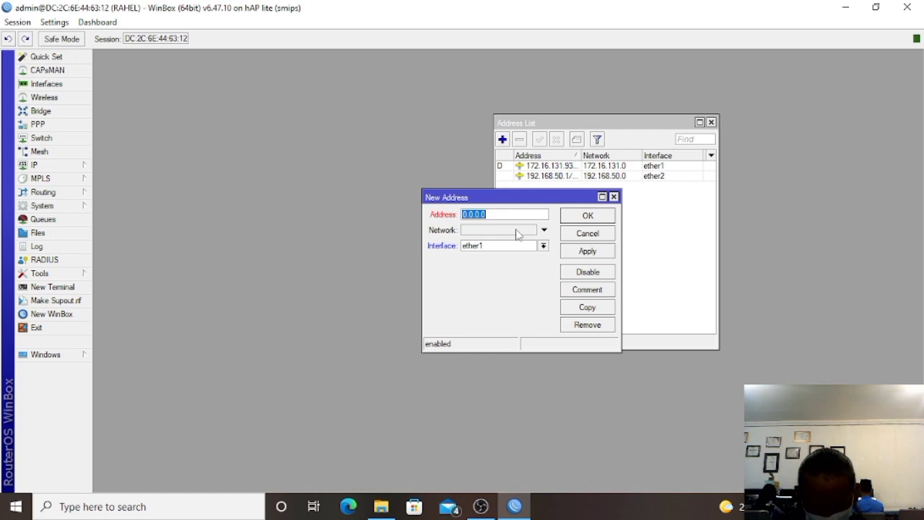
pyautogui.write('19')
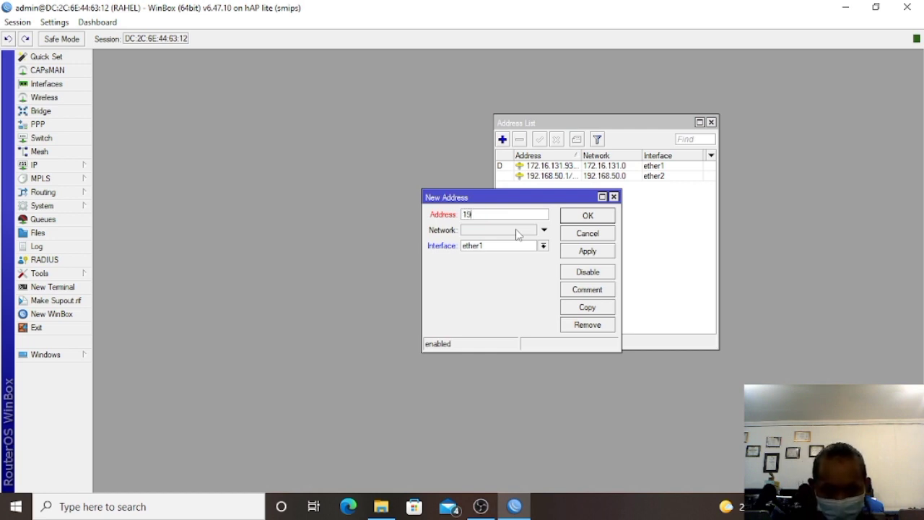
pyautogui.write('2.1')
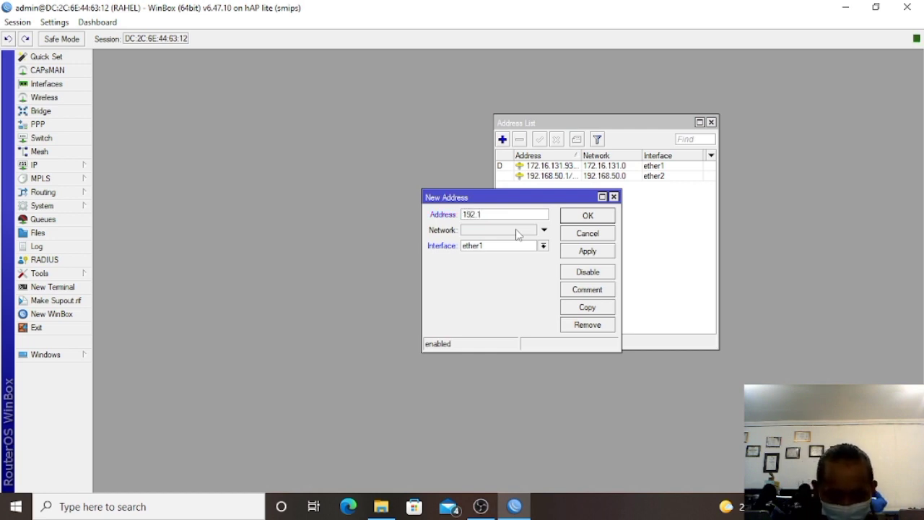
pyautogui.write('68.100')
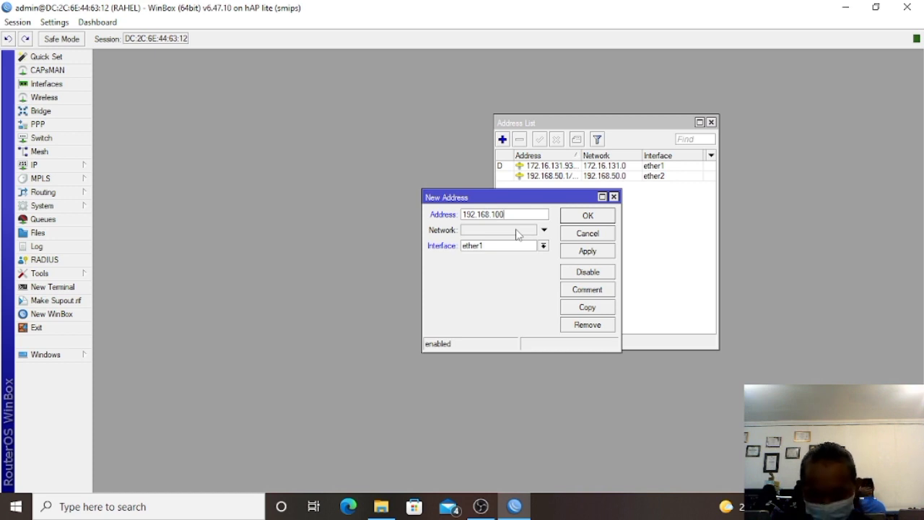
pyautogui.write('.1')
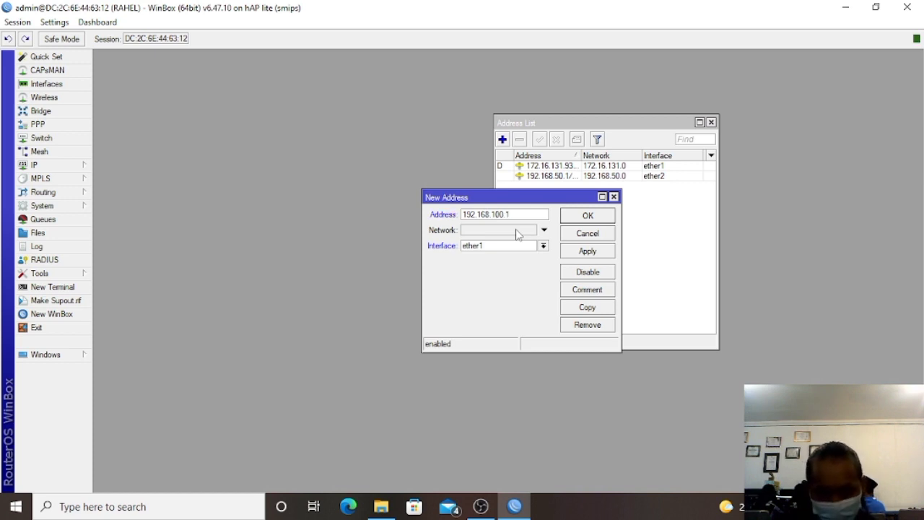
pyautogui.write('/3')
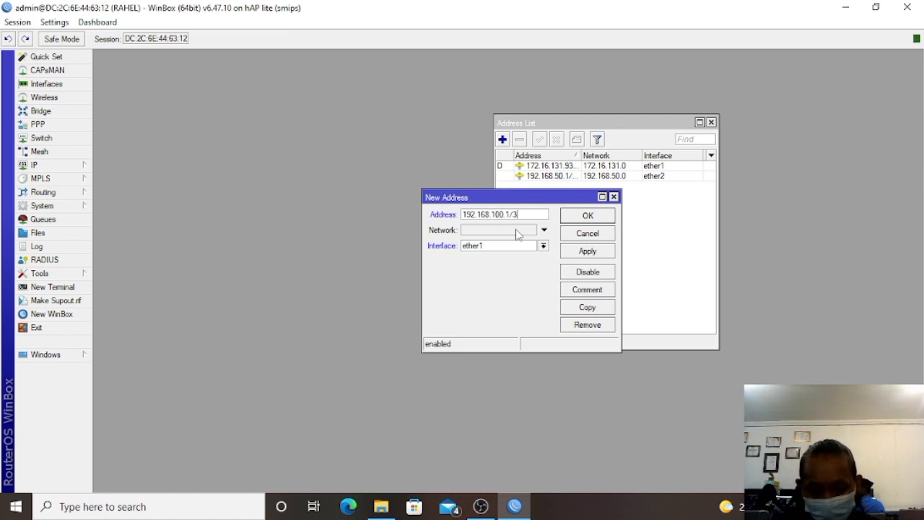
pyautogui.press('BackSpace')
pyautogui.write('24')
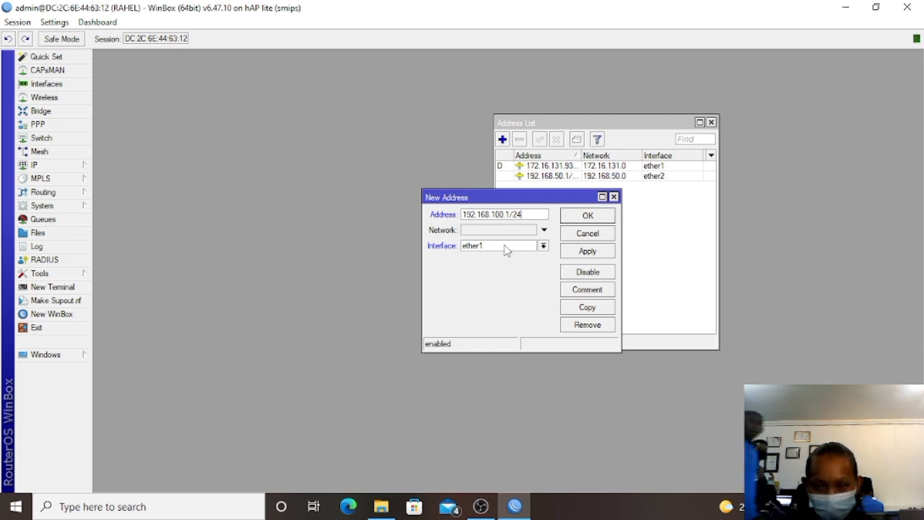
pyautogui.click(505, 247)
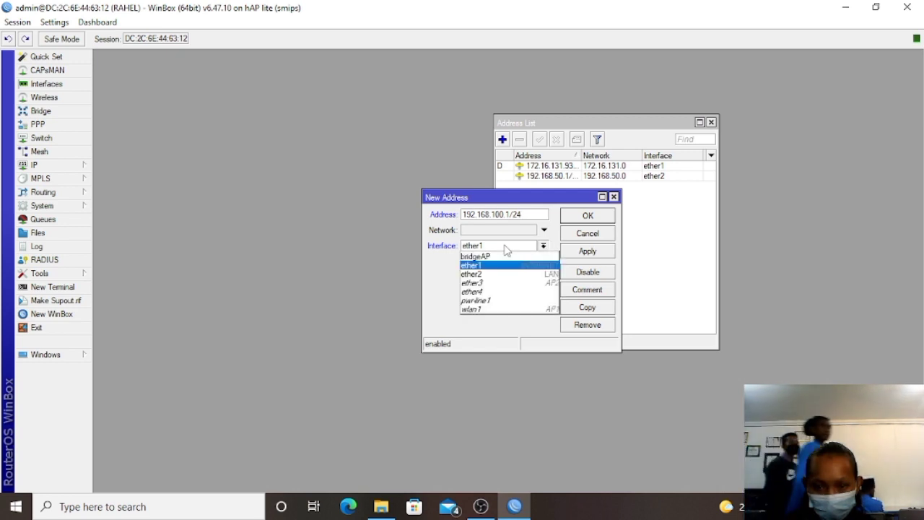
pyautogui.click(503, 310)
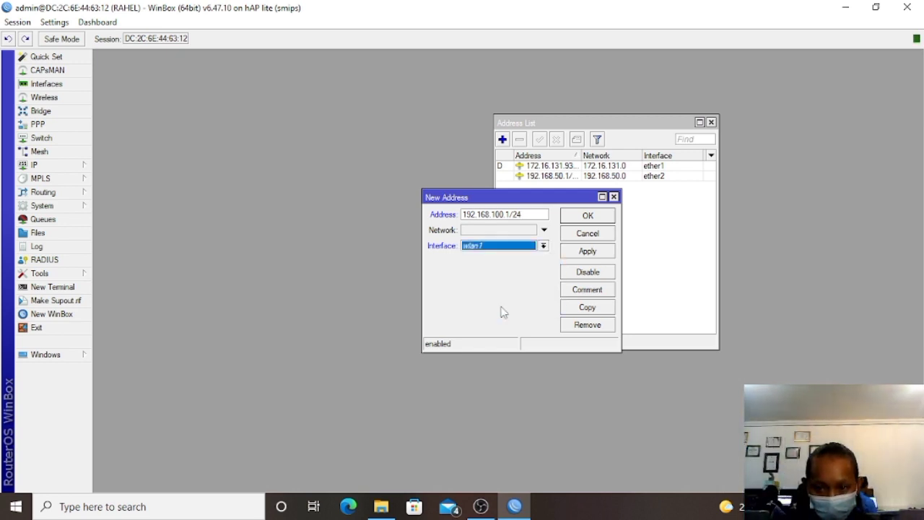
pyautogui.click(600, 253)
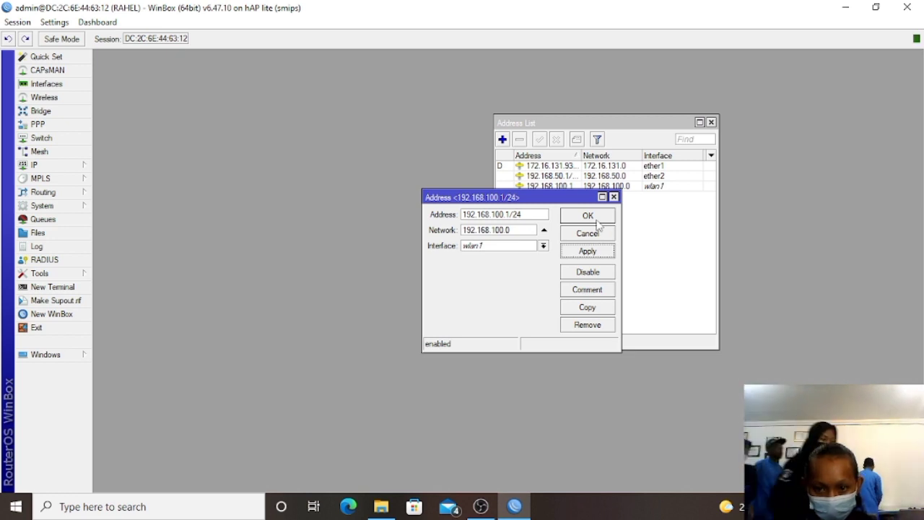
pyautogui.click(597, 221)
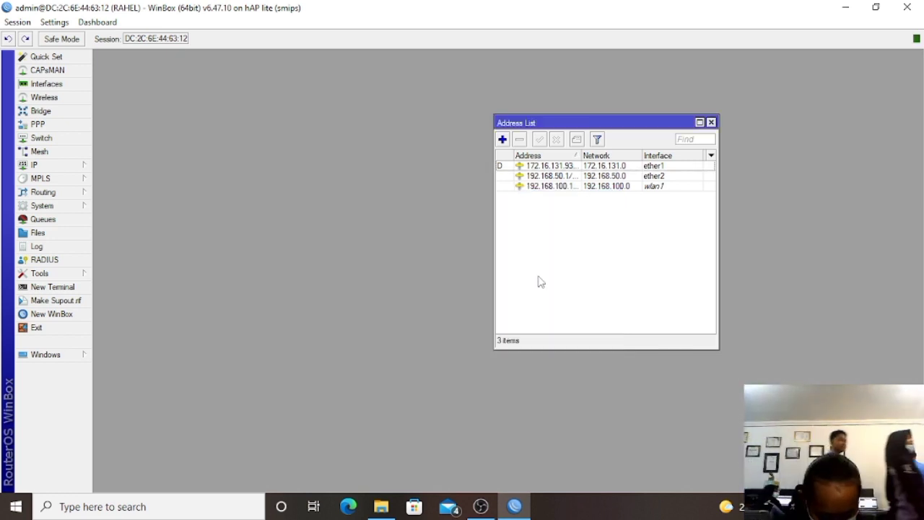
pyautogui.moveTo(549, 123); pyautogui.dragTo(327, 123)
# Add the address 192.168.150.1/24 on interface ether3.
pyautogui.click(281, 138)
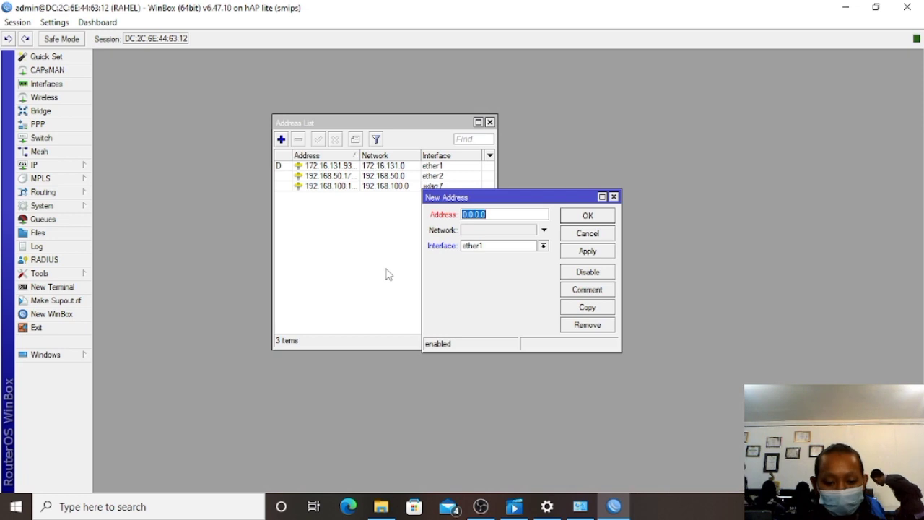
pyautogui.write('192')
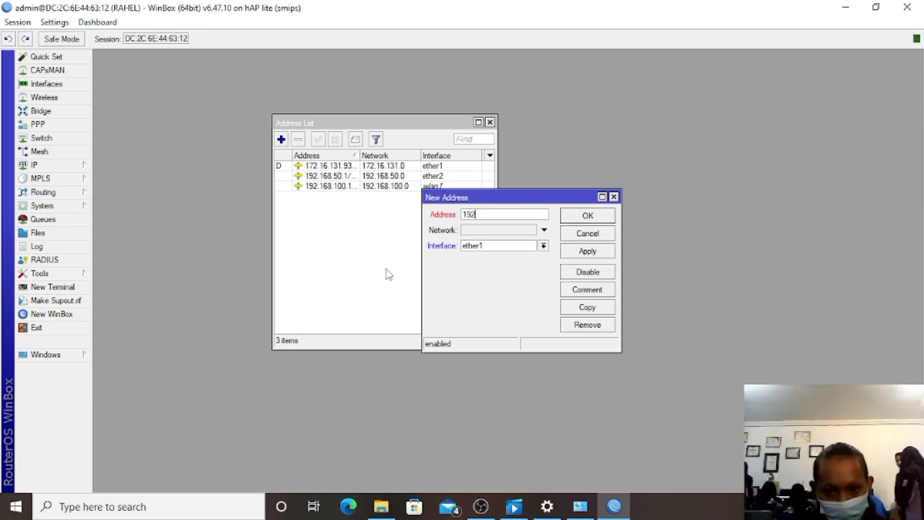
pyautogui.write('.168.')
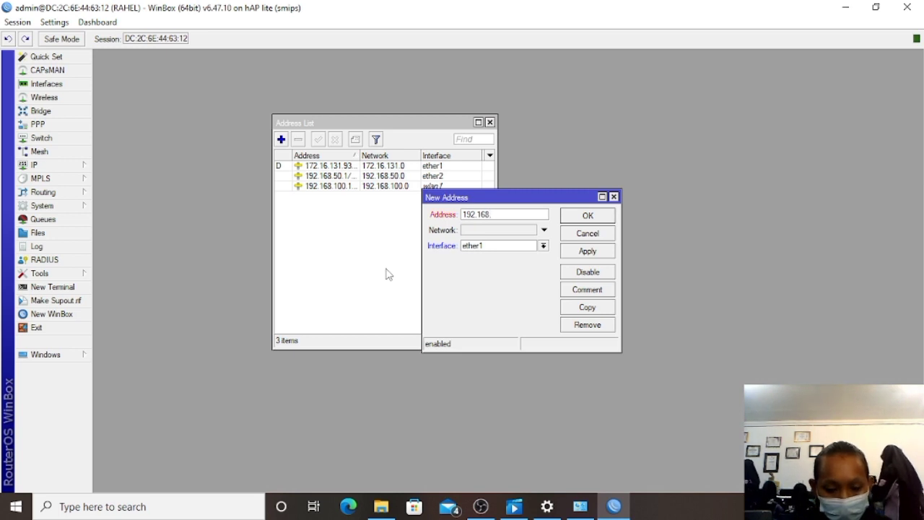
pyautogui.write('15')
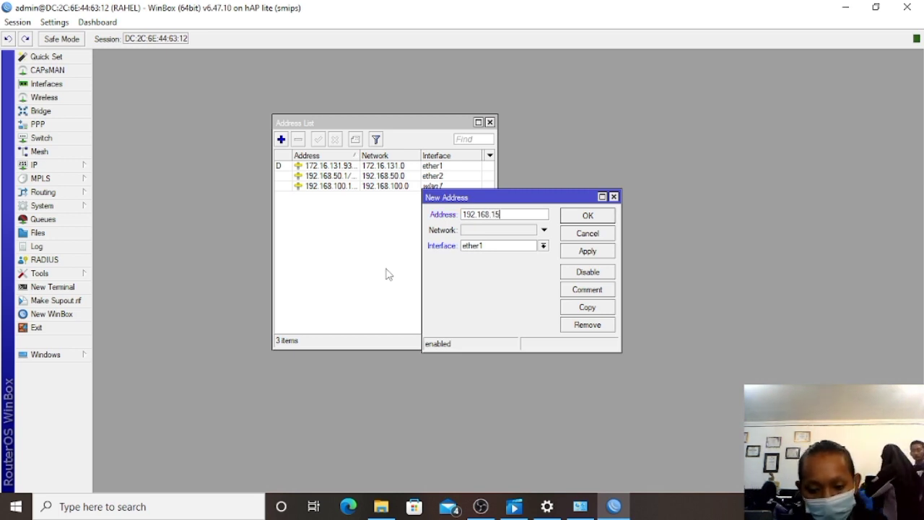
pyautogui.write('0.1')
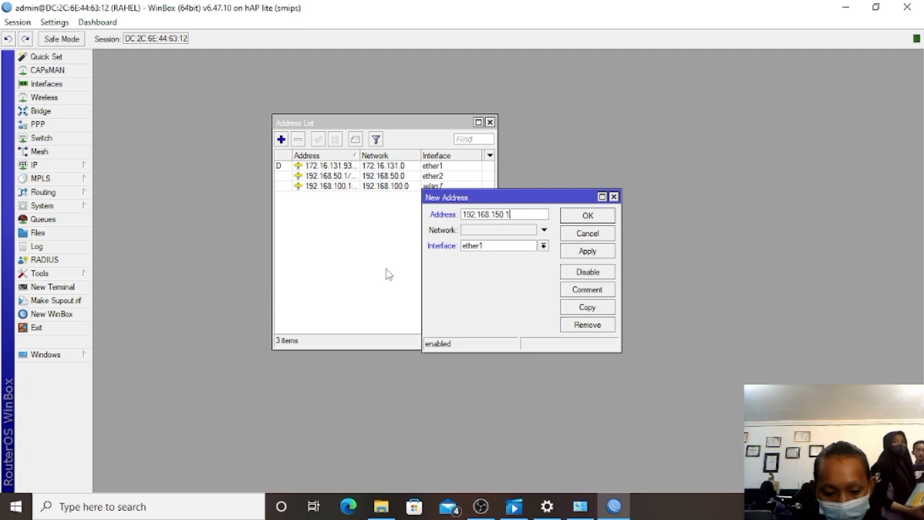
pyautogui.write('/24')
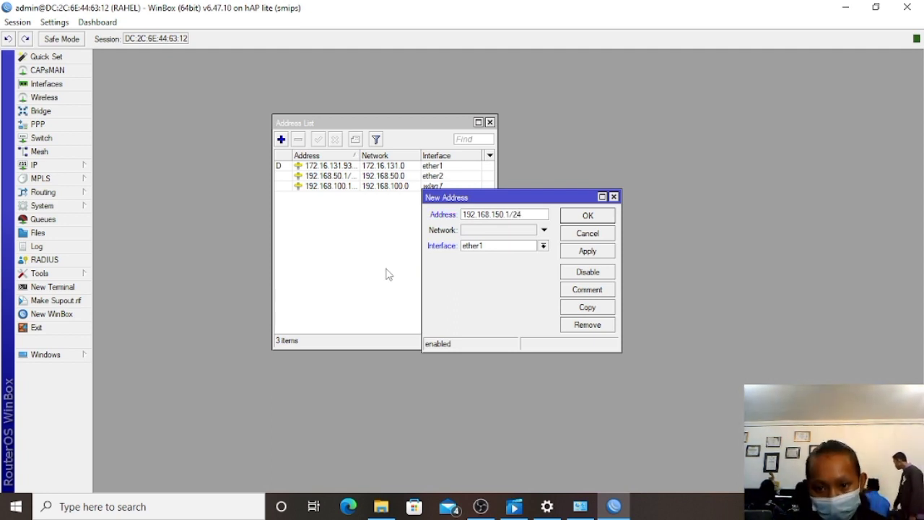
pyautogui.click(510, 249)
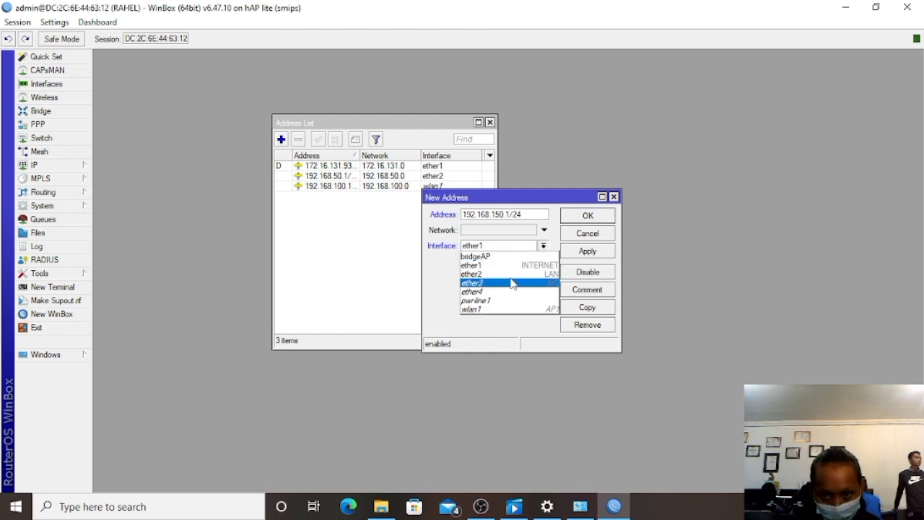
pyautogui.click(510, 282)
pyautogui.click(590, 256)
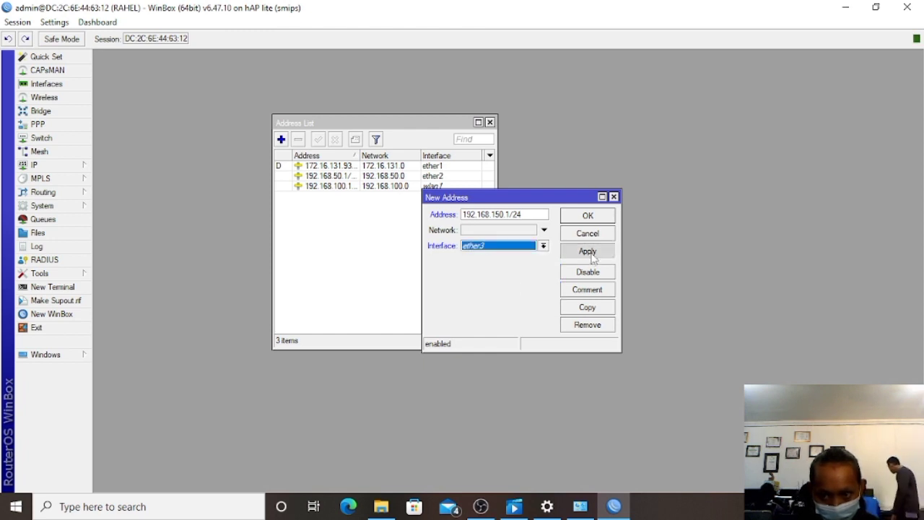
pyautogui.click(589, 216)
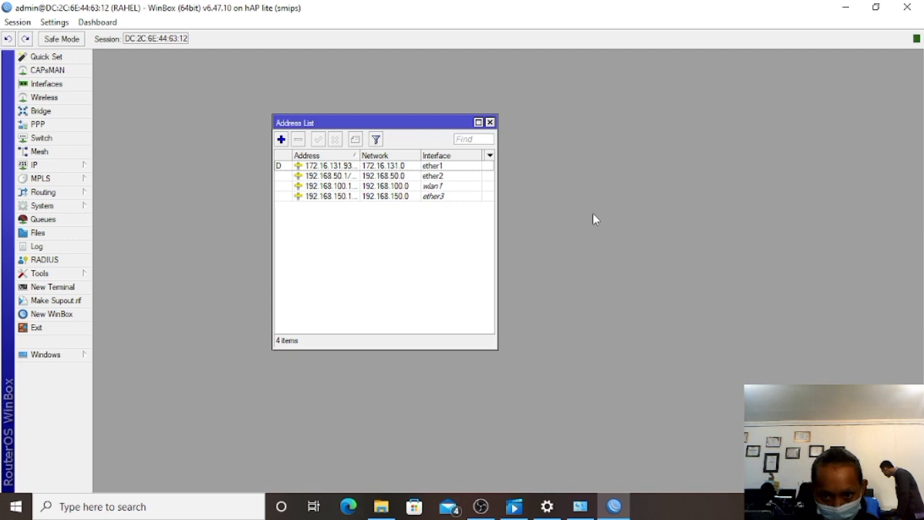
pyautogui.click(813, 507)
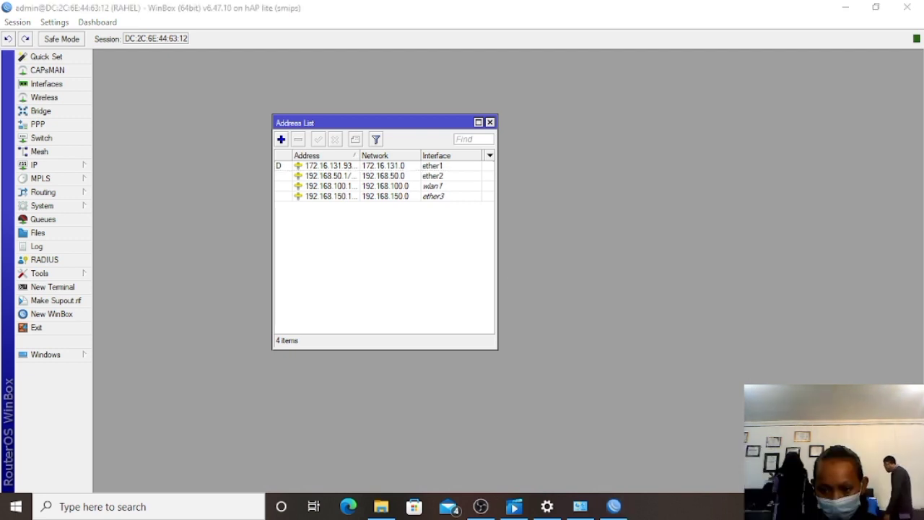
# In Windows Network Connections, disable the Ethernet adapter and enable Wi-Fi.
pyautogui.click(764, 422)
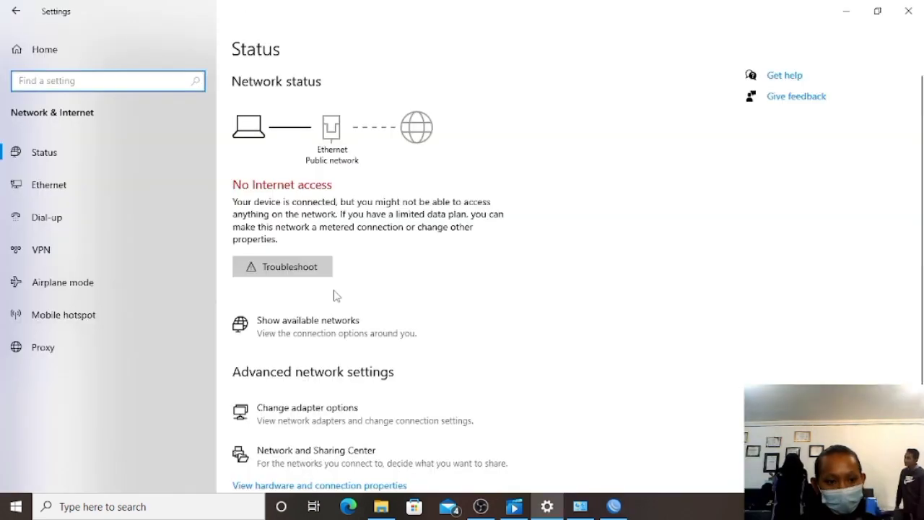
pyautogui.click(169, 188)
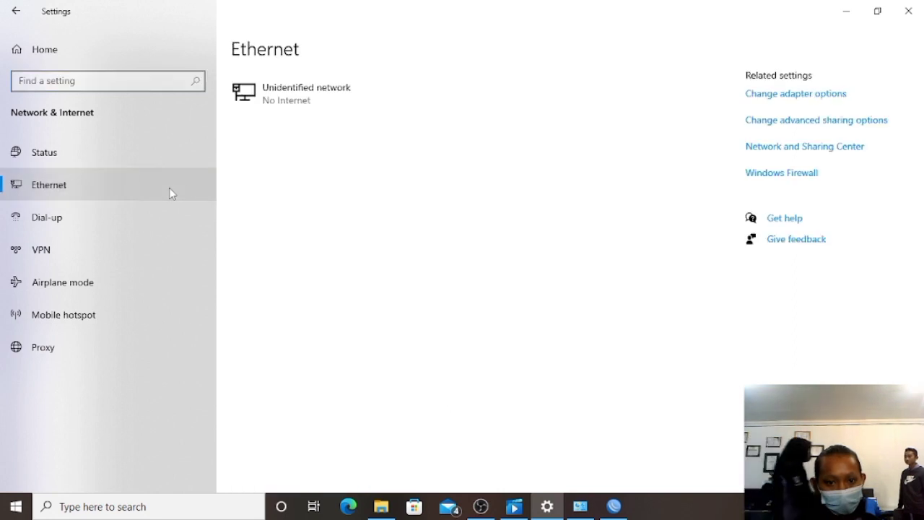
pyautogui.click(775, 94)
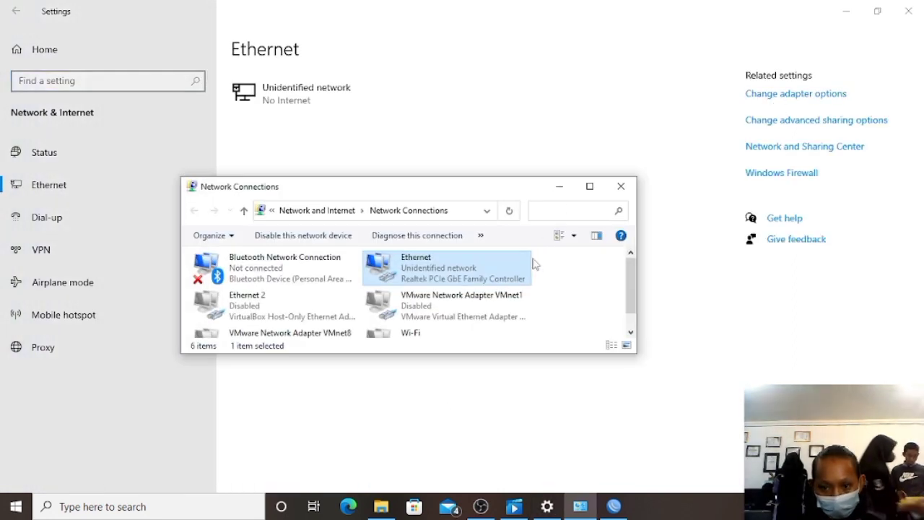
pyautogui.click(589, 188)
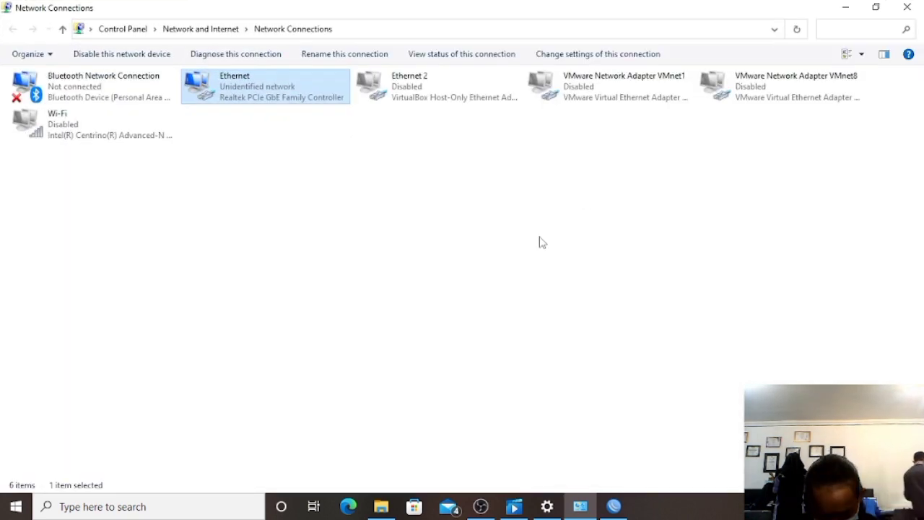
pyautogui.rightClick(307, 88)
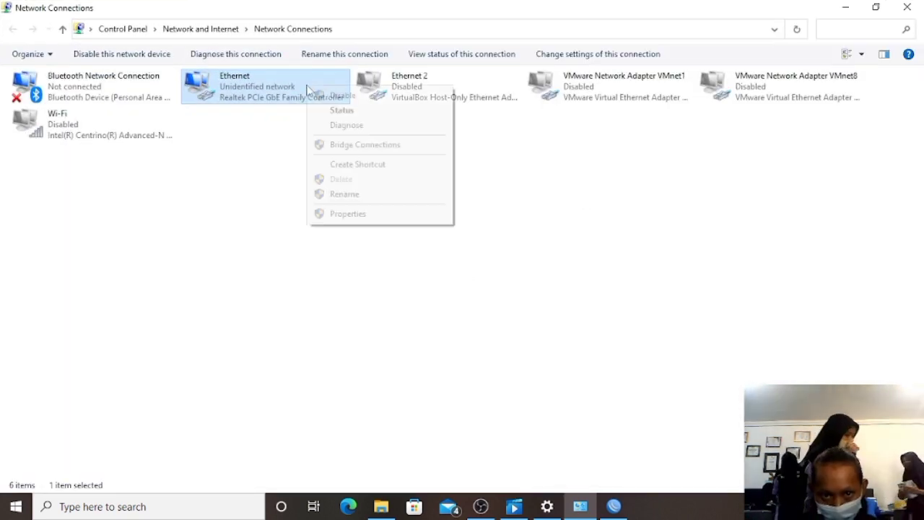
pyautogui.click(321, 96)
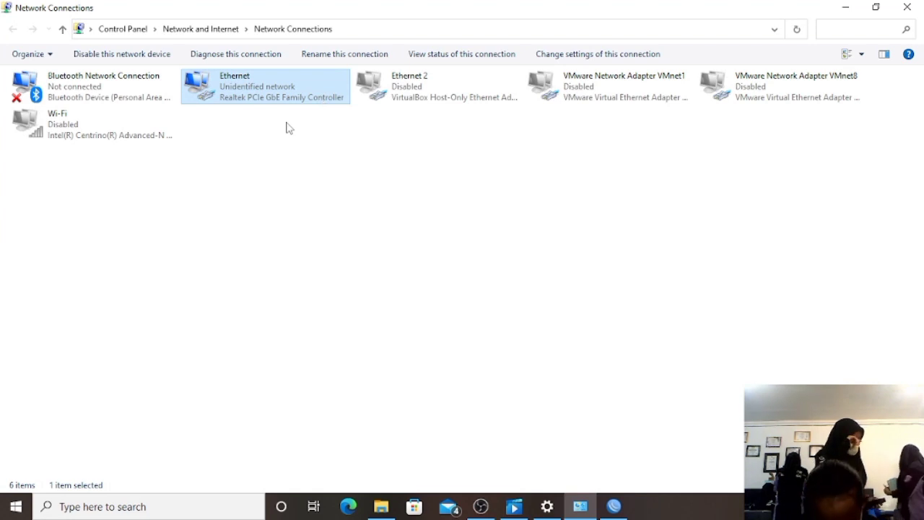
pyautogui.rightClick(119, 140)
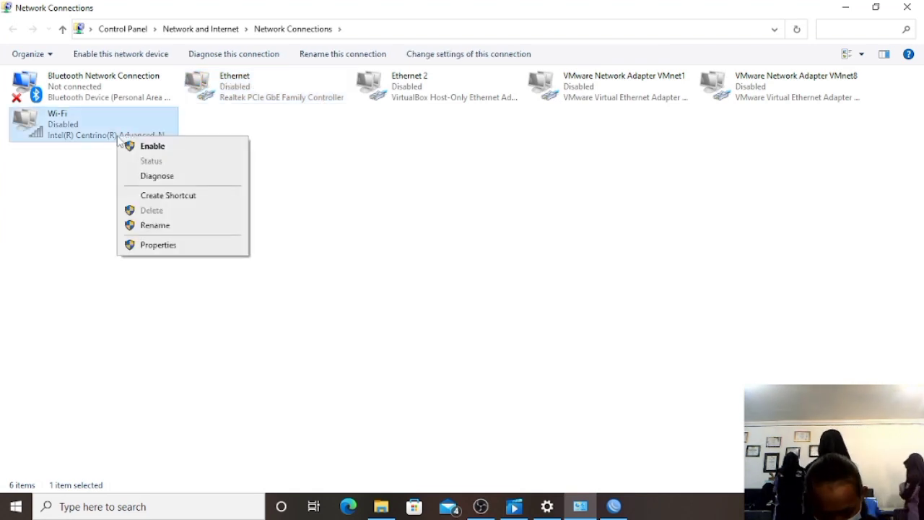
pyautogui.click(138, 147)
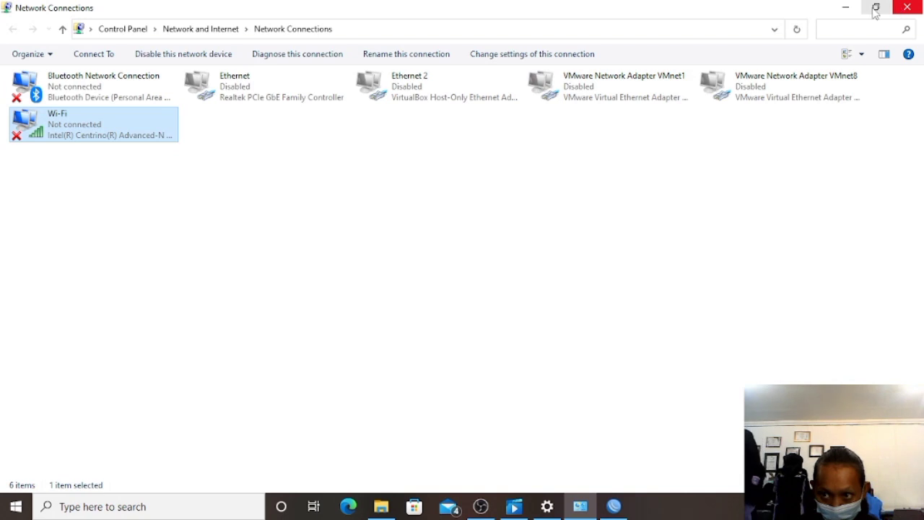
# Close the network windows, minimise WinBox and check the available wireless networks.
pyautogui.click(849, 9)
pyautogui.click(907, 7)
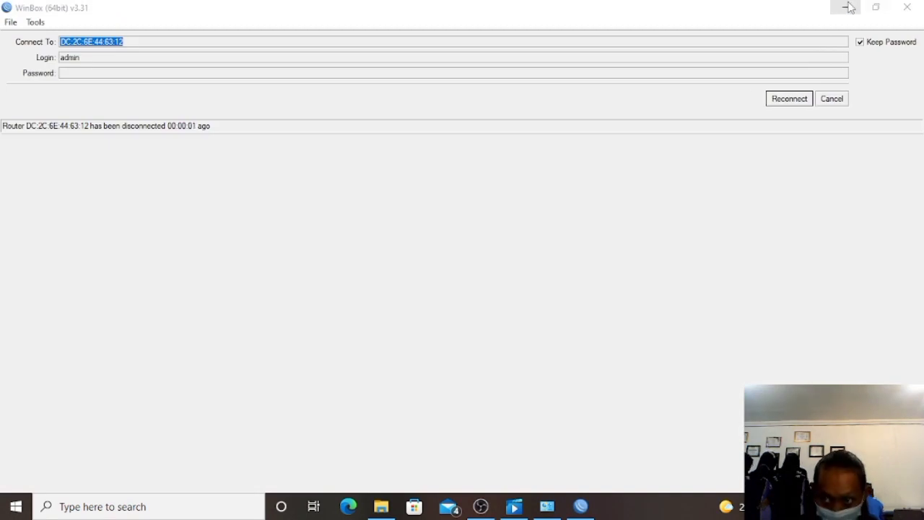
pyautogui.click(848, 7)
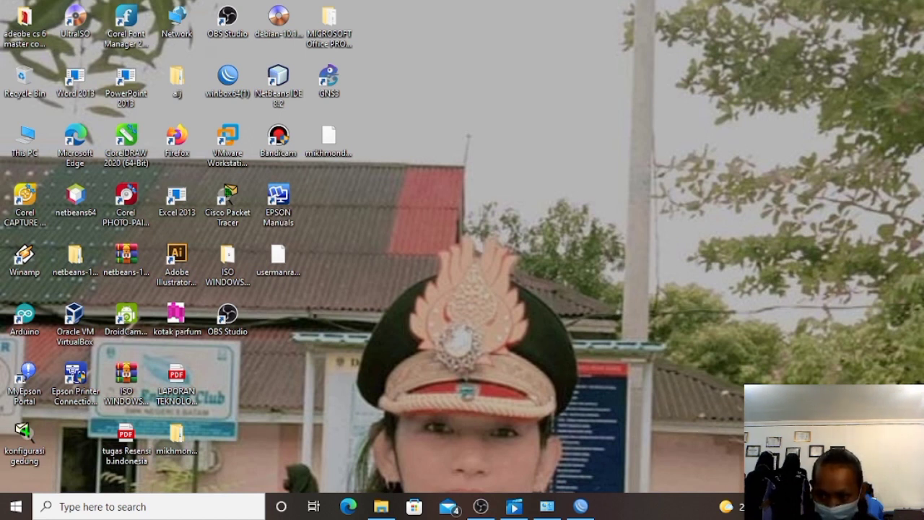
pyautogui.click(816, 507)
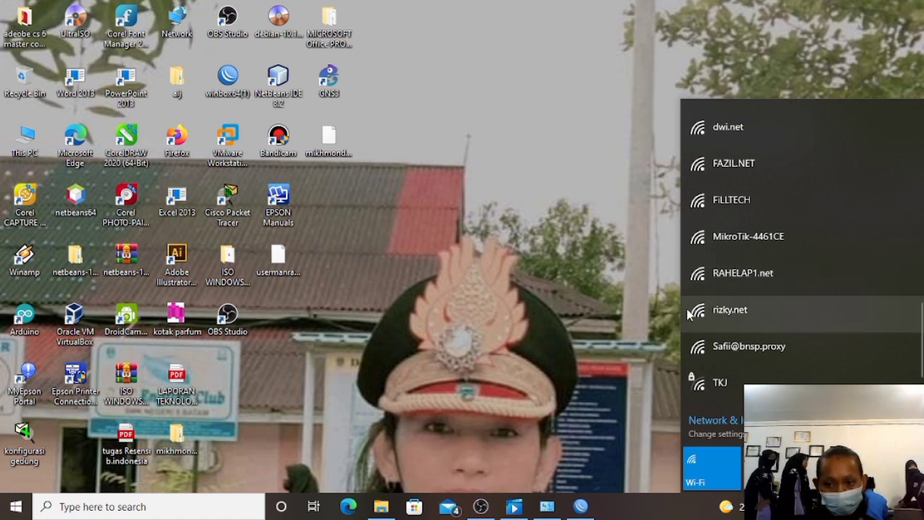
pyautogui.click(582, 323)
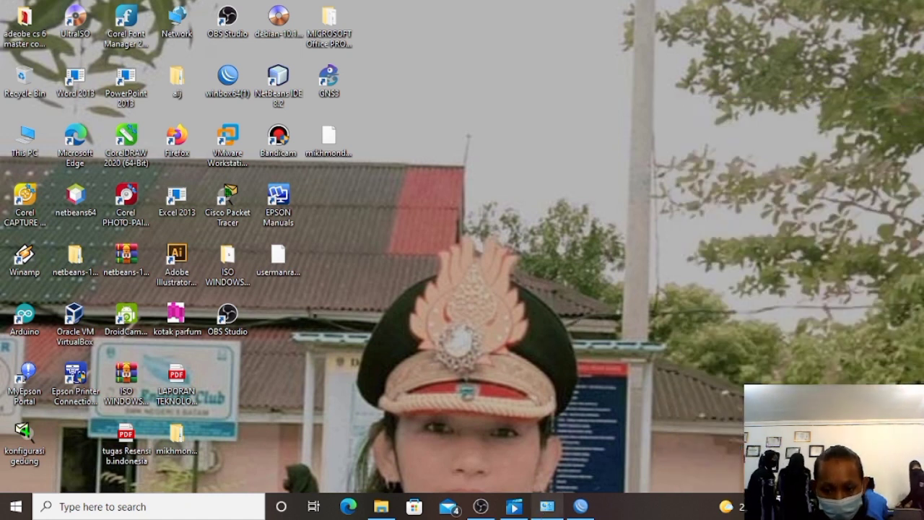
# Back in Network Connections, disable Wi-Fi and re-enable the Ethernet adapter.
pyautogui.click(545, 437)
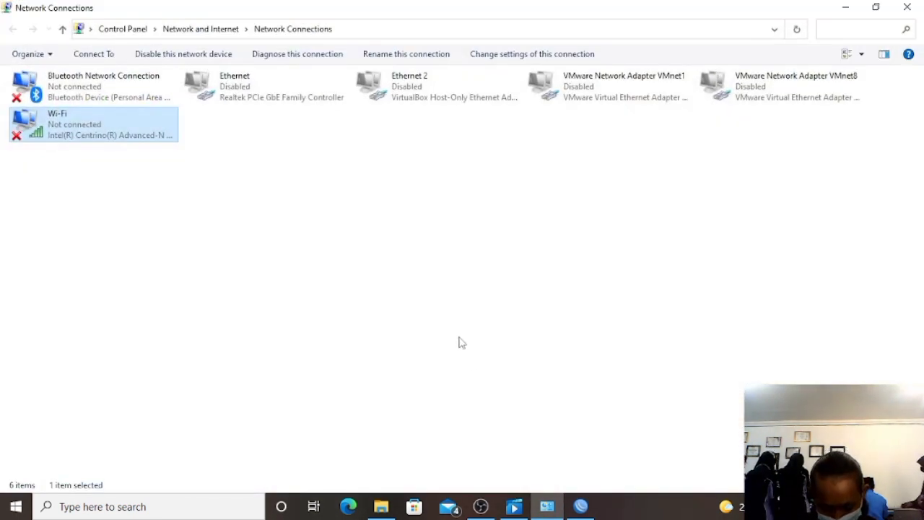
pyautogui.click(298, 101)
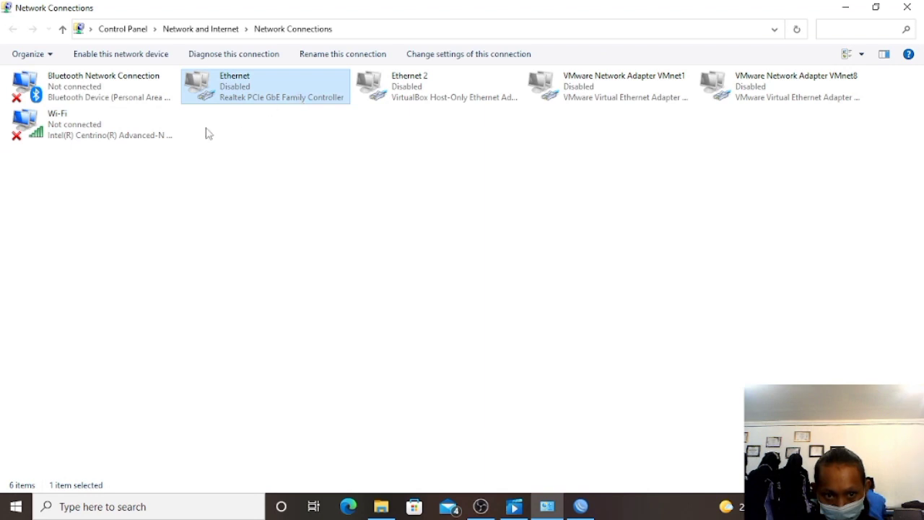
pyautogui.click(163, 115)
pyautogui.rightClick(162, 116)
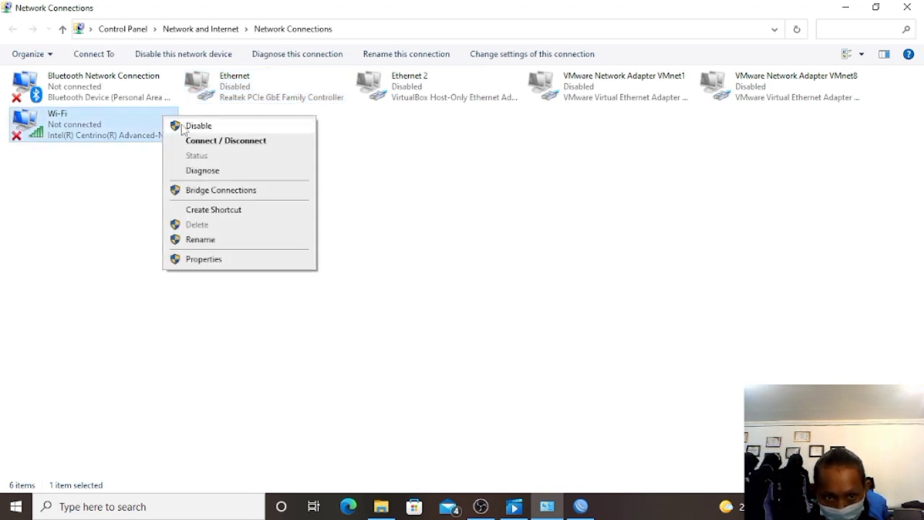
pyautogui.click(182, 127)
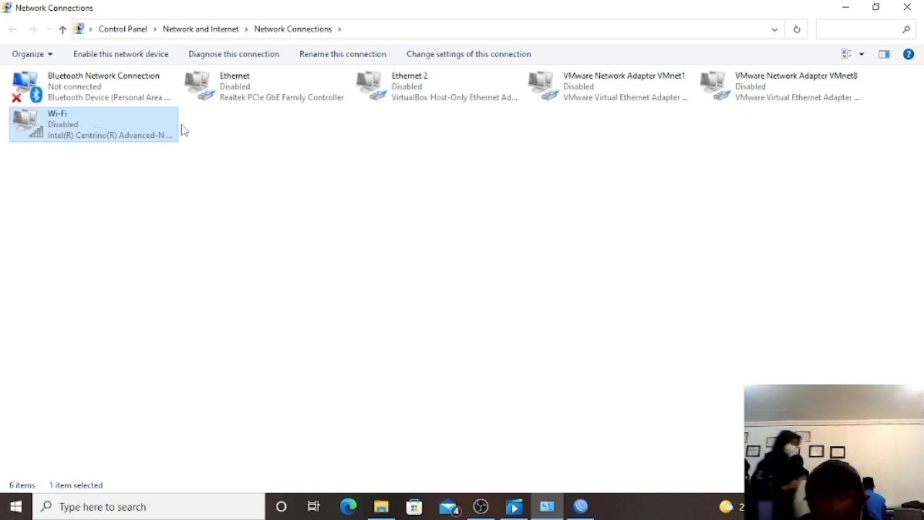
pyautogui.click(228, 87)
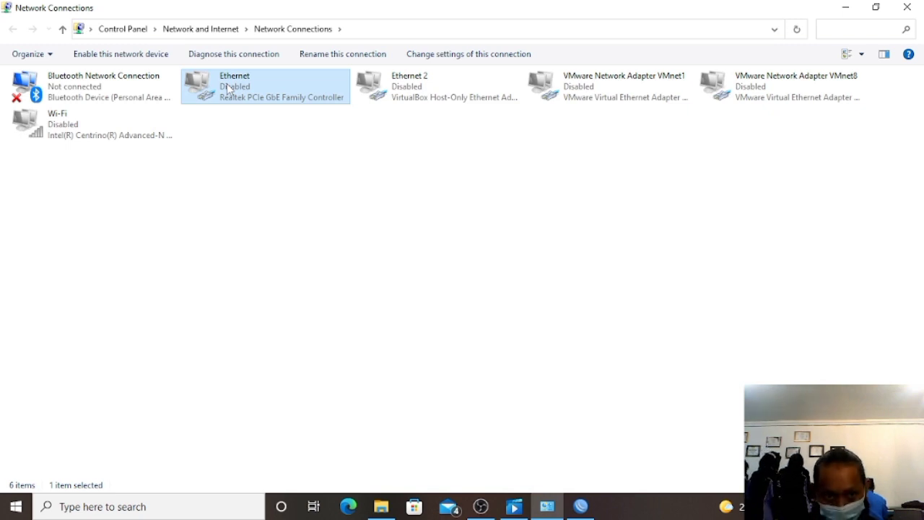
pyautogui.rightClick(229, 87)
pyautogui.click(249, 93)
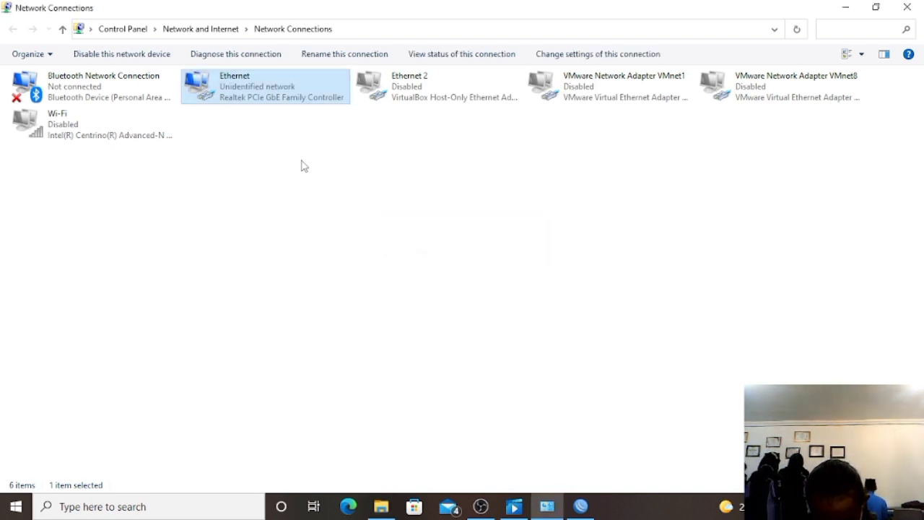
# Close Network Connections, restore WinBox and reconnect to the router.
pyautogui.click(914, 11)
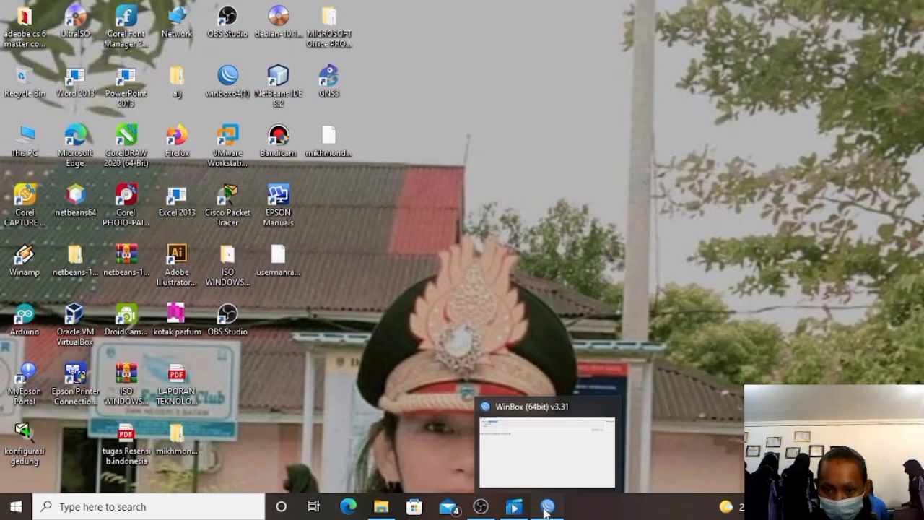
pyautogui.click(546, 509)
pyautogui.click(790, 99)
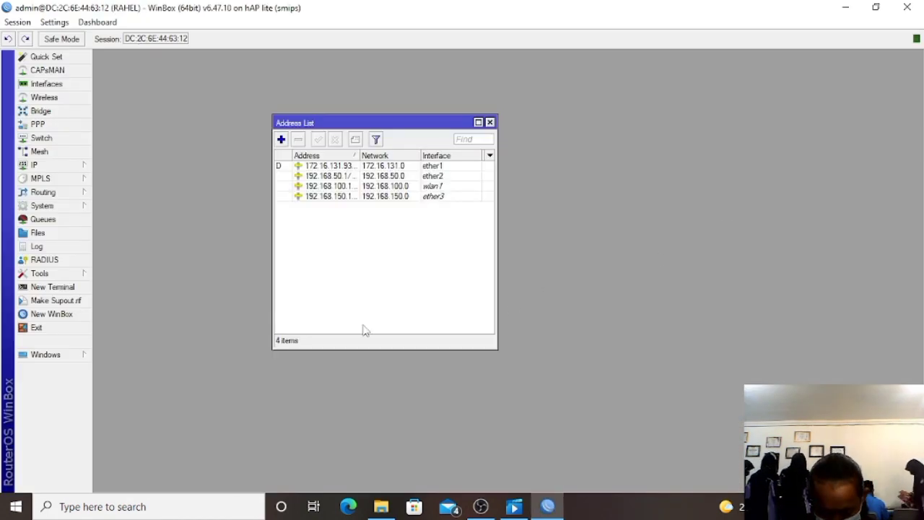
# Run DHCP Setup on ether2, accepting all defaults and the 00:10:00 lease, to create dhcp1.
pyautogui.click(78, 165)
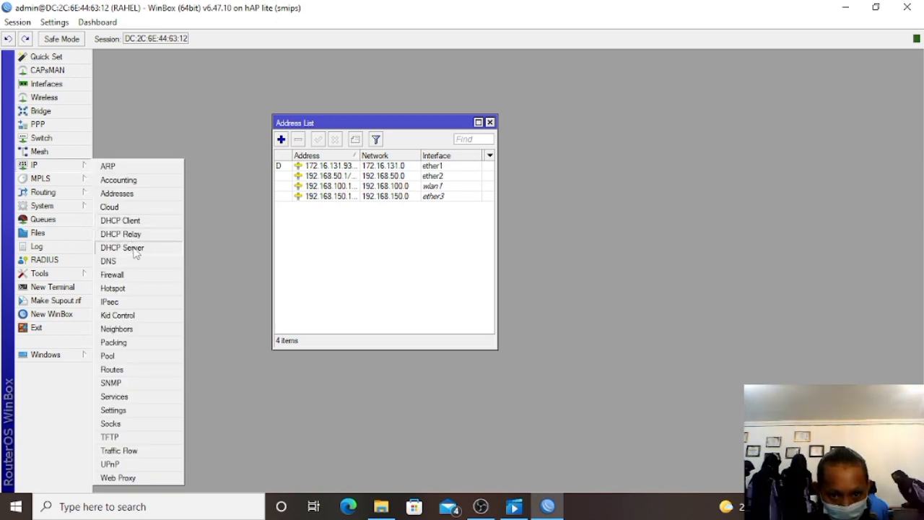
pyautogui.click(135, 249)
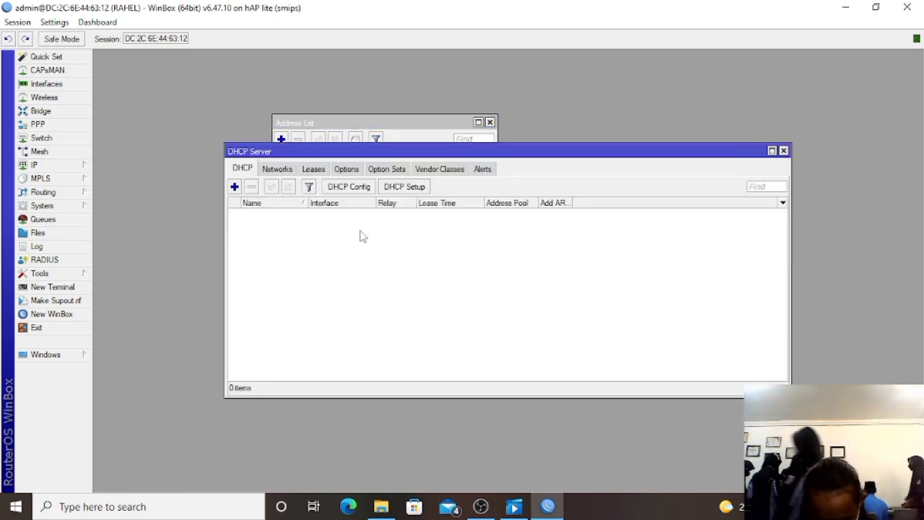
pyautogui.click(413, 191)
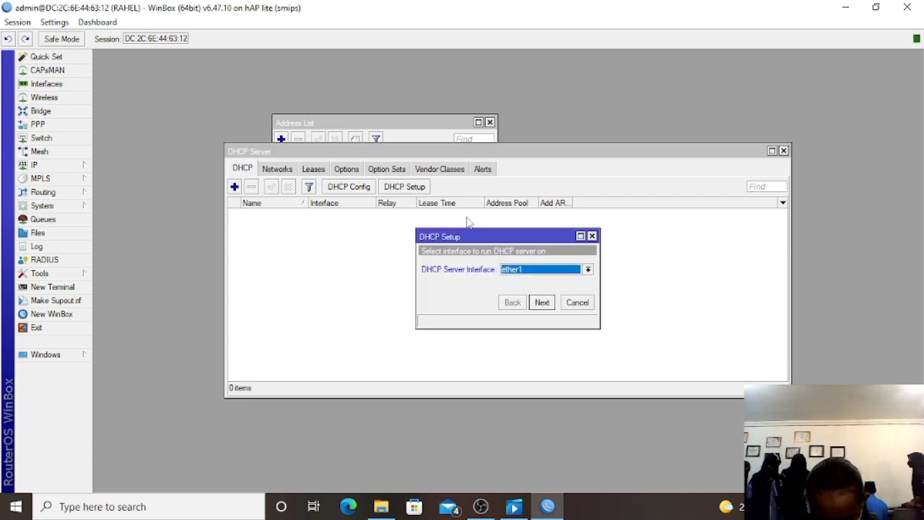
pyautogui.click(560, 273)
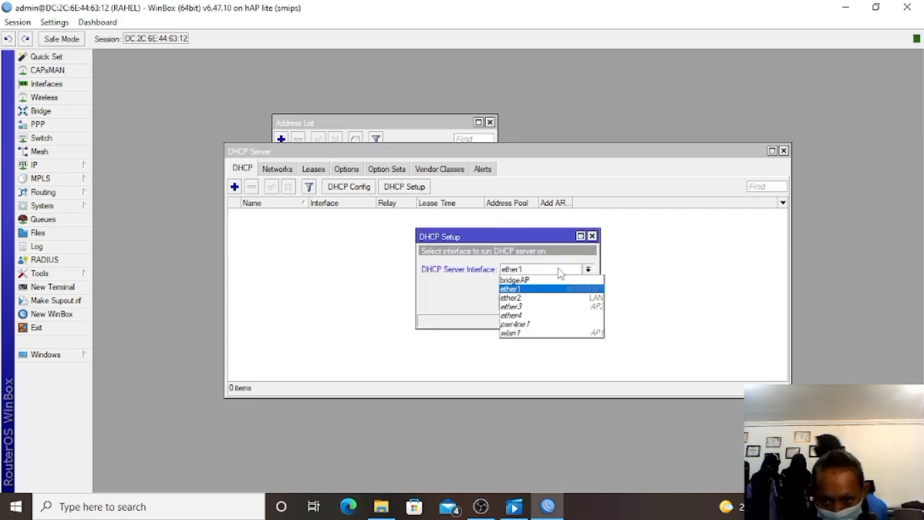
pyautogui.click(567, 298)
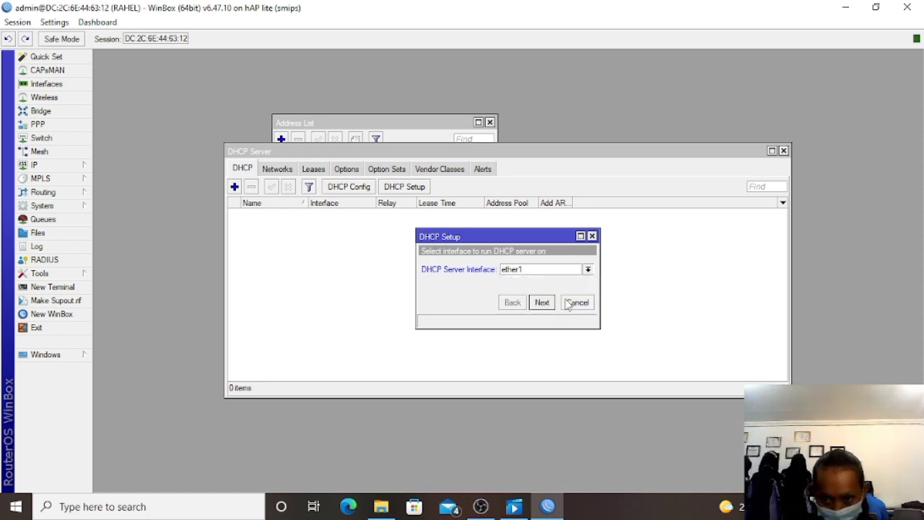
pyautogui.click(542, 302)
pyautogui.click(542, 302)
pyautogui.click(542, 302)
pyautogui.click(542, 303)
pyautogui.click(541, 302)
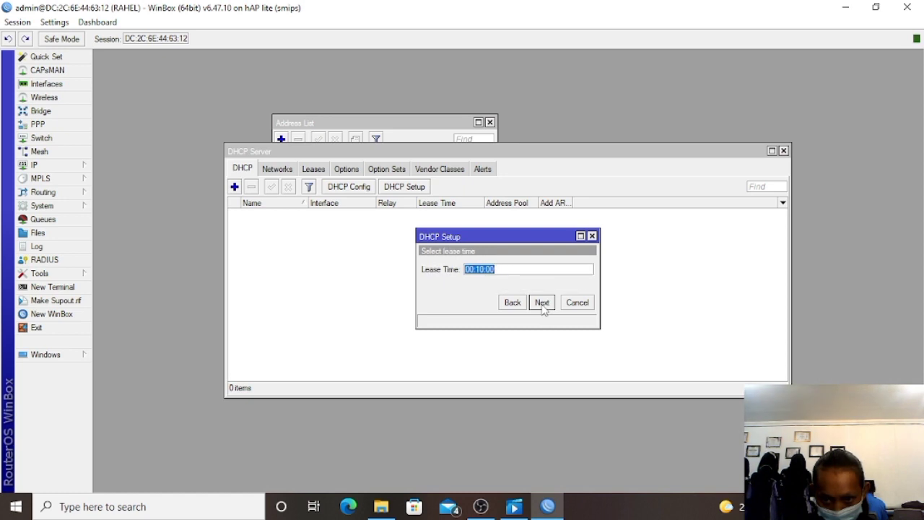
pyautogui.click(541, 302)
pyautogui.click(510, 266)
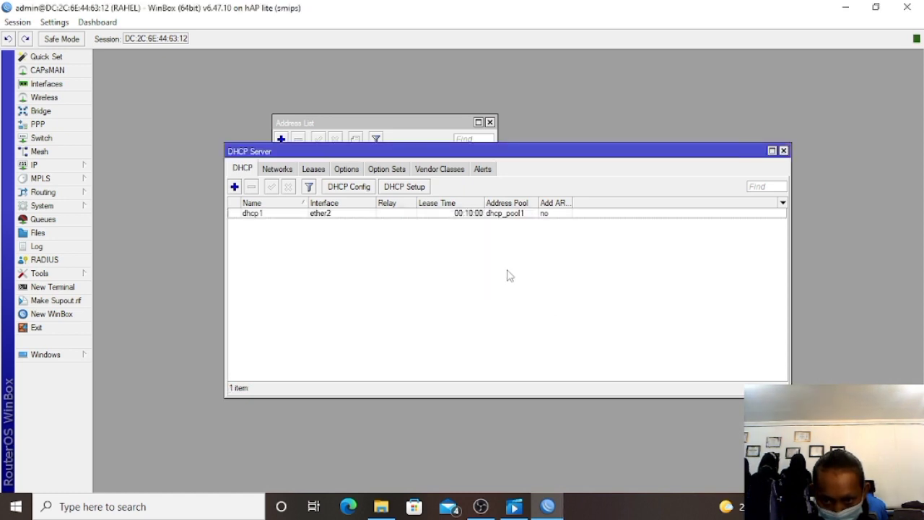
# Run DHCP Setup on ether3 with default settings and a 00:10:00 lease to create dhcp2.
pyautogui.click(395, 187)
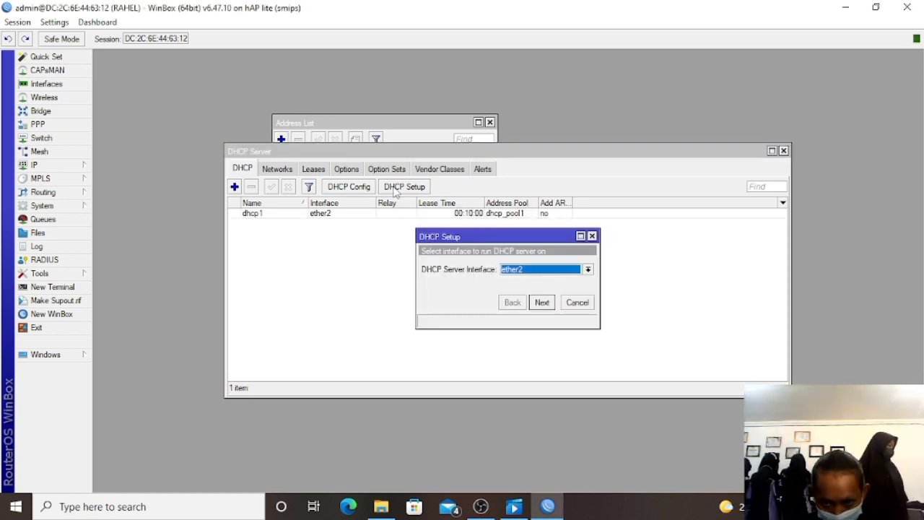
pyautogui.click(541, 270)
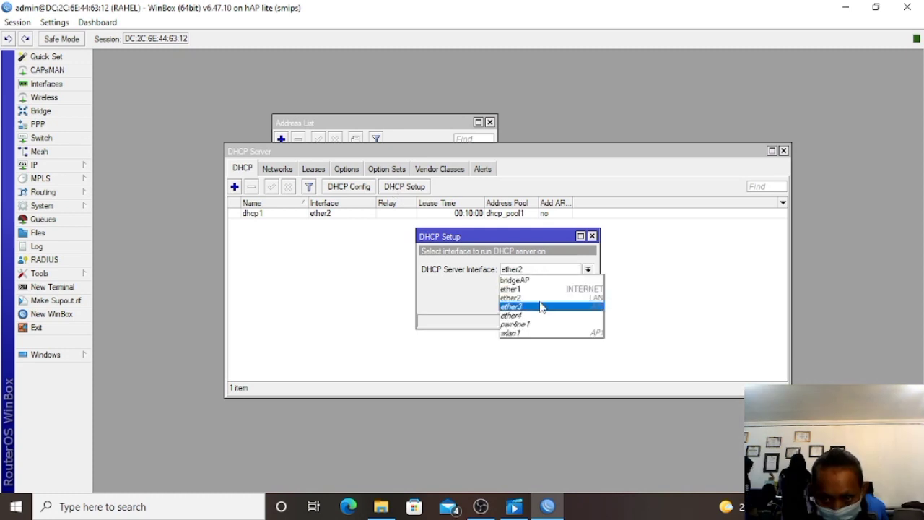
pyautogui.click(542, 307)
pyautogui.click(542, 304)
pyautogui.click(543, 303)
pyautogui.click(543, 304)
pyautogui.click(542, 302)
pyautogui.click(543, 302)
pyautogui.click(542, 303)
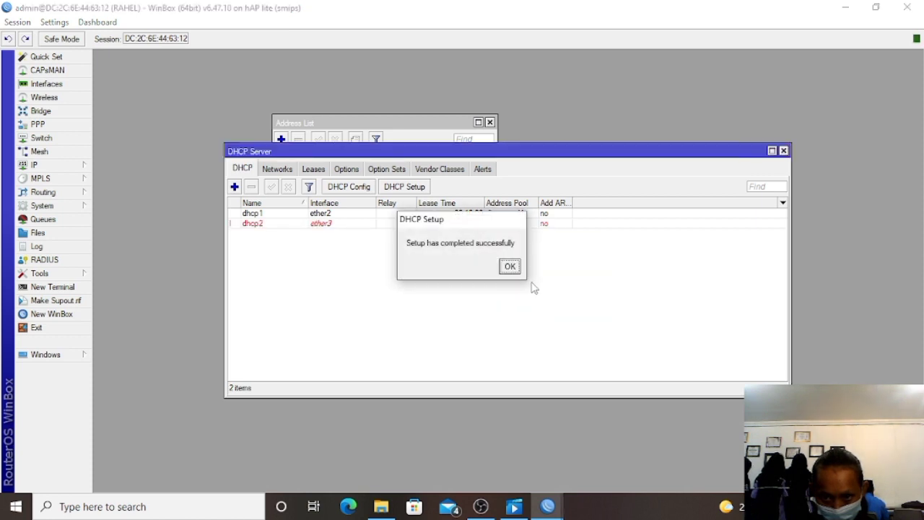
pyautogui.click(510, 267)
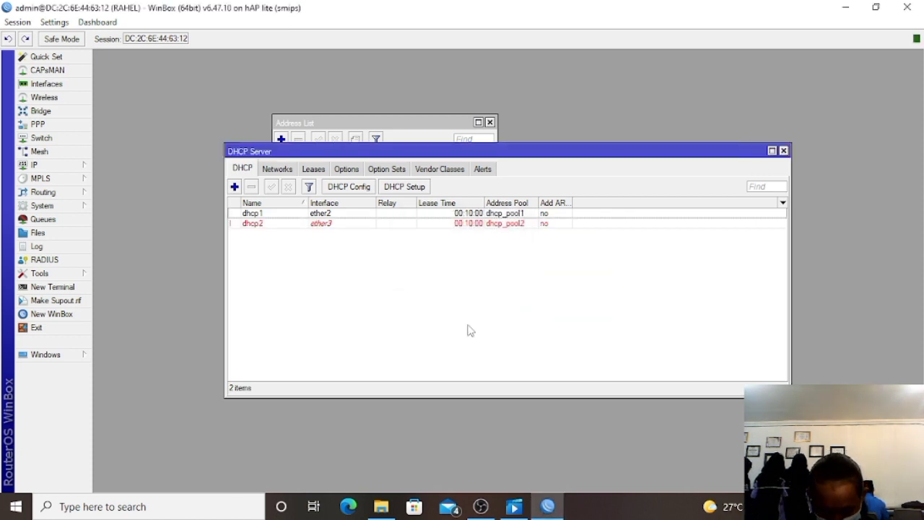
# Run DHCP Setup on wlan1 with gateway 192.168.100.1 to create dhcp3, then minimise WinBox.
pyautogui.click(416, 190)
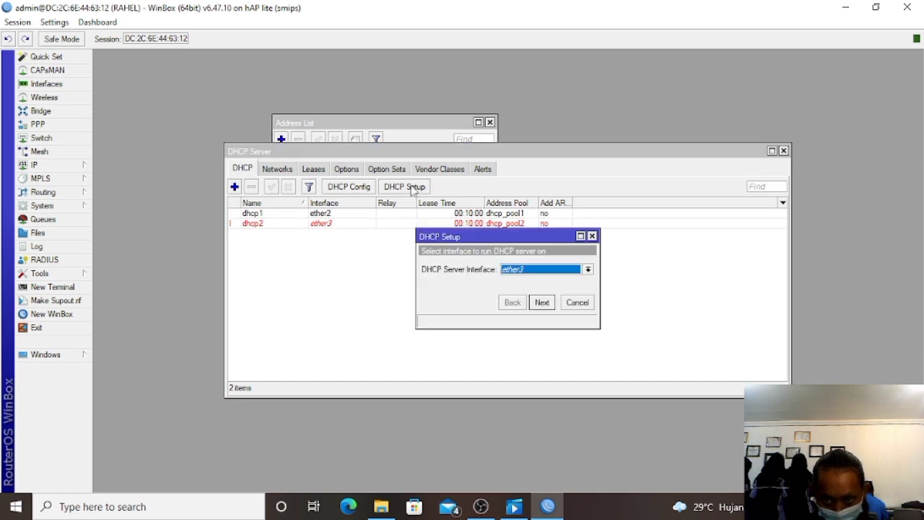
pyautogui.click(540, 271)
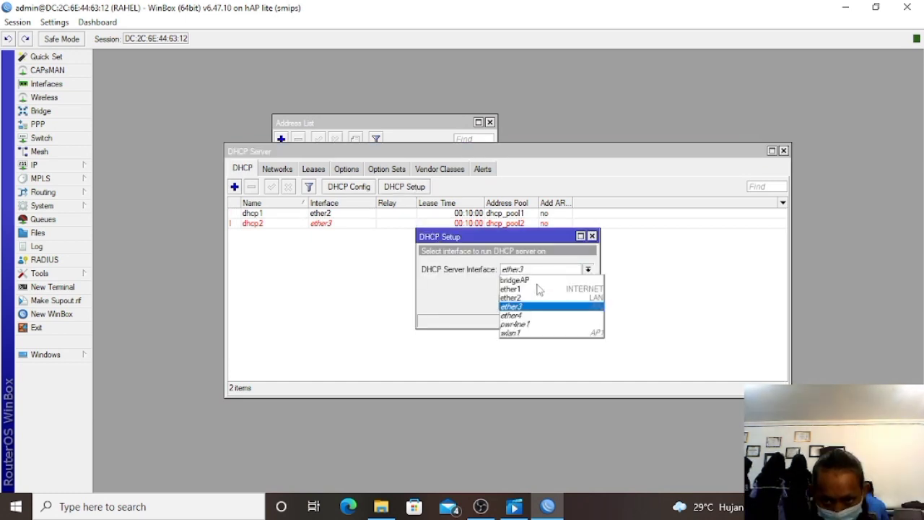
pyautogui.click(535, 333)
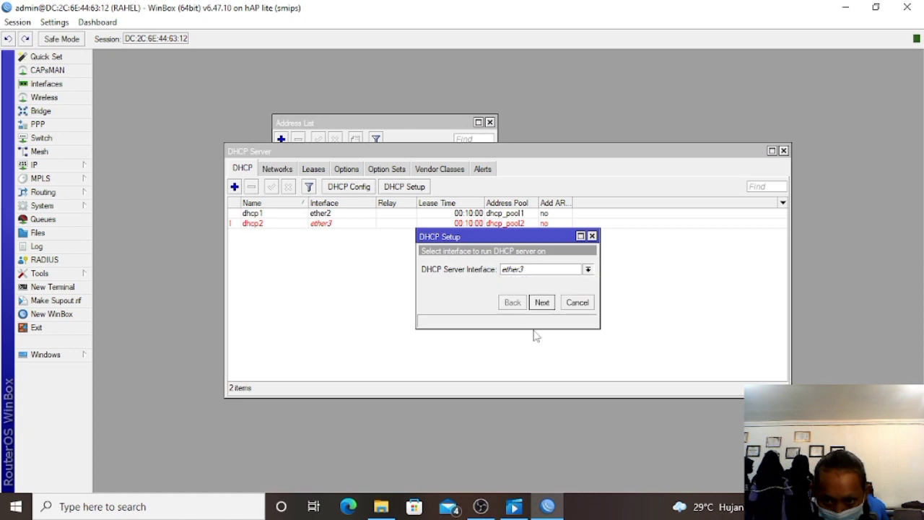
pyautogui.click(542, 302)
pyautogui.click(542, 303)
pyautogui.click(542, 303)
pyautogui.click(542, 303)
pyautogui.click(543, 302)
pyautogui.click(542, 302)
pyautogui.click(510, 266)
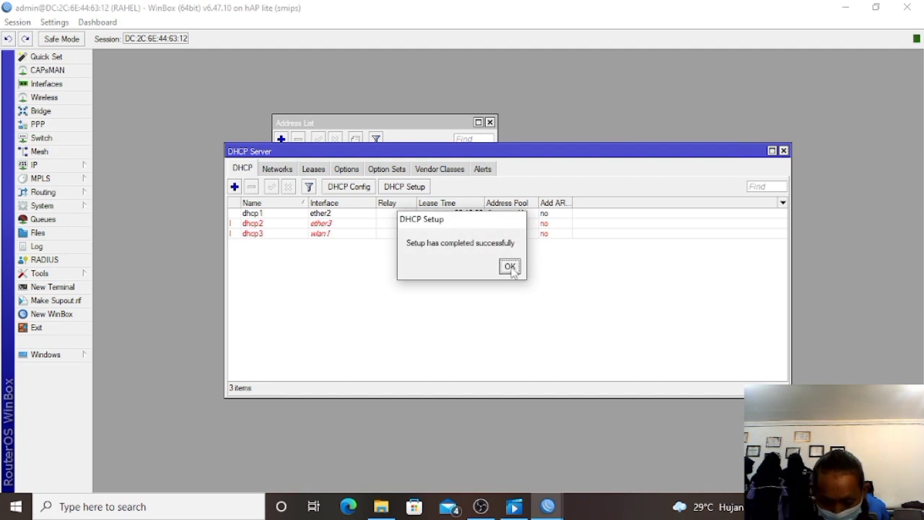
pyautogui.click(845, 8)
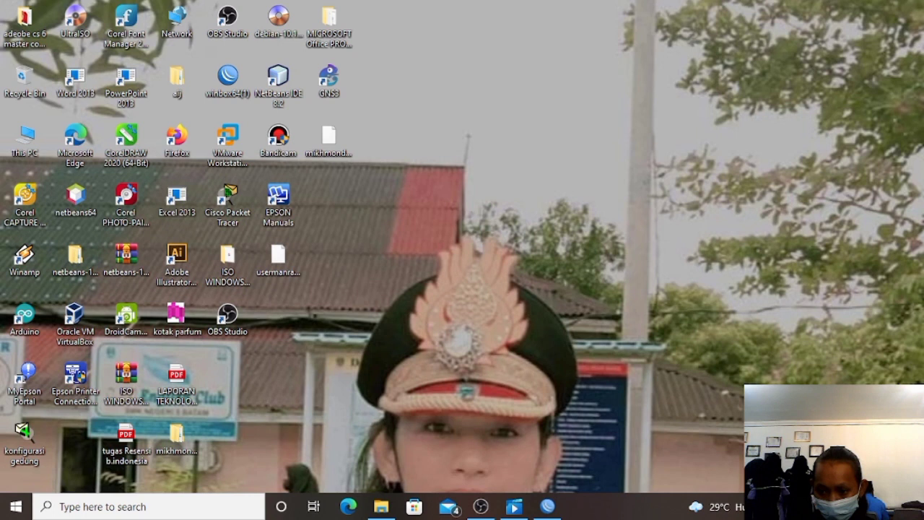
# Disable and re-enable the Ethernet adapter in Network Connections so it rejoins Network 21.
pyautogui.click(816, 507)
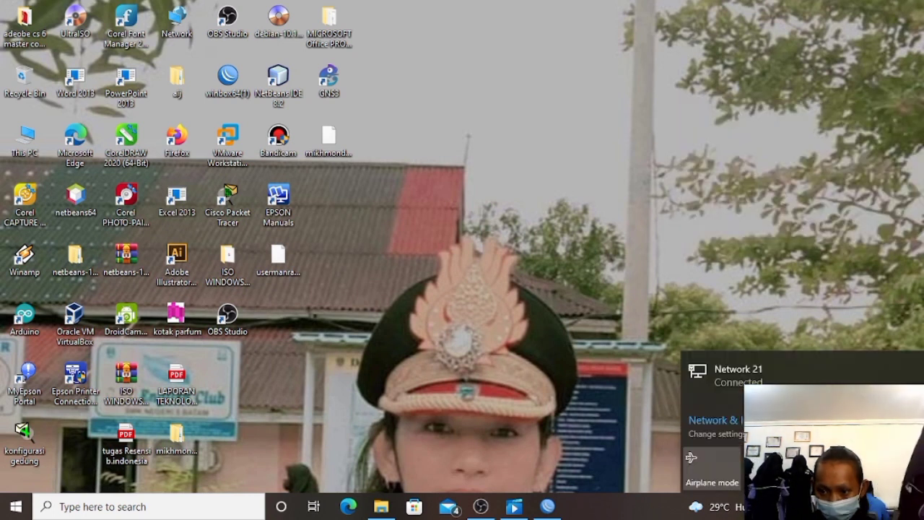
pyautogui.click(711, 420)
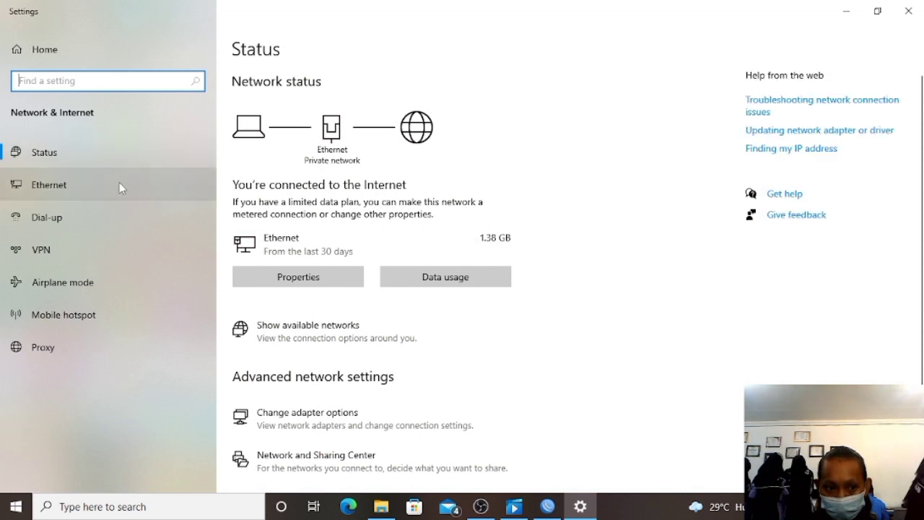
pyautogui.click(120, 182)
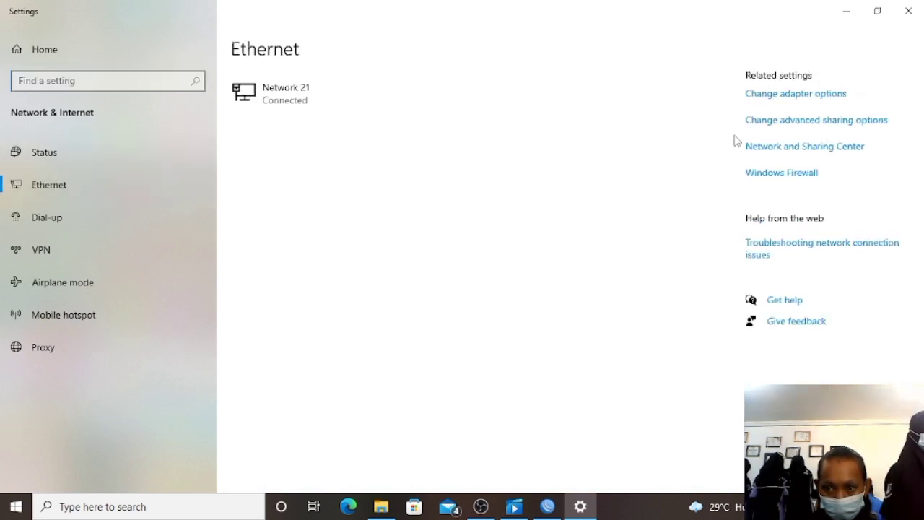
pyautogui.click(756, 103)
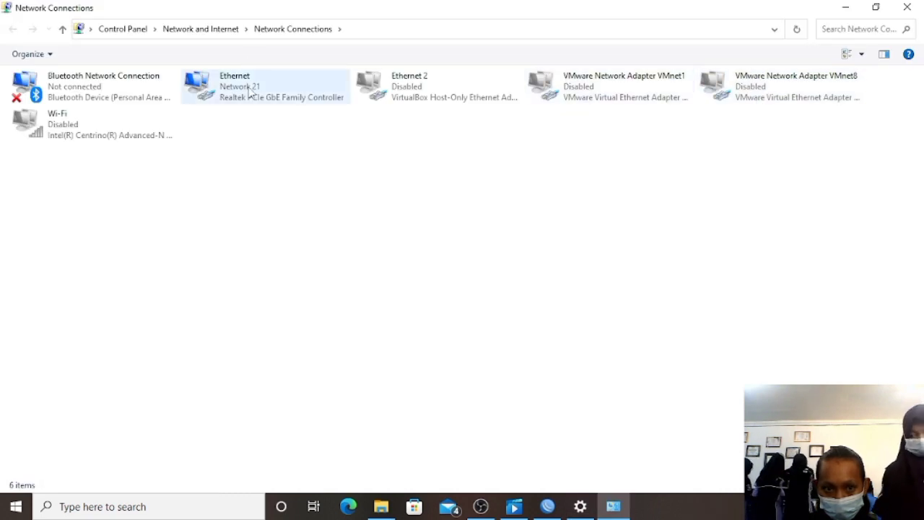
pyautogui.rightClick(249, 89)
pyautogui.click(263, 104)
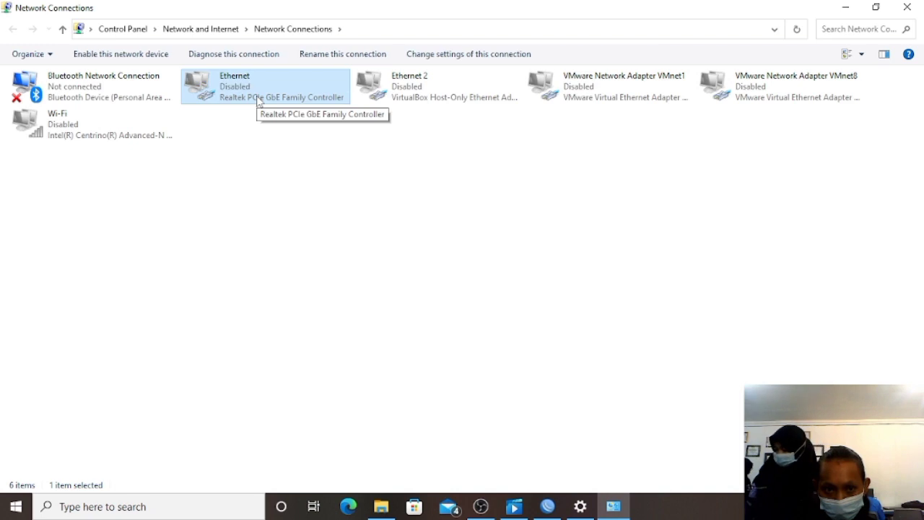
pyautogui.rightClick(258, 100)
pyautogui.click(292, 106)
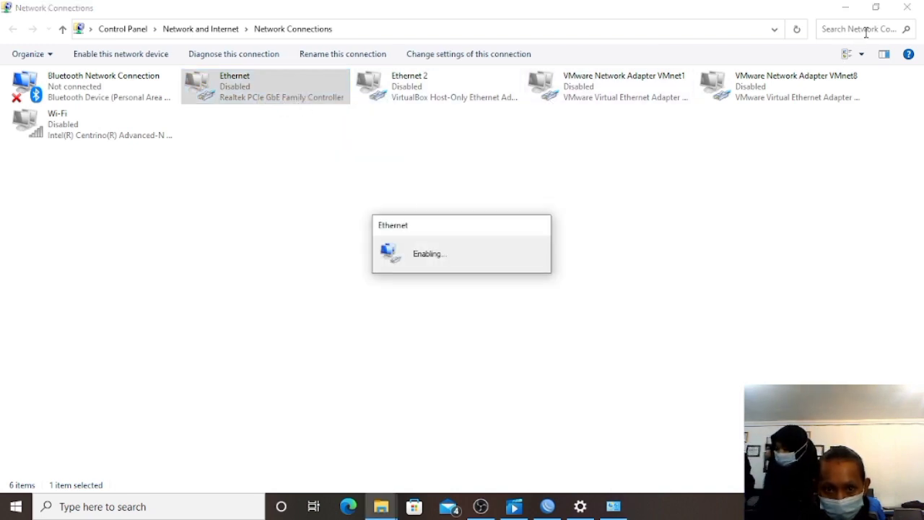
# Close Network Connections, reconnect WinBox and maximise its session, then open Windows search.
pyautogui.click(915, 7)
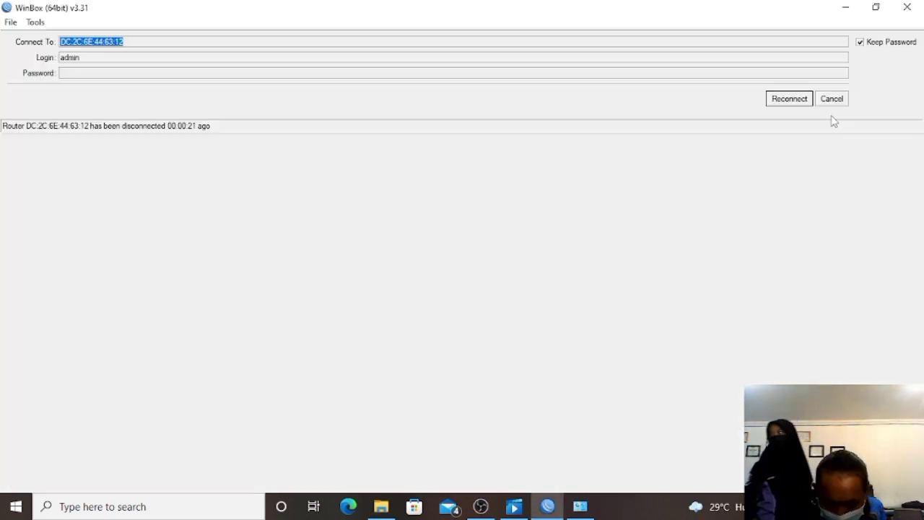
pyautogui.click(800, 103)
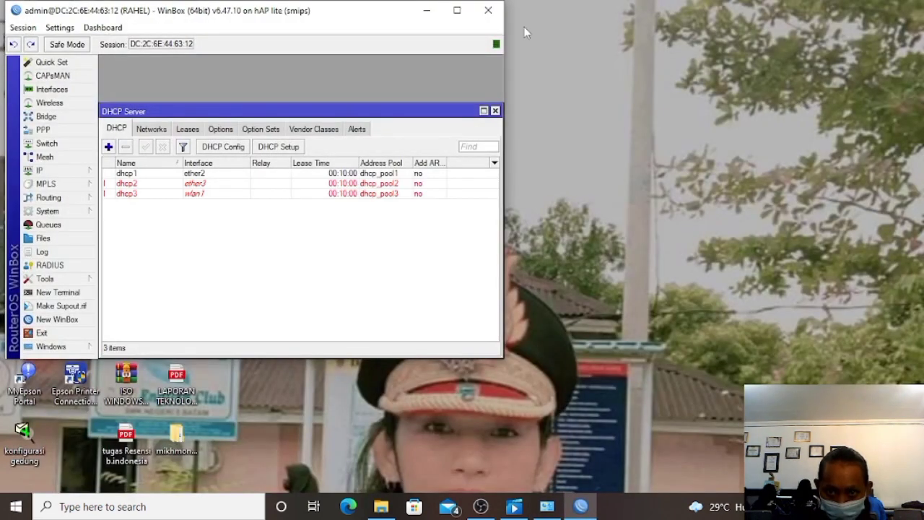
pyautogui.click(457, 10)
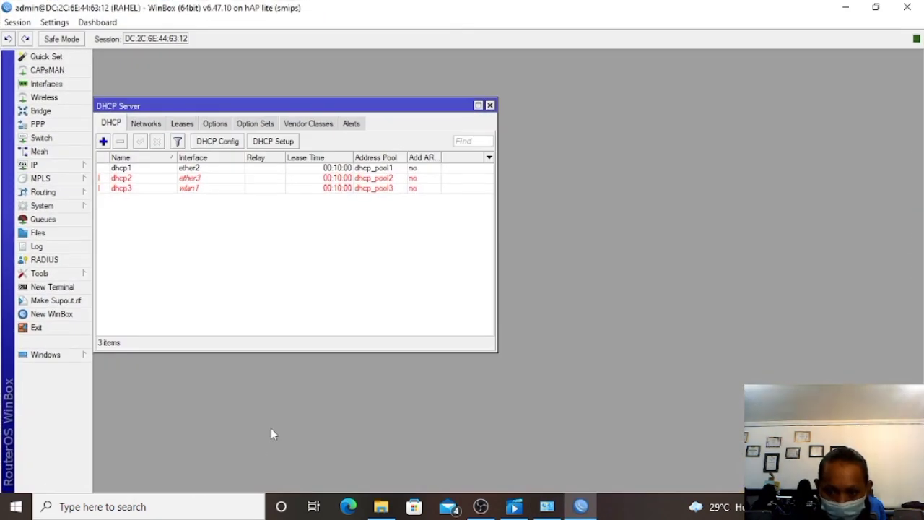
pyautogui.click(187, 509)
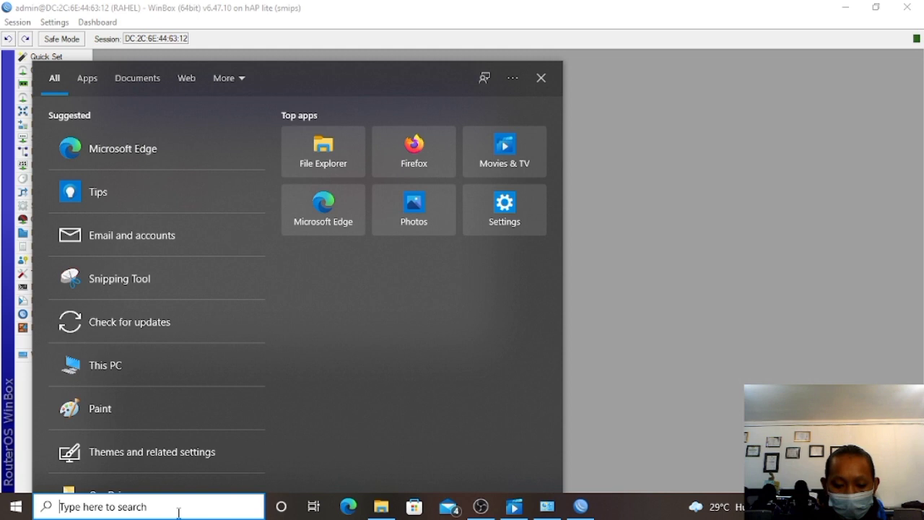
# In Command Prompt, check ipconfig shows 192.168.50.254, then ping 8.8.8.8 for 4/4 replies.
pyautogui.write('cmd')
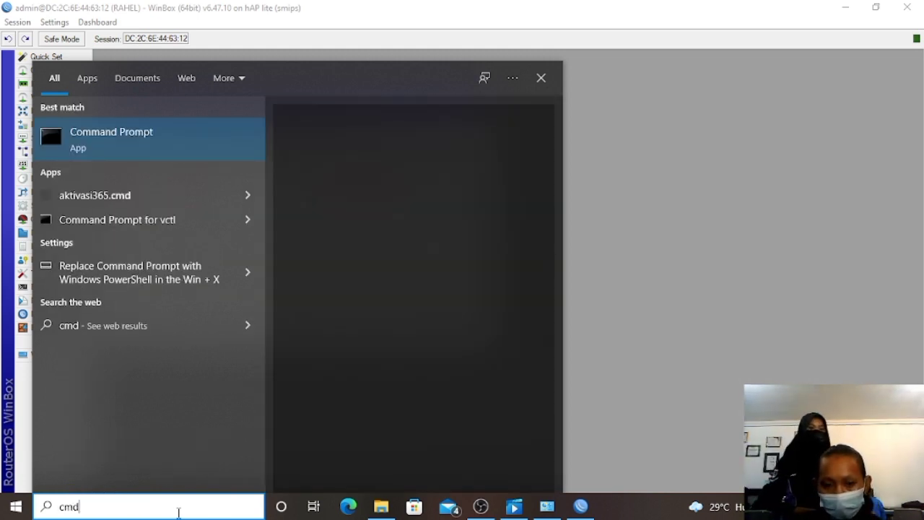
pyautogui.press('Return')
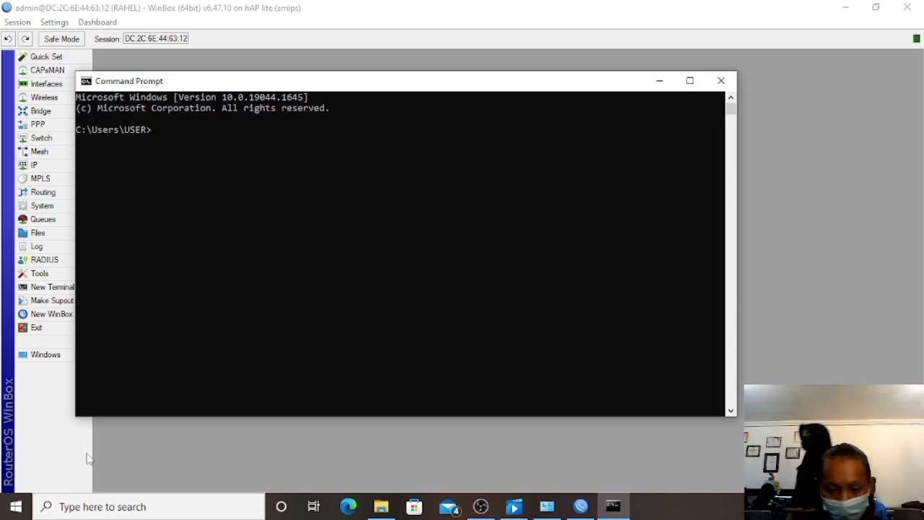
pyautogui.write('ip')
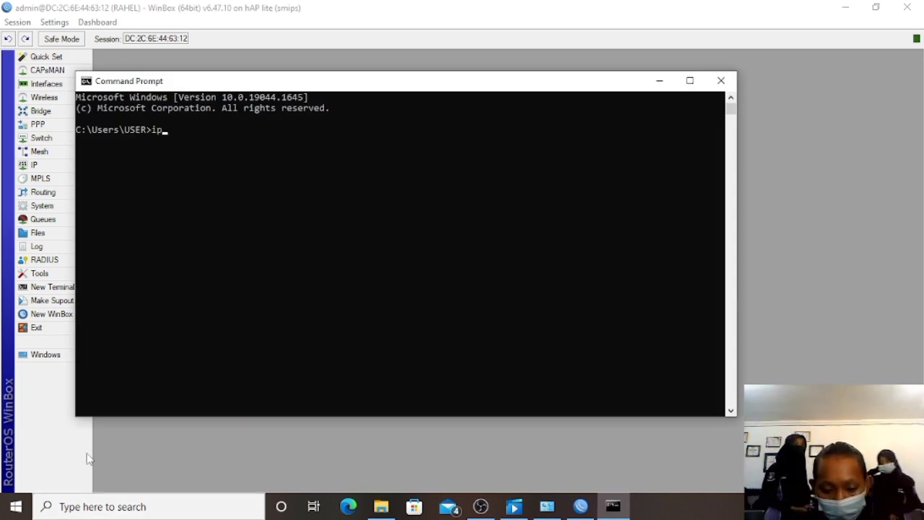
pyautogui.write('confih')
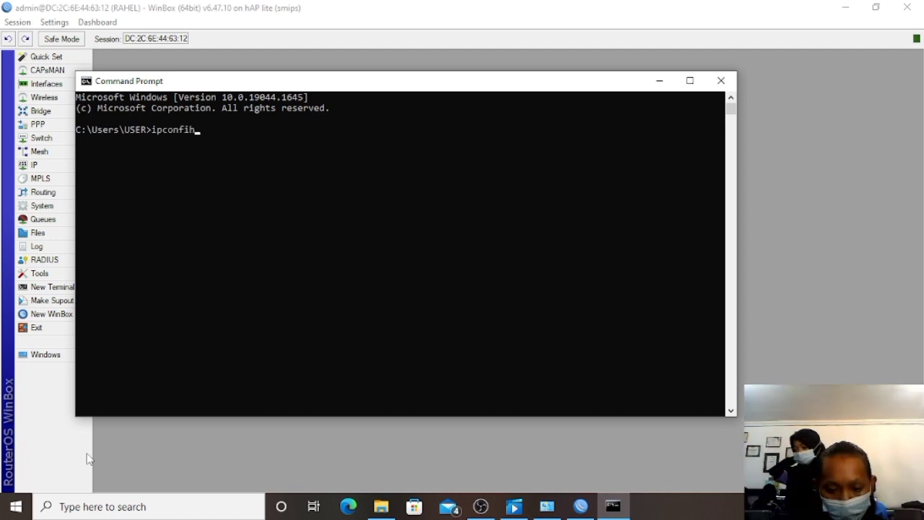
pyautogui.press('Return')
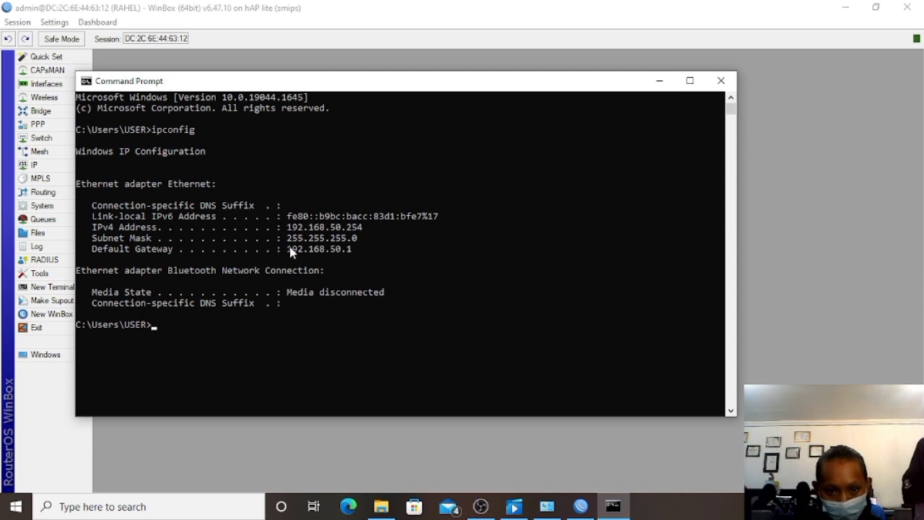
pyautogui.moveTo(288, 228); pyautogui.dragTo(384, 235)
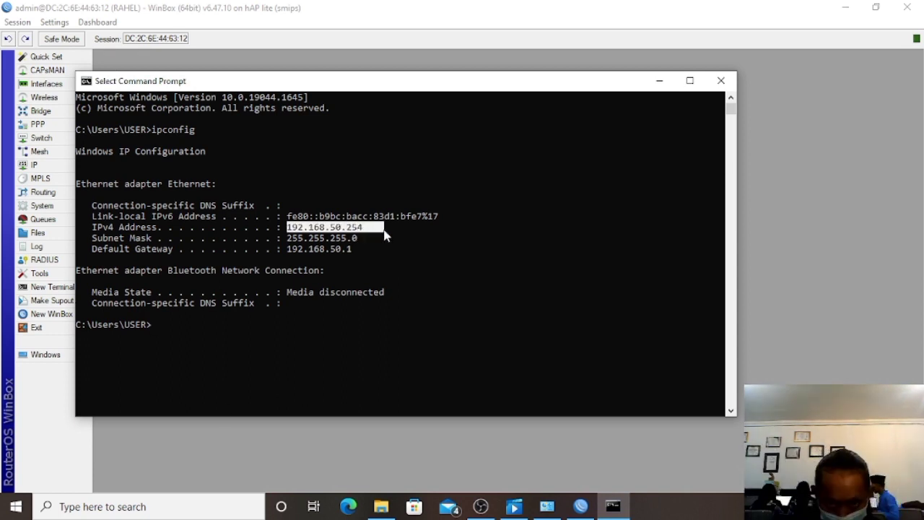
pyautogui.click(161, 325)
pyautogui.write('p')
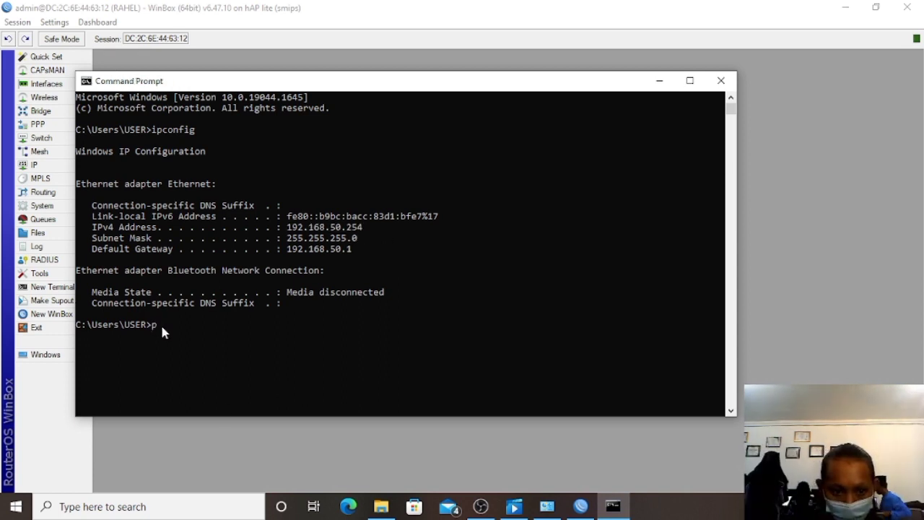
pyautogui.write('ing')
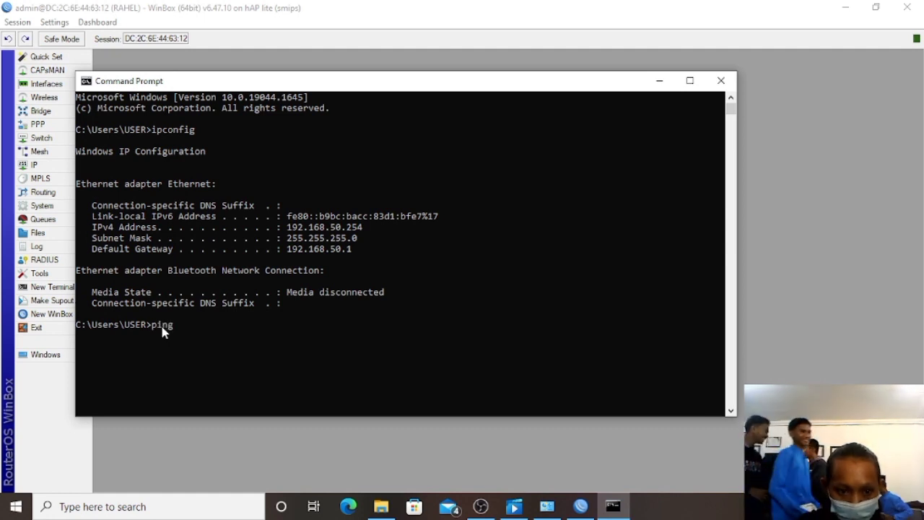
pyautogui.write(' 8.8.')
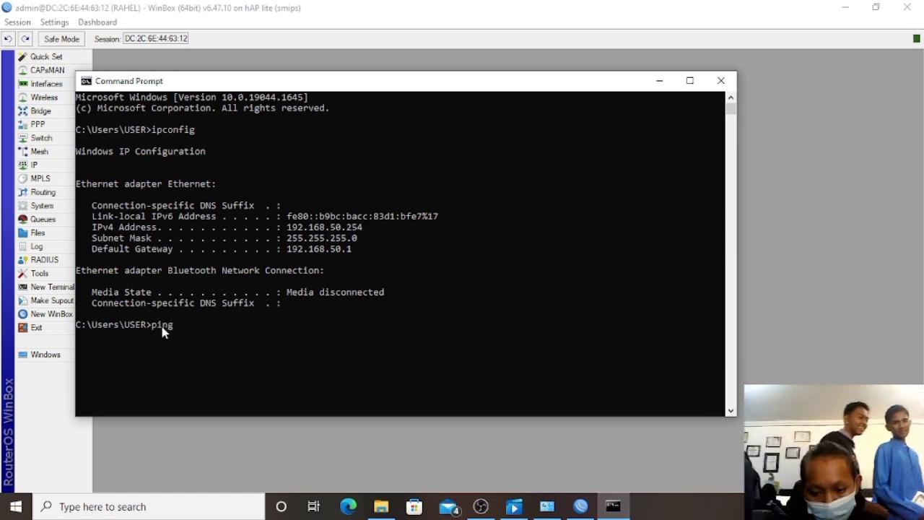
pyautogui.write('8.8')
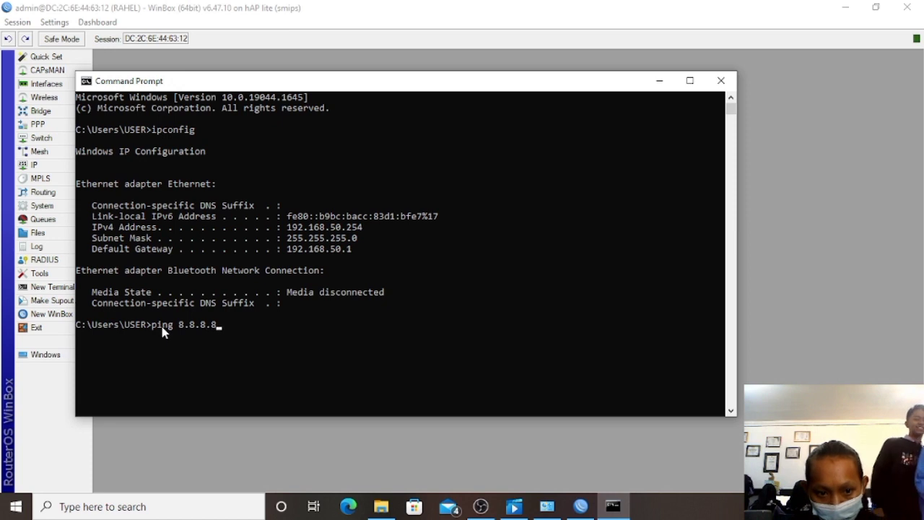
pyautogui.press('Return')
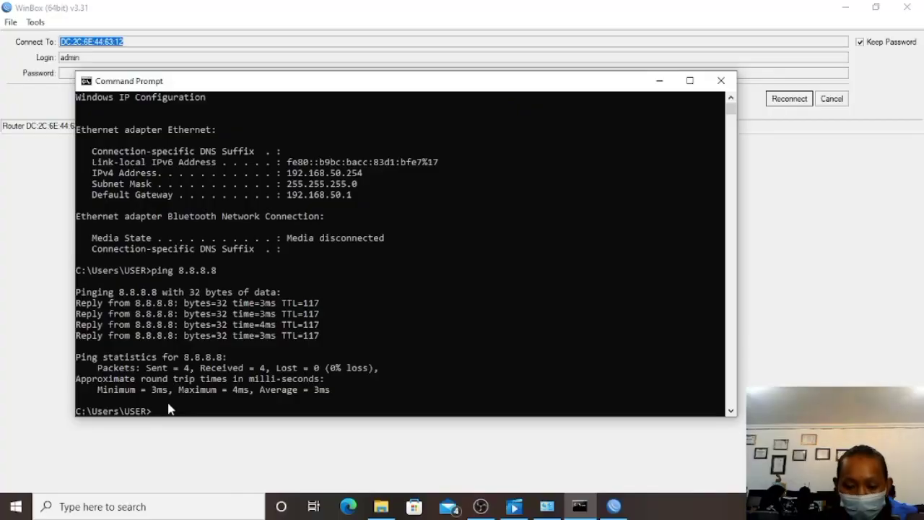
# Run ipconfig showing 192.168.150.254, ping 8.8.8.8 again, and minimise Command Prompt.
pyautogui.write('c')
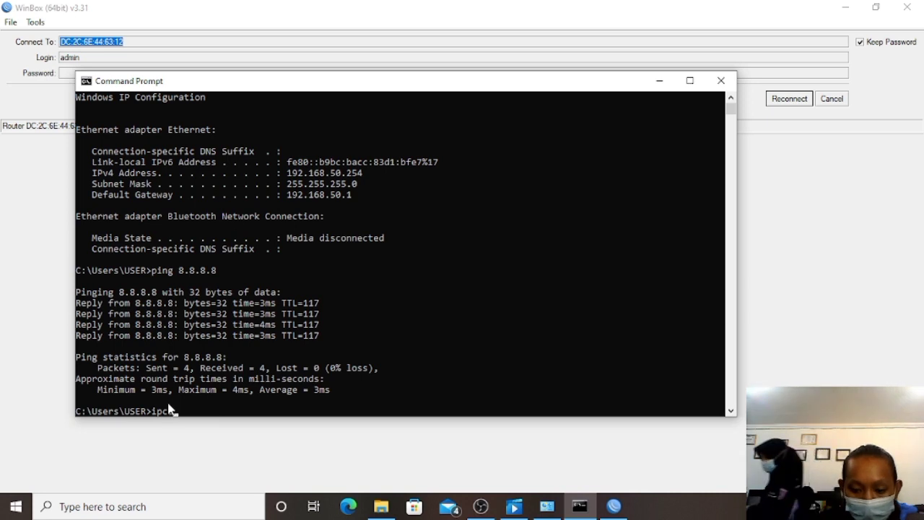
pyautogui.write('onfi')
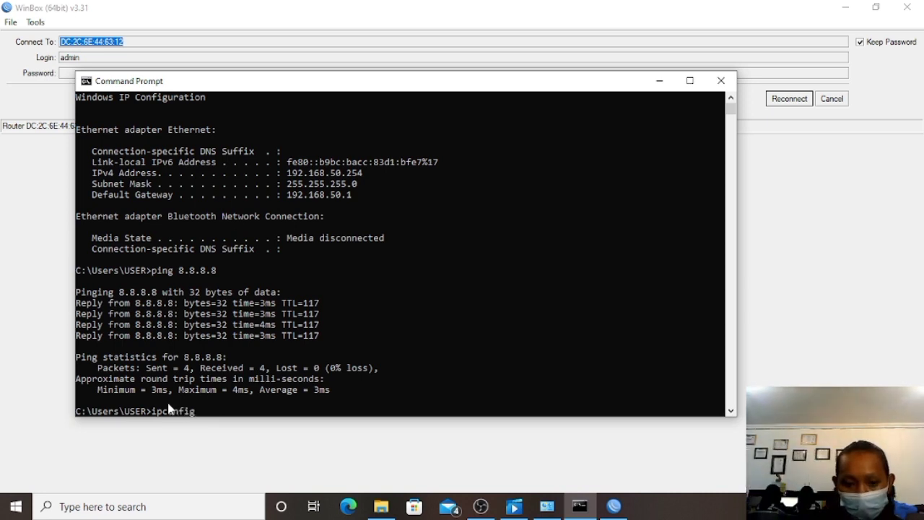
pyautogui.write('g')
pyautogui.press('Return')
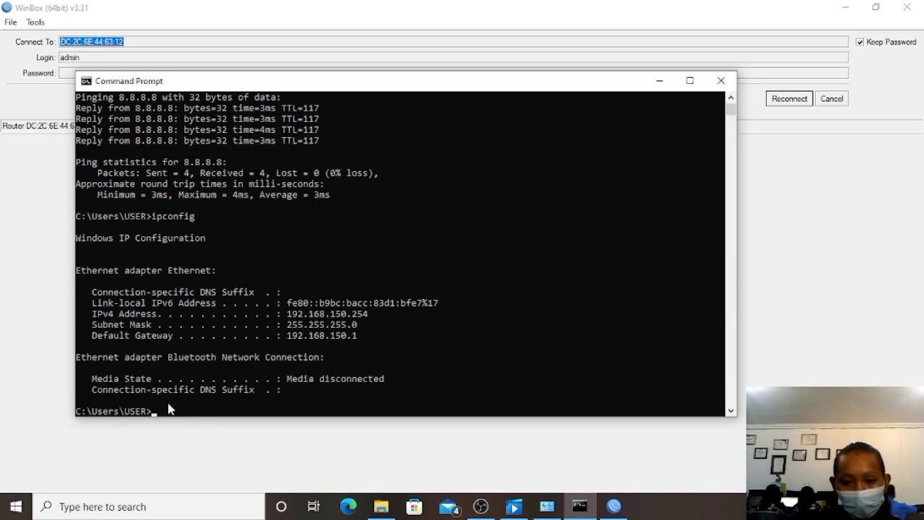
pyautogui.doubleClick(289, 314)
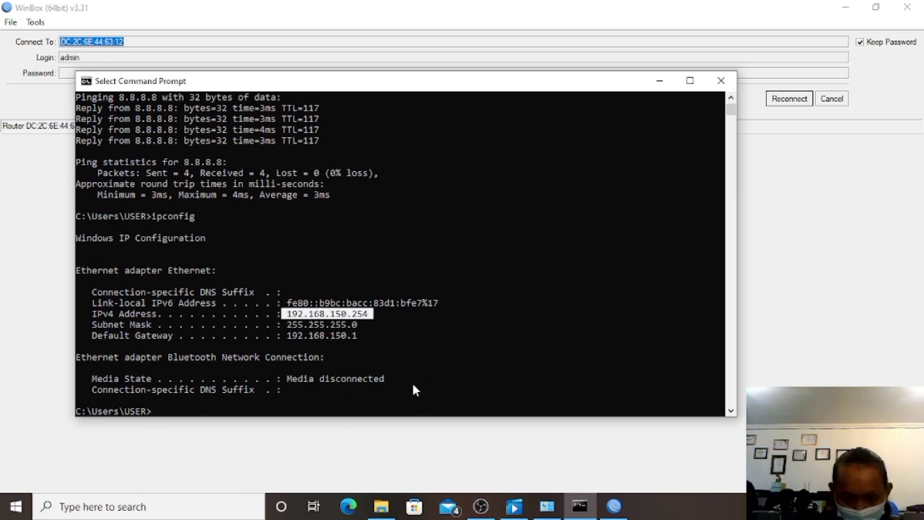
pyautogui.write('ing ')
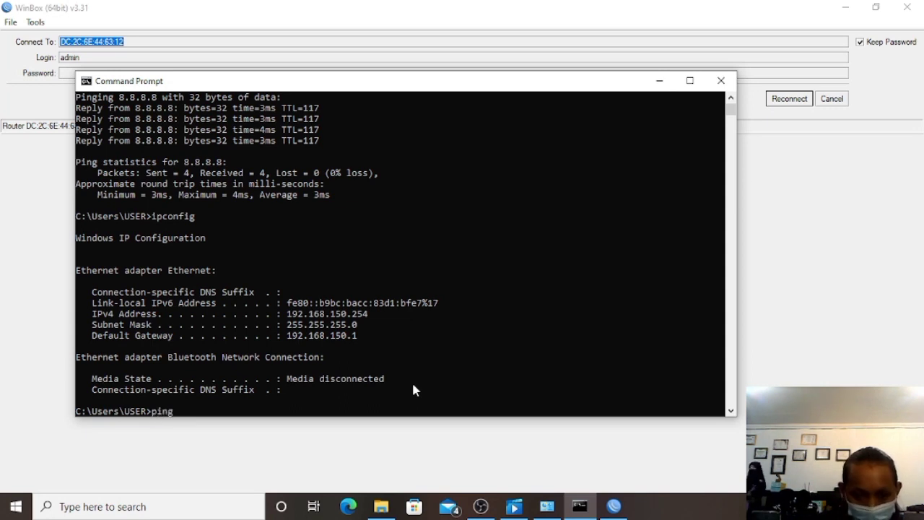
pyautogui.write('8')
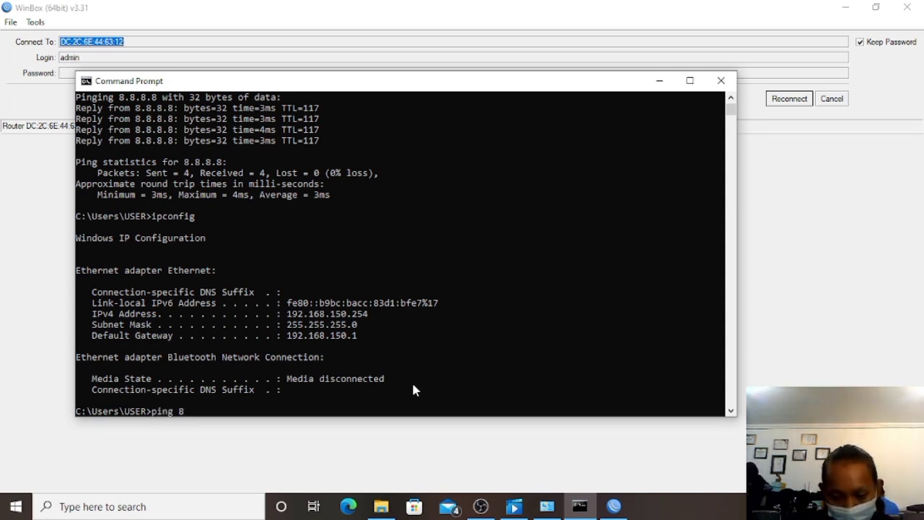
pyautogui.write('.8.8.')
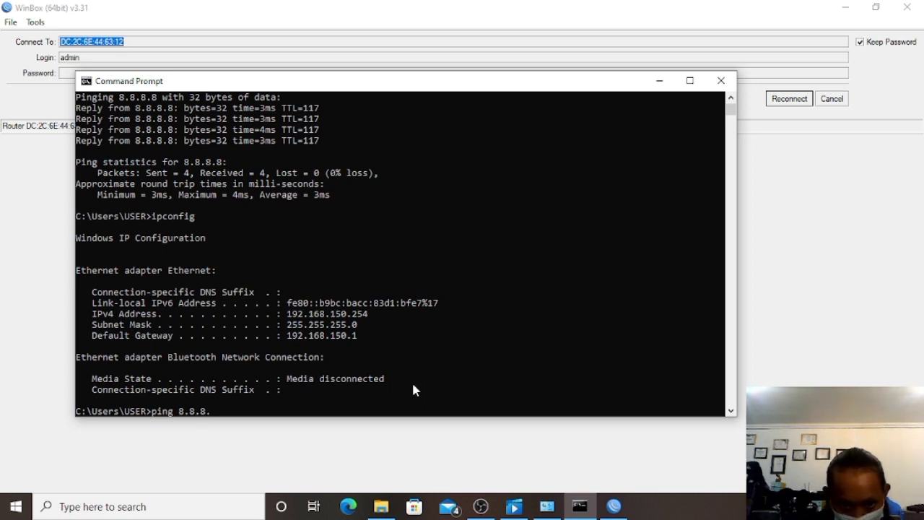
pyautogui.write('8')
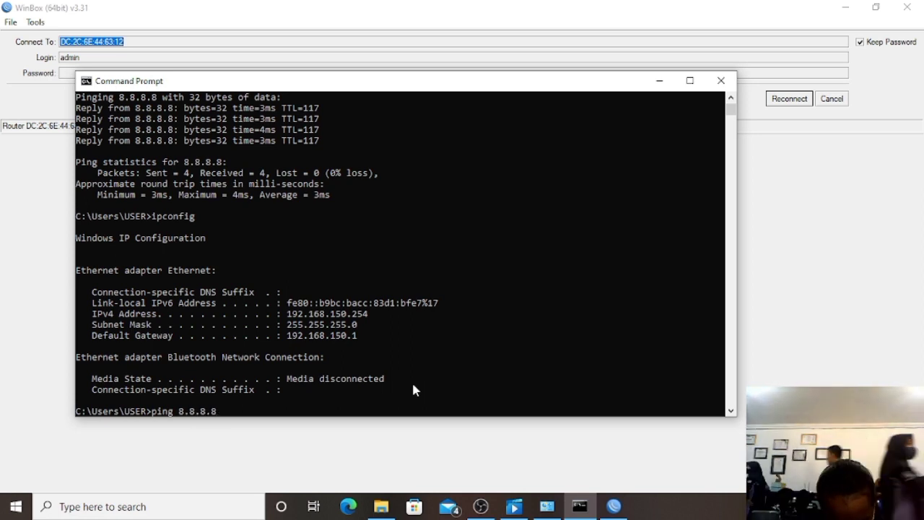
pyautogui.press('Return')
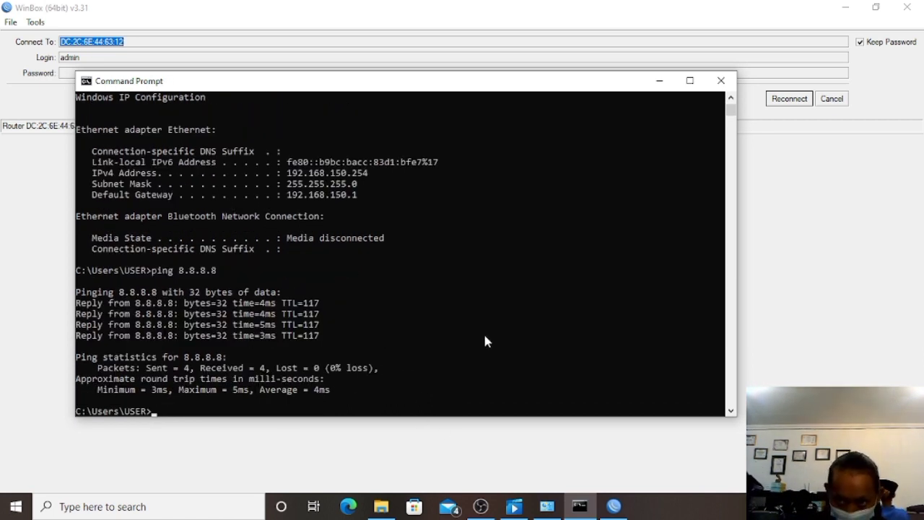
pyautogui.click(659, 81)
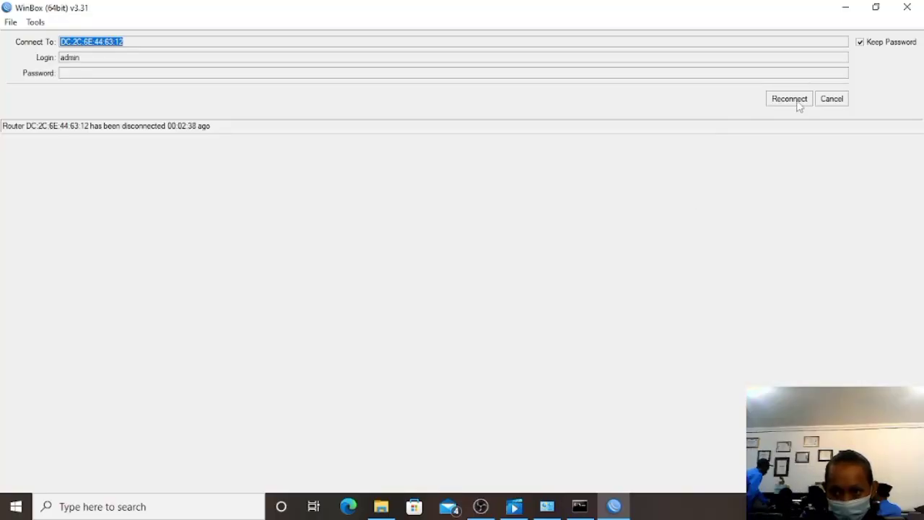
# Reconnect WinBox to the router and close the leftover DHCP Server and Address List windows.
pyautogui.click(799, 104)
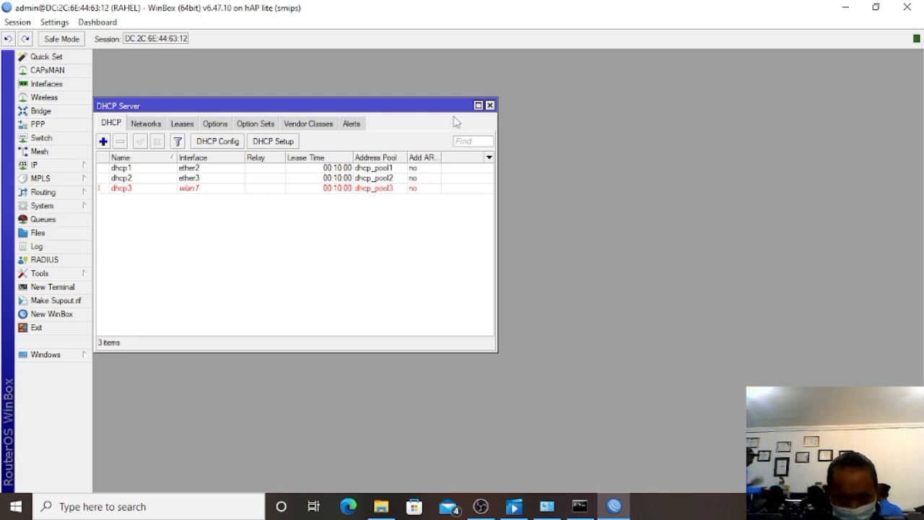
pyautogui.click(490, 105)
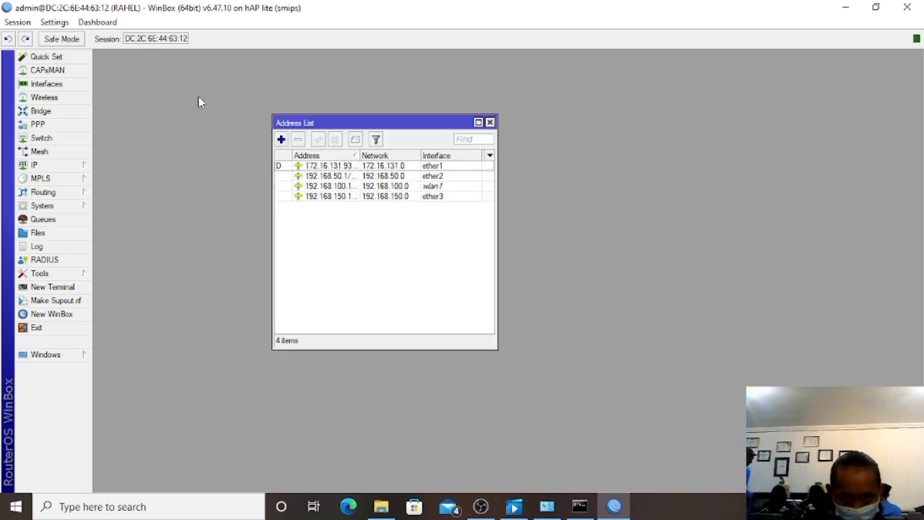
pyautogui.click(490, 123)
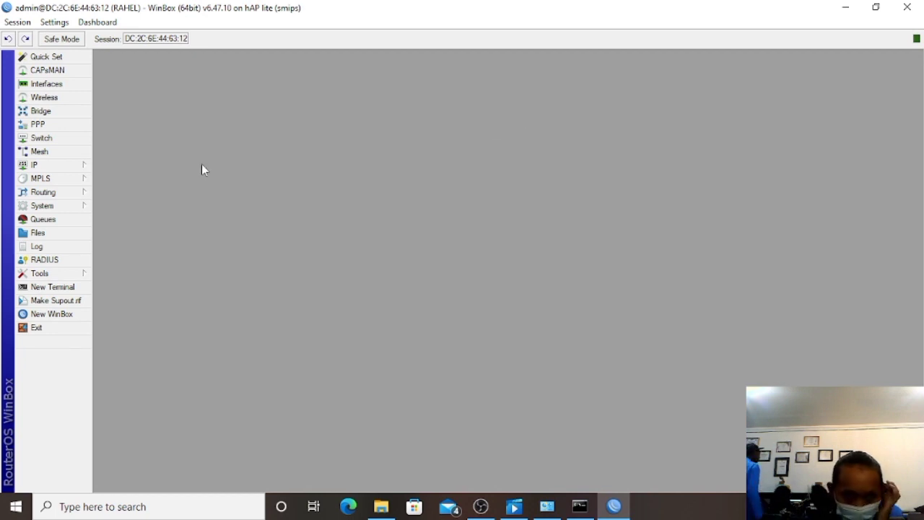
pyautogui.click(83, 165)
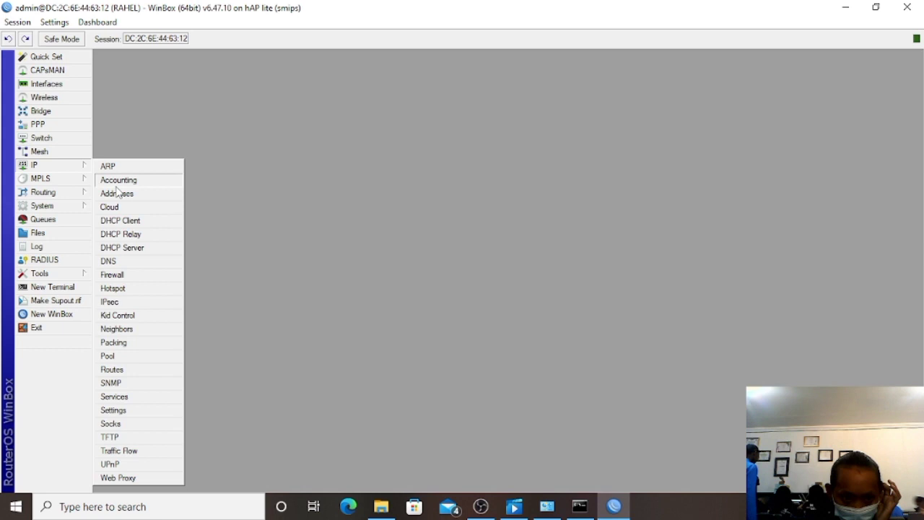
# Start the Hotspot Setup wizard under IP > Hotspot > Servers and choose ether3 as interface.
pyautogui.click(151, 288)
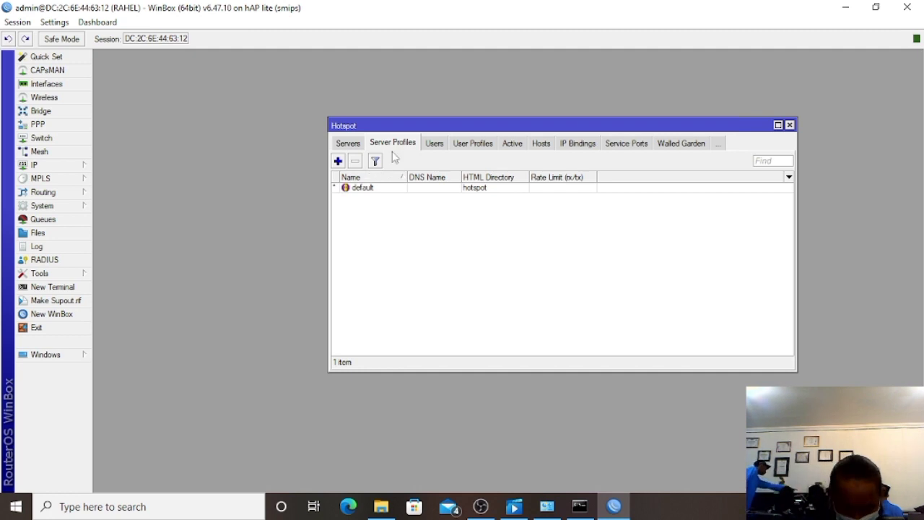
pyautogui.click(348, 144)
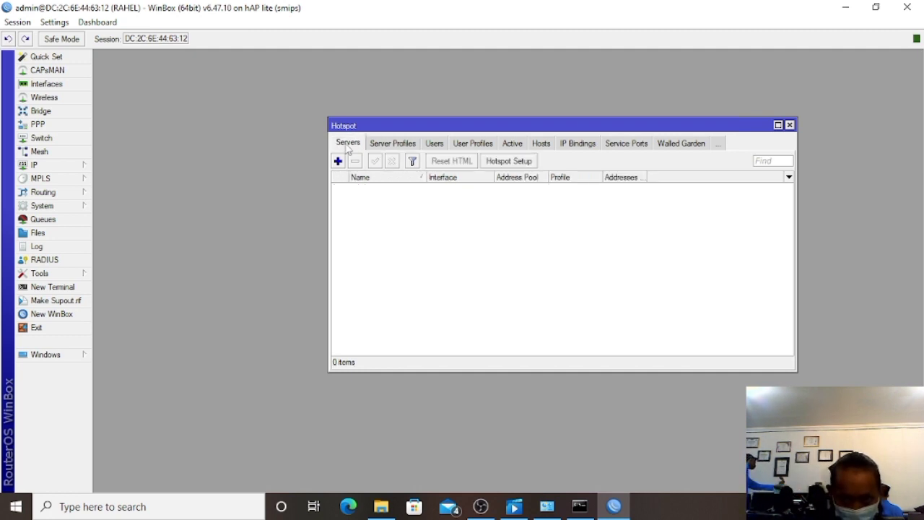
pyautogui.click(532, 161)
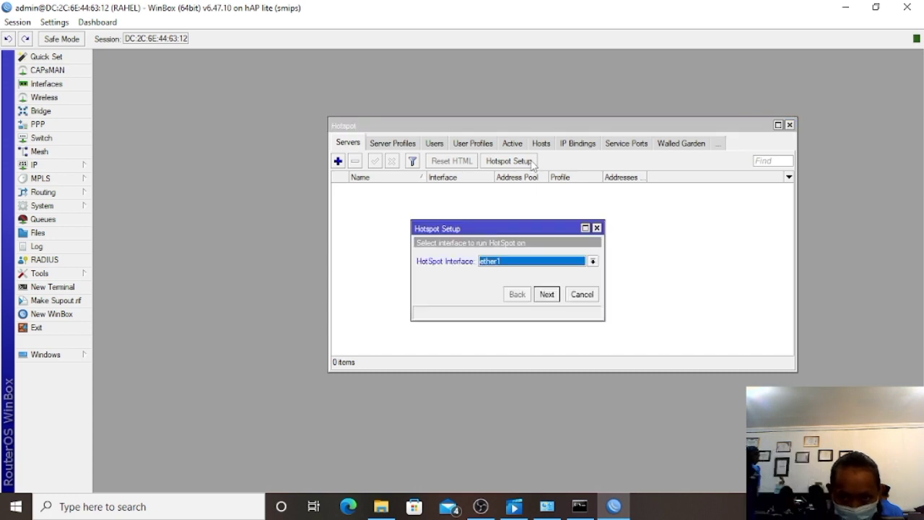
pyautogui.click(516, 265)
pyautogui.click(521, 296)
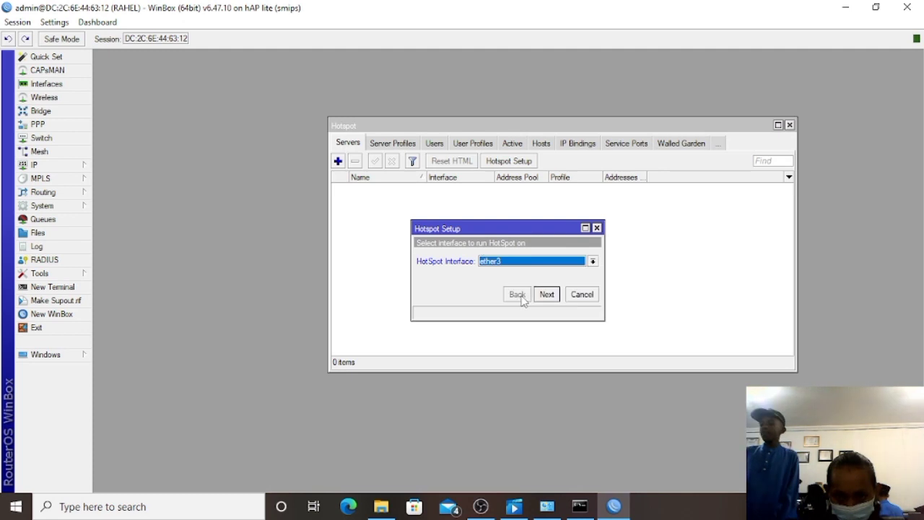
# Accept the default local address, pool, certificate, SMTP and DNS server settings.
pyautogui.click(546, 296)
pyautogui.click(547, 296)
pyautogui.click(548, 295)
pyautogui.click(547, 295)
pyautogui.click(547, 295)
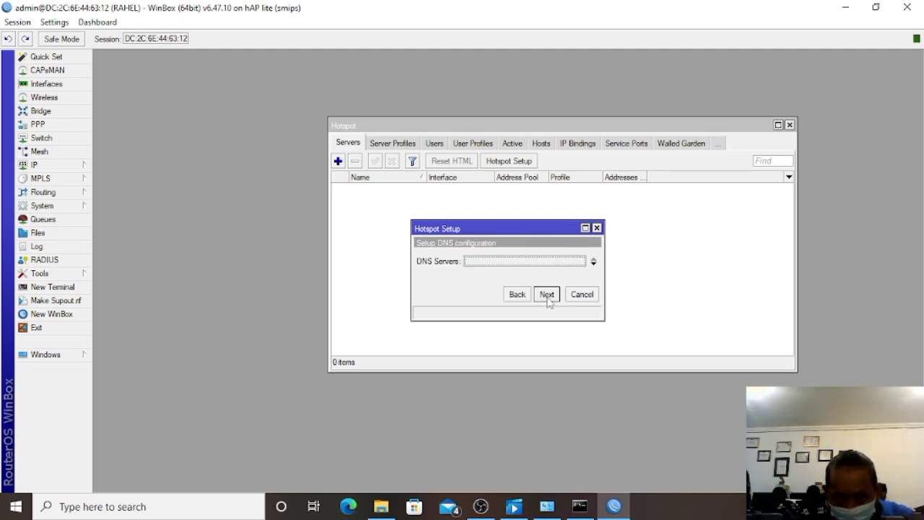
pyautogui.click(547, 296)
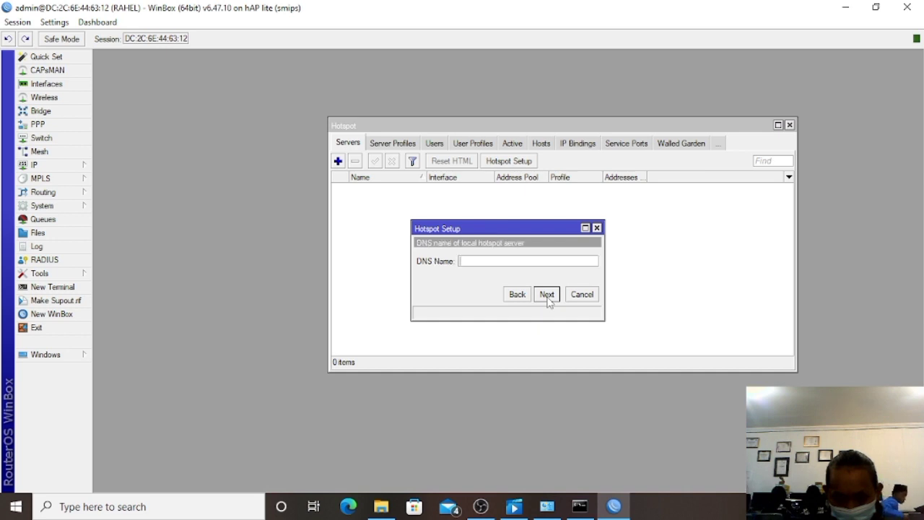
# Enter rahelAP2.net as the hotspot DNS name and finish creating hotspot1.
pyautogui.write('rahel')
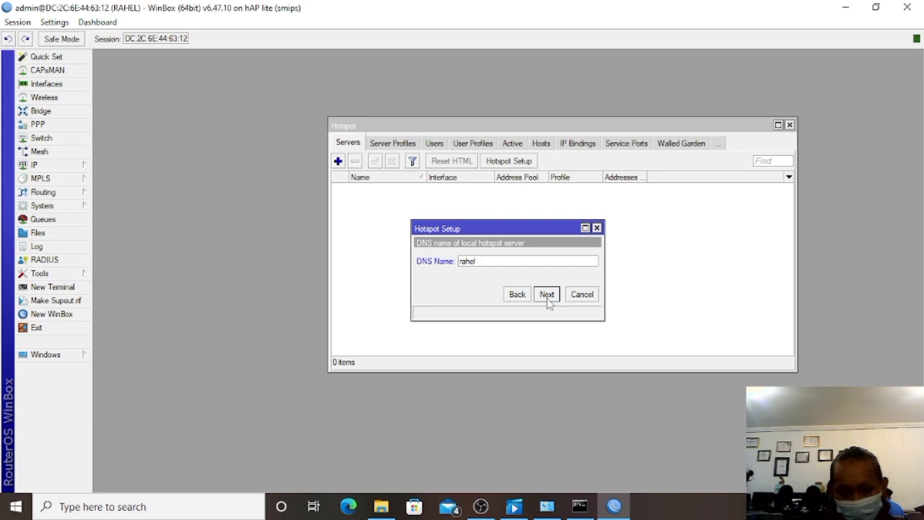
pyautogui.write('AP')
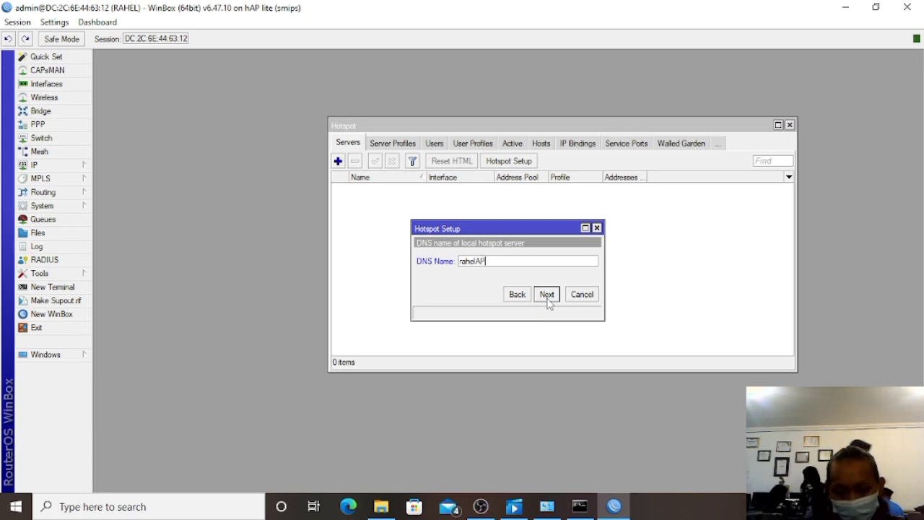
pyautogui.write('2')
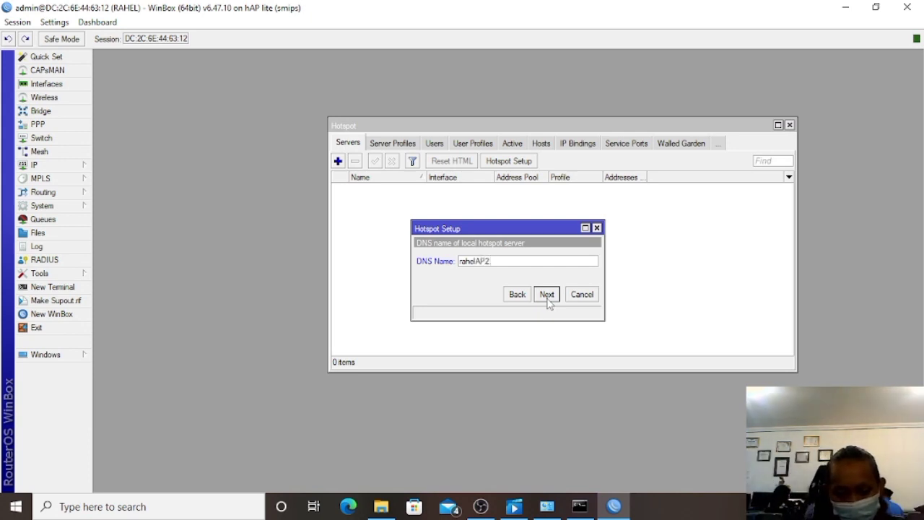
pyautogui.write('.n')
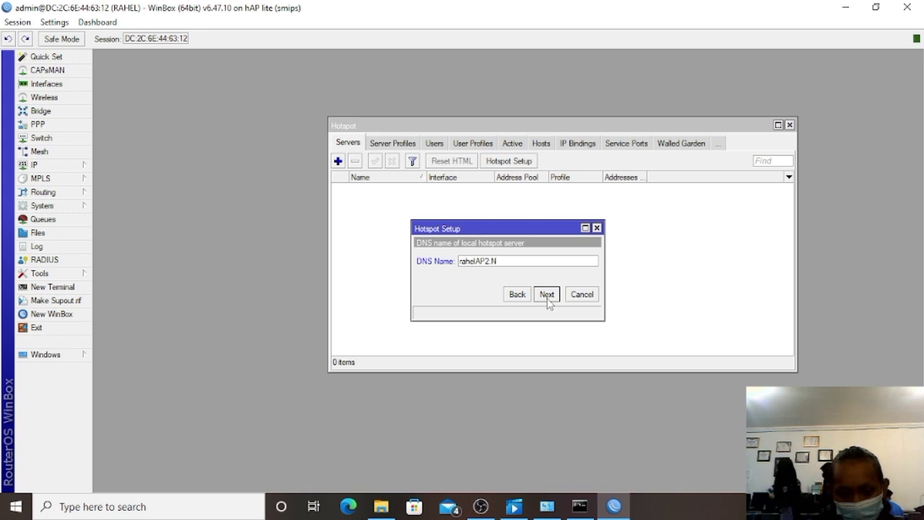
pyautogui.write('et')
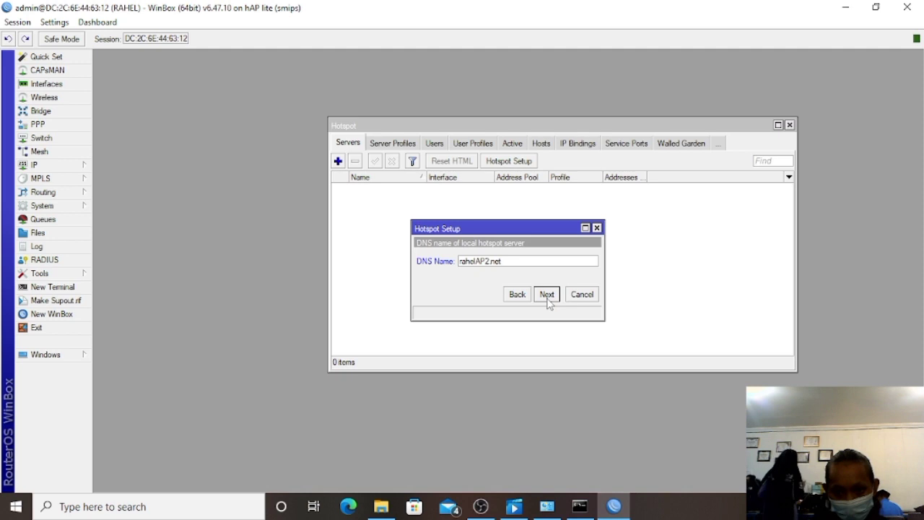
pyautogui.click(547, 294)
pyautogui.click(547, 295)
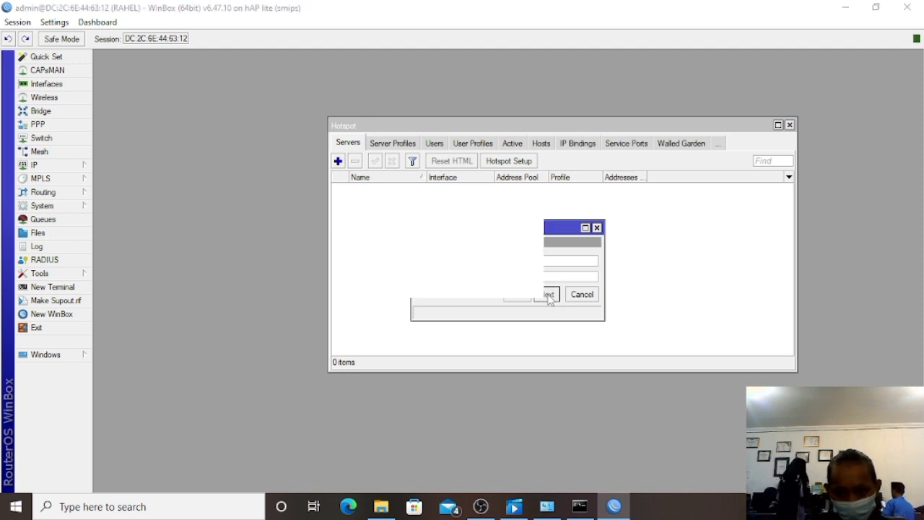
pyautogui.click(511, 266)
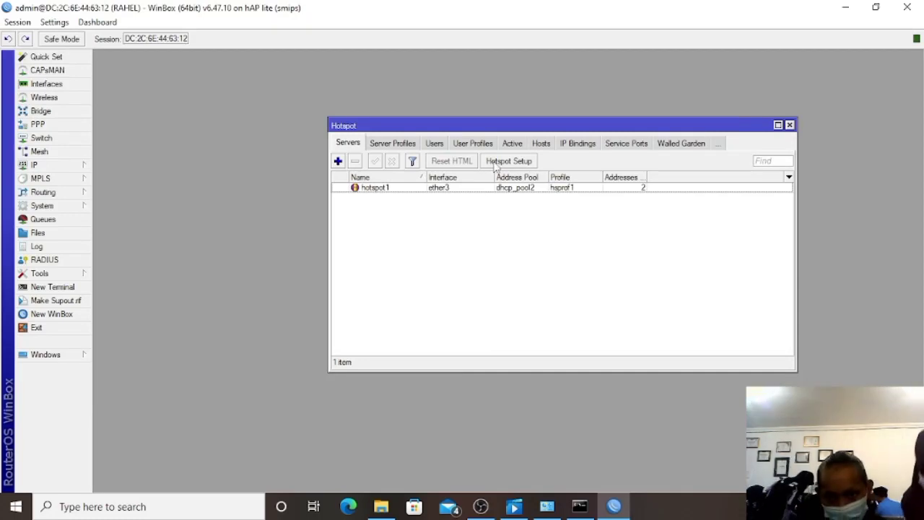
# Run a second hotspot setup on wlan1, keeping the default local address and pool.
pyautogui.click(496, 163)
pyautogui.click(513, 262)
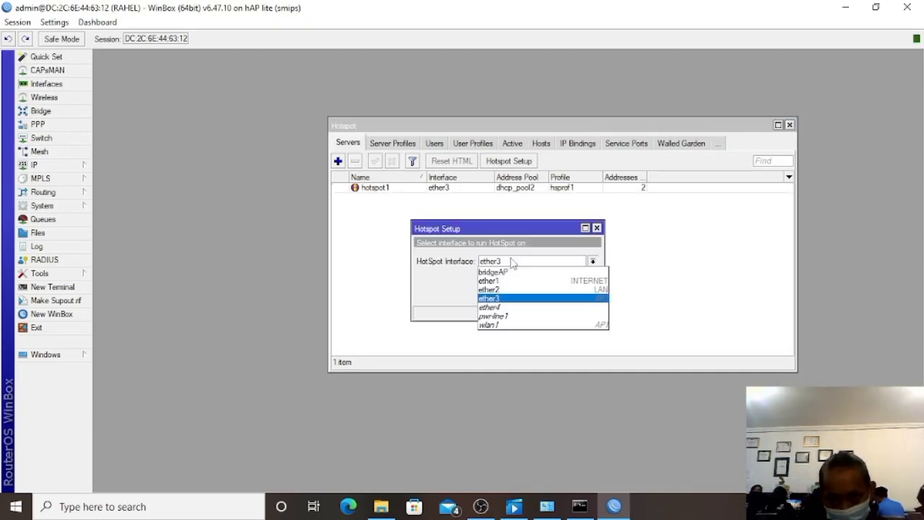
pyautogui.click(511, 326)
pyautogui.click(546, 294)
pyautogui.click(547, 294)
pyautogui.click(546, 295)
# Skip certificate, SMTP and DNS servers, correct the DNS name, finish hs-wlan1, and minimise WinBox.
pyautogui.click(547, 295)
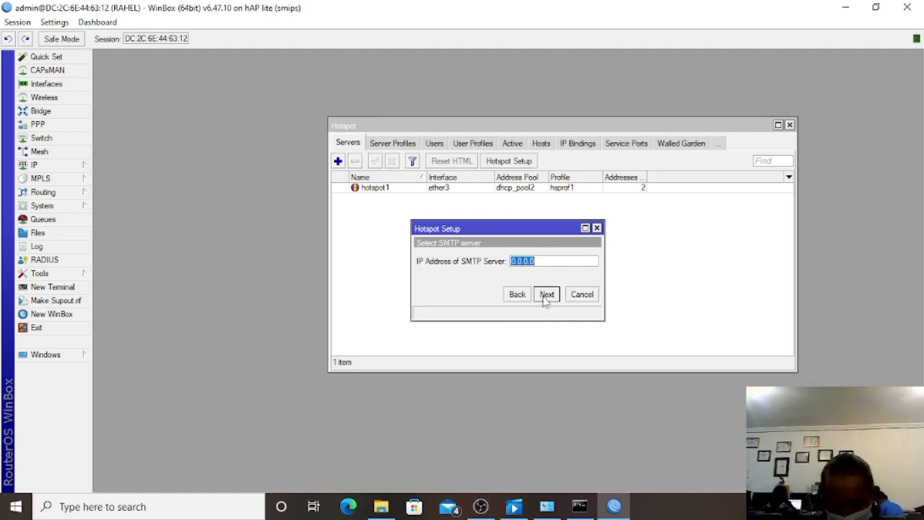
pyautogui.click(547, 295)
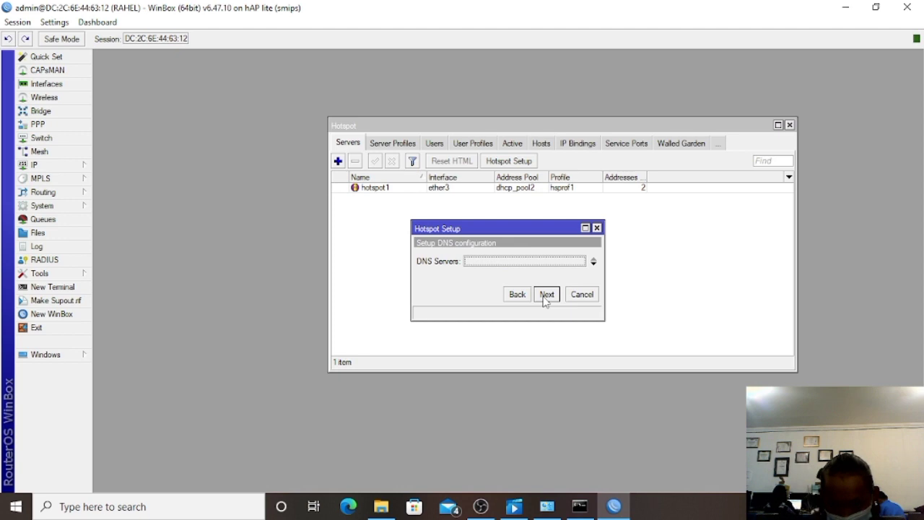
pyautogui.click(546, 294)
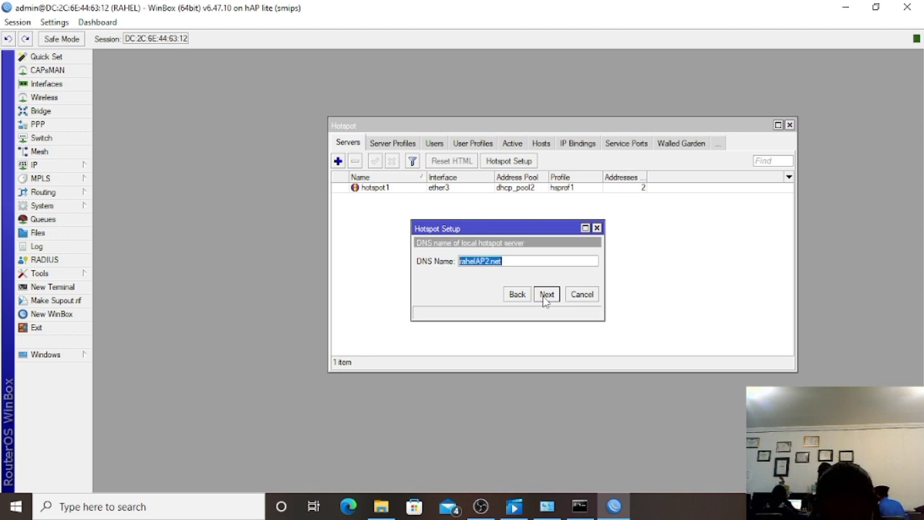
pyautogui.click(490, 261)
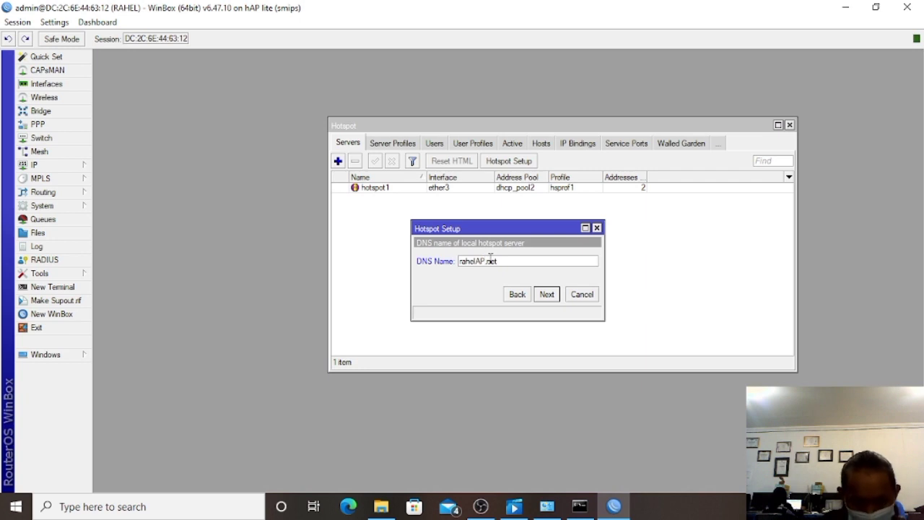
pyautogui.click(546, 296)
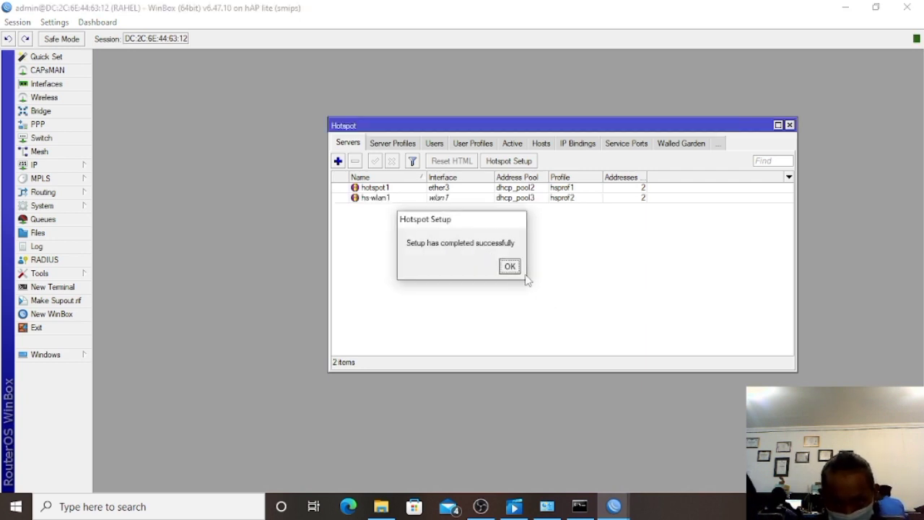
pyautogui.click(510, 267)
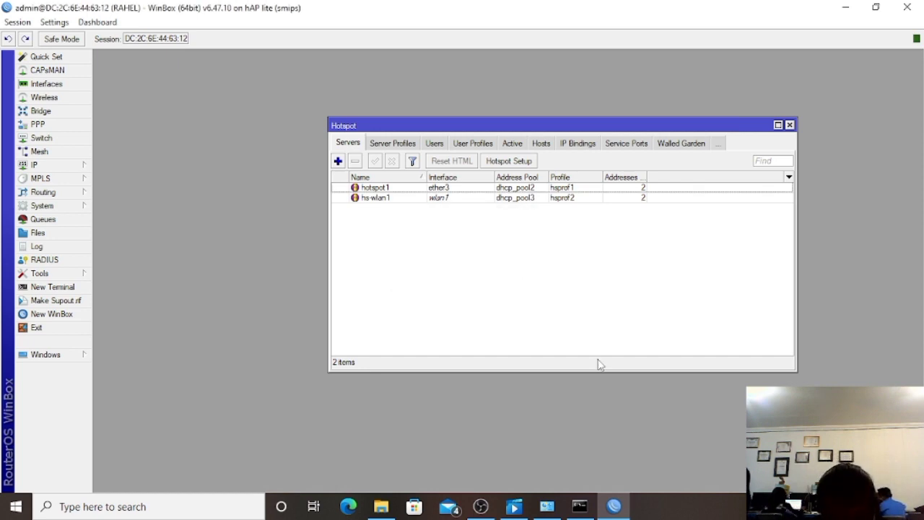
pyautogui.click(845, 7)
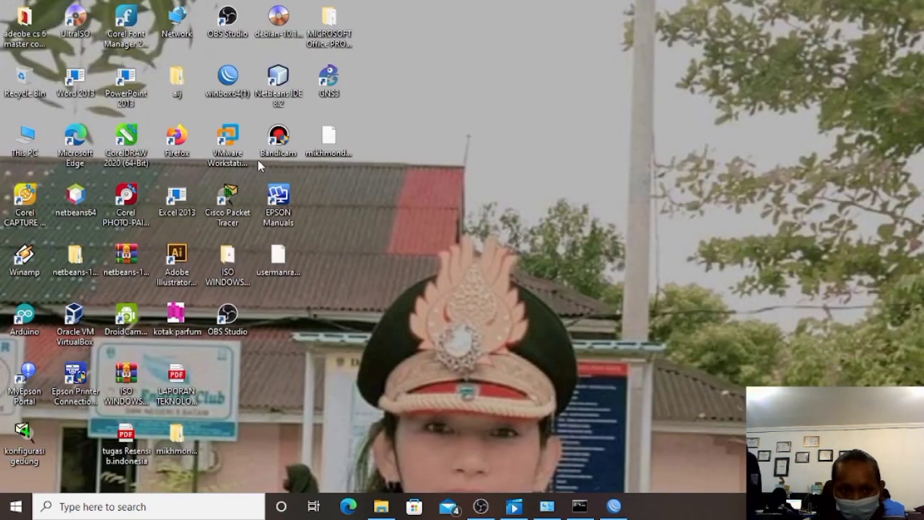
# Launch Firefox from the desktop and search the web for 'mikhmon'.
pyautogui.doubleClick(183, 150)
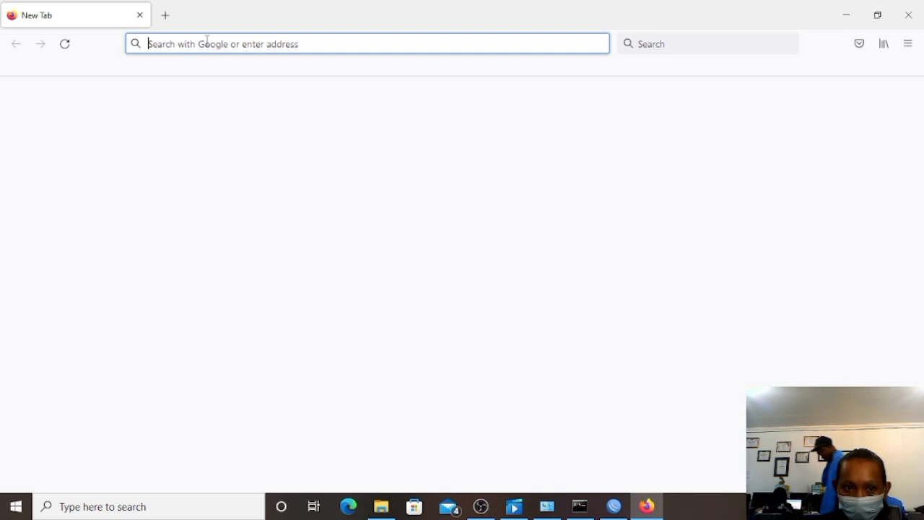
pyautogui.write('m')
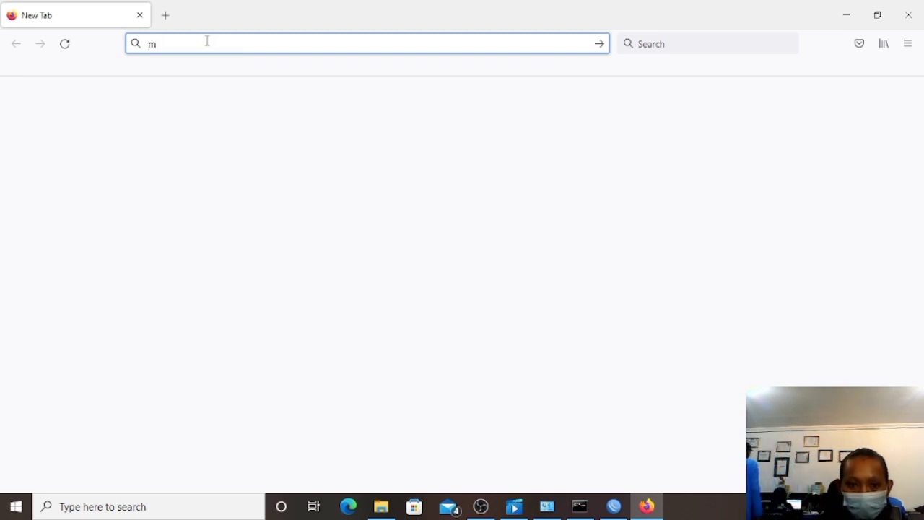
pyautogui.write('ikhm')
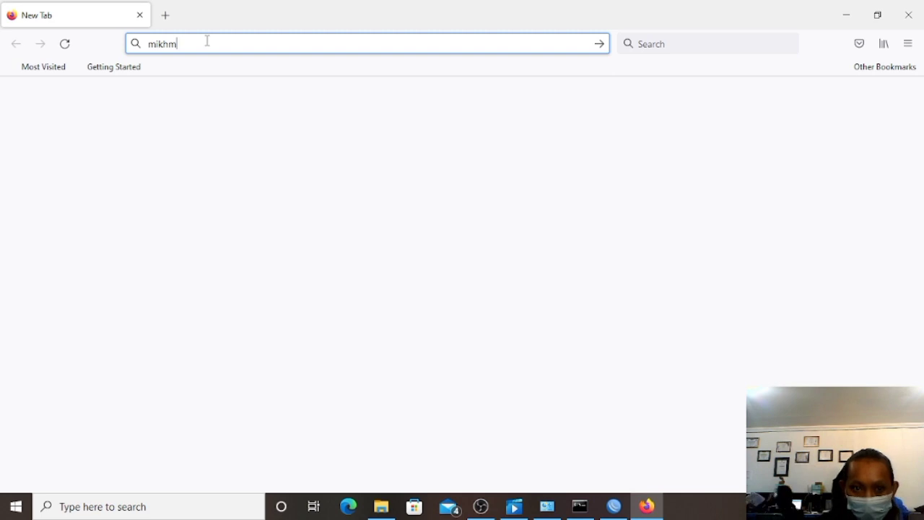
pyautogui.write('on')
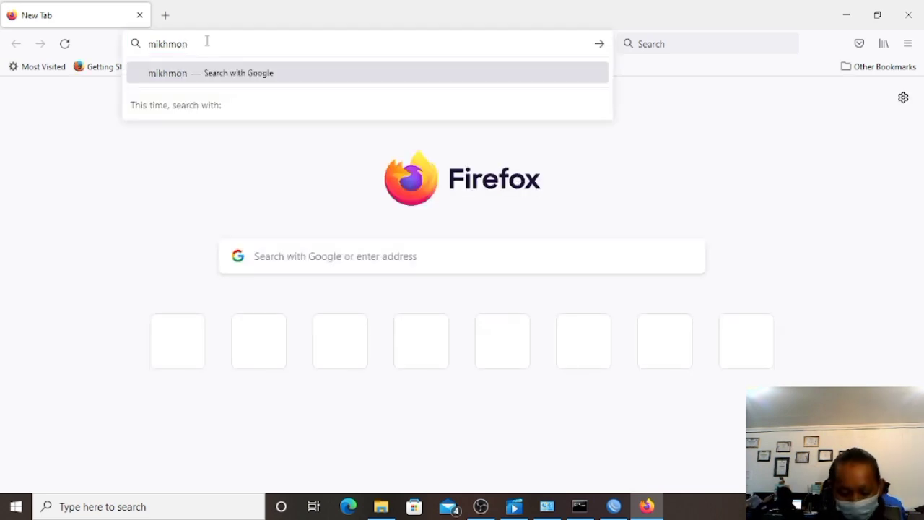
pyautogui.press('Return')
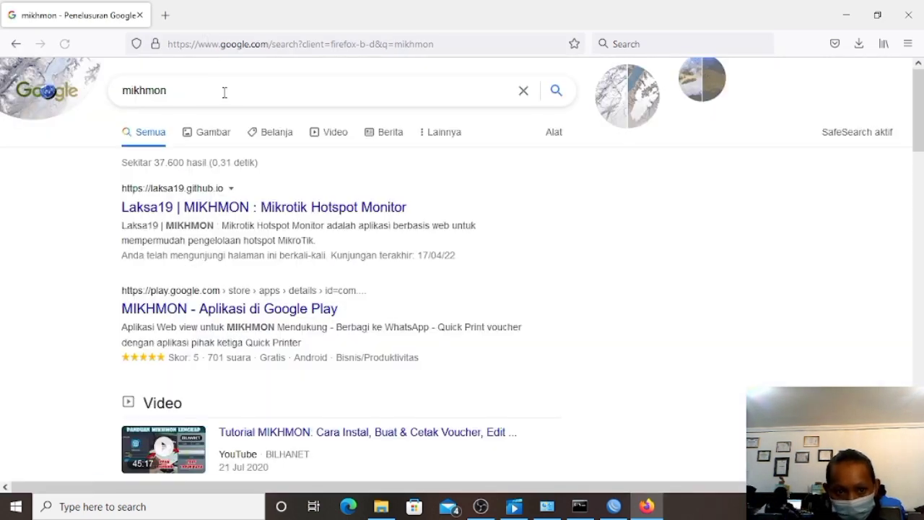
# Go from the laksa19.github.io result to the MIKHMON V3 download page.
pyautogui.click(216, 207)
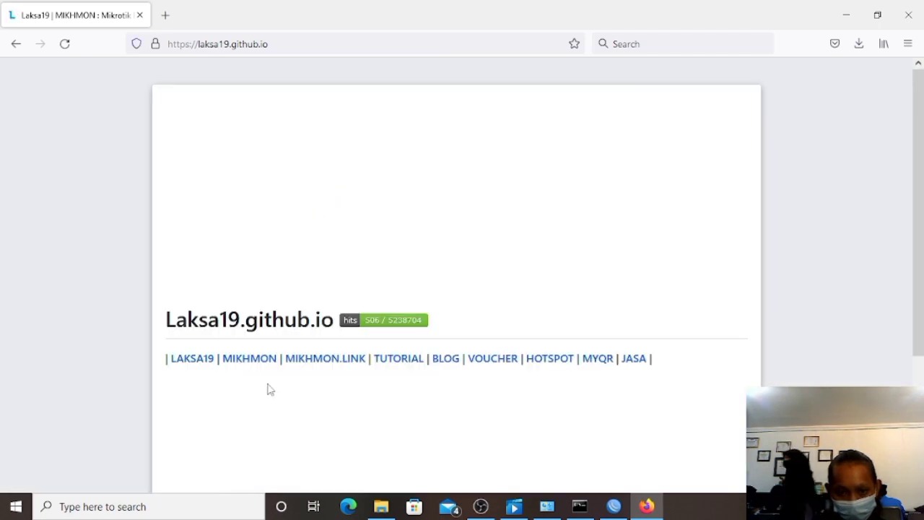
pyautogui.click(254, 361)
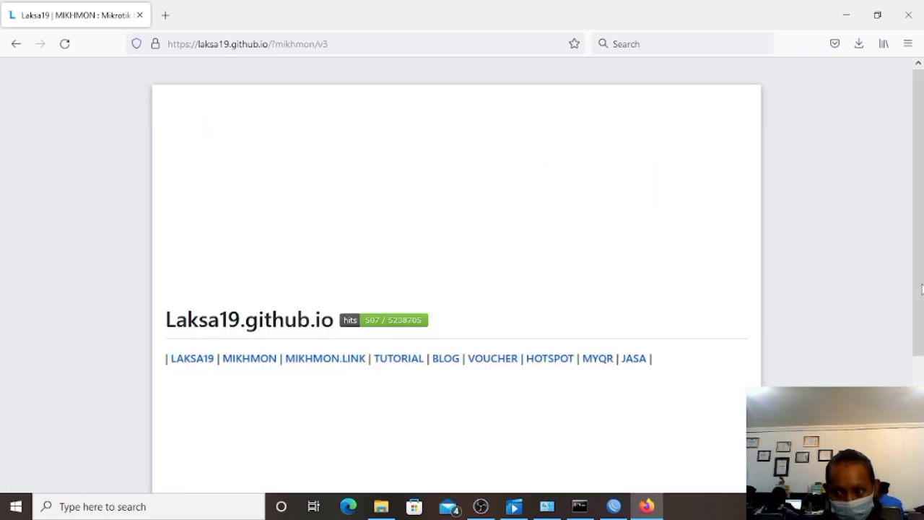
pyautogui.moveTo(923, 306); pyautogui.dragTo(923, 466)
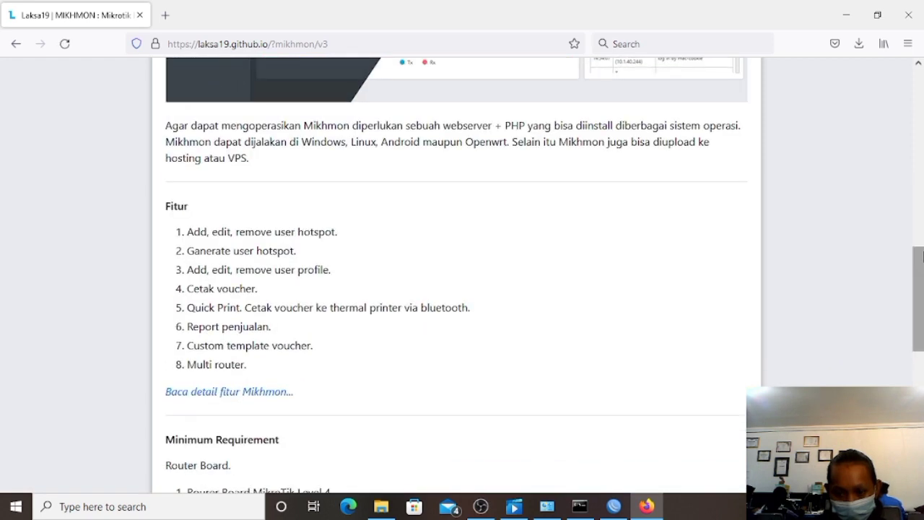
pyautogui.moveTo(921, 263); pyautogui.dragTo(922, 346)
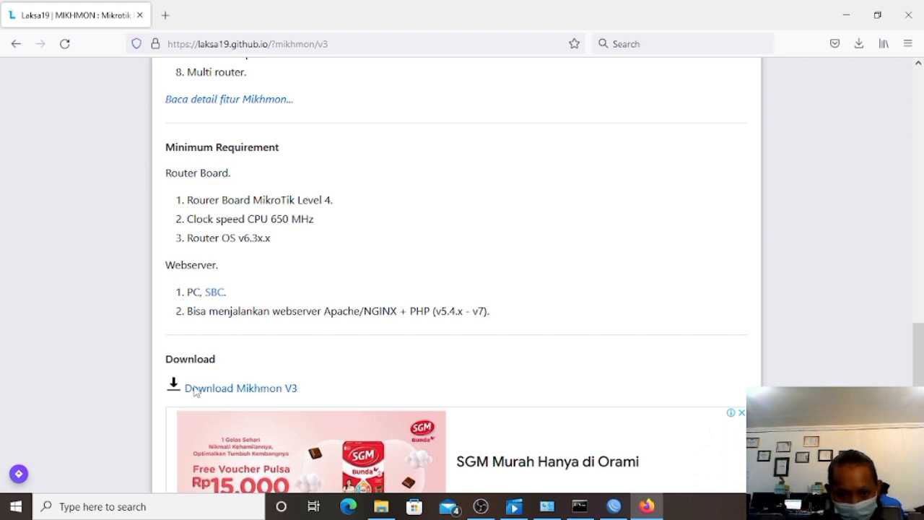
pyautogui.click(287, 391)
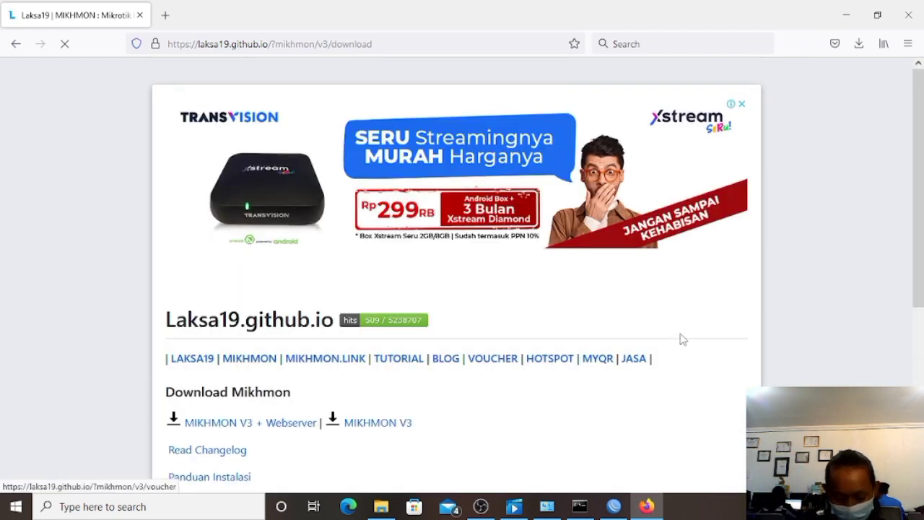
# Download the MIKHMON V3 + Webserver package (mikhmonv3ws.zip) and minimise Firefox.
pyautogui.scroll(-4, 920, 200)
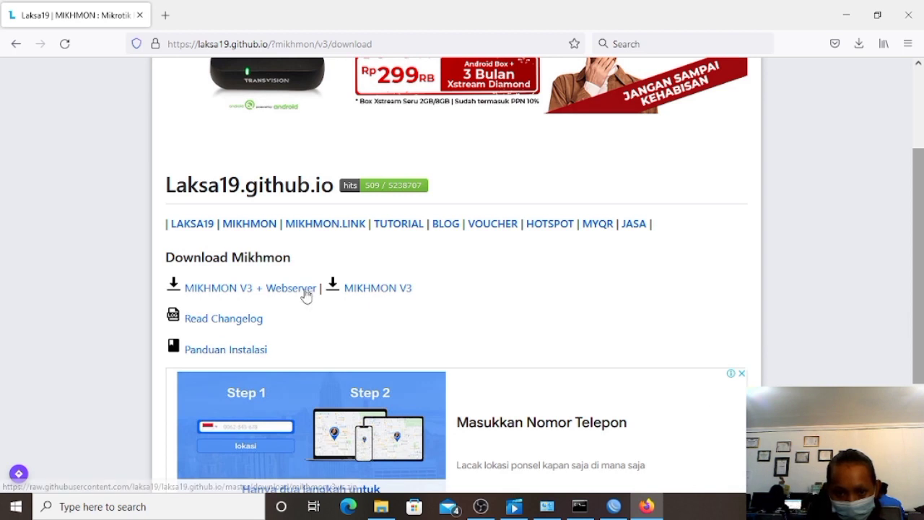
pyautogui.click(306, 293)
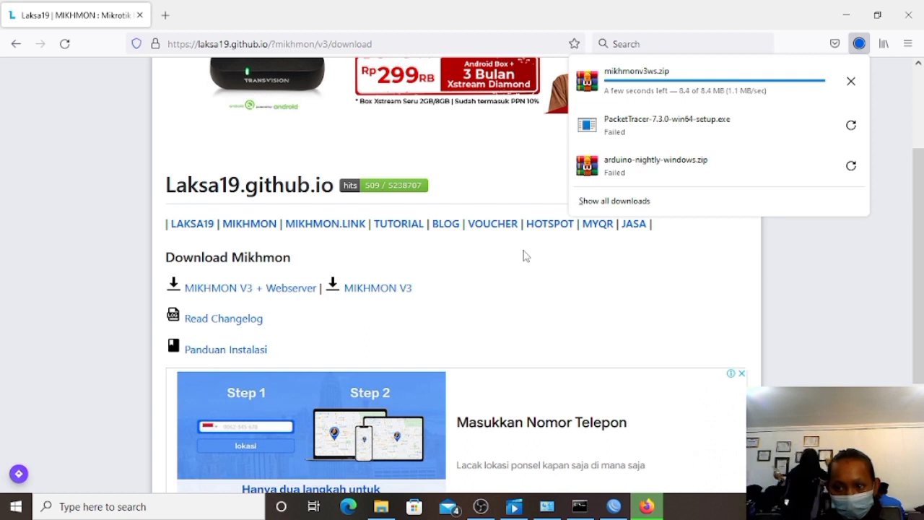
pyautogui.click(850, 20)
pyautogui.click(849, 20)
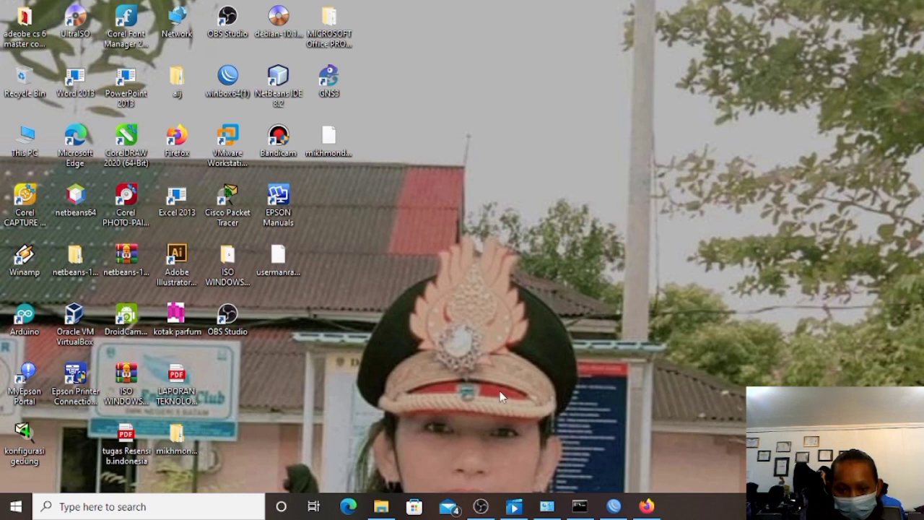
# Extract mikhmonv3ws.zip in Downloads into a mikhmonv3ws folder using WinRAR's 'Extract to mikhmonv3ws\'.
pyautogui.click(380, 506)
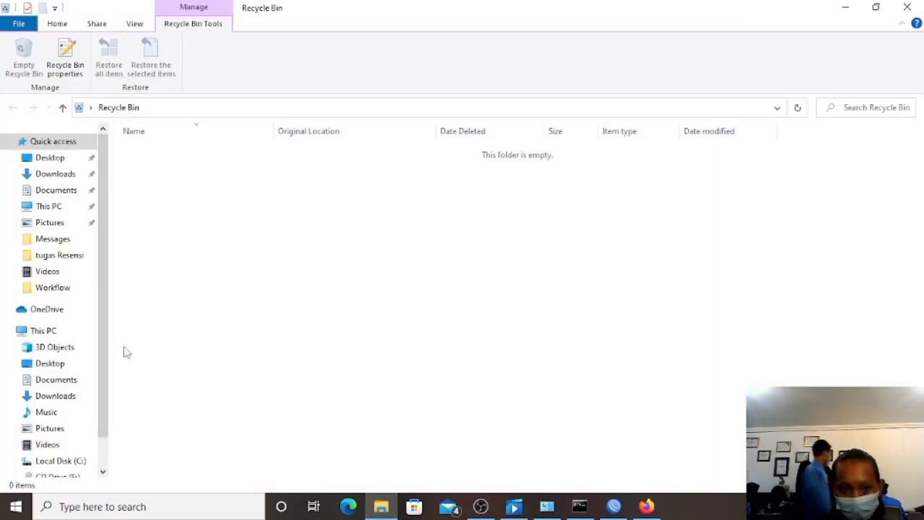
pyautogui.click(85, 175)
pyautogui.click(139, 169)
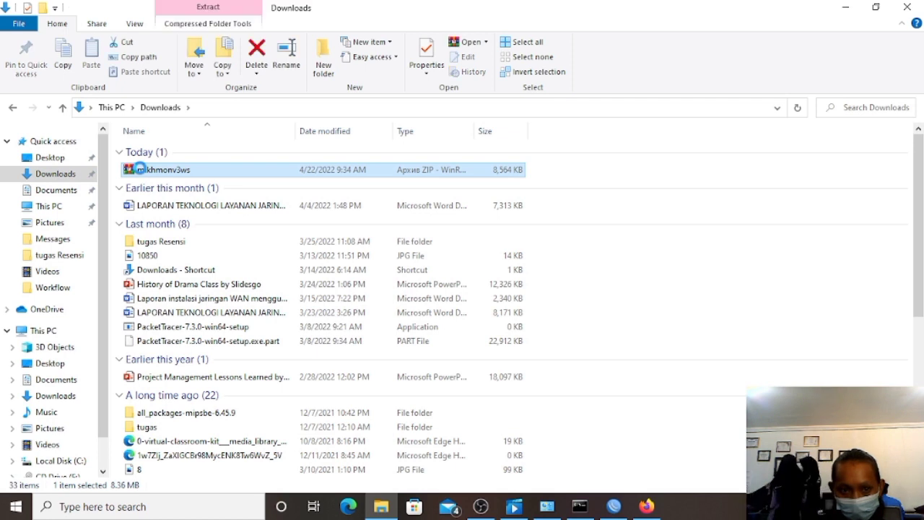
pyautogui.rightClick(141, 170)
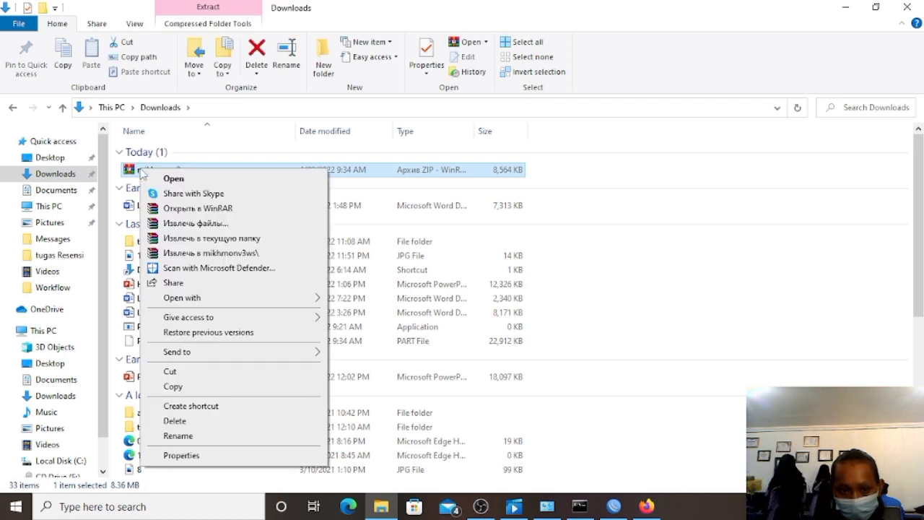
pyautogui.click(170, 253)
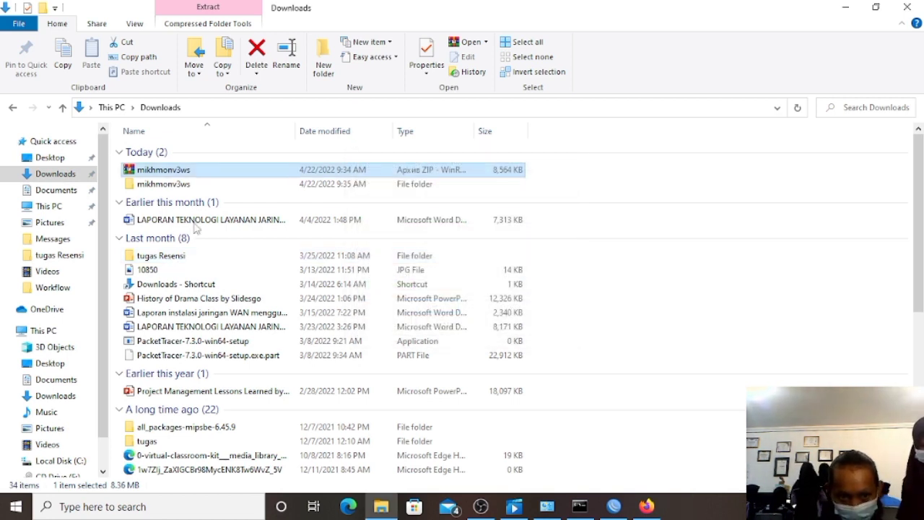
# Open mikhmonv3ws > Mikhmon Server and run MikhmonServer.exe.
pyautogui.doubleClick(193, 186)
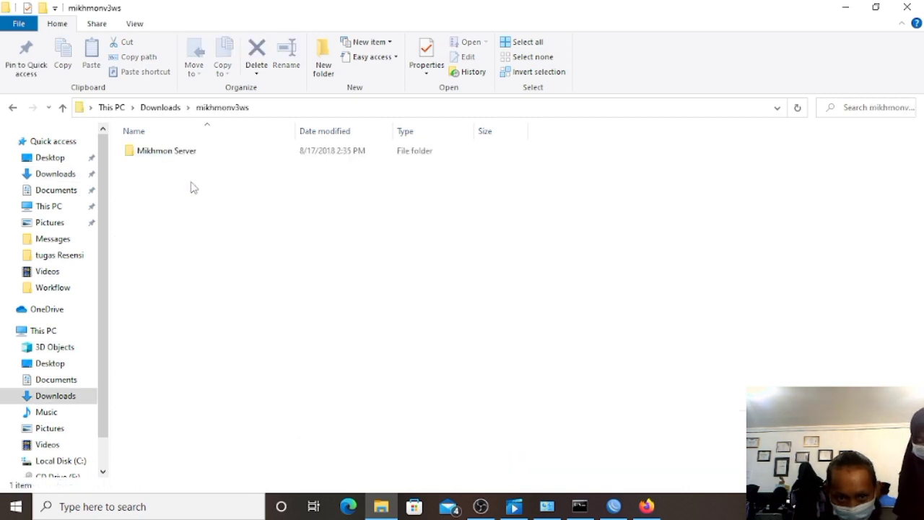
pyautogui.doubleClick(191, 156)
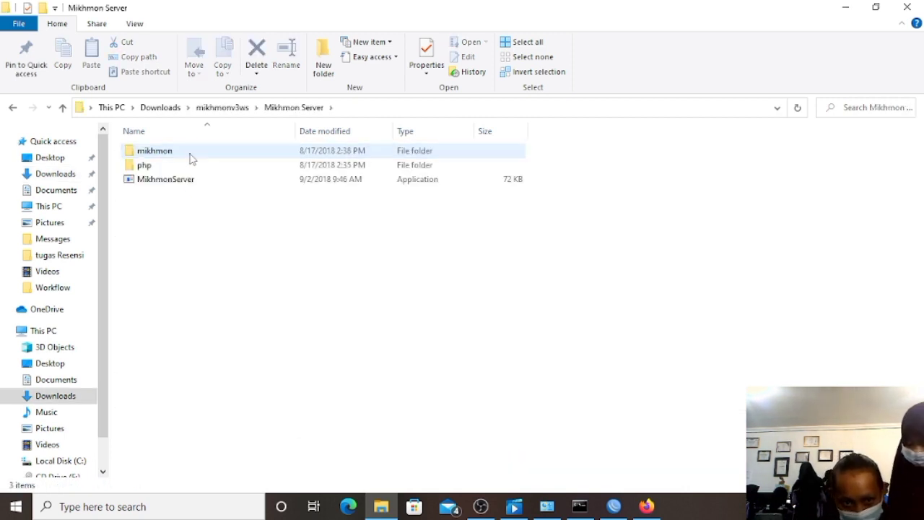
pyautogui.doubleClick(193, 182)
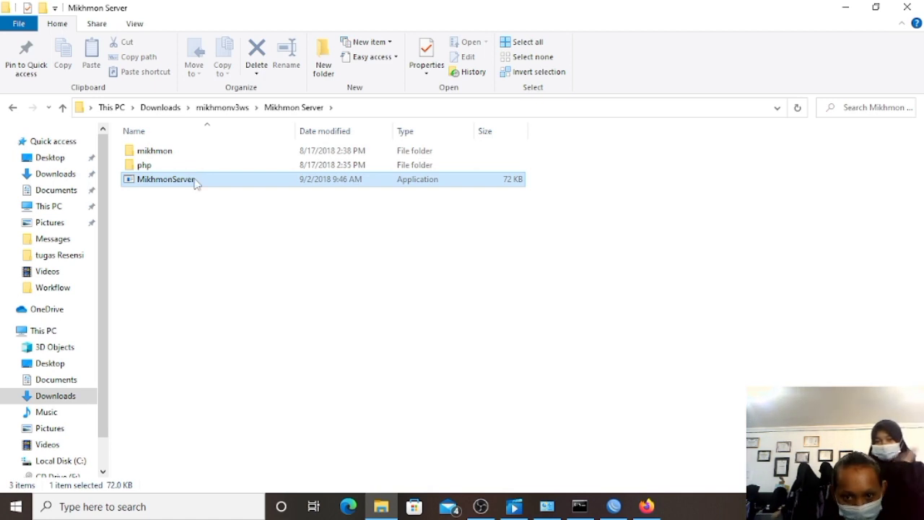
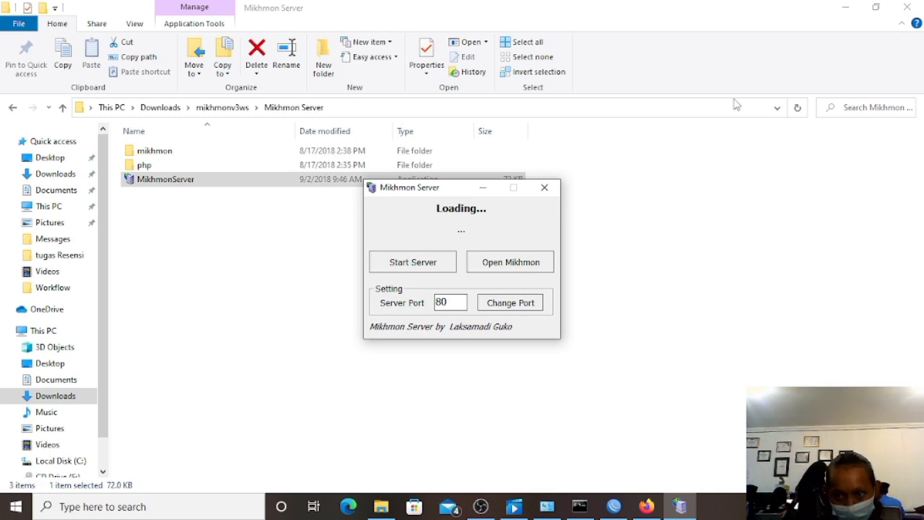
pyautogui.click(857, 11)
pyautogui.click(859, 13)
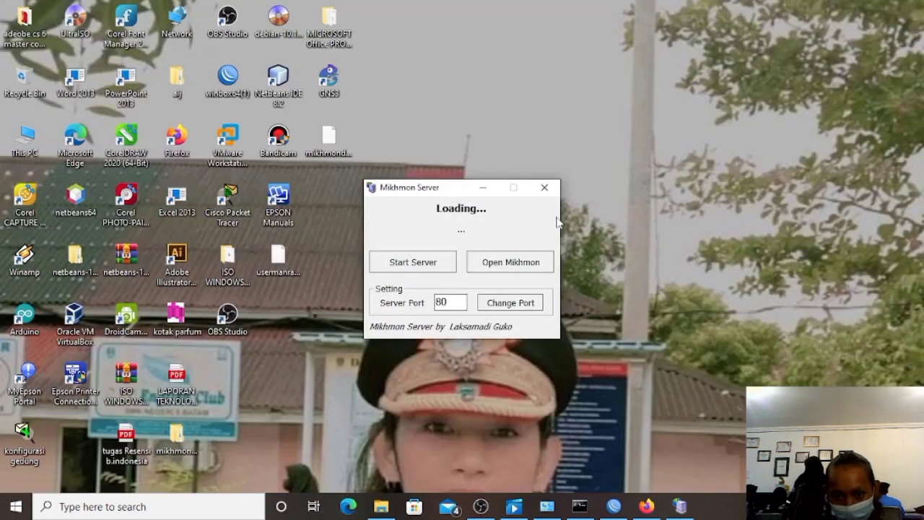
pyautogui.click(417, 264)
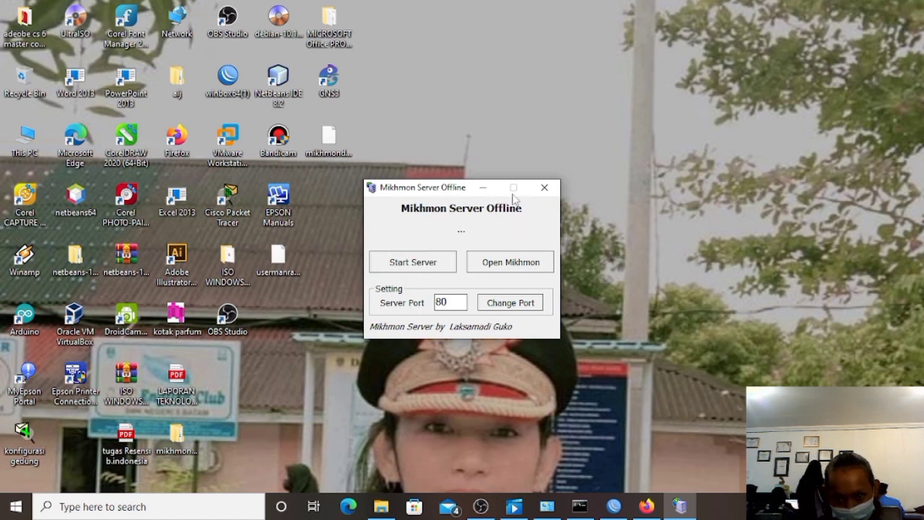
pyautogui.click(429, 265)
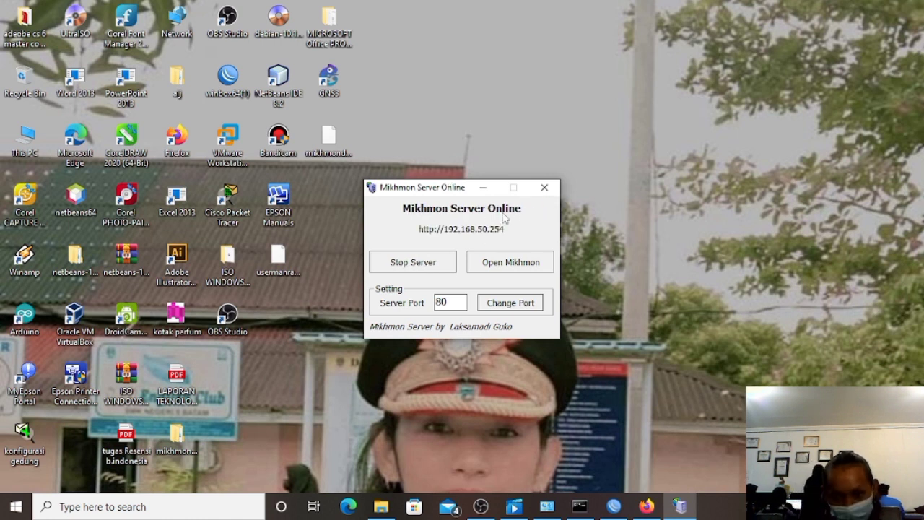
pyautogui.click(505, 264)
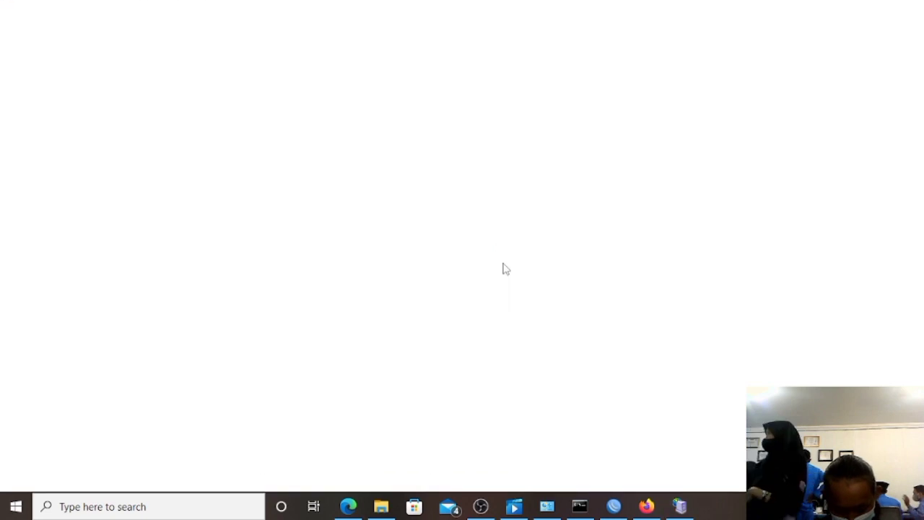
# Log in to Mikhmon with the admin credentials and reveal the password.
pyautogui.write('mik')
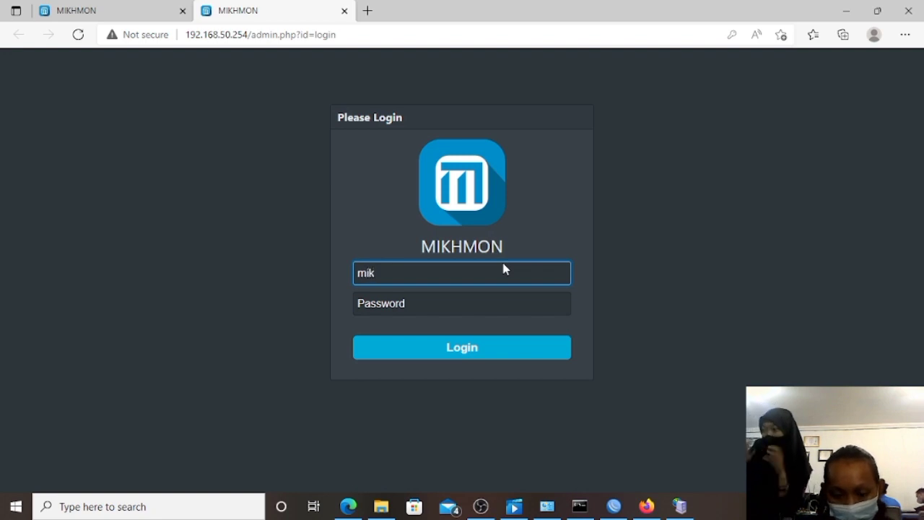
pyautogui.write('hmon')
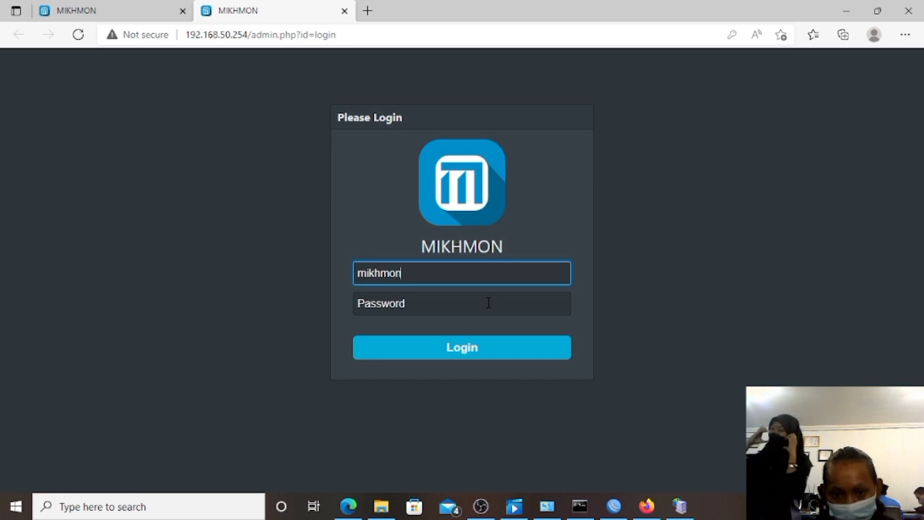
pyautogui.click(467, 303)
pyautogui.write('12')
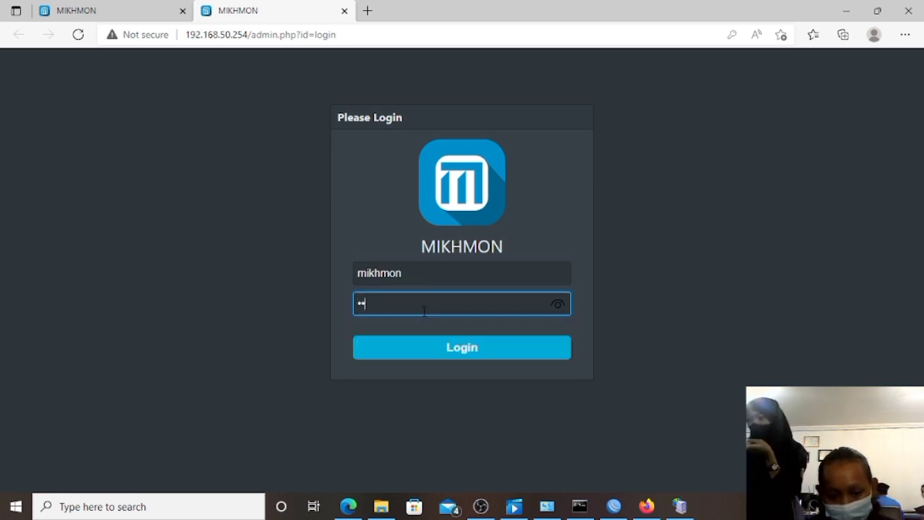
pyautogui.click(432, 351)
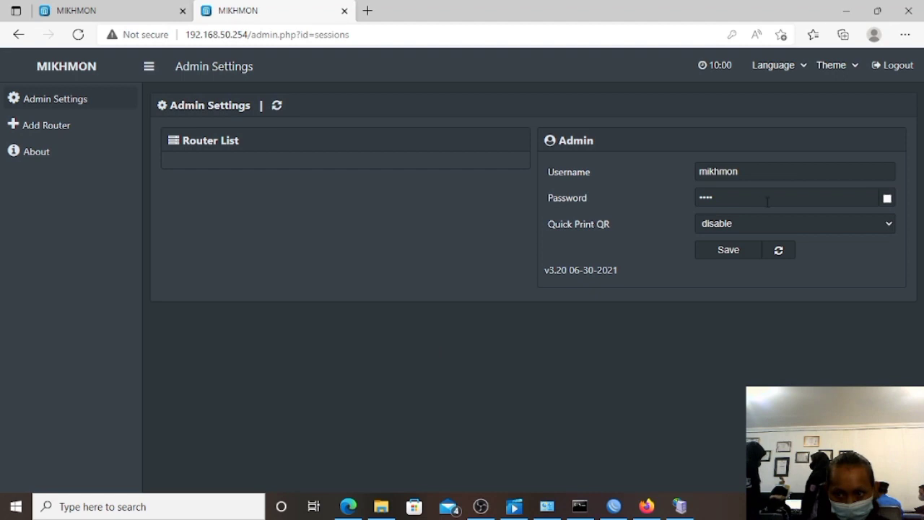
pyautogui.click(887, 200)
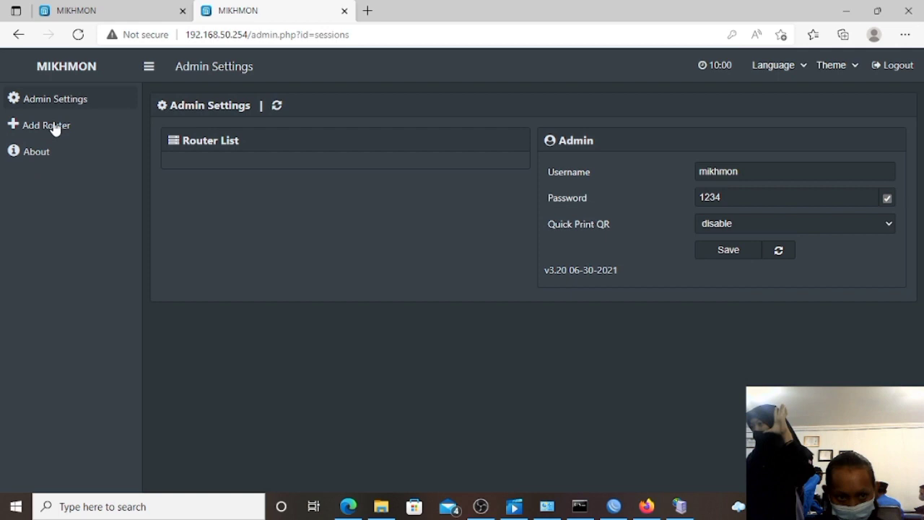
# Add a new router session named RAHELAP1.
pyautogui.click(18, 125)
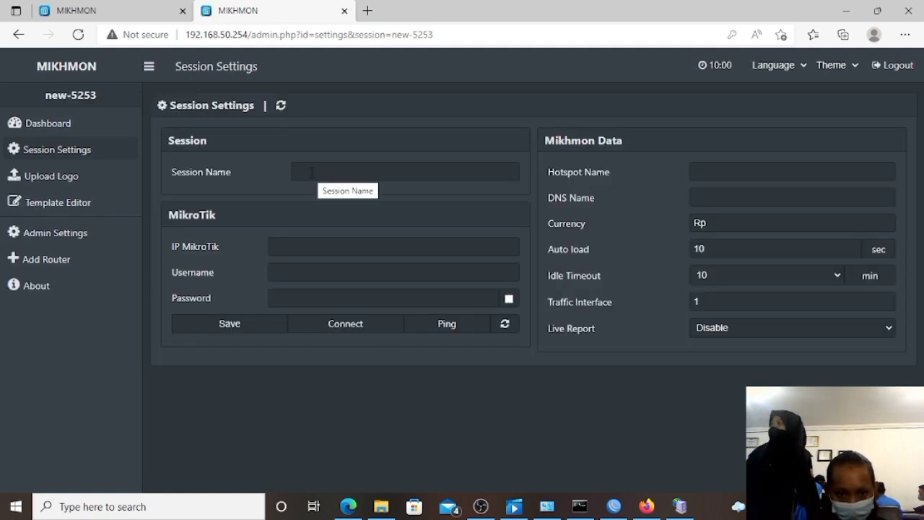
pyautogui.click(312, 172)
pyautogui.write('ra')
pyautogui.press('BackSpace')
pyautogui.press('BackSpace')
pyautogui.write('RA')
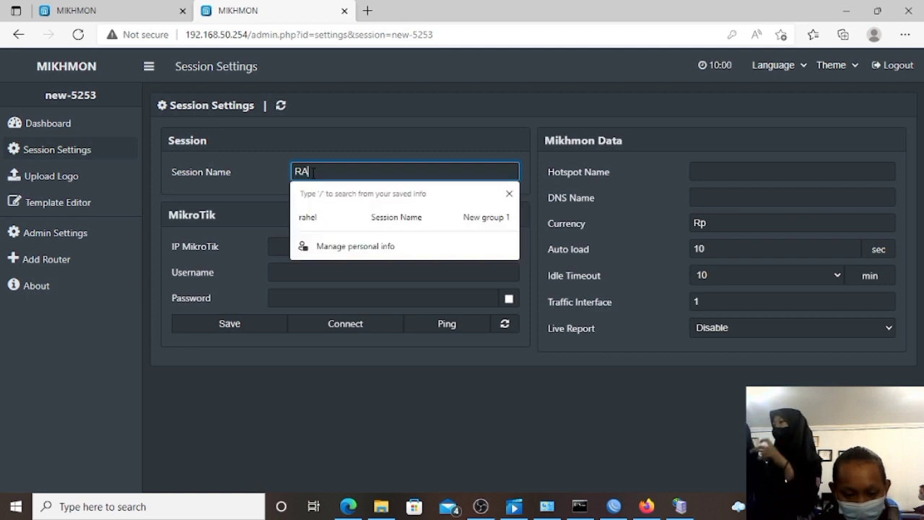
pyautogui.write('HELAP1')
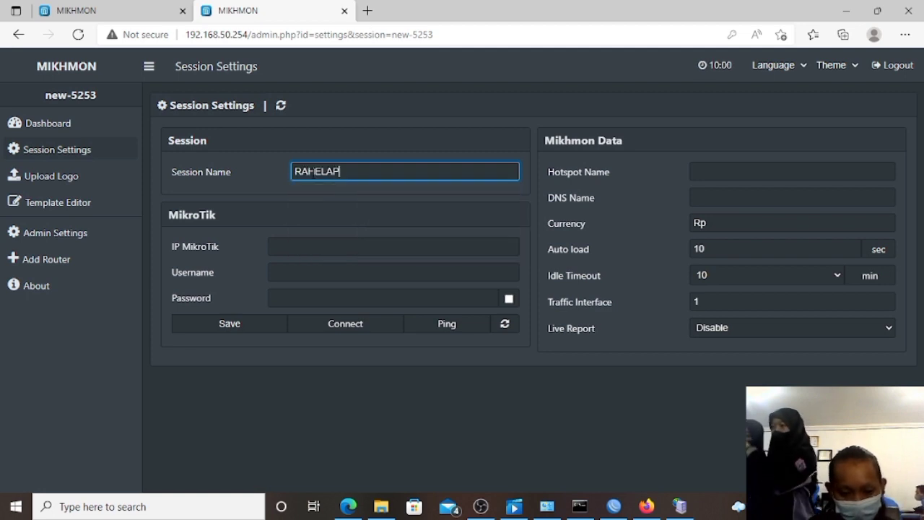
pyautogui.click(342, 245)
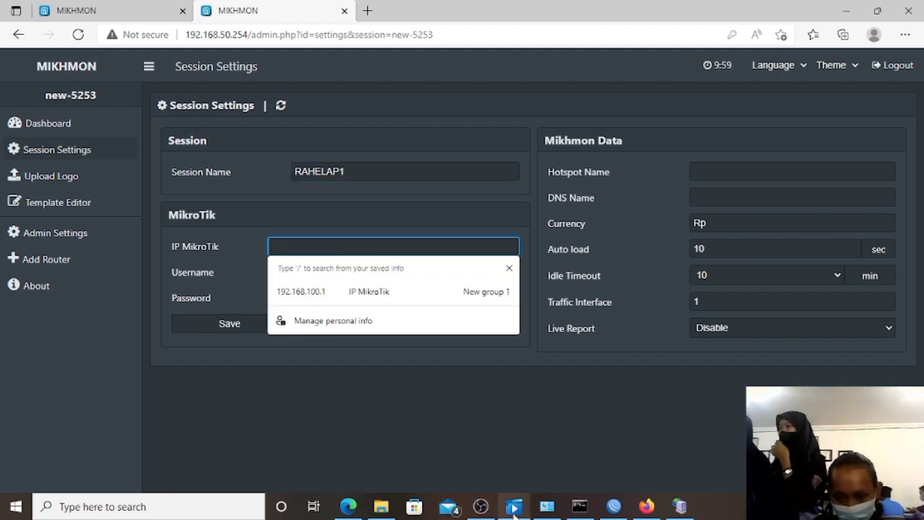
pyautogui.moveTo(614, 506)
pyautogui.click(579, 434)
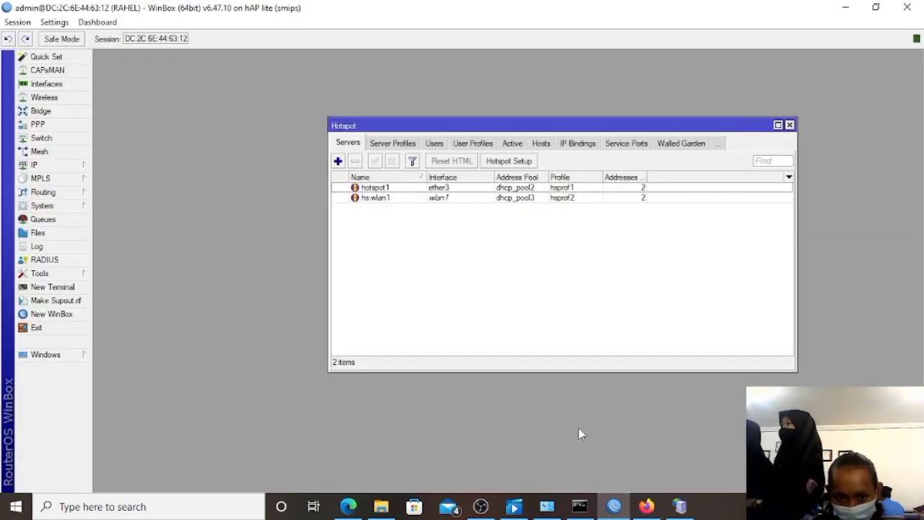
# Open WinBox's hsprof2 profile under IP > Hotspot > Server Profiles.
pyautogui.click(790, 125)
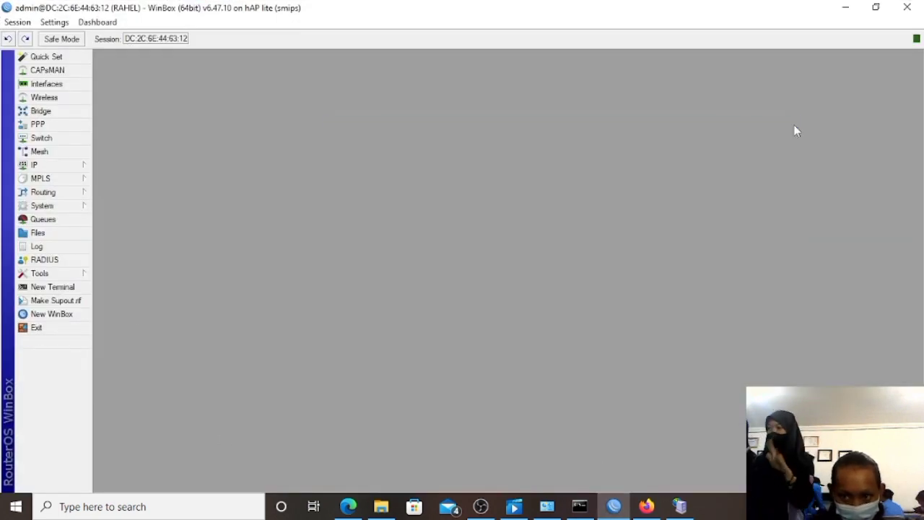
pyautogui.click(80, 166)
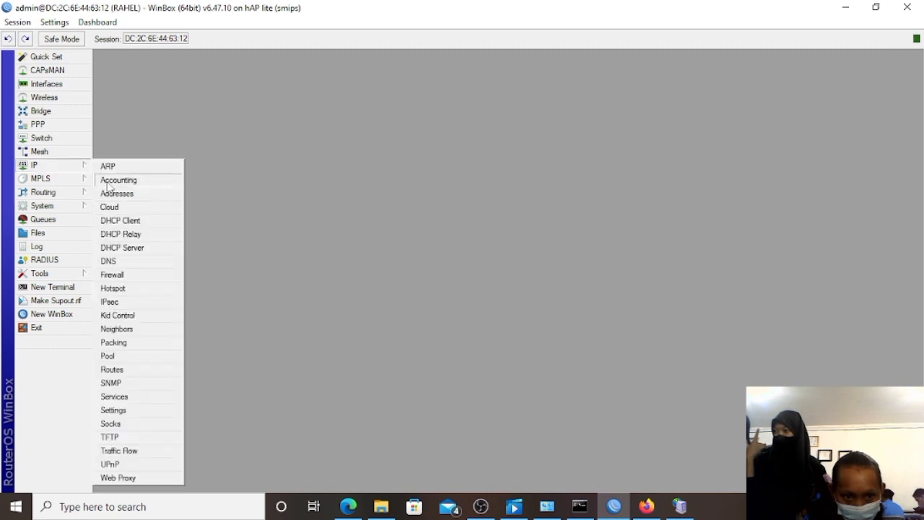
pyautogui.click(133, 293)
pyautogui.click(410, 144)
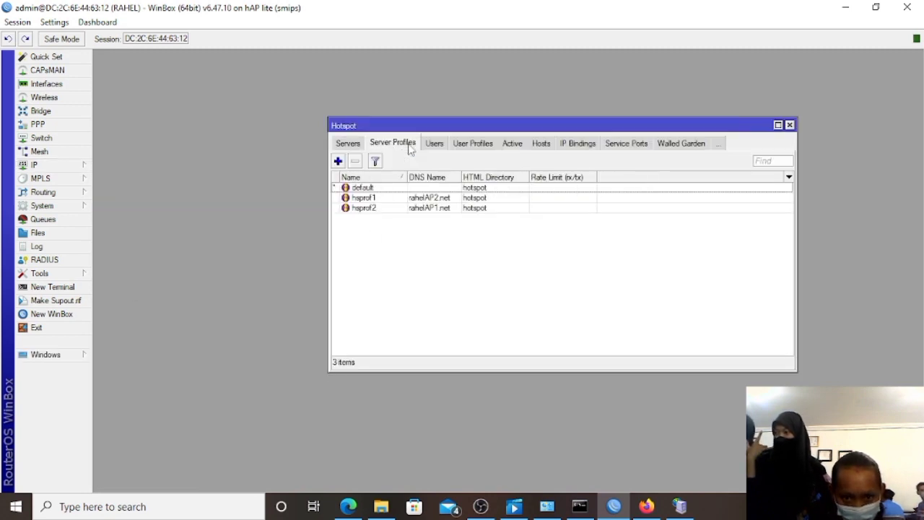
pyautogui.doubleClick(417, 209)
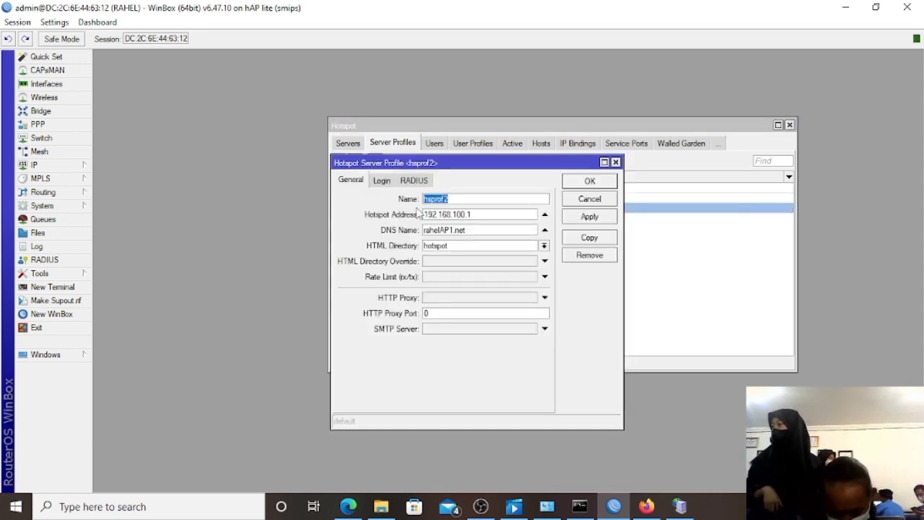
# Copy hsprof2's hotspot address 192.168.100.1 and return to Mikhmon's MikroTik IP field.
pyautogui.moveTo(424, 214); pyautogui.dragTo(474, 215)
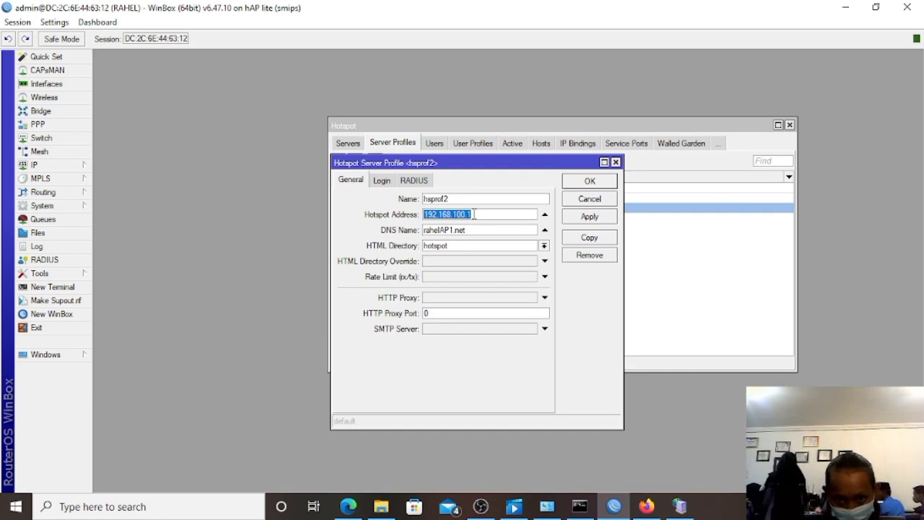
pyautogui.rightClick(473, 214)
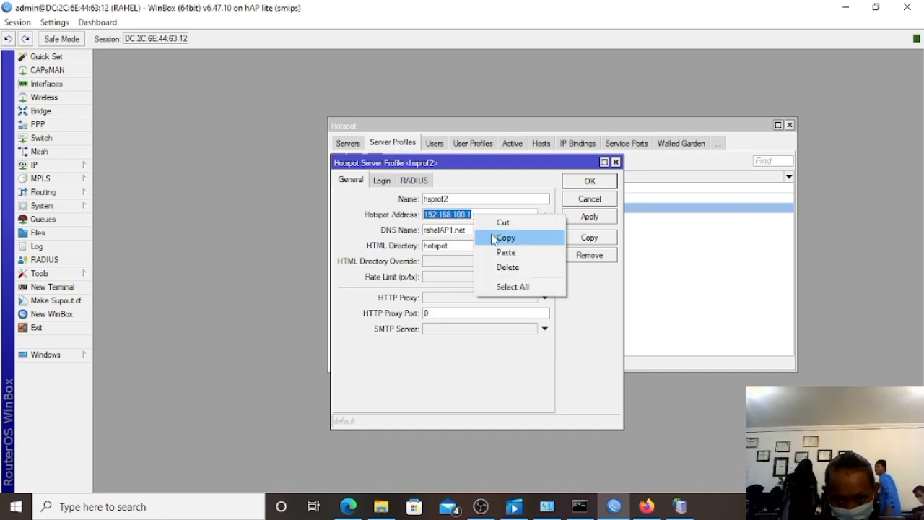
pyautogui.click(494, 239)
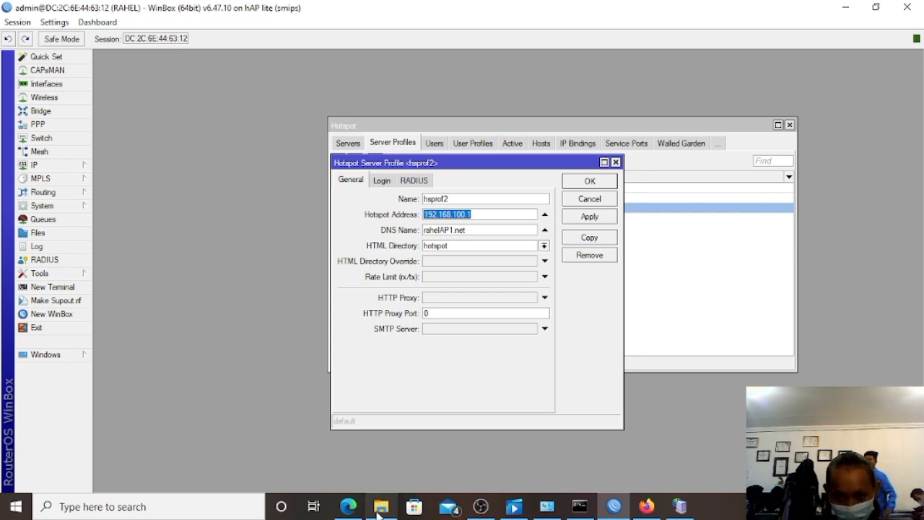
pyautogui.click(348, 506)
pyautogui.click(283, 247)
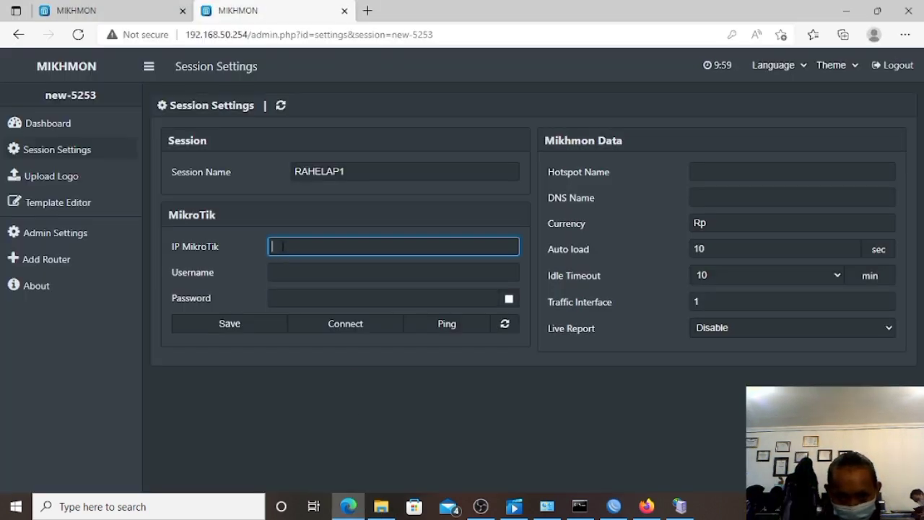
# Paste 192.168.100.1 as the RAHELAP1 session's MikroTik IP.
pyautogui.rightClick(282, 248)
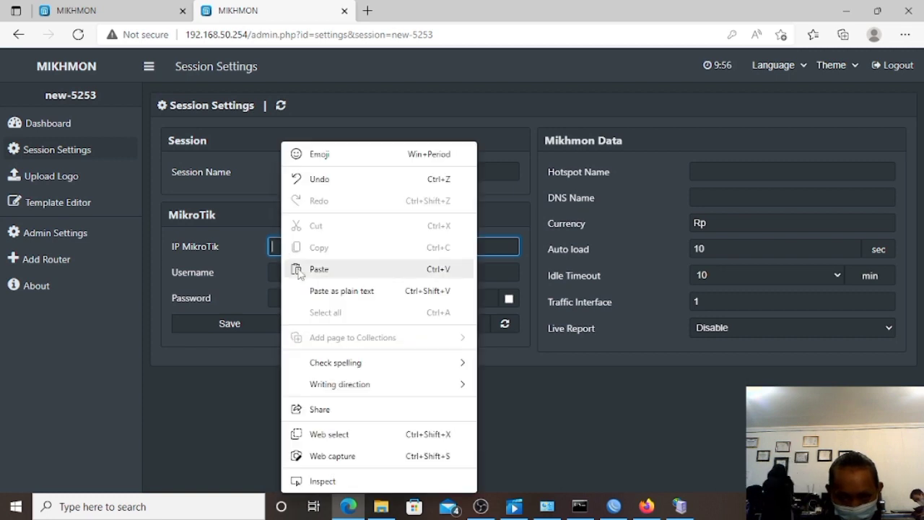
pyautogui.click(297, 268)
pyautogui.click(281, 272)
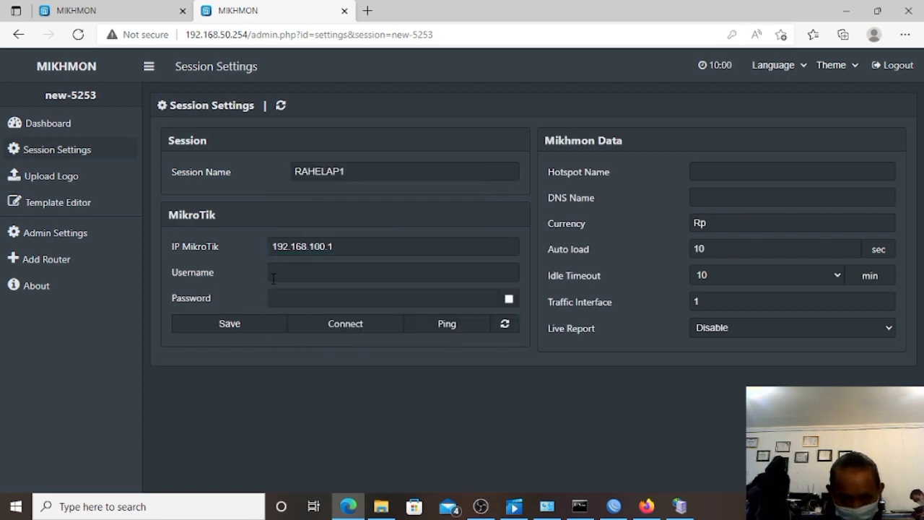
pyautogui.click(724, 171)
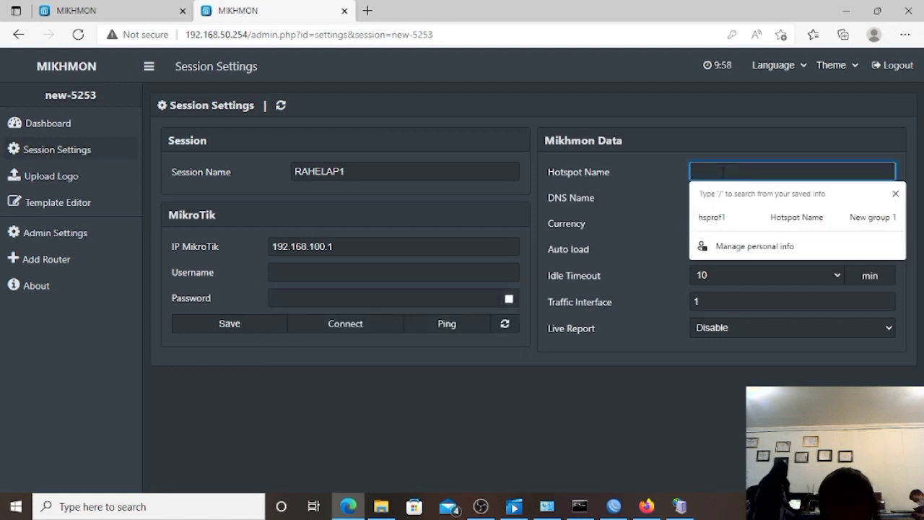
pyautogui.moveTo(614, 505)
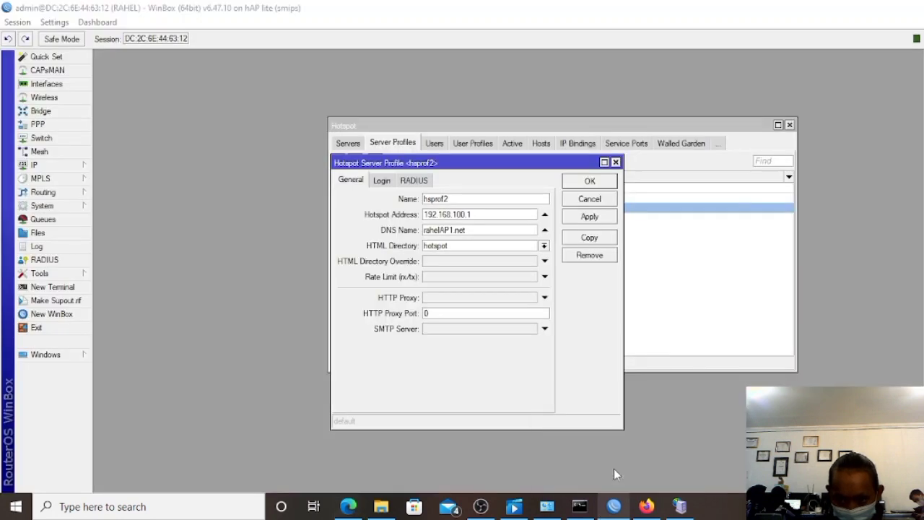
pyautogui.click(614, 469)
# Copy the profile name hsprof2 from WinBox into the session's Hotspot Name field.
pyautogui.moveTo(425, 214); pyautogui.dragTo(449, 215)
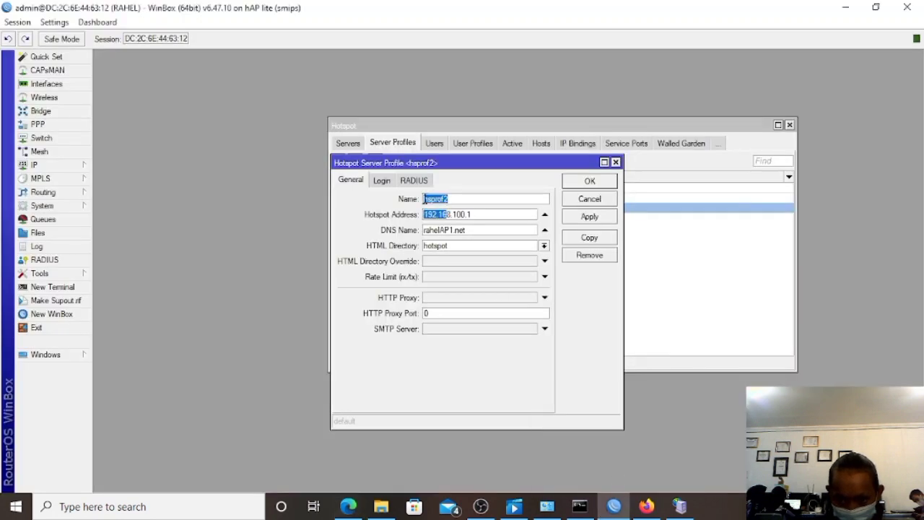
pyautogui.rightClick(455, 200)
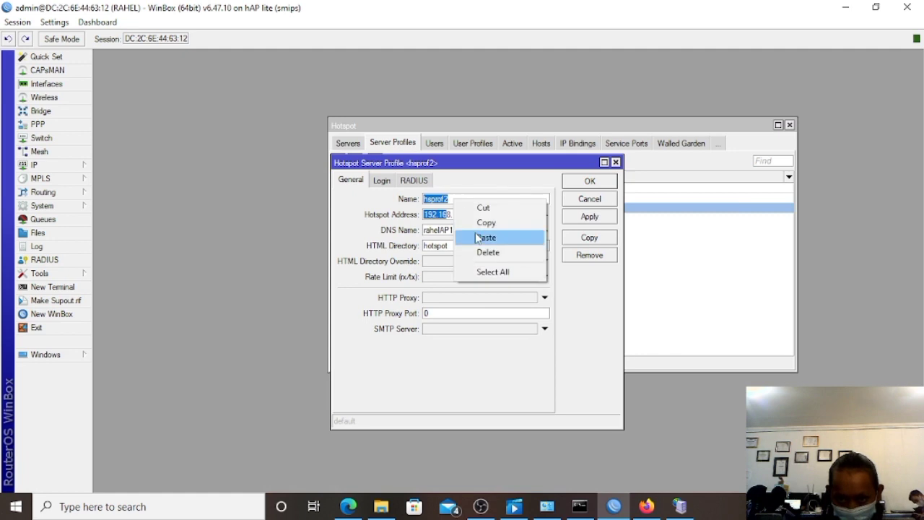
pyautogui.click(498, 222)
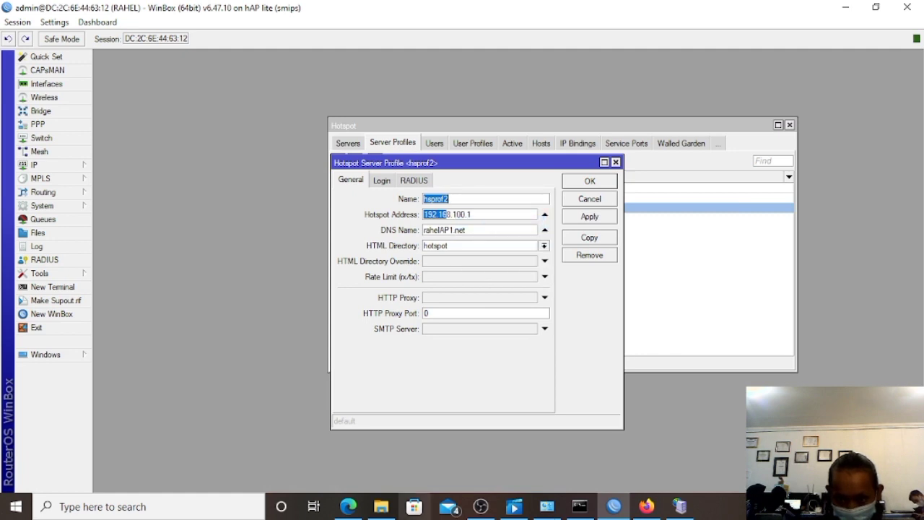
pyautogui.click(348, 506)
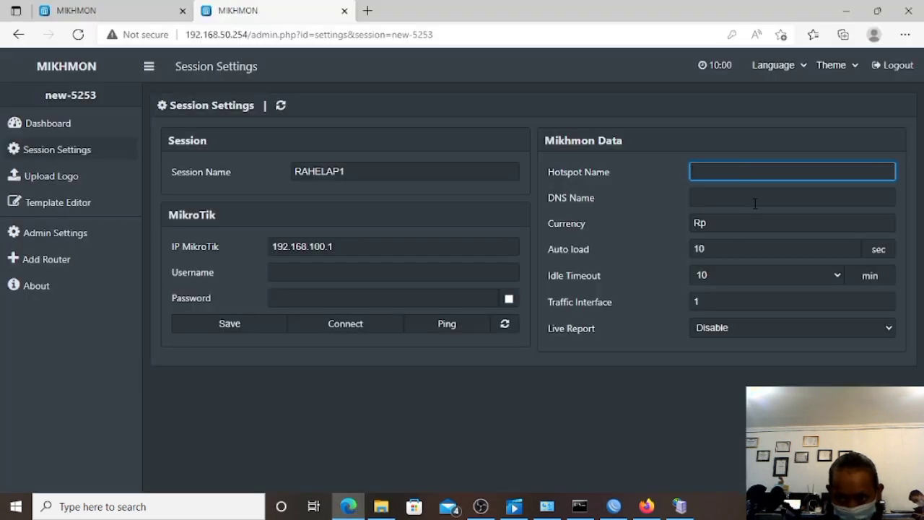
pyautogui.rightClick(728, 171)
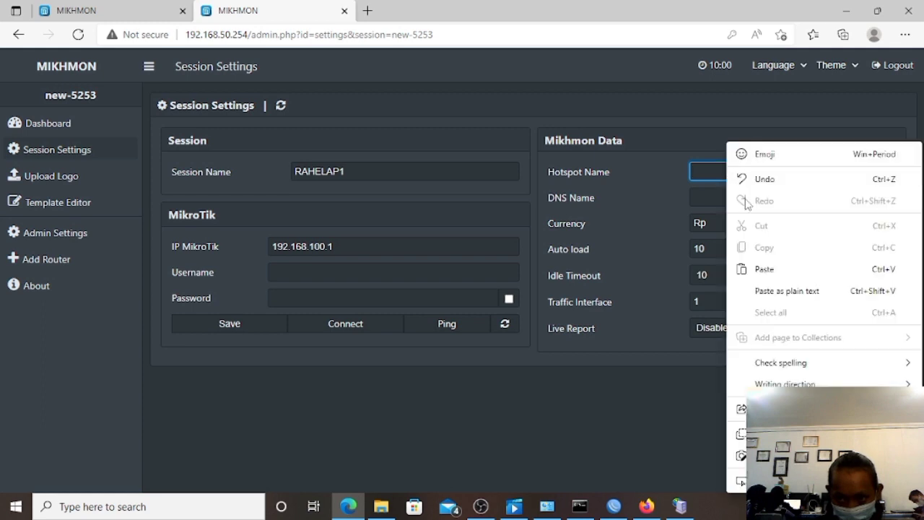
pyautogui.click(751, 269)
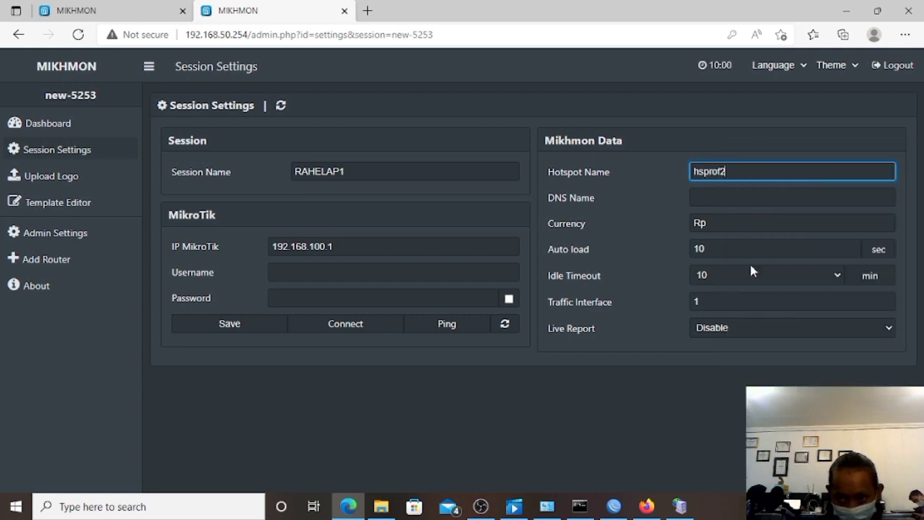
pyautogui.click(724, 197)
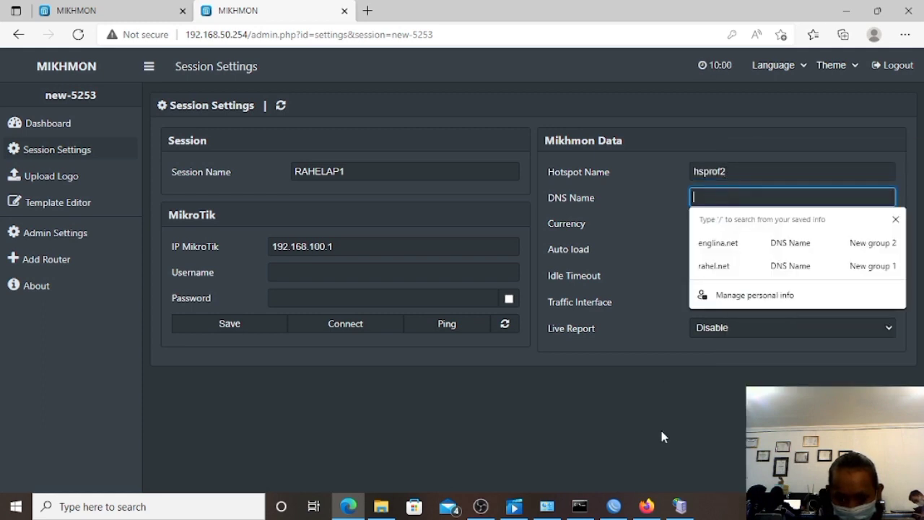
pyautogui.click(613, 506)
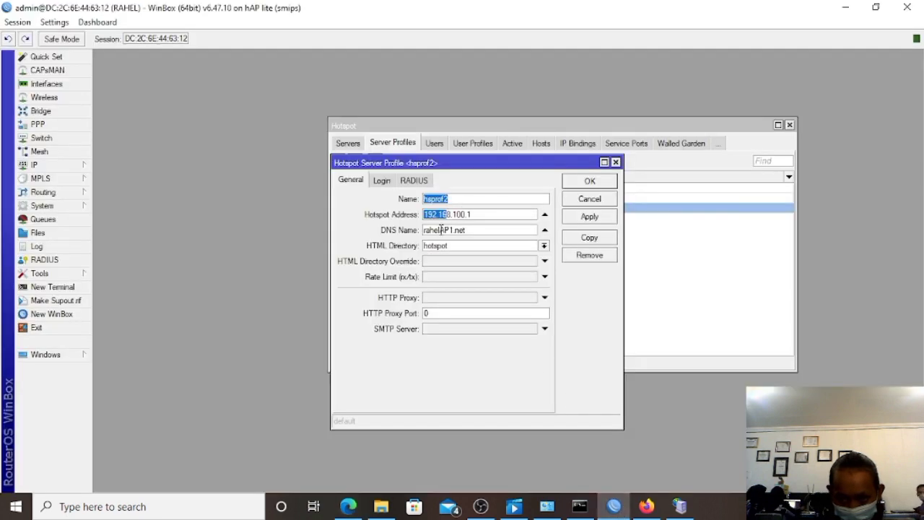
# Copy the hsprof2 profile's DNS name rahelAP1.net from WinBox.
pyautogui.moveTo(425, 229); pyautogui.dragTo(481, 229)
pyautogui.rightClick(481, 231)
pyautogui.click(500, 256)
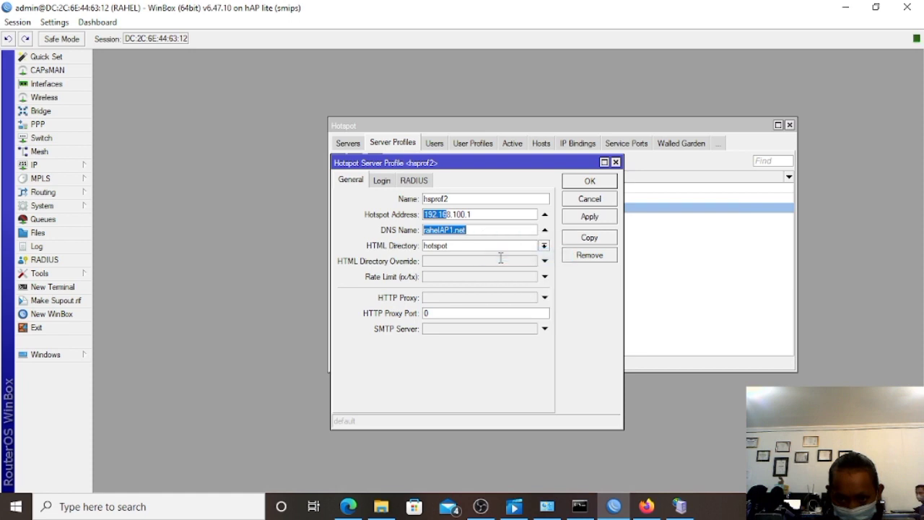
pyautogui.click(426, 229)
pyautogui.moveTo(426, 230); pyautogui.dragTo(467, 230)
pyautogui.rightClick(467, 230)
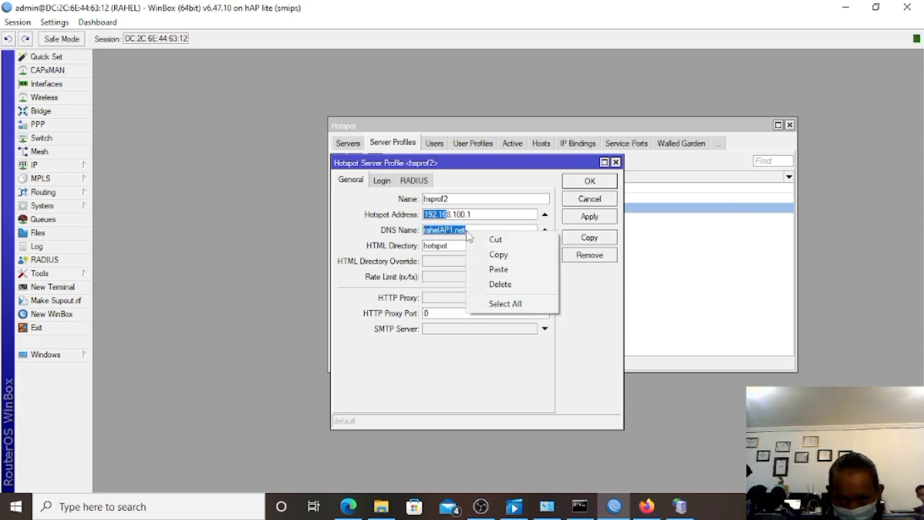
pyautogui.click(497, 254)
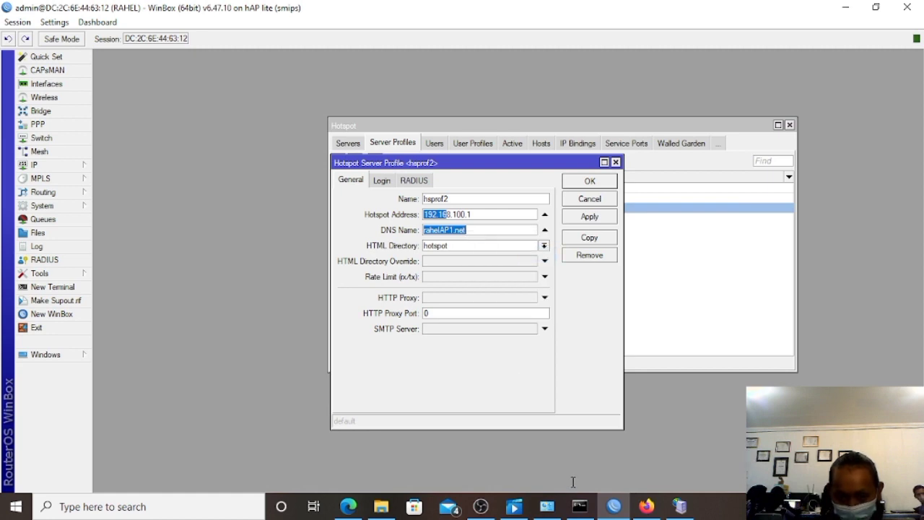
pyautogui.click(347, 506)
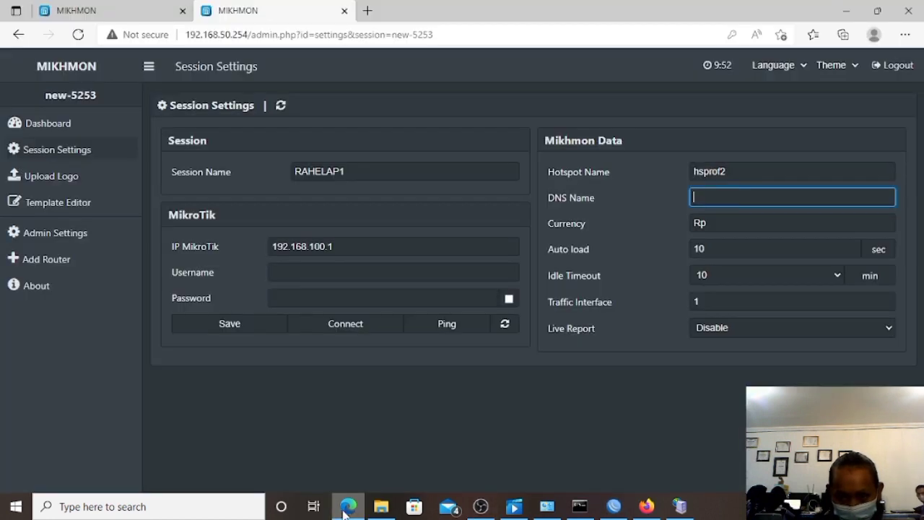
# Paste rahelAP1.net into the RAHELAP1 session's DNS Name field.
pyautogui.rightClick(706, 198)
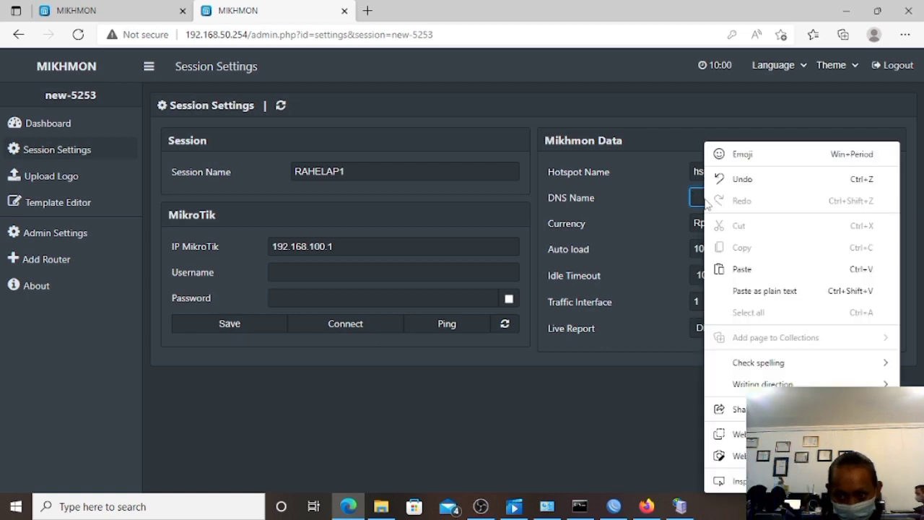
pyautogui.click(736, 268)
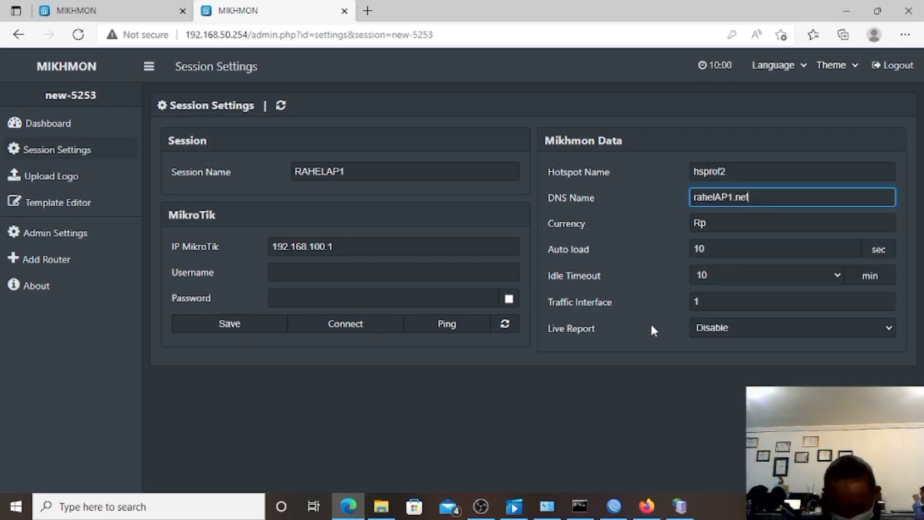
pyautogui.click(286, 273)
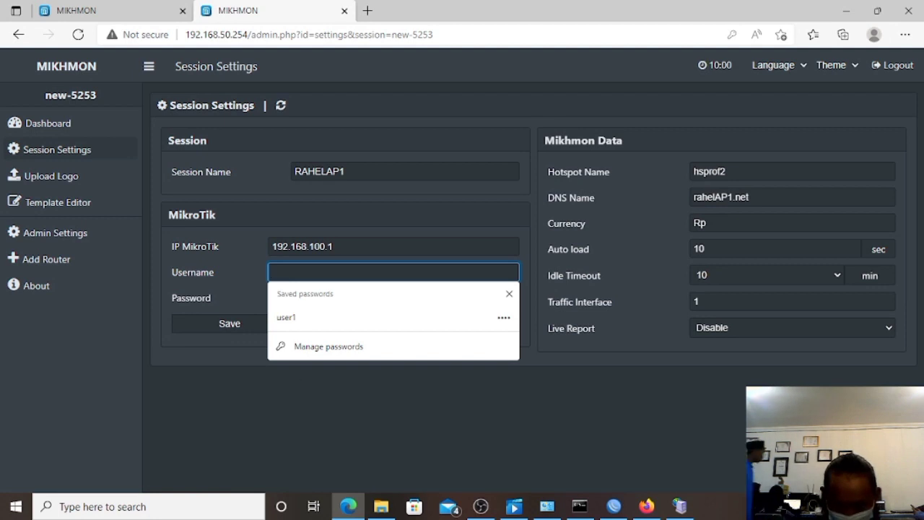
pyautogui.click(612, 511)
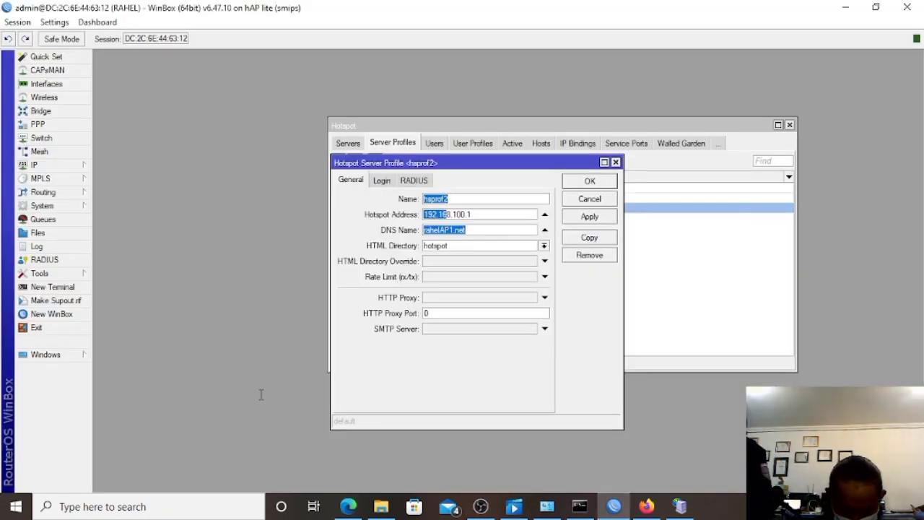
# In System > Users, add a router user named mikhmon in the full group.
pyautogui.moveTo(435, 231); pyautogui.dragTo(85, 379)
pyautogui.click(58, 206)
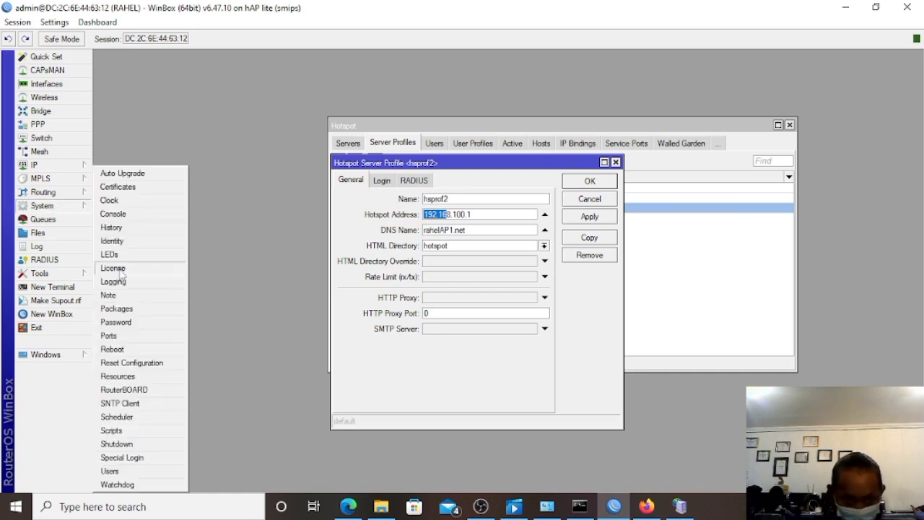
pyautogui.click(141, 473)
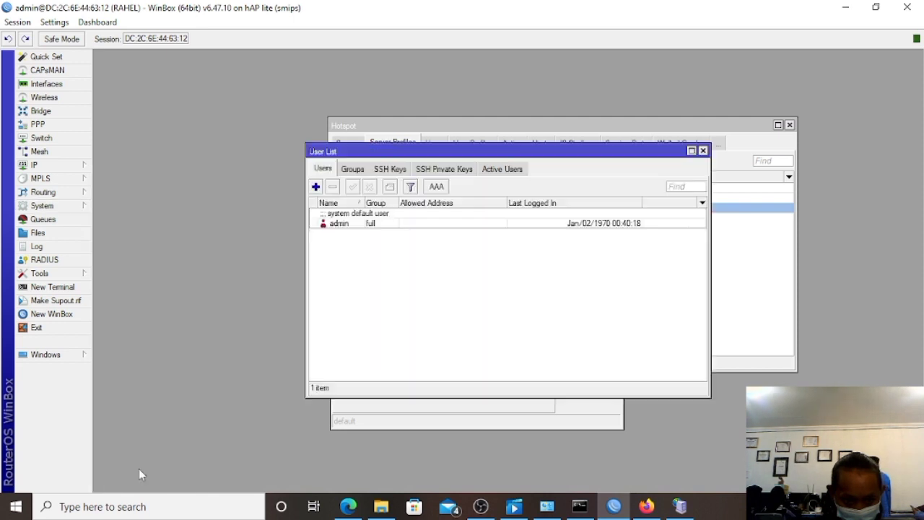
pyautogui.click(316, 188)
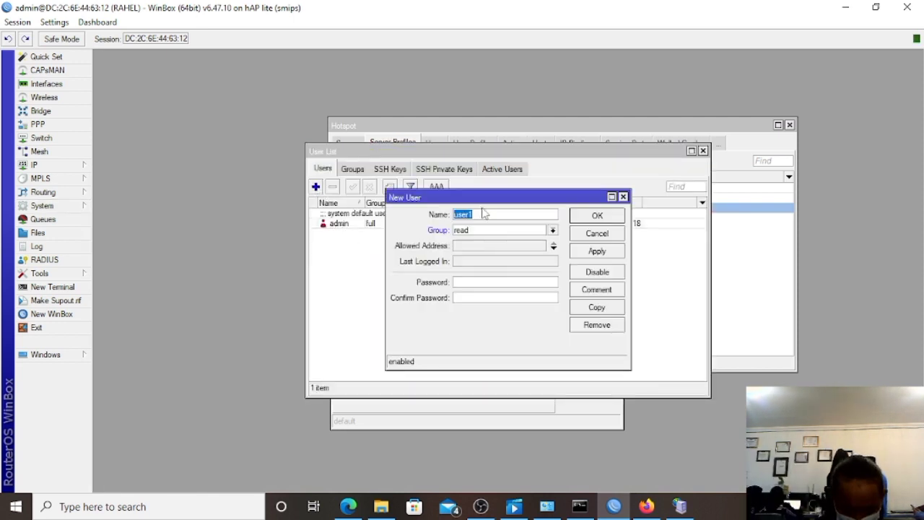
pyautogui.press('BackSpace')
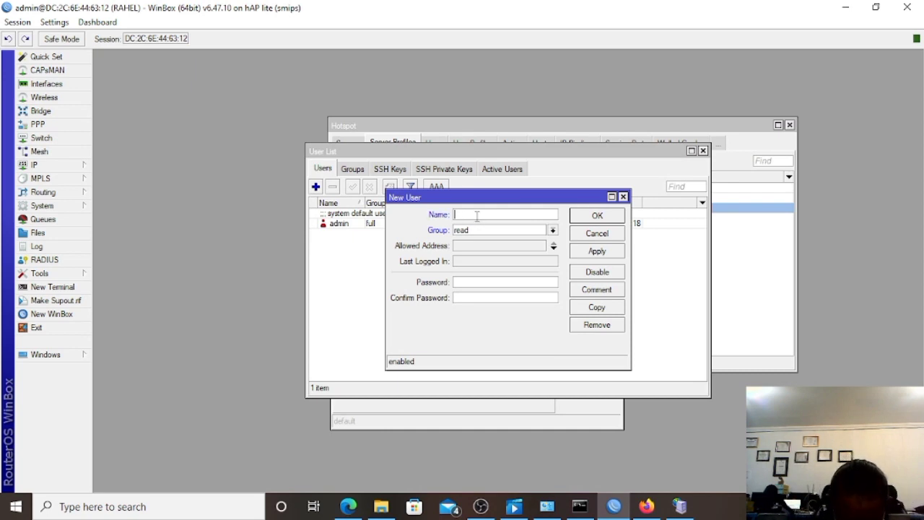
pyautogui.write('M')
pyautogui.write('mik')
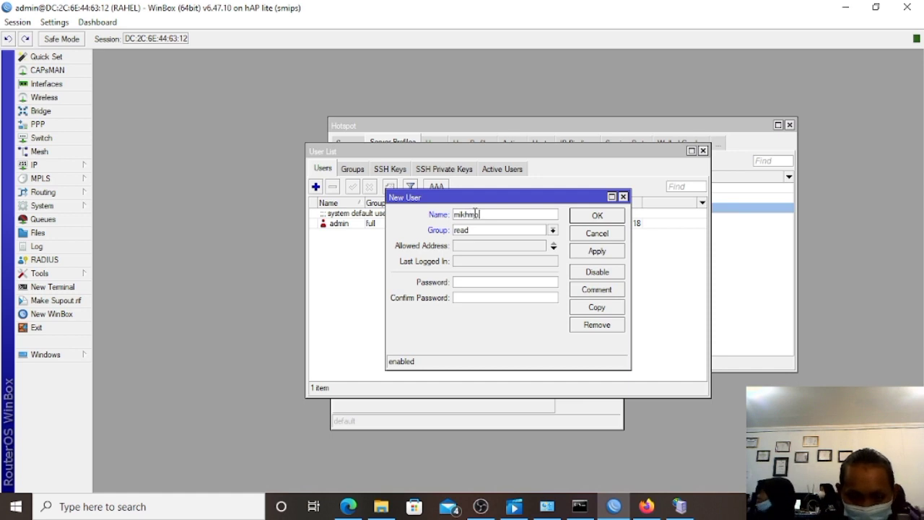
pyautogui.write('hmon')
pyautogui.click(482, 231)
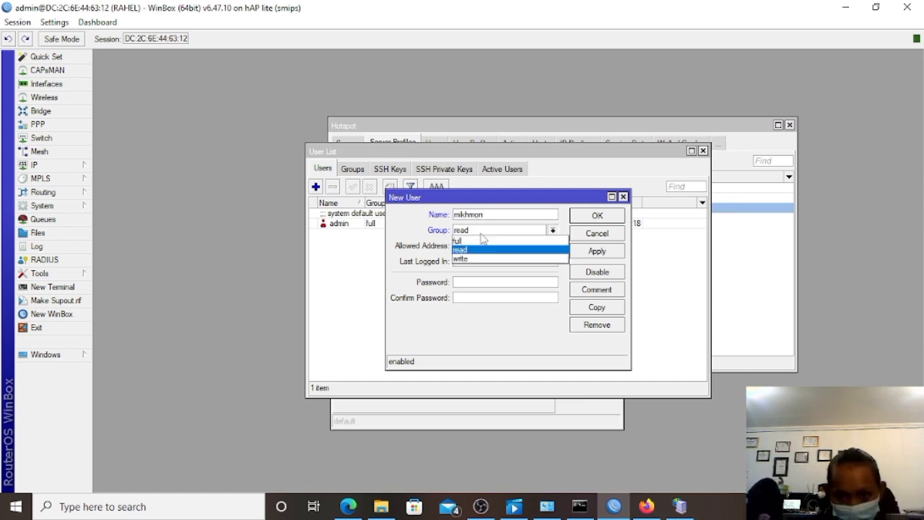
pyautogui.click(482, 241)
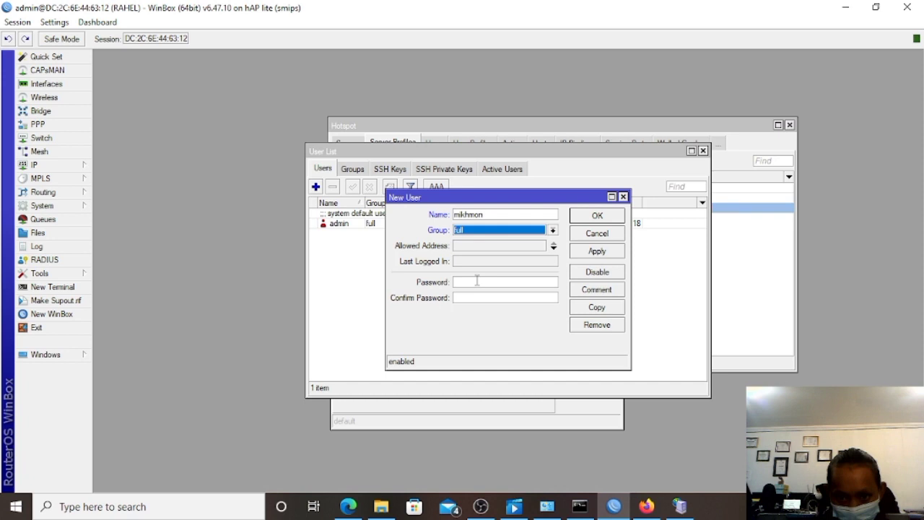
pyautogui.click(475, 284)
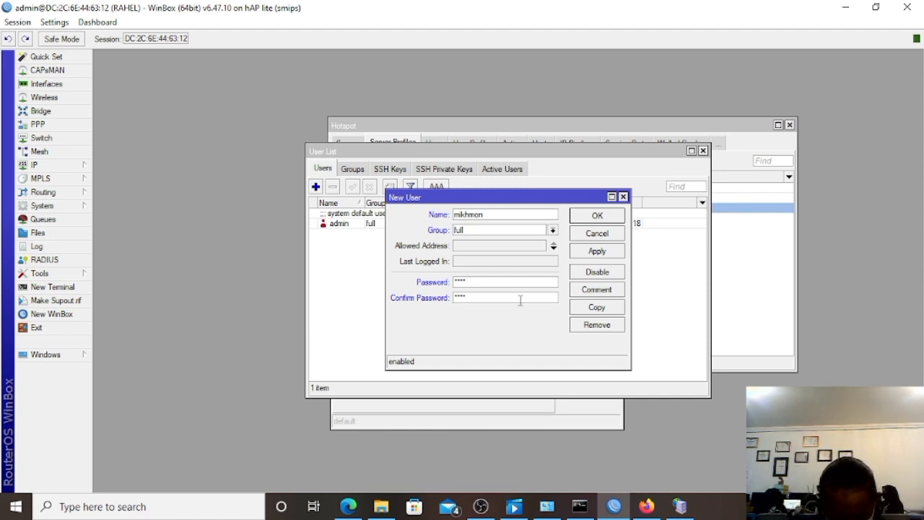
# Give the mikhmon user the comment USER MIKHMON and save it.
pyautogui.click(612, 289)
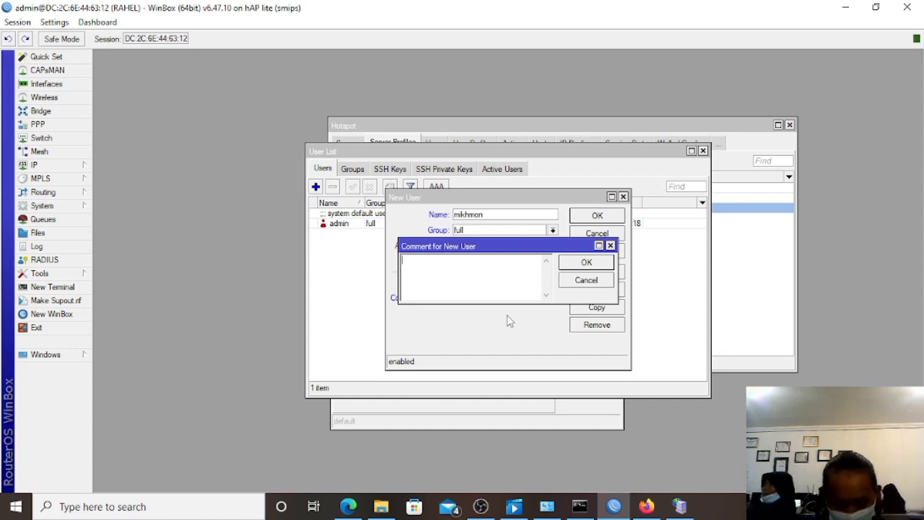
pyautogui.write('USE')
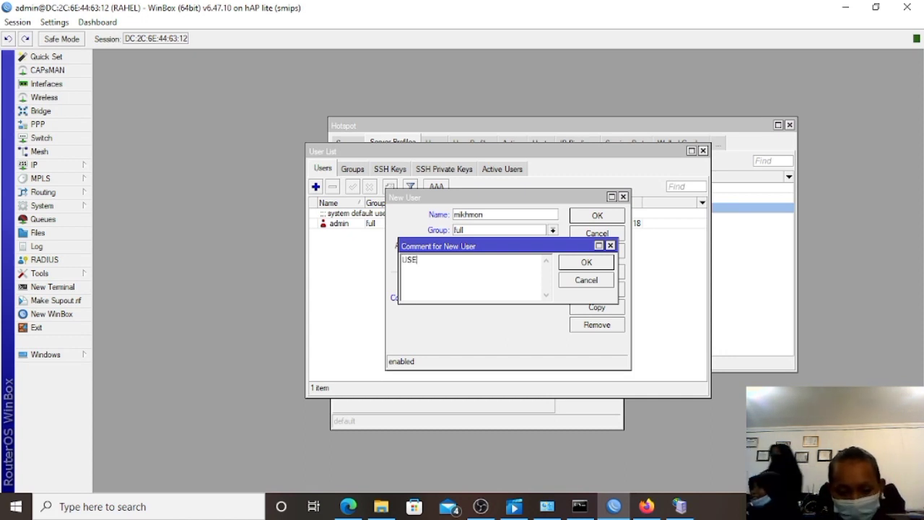
pyautogui.write('R MIKHMON')
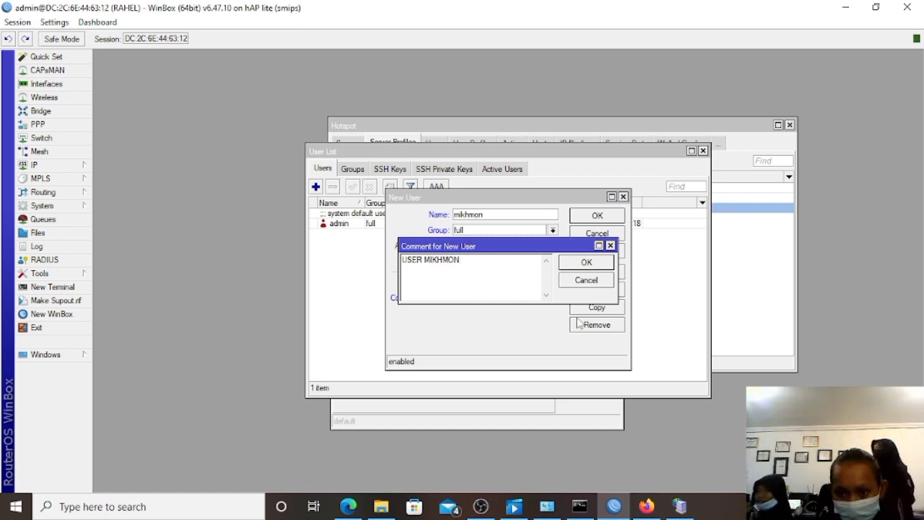
pyautogui.click(586, 262)
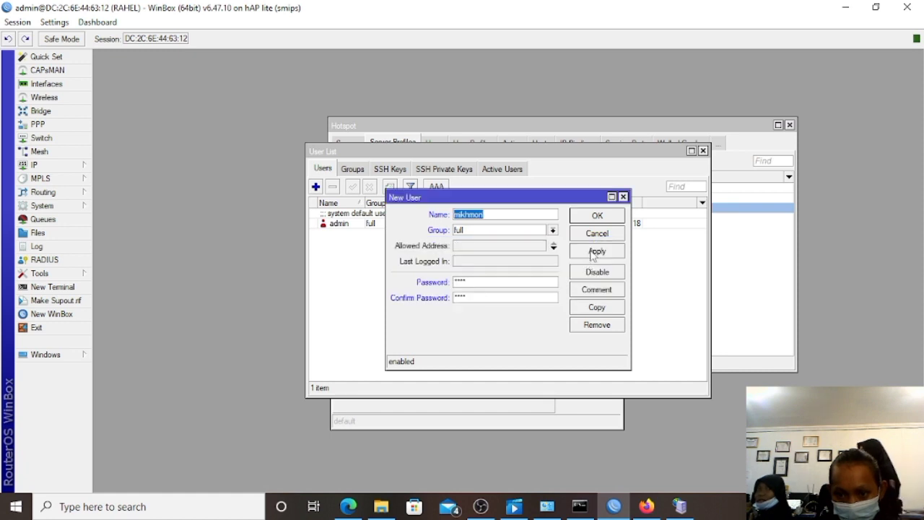
pyautogui.click(596, 252)
pyautogui.click(597, 217)
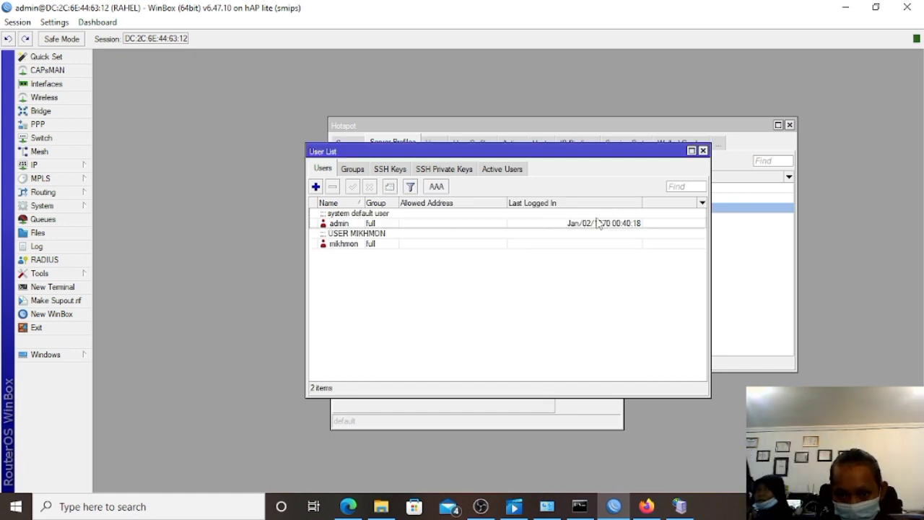
pyautogui.click(349, 507)
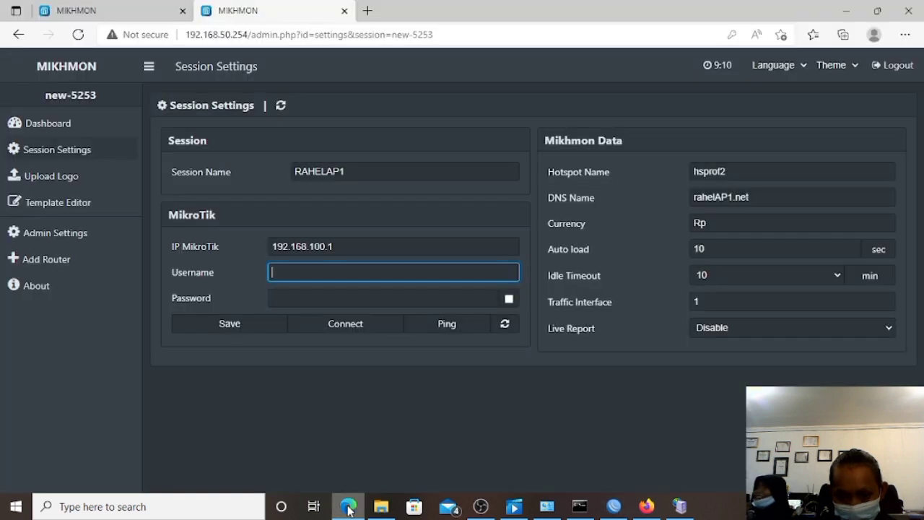
# Enter router user mikhmon and its password, save, confirm Ping OK, and connect.
pyautogui.click(292, 272)
pyautogui.write('mikh')
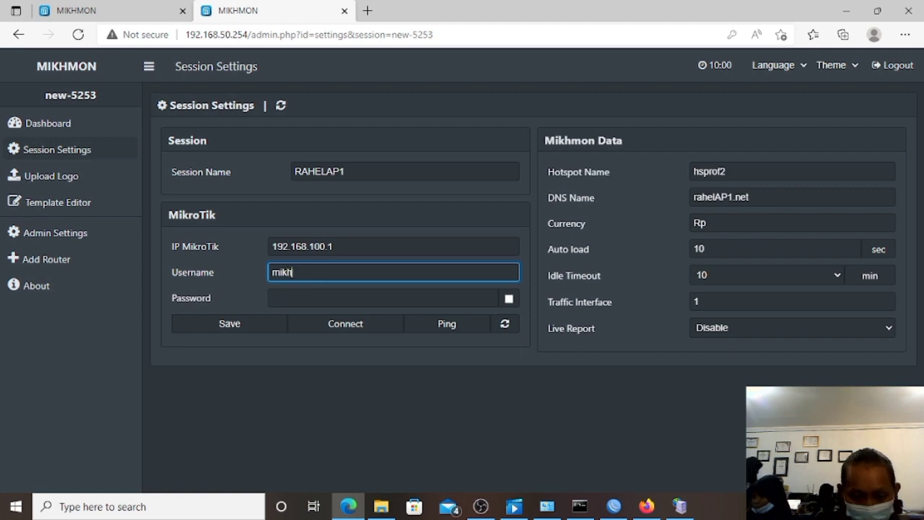
pyautogui.write('mon')
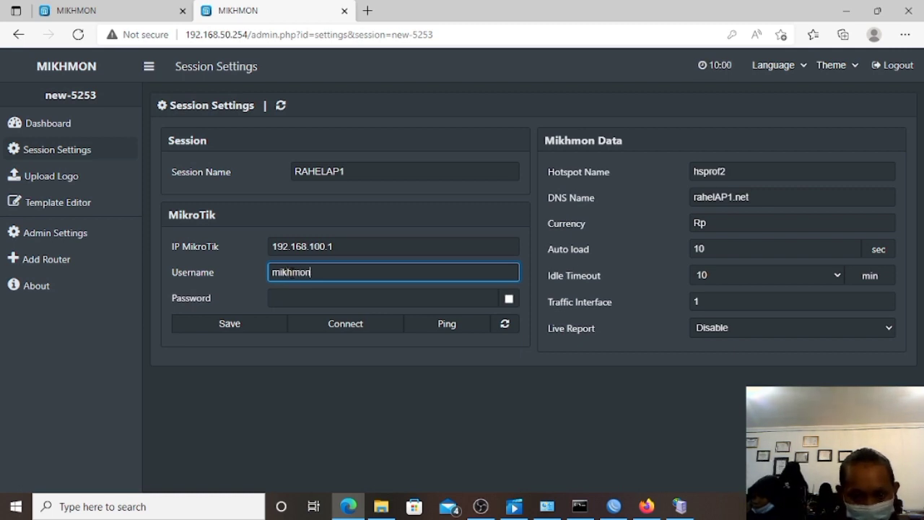
pyautogui.click(293, 298)
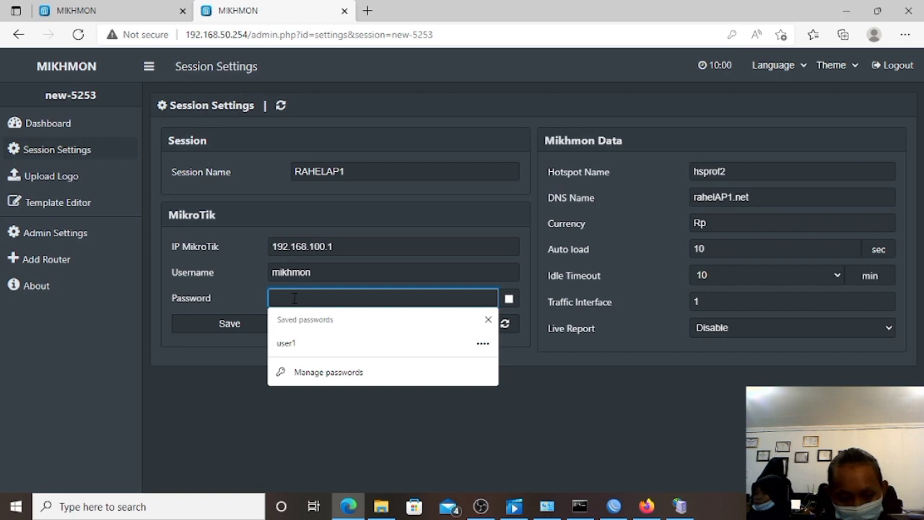
pyautogui.write('1234')
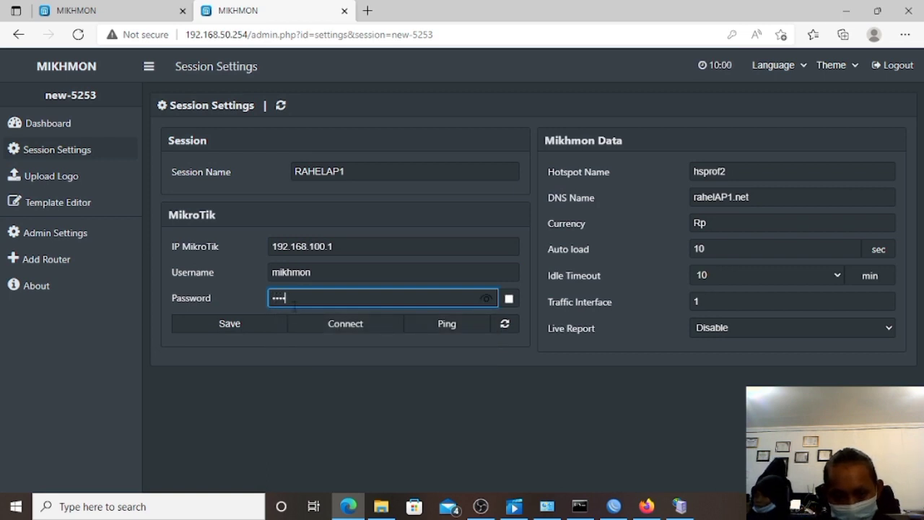
pyautogui.click(266, 327)
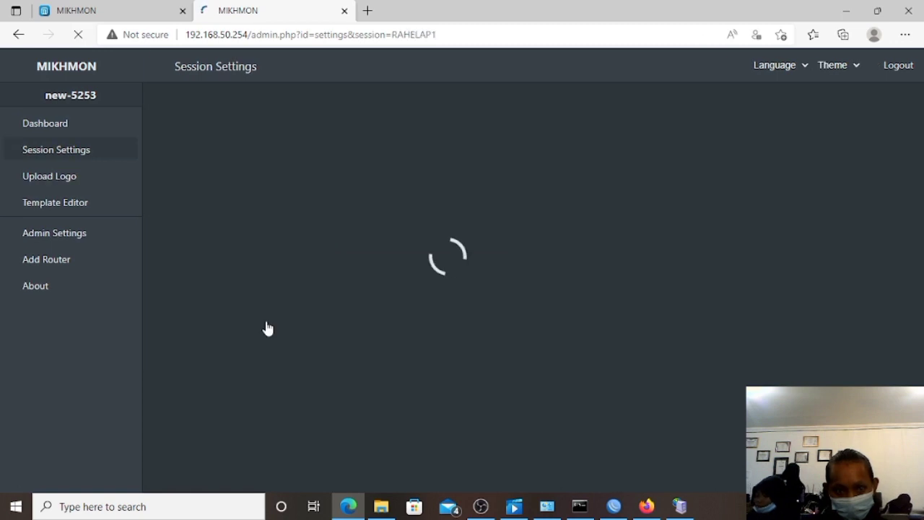
pyautogui.click(421, 326)
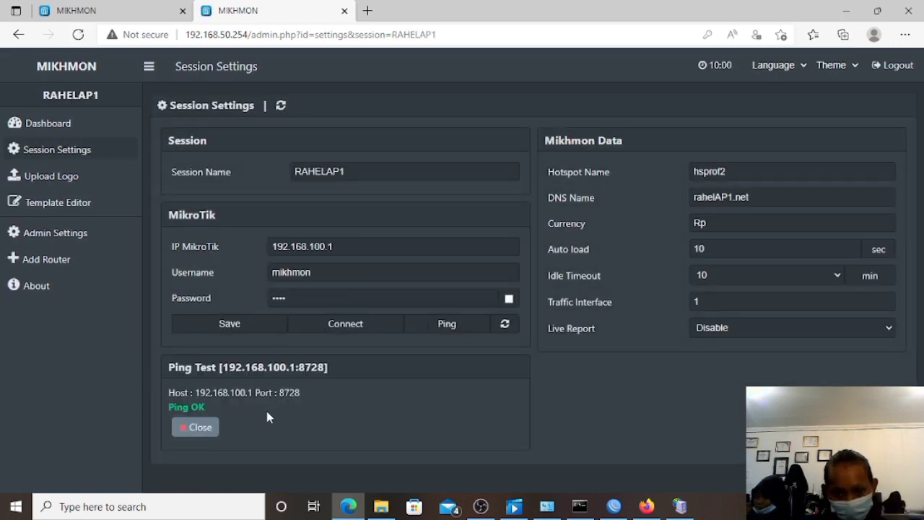
pyautogui.click(353, 327)
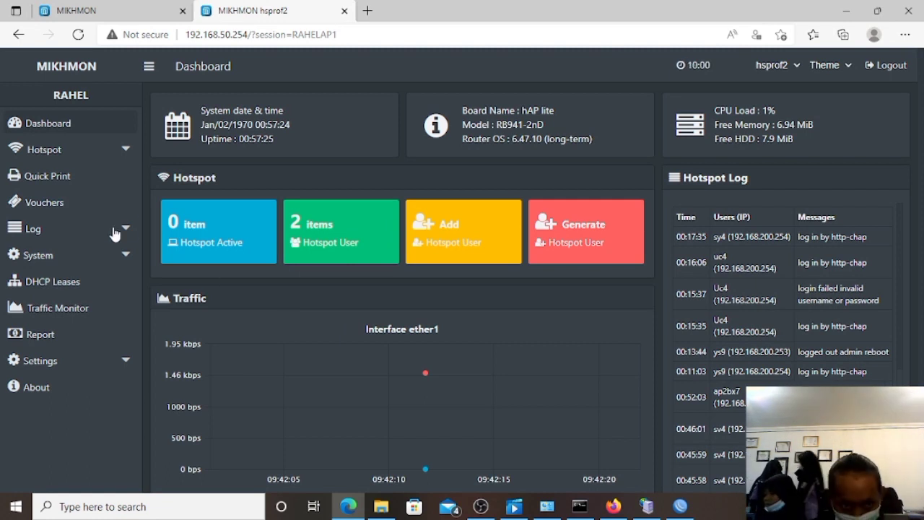
# Begin a hotspot user profile named 1jam2kAP1 and open its Address Pool list.
pyautogui.click(76, 161)
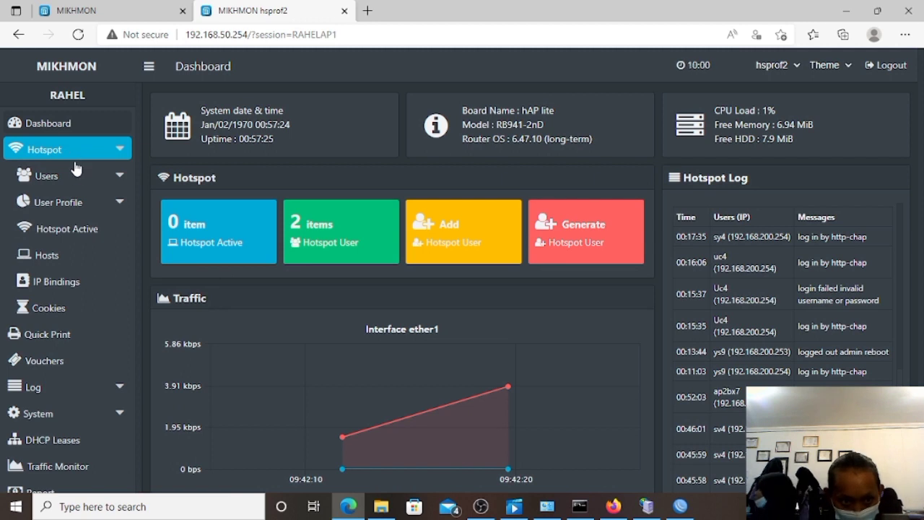
pyautogui.click(78, 203)
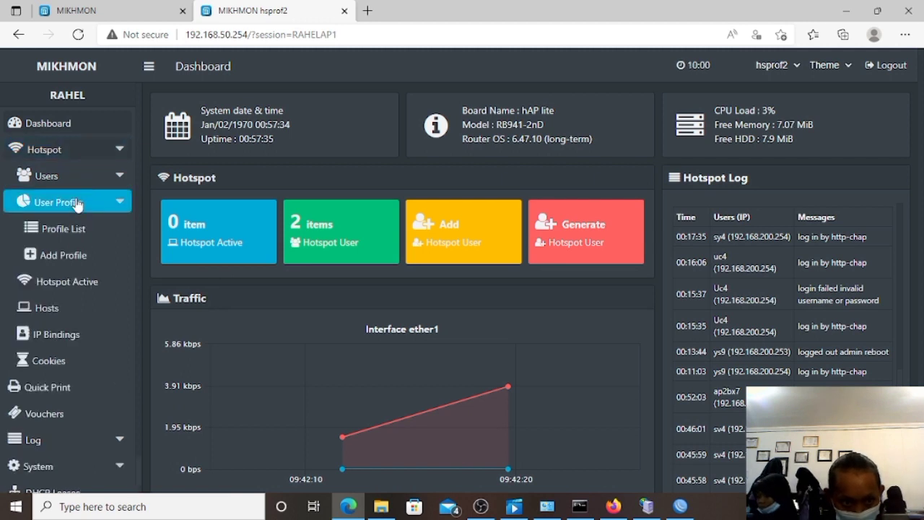
pyautogui.click(79, 255)
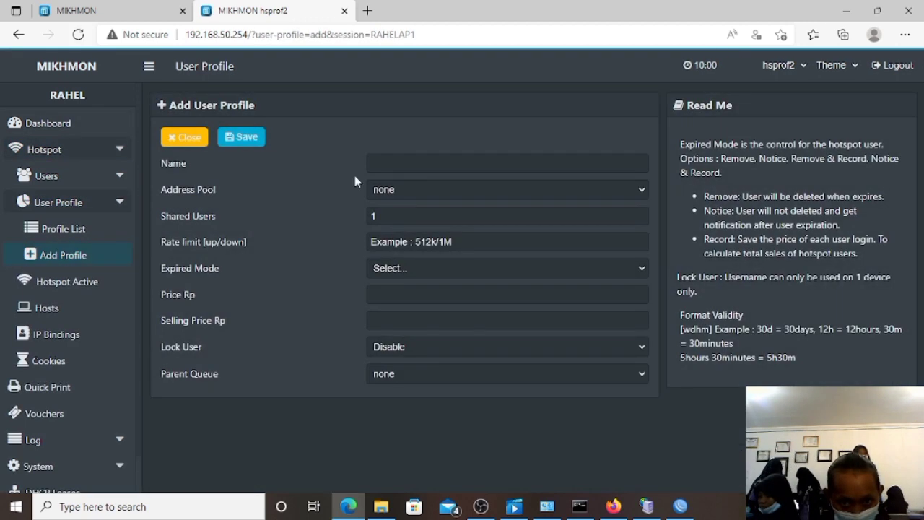
pyautogui.click(385, 164)
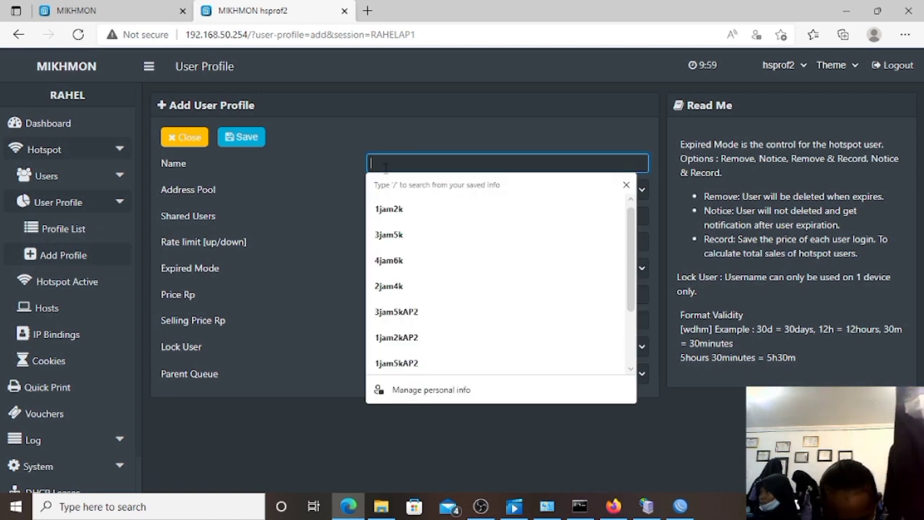
pyautogui.write('1ja')
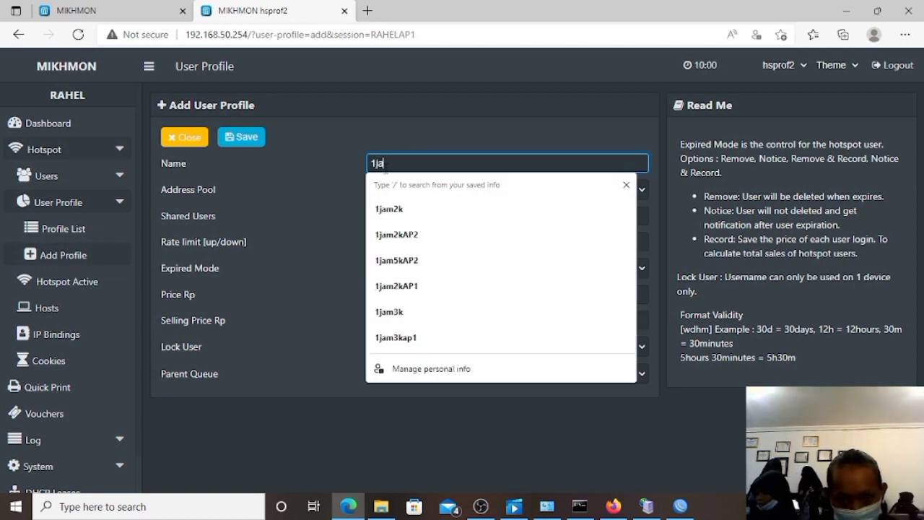
pyautogui.write('m2kap1')
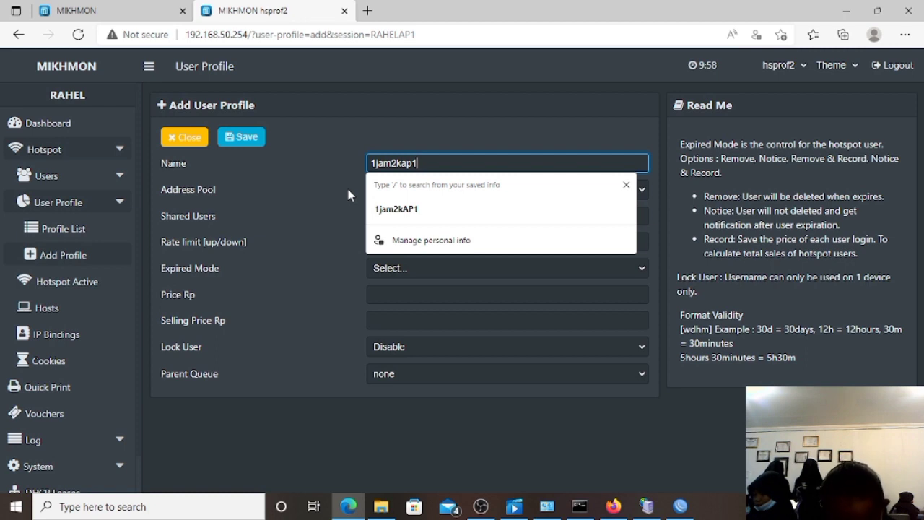
pyautogui.press('BackSpace')
pyautogui.press('BackSpace')
pyautogui.press('BackSpace')
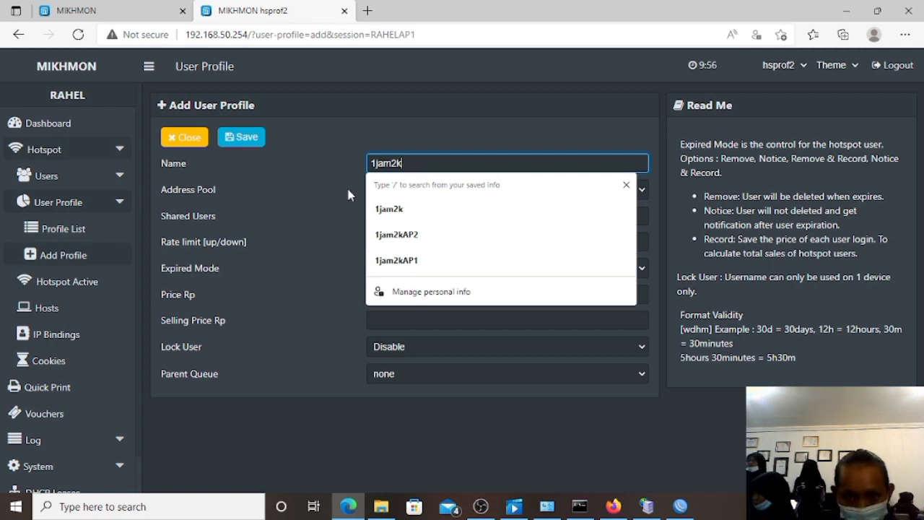
pyautogui.write('AP1')
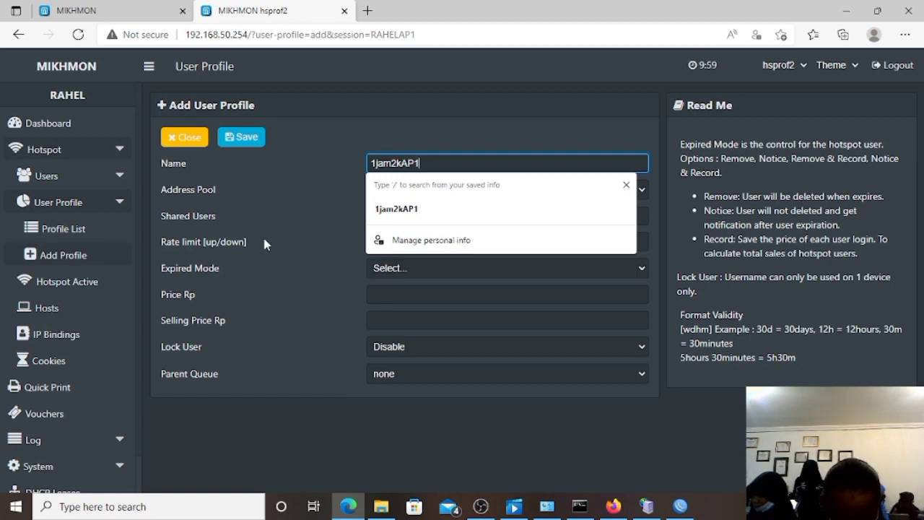
pyautogui.press('Escape')
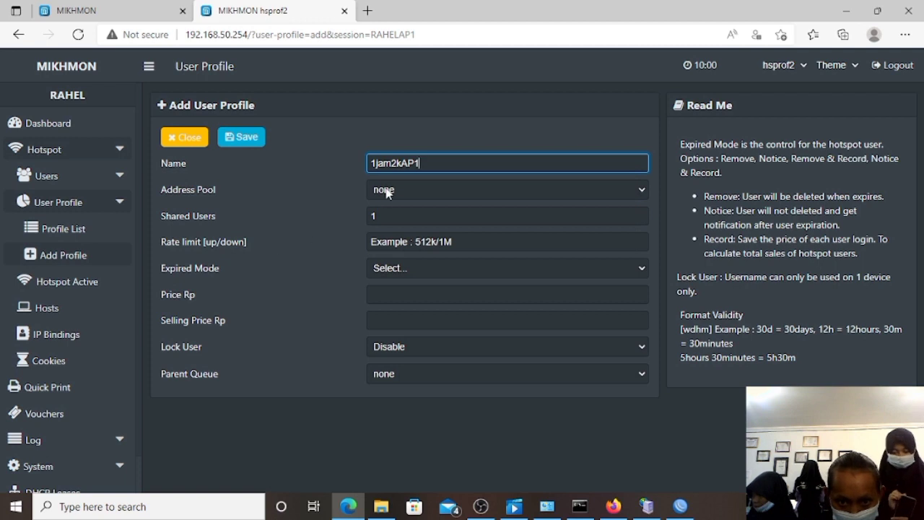
pyautogui.click(388, 191)
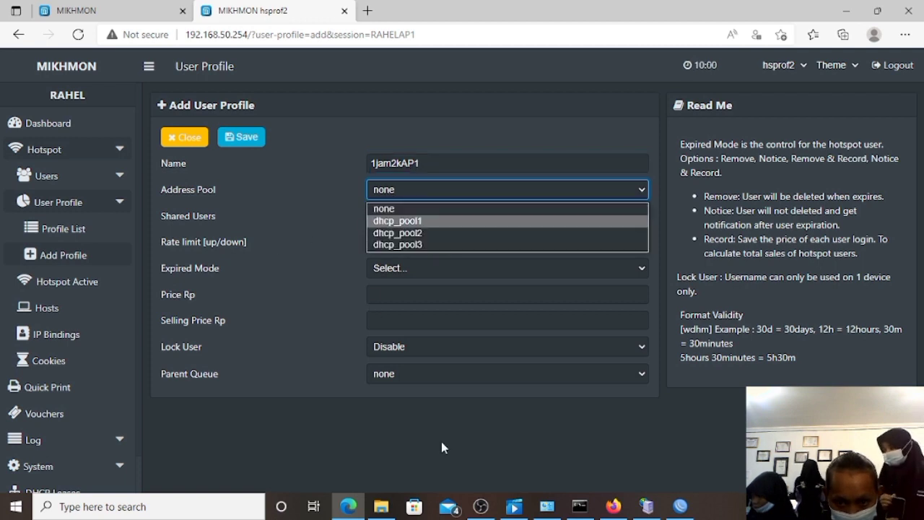
pyautogui.click(680, 506)
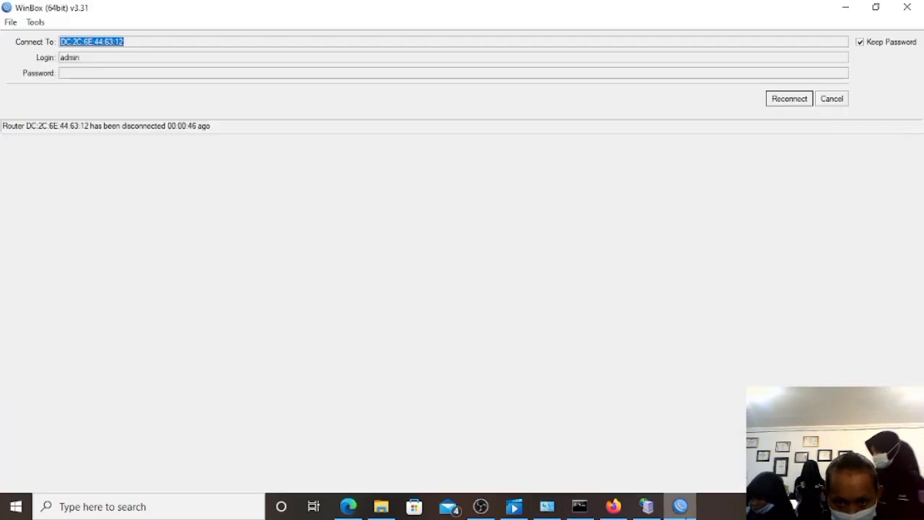
# Reconnect WinBox and confirm dhcp_pool3 spans 192.168.100.2–192.168.100.254 in IP > Pool.
pyautogui.click(789, 99)
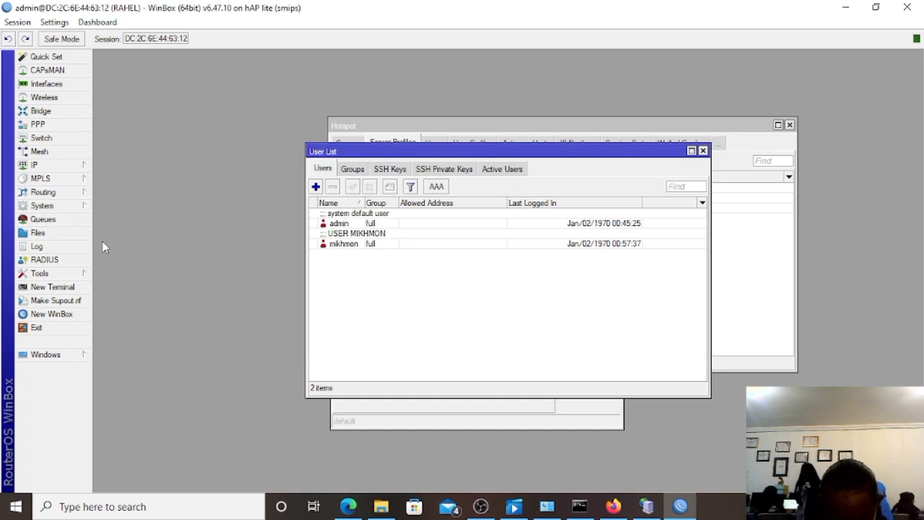
pyautogui.click(58, 166)
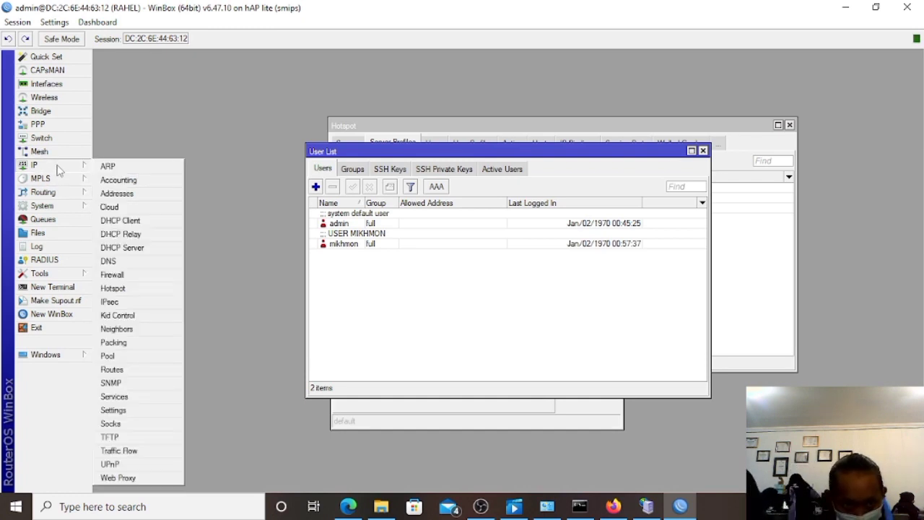
pyautogui.click(141, 356)
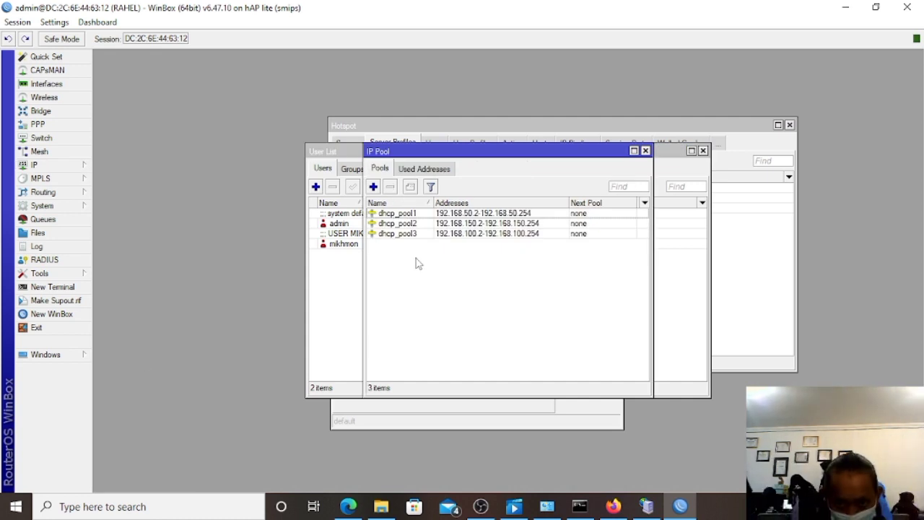
pyautogui.click(442, 234)
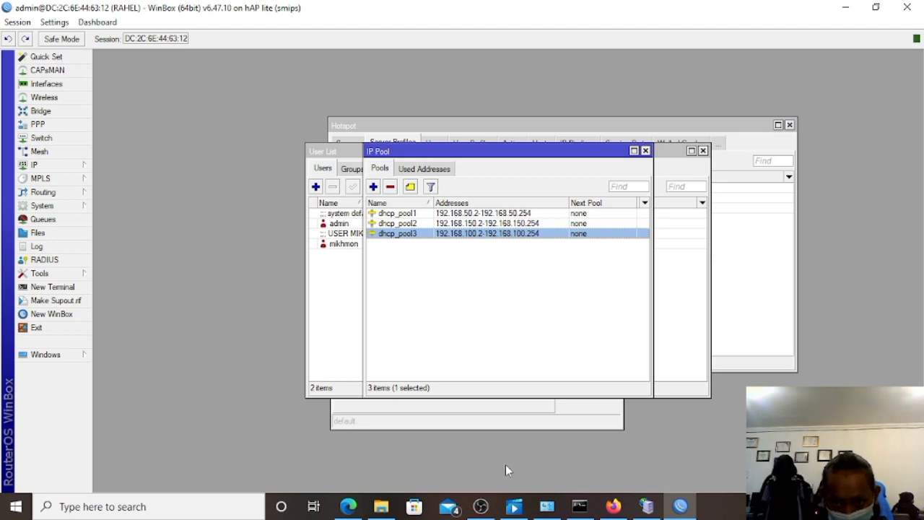
pyautogui.click(365, 504)
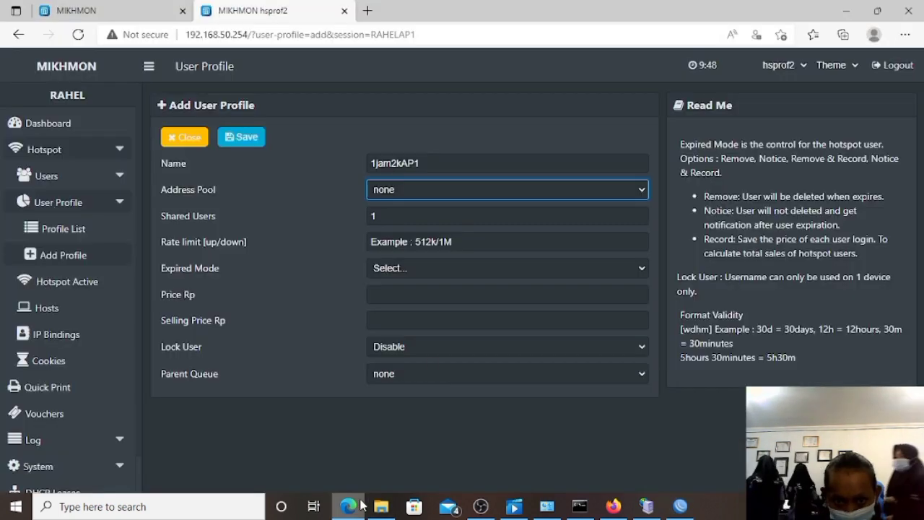
# Give the 1jam2kAP1 profile address pool dhcp_pool3 and rate limit 1M/1M.
pyautogui.click(447, 194)
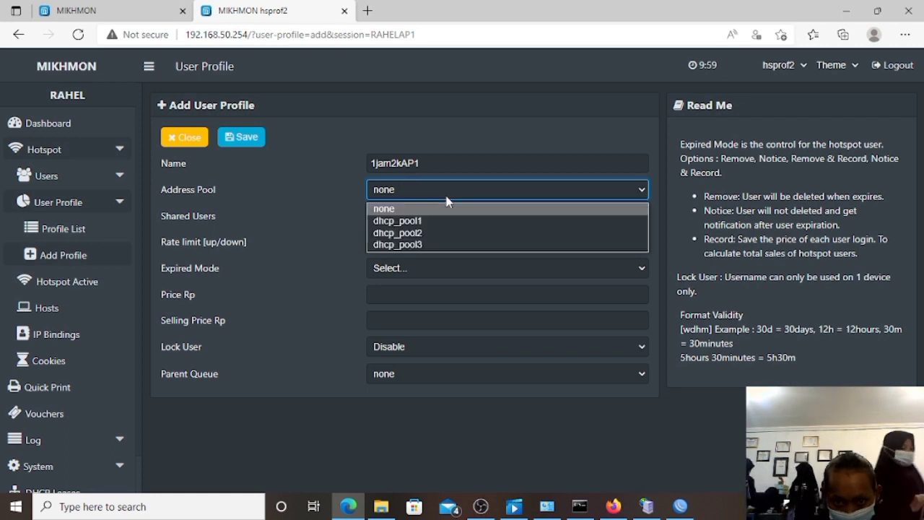
pyautogui.click(441, 245)
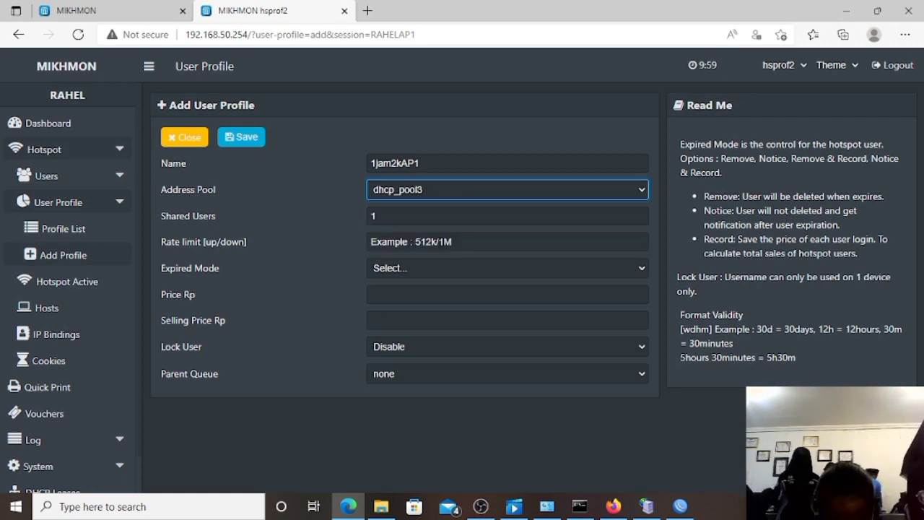
pyautogui.click(417, 242)
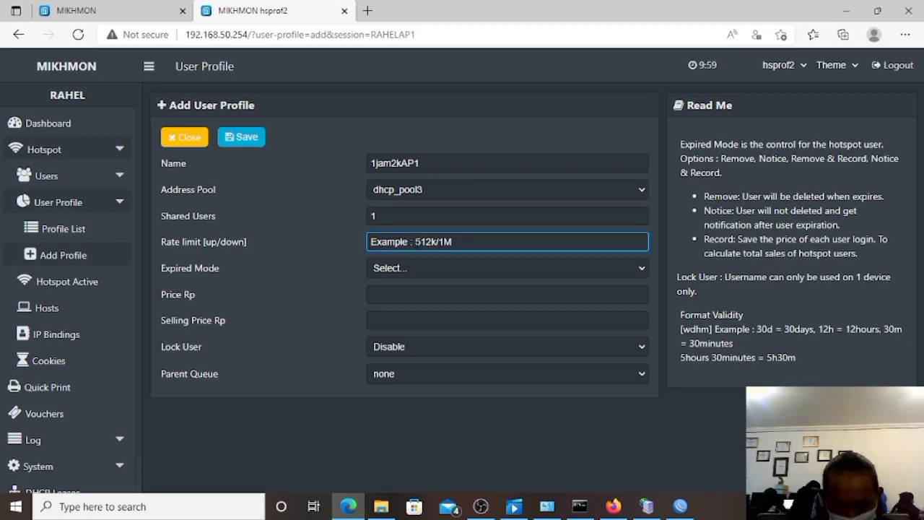
pyautogui.write('1m')
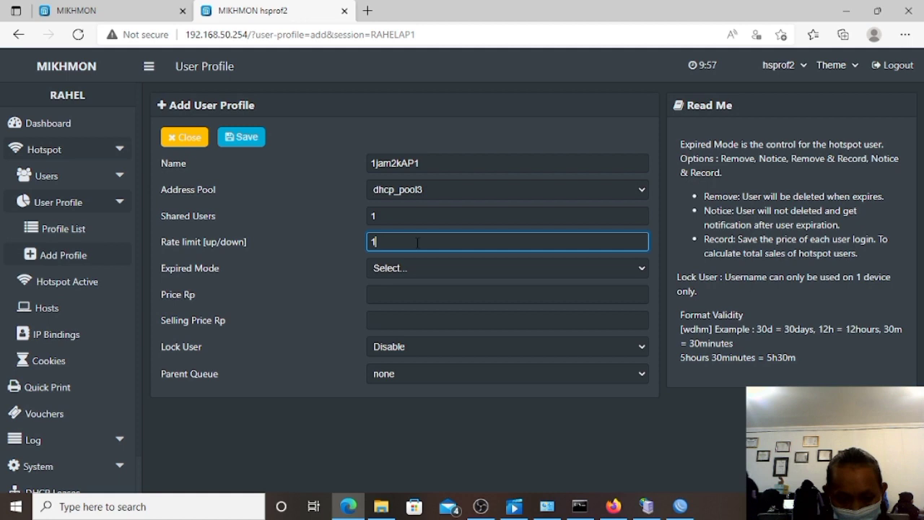
pyautogui.write('M')
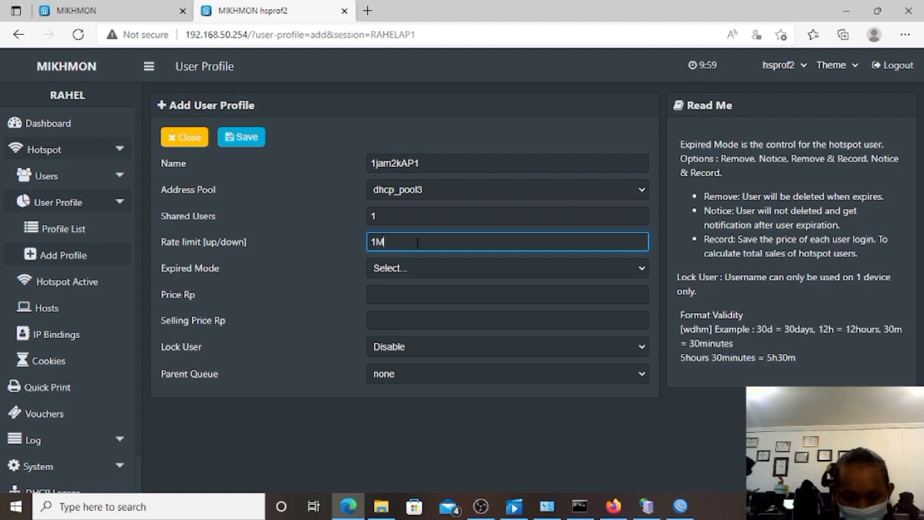
pyautogui.write('/')
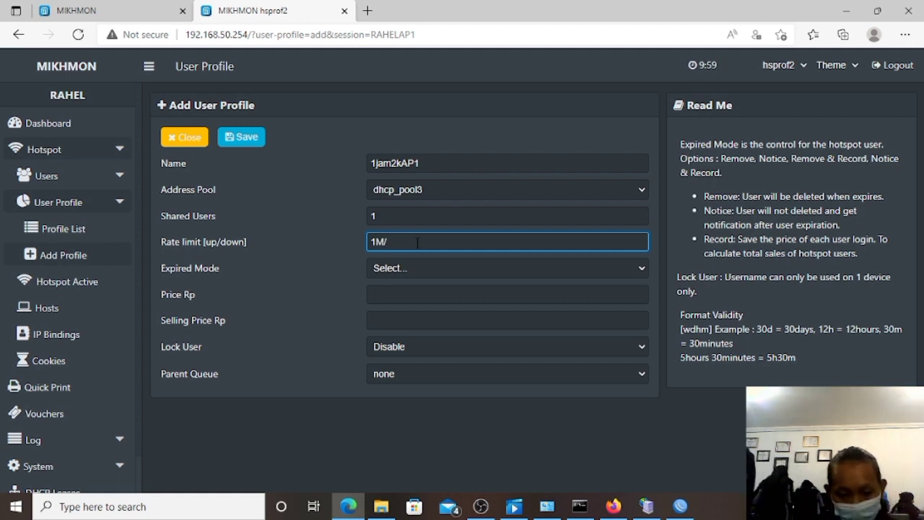
pyautogui.write('1M')
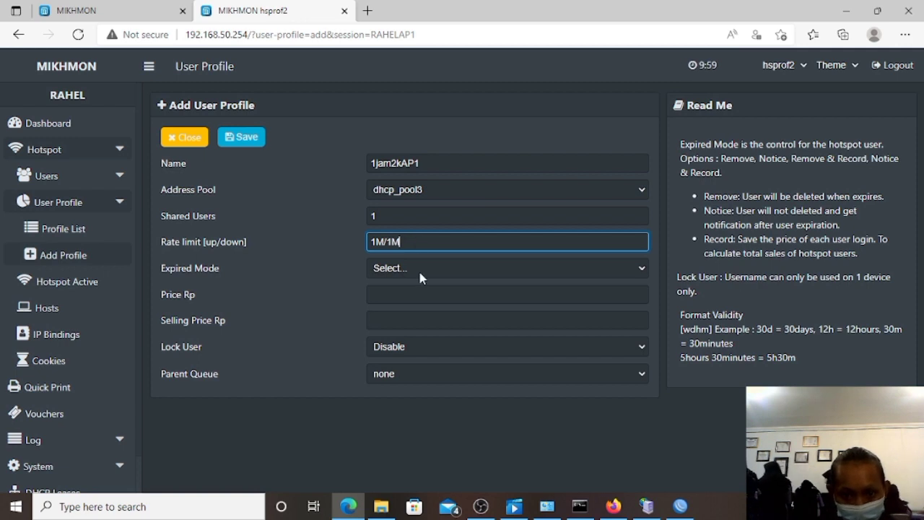
# Set expired mode to Remove, validity 1d, and both price and selling price to 2000.
pyautogui.click(418, 269)
pyautogui.click(418, 311)
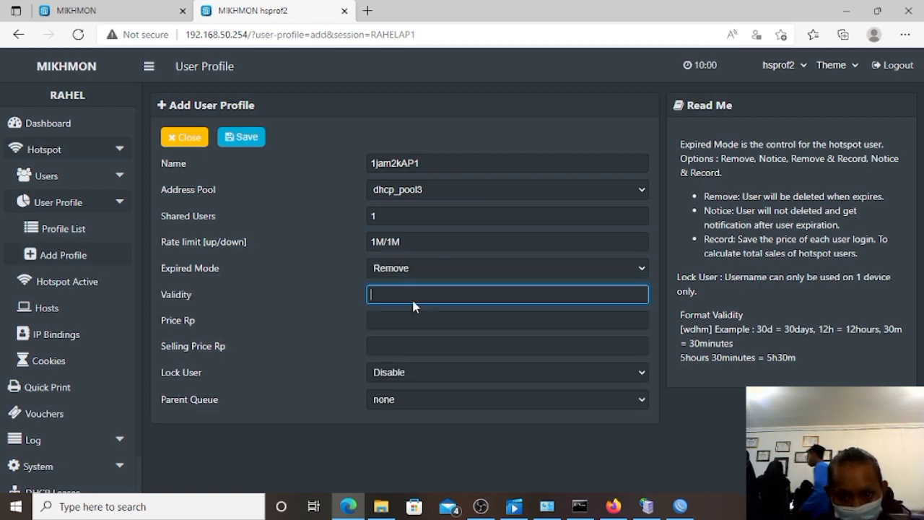
pyautogui.write('1D')
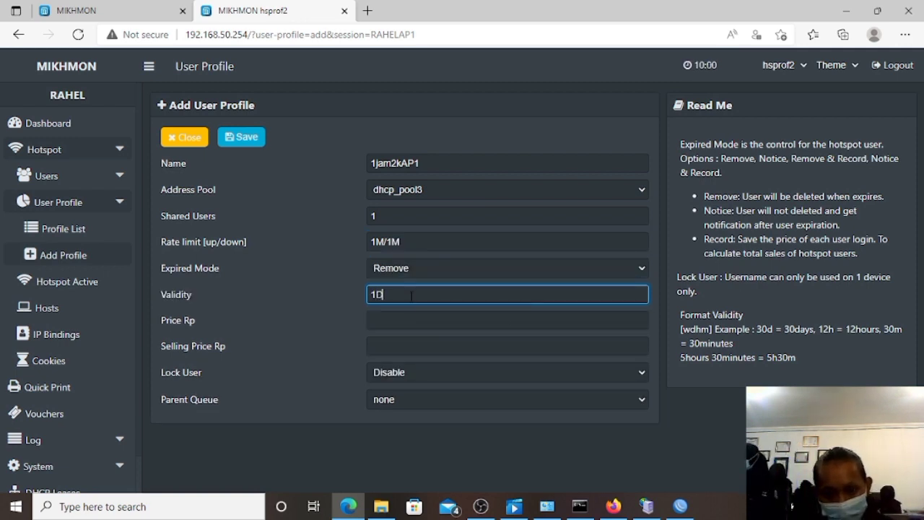
pyautogui.press('BackSpace')
pyautogui.write('d')
pyautogui.click(402, 325)
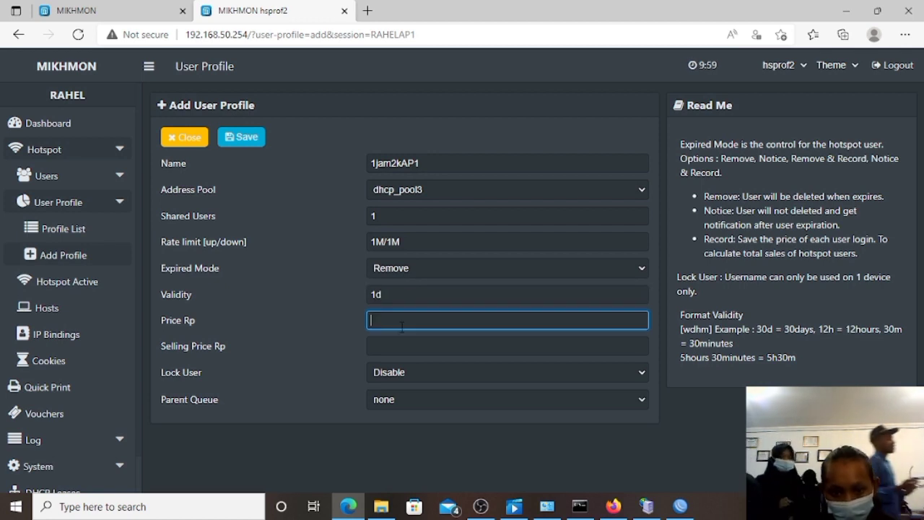
pyautogui.write('2000')
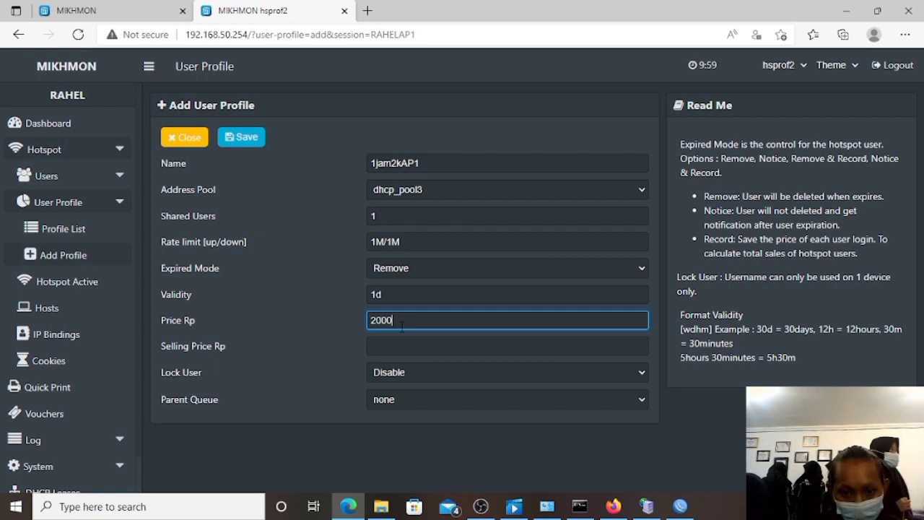
pyautogui.click(400, 345)
pyautogui.write('2000')
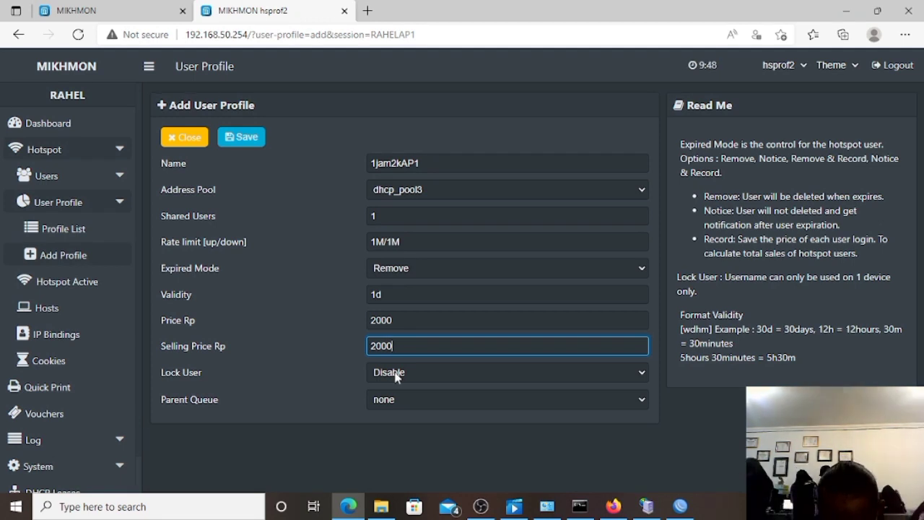
# Enable Lock User and save the 1jam2kAP1 profile.
pyautogui.click(396, 372)
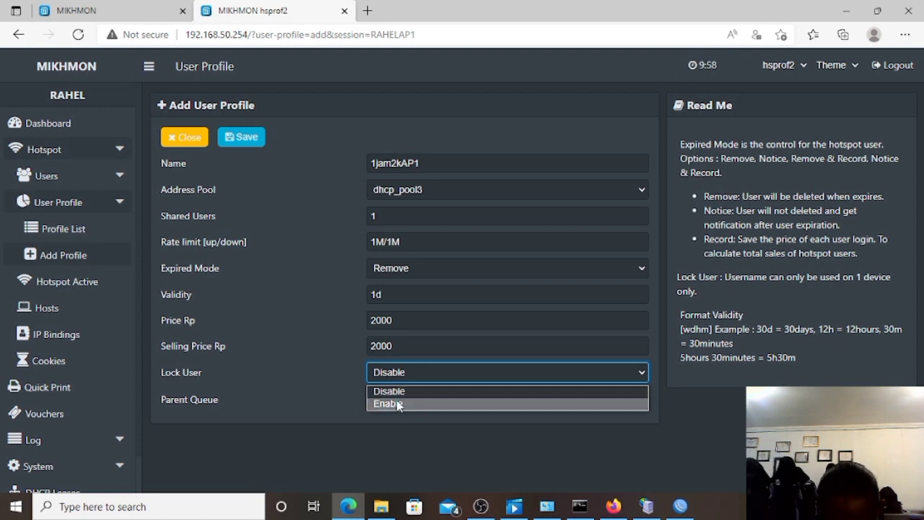
pyautogui.click(390, 404)
pyautogui.click(249, 139)
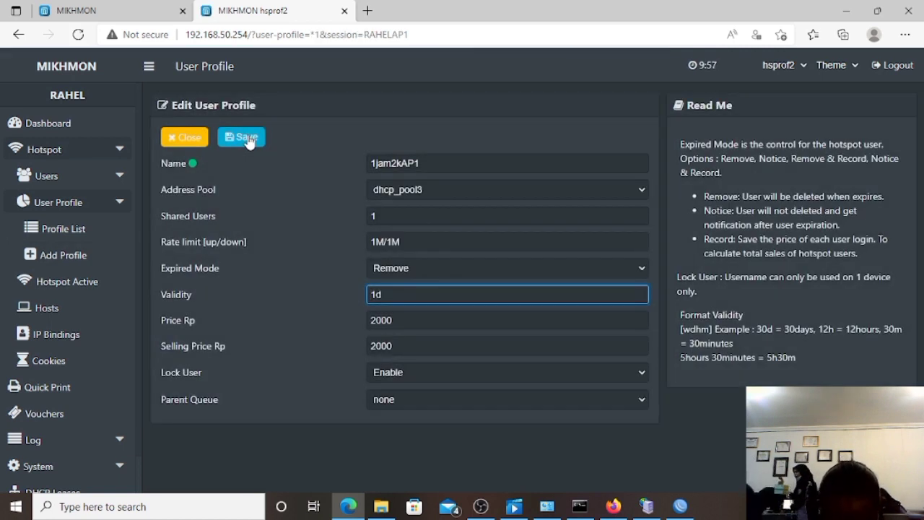
pyautogui.click(82, 257)
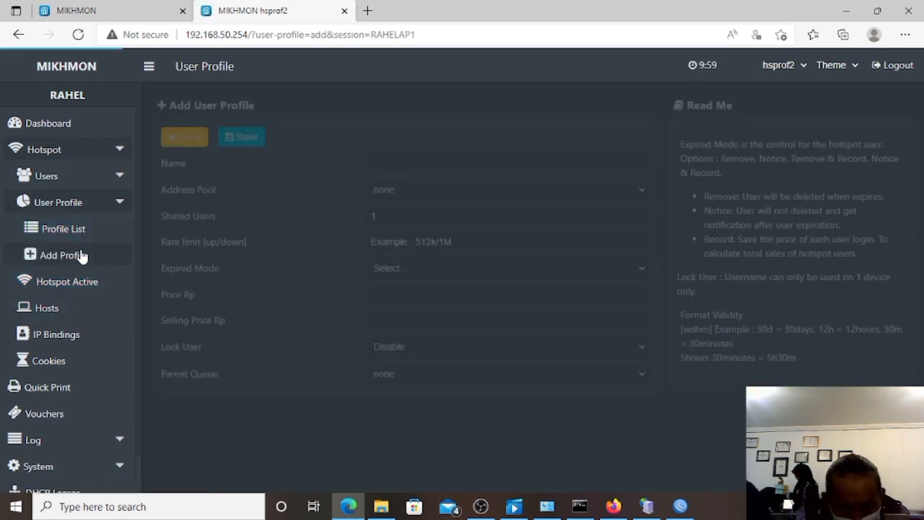
# Name the new profile 3jam5kAP1 and assign address pool dhcp_pool3.
pyautogui.click(378, 162)
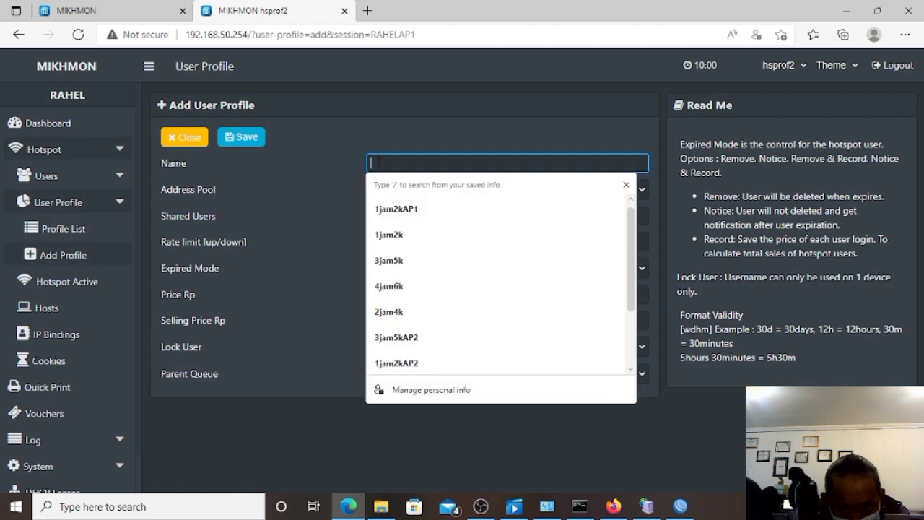
pyautogui.write('3ja')
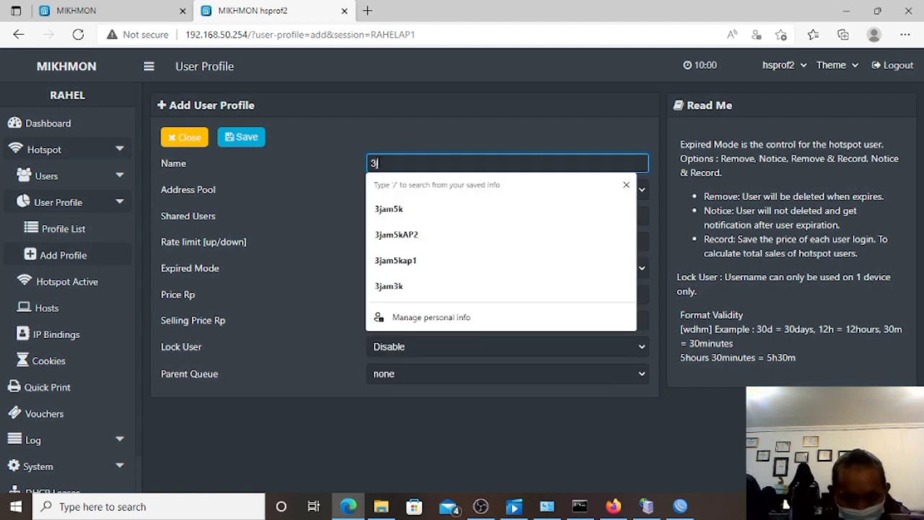
pyautogui.write('m5')
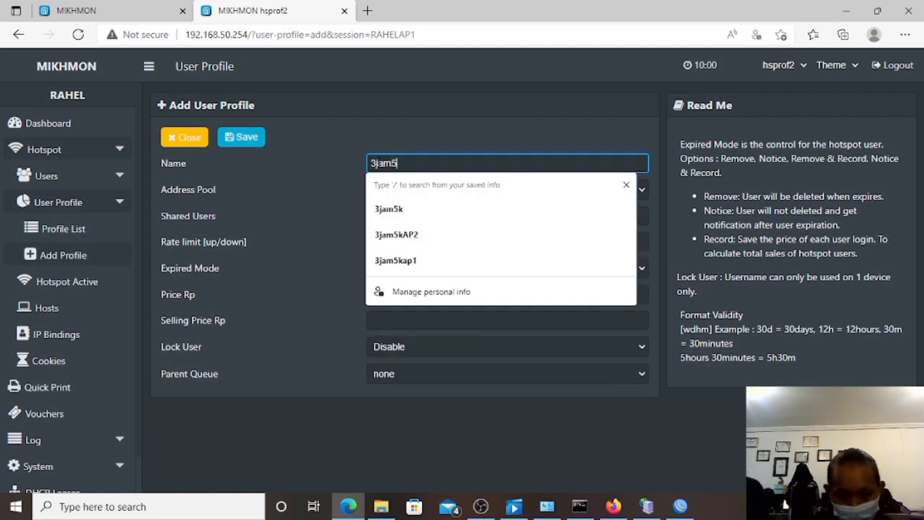
pyautogui.write('kAP1')
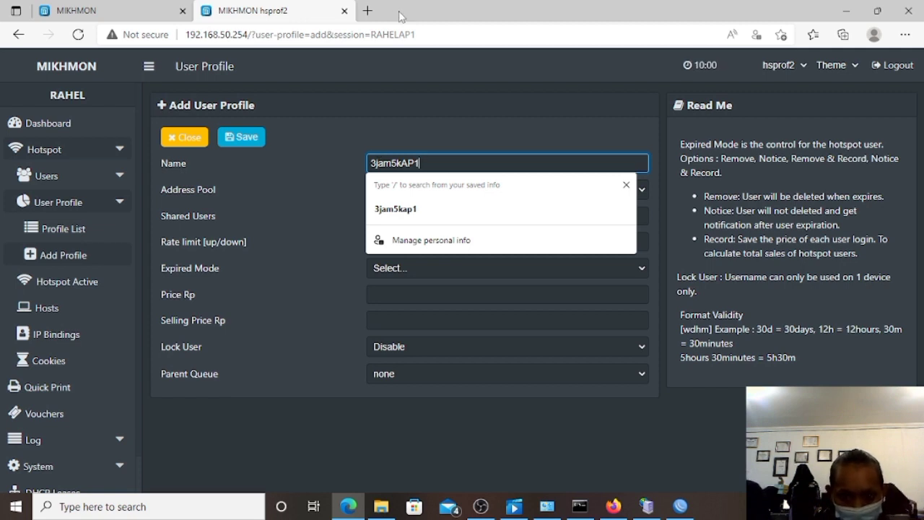
pyautogui.press('Escape')
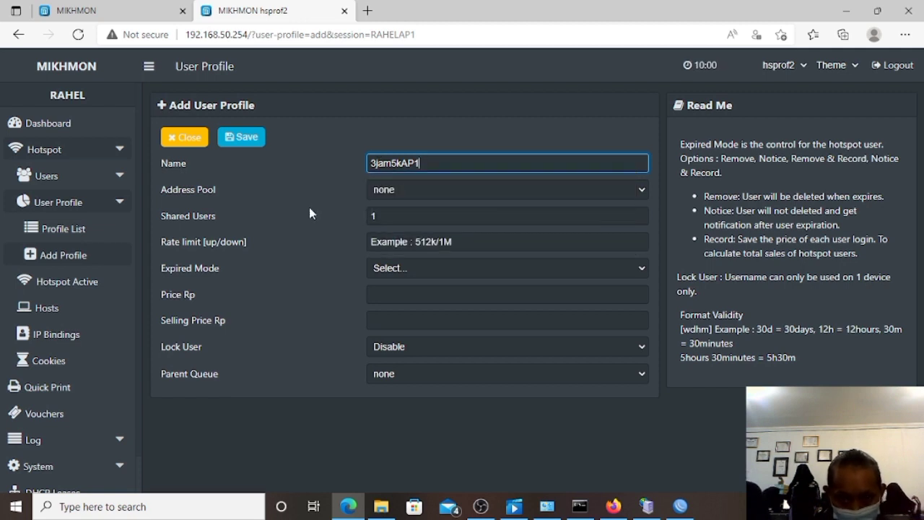
pyautogui.click(397, 185)
pyautogui.click(397, 243)
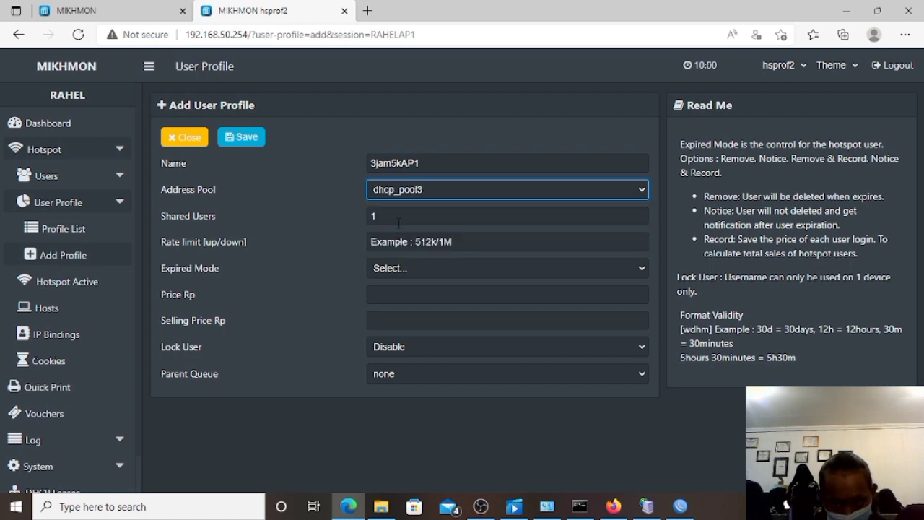
# Check the router's IP pools in WinBox, then return to the Mikhmon profile form.
pyautogui.click(679, 505)
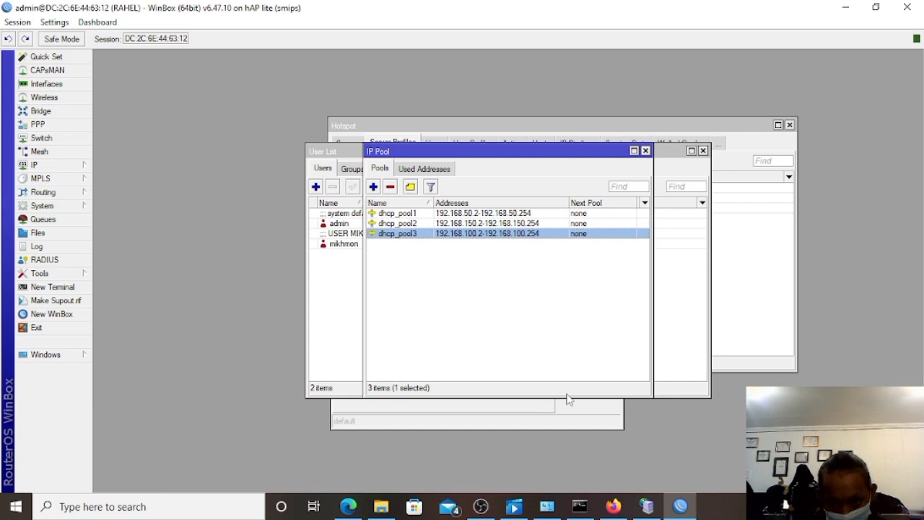
pyautogui.click(348, 506)
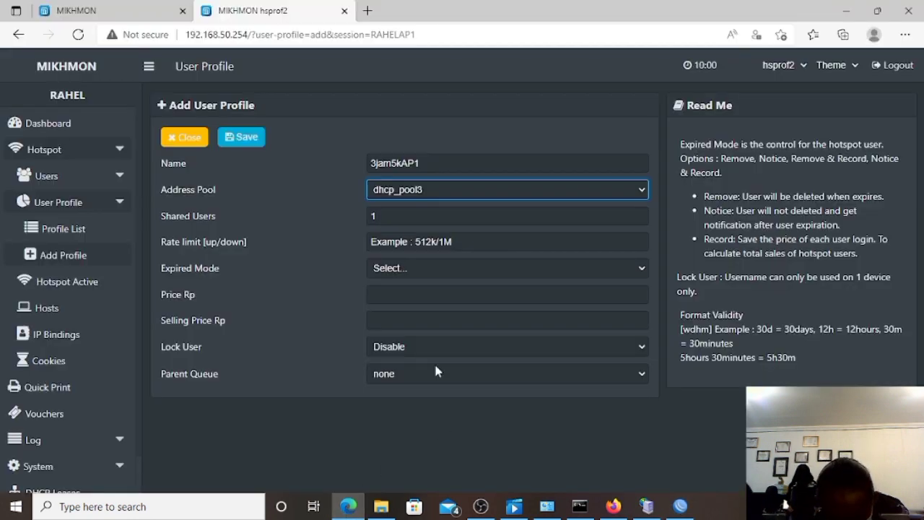
pyautogui.click(409, 242)
# Set rate limit 1M/1M, expired mode Remove, validity 1d, and price and selling price 5000.
pyautogui.write('1')
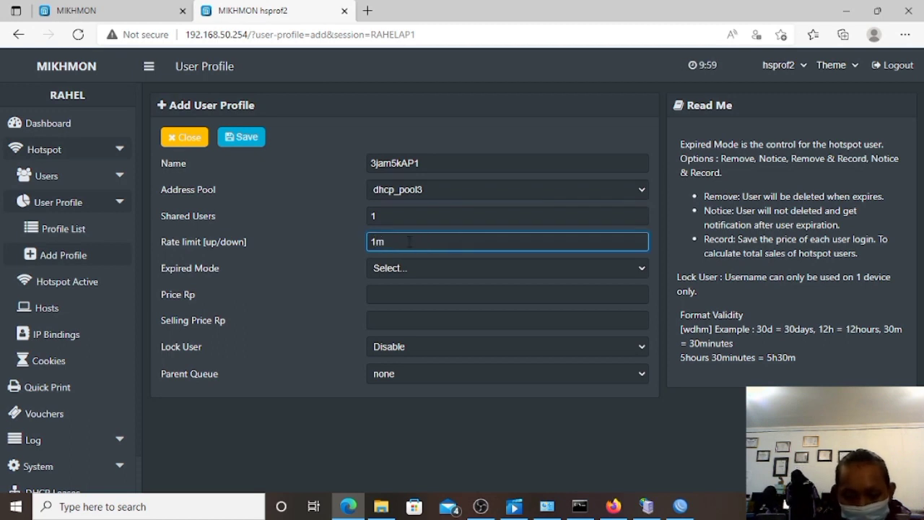
pyautogui.write('M')
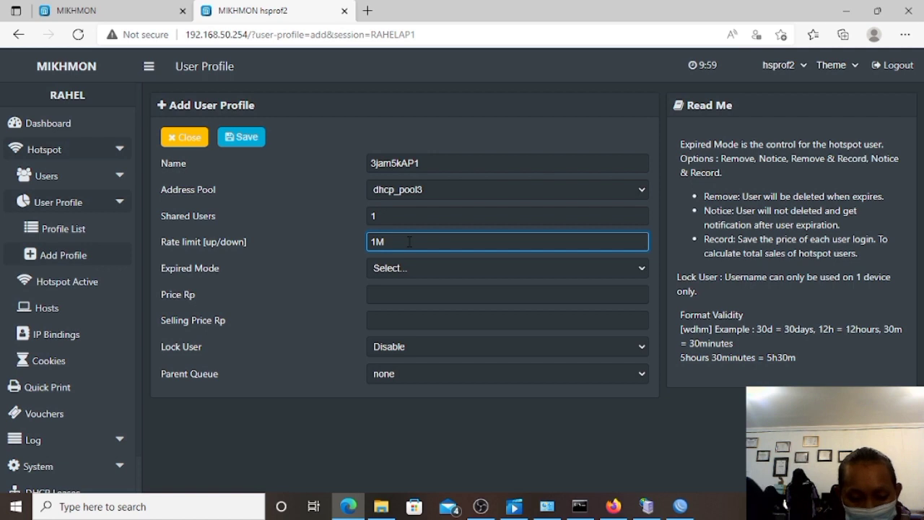
pyautogui.write('/1M')
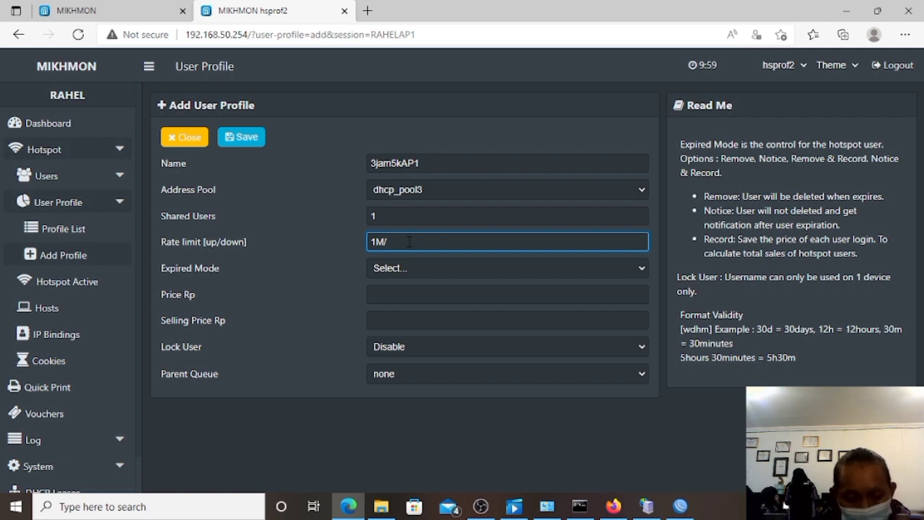
pyautogui.click(402, 264)
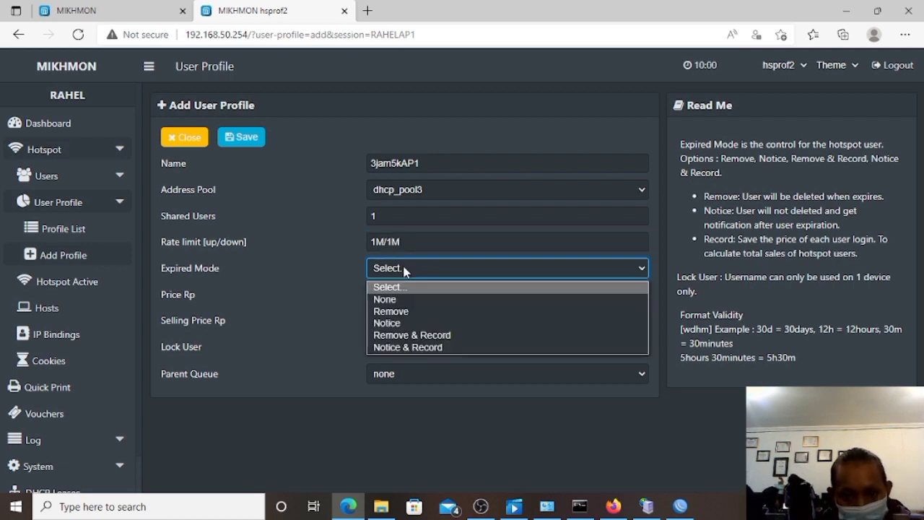
pyautogui.click(411, 311)
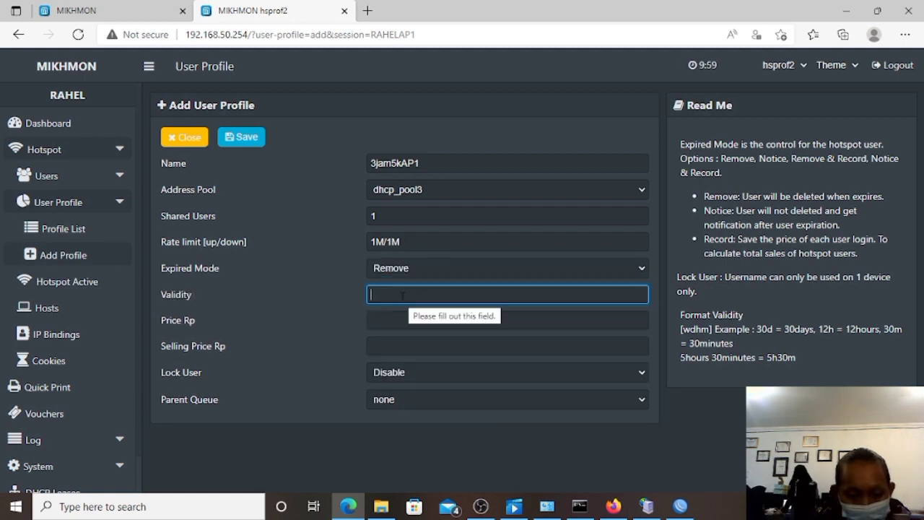
pyautogui.write('1d')
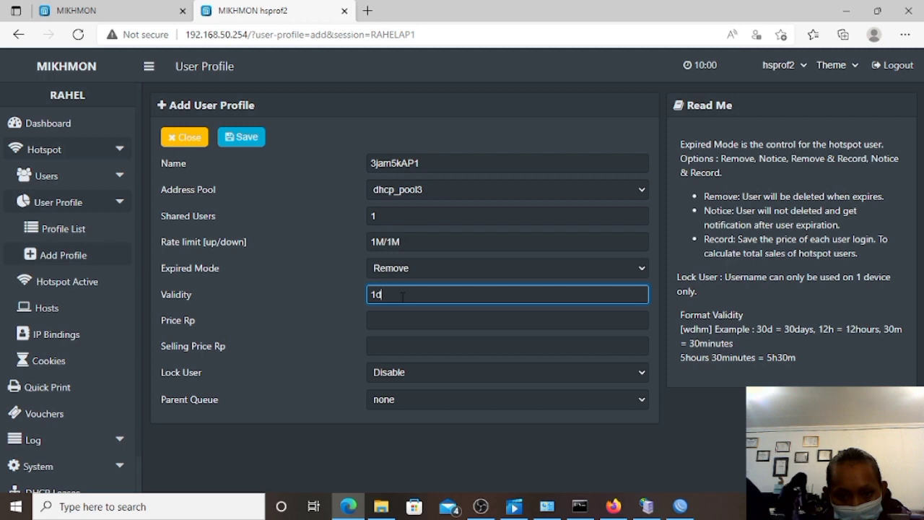
pyautogui.click(396, 324)
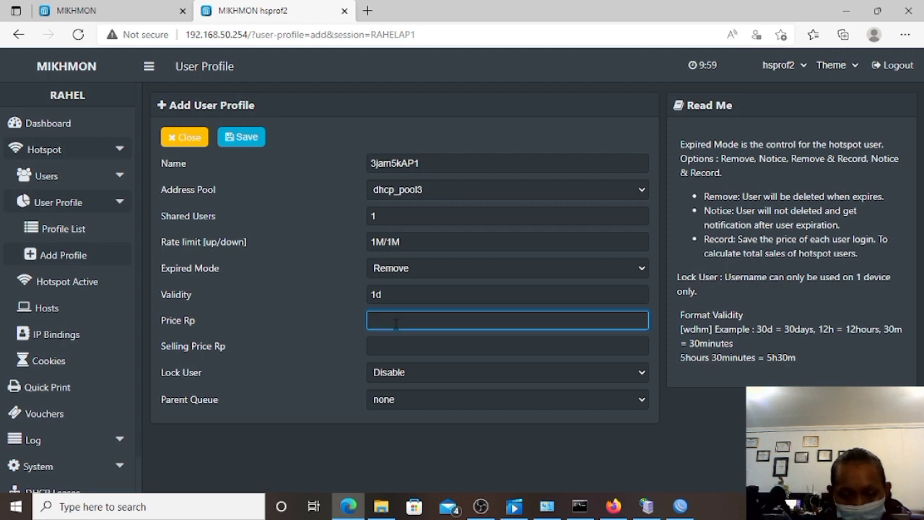
pyautogui.write('5000')
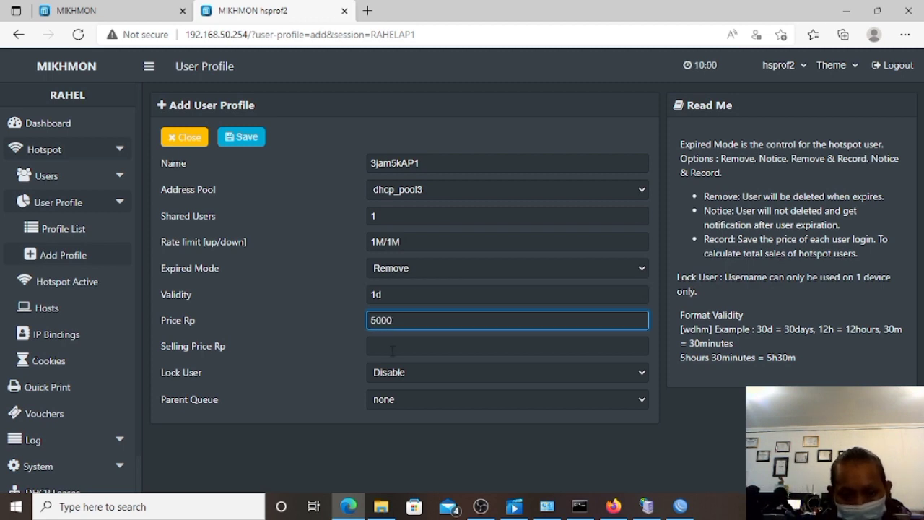
pyautogui.click(392, 347)
pyautogui.write('5000')
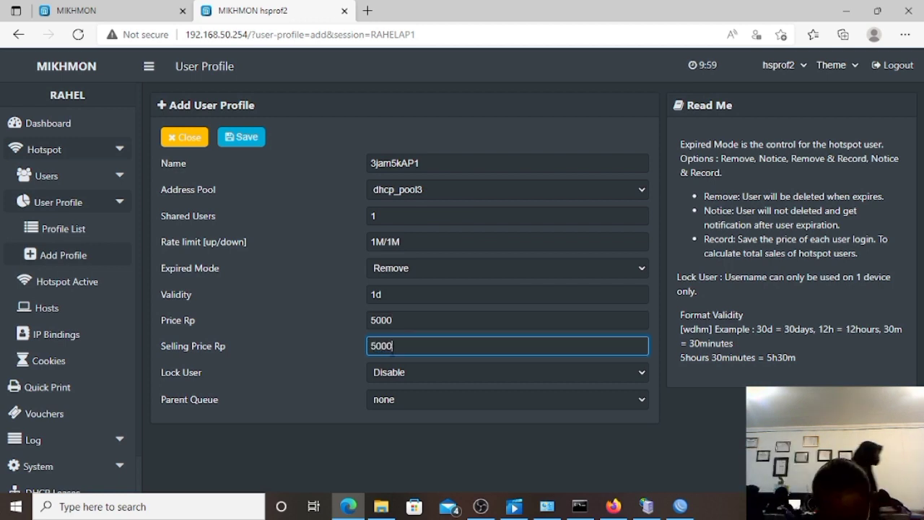
# Leave Lock User disabled, save 3jam5kAP1, and view the profile list.
pyautogui.click(384, 378)
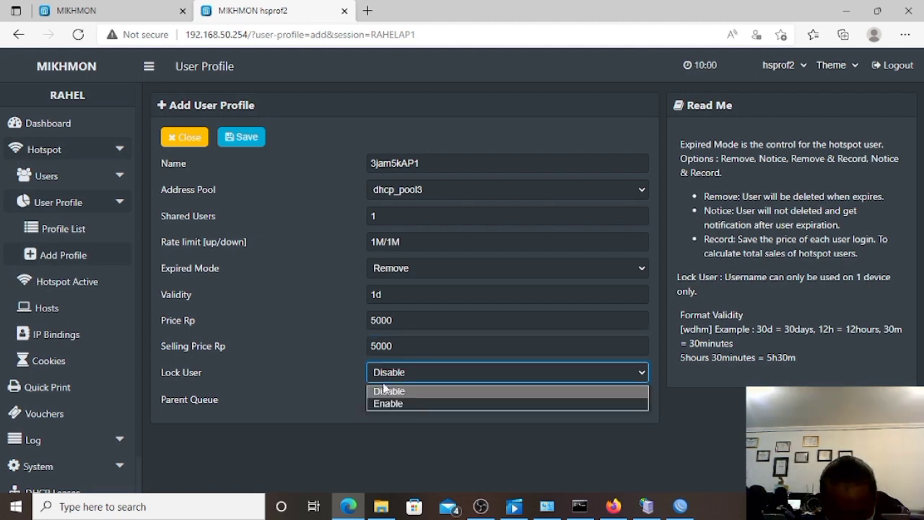
pyautogui.click(386, 391)
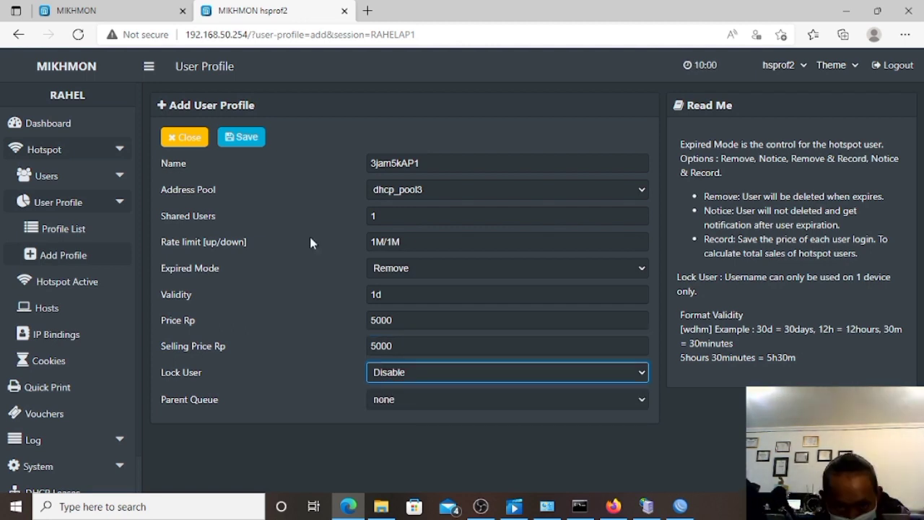
pyautogui.click(255, 141)
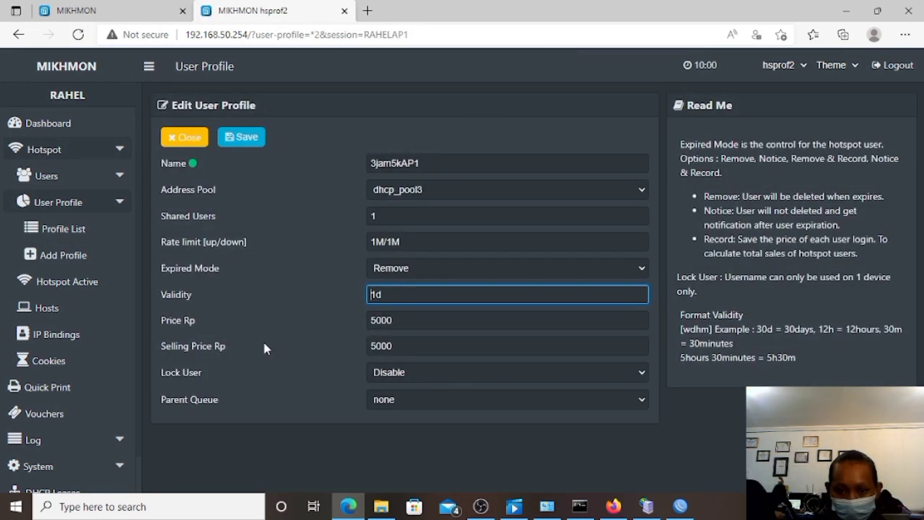
pyautogui.click(97, 229)
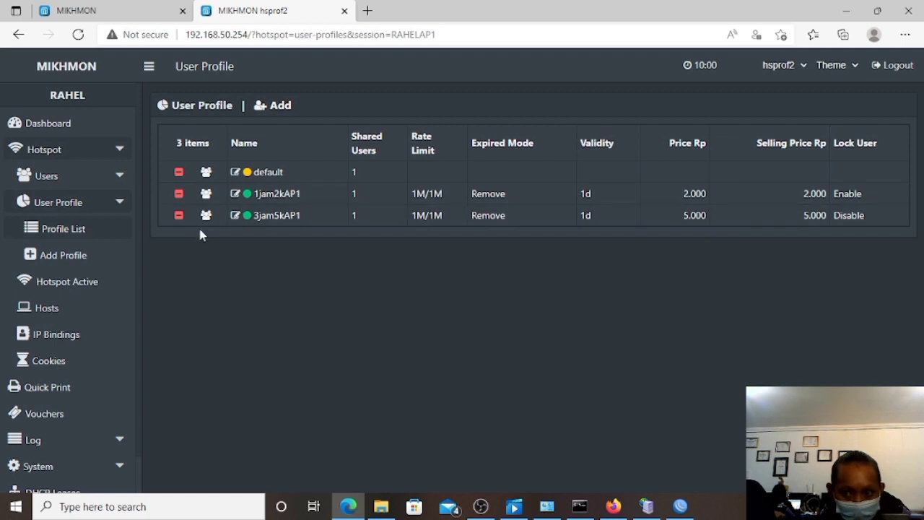
# Open the Generate User form under Hotspot > Users.
pyautogui.click(80, 177)
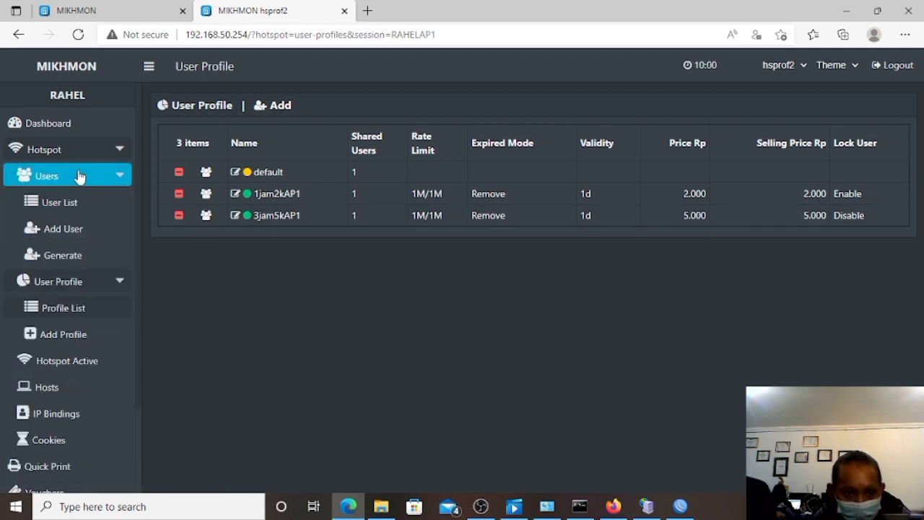
pyautogui.click(78, 253)
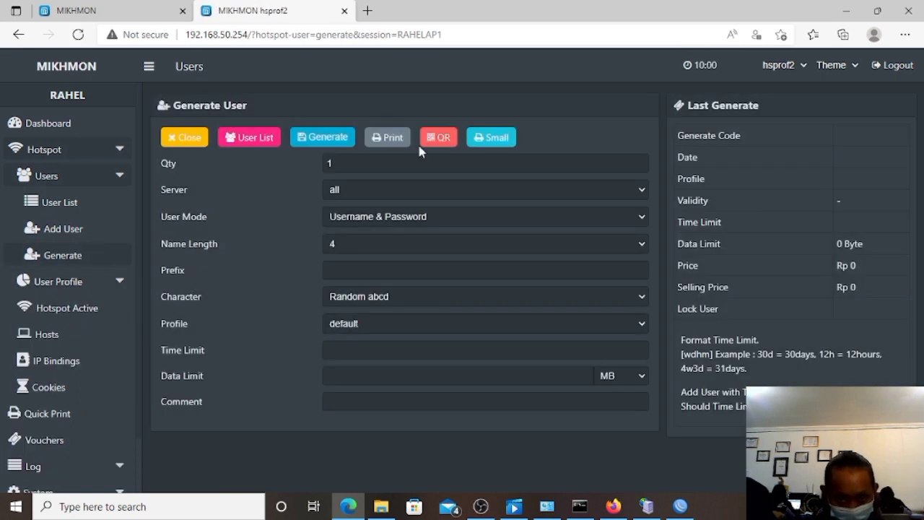
# Set quantity 3, server all, user mode Username = Password, and name length 3.
pyautogui.doubleClick(343, 163)
pyautogui.press('BackSpace')
pyautogui.write('3')
pyautogui.click(343, 191)
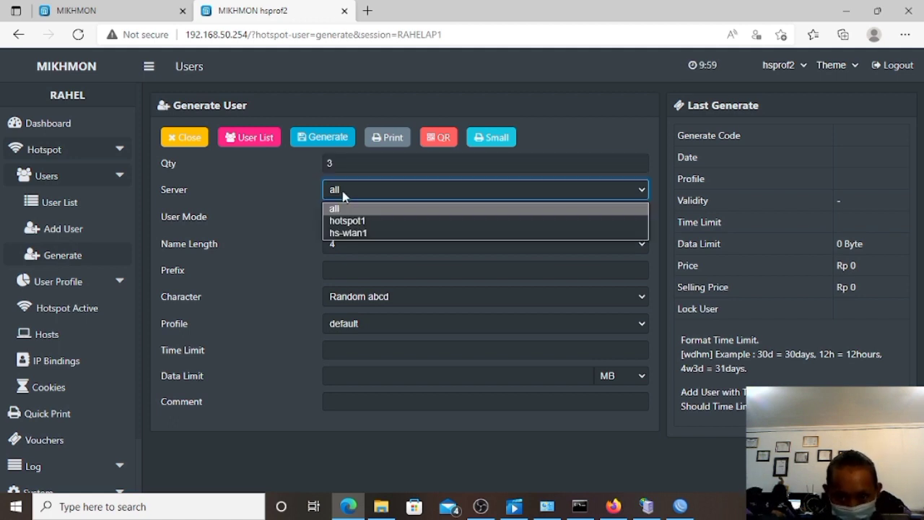
pyautogui.click(343, 209)
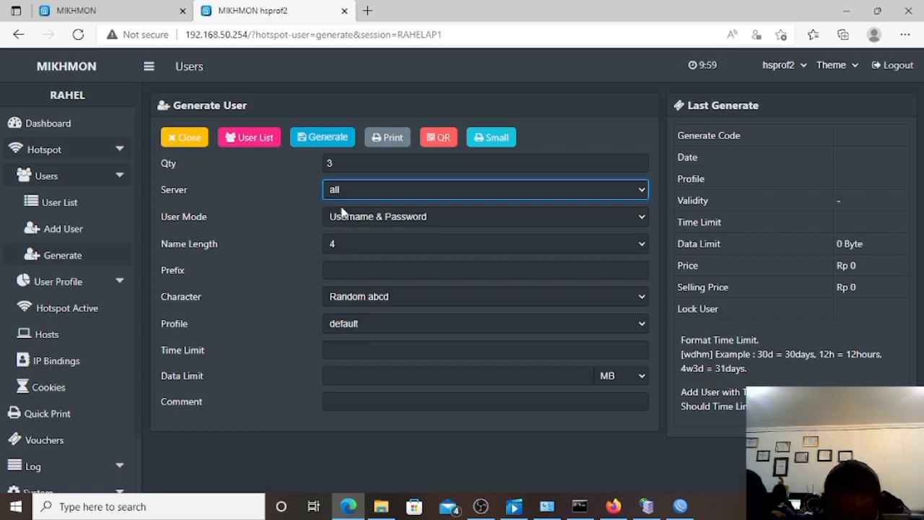
pyautogui.click(351, 220)
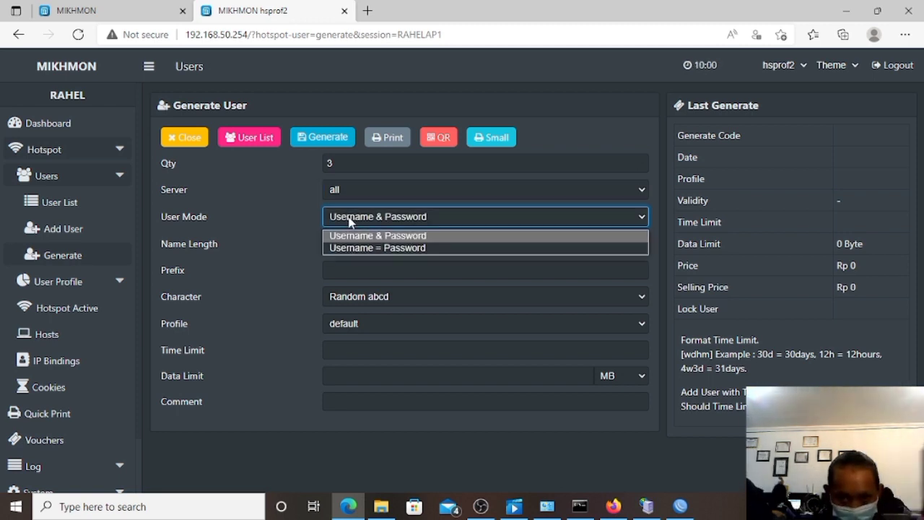
pyautogui.click(351, 248)
pyautogui.click(346, 271)
pyautogui.click(340, 248)
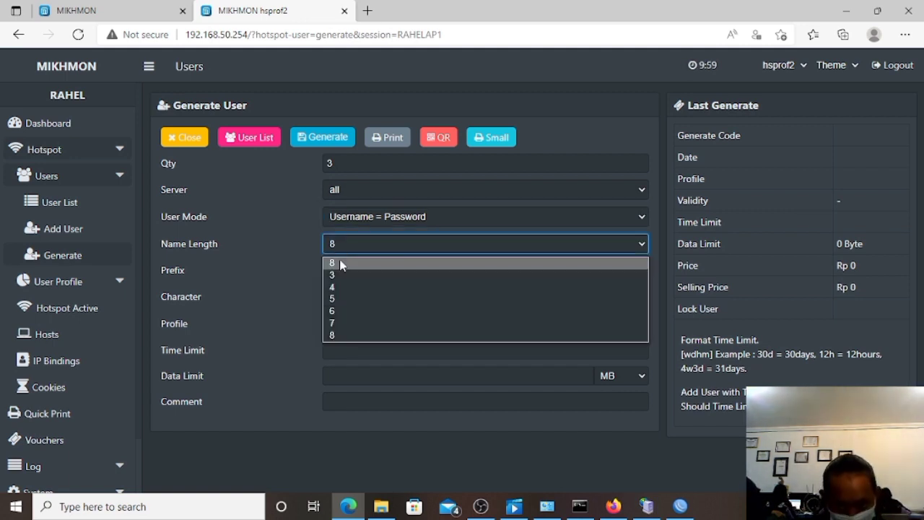
pyautogui.click(341, 275)
# Use prefix AP1 and profile 1jam2kAP1, generate the vouchers, and reload a fresh Generate form.
pyautogui.click(343, 273)
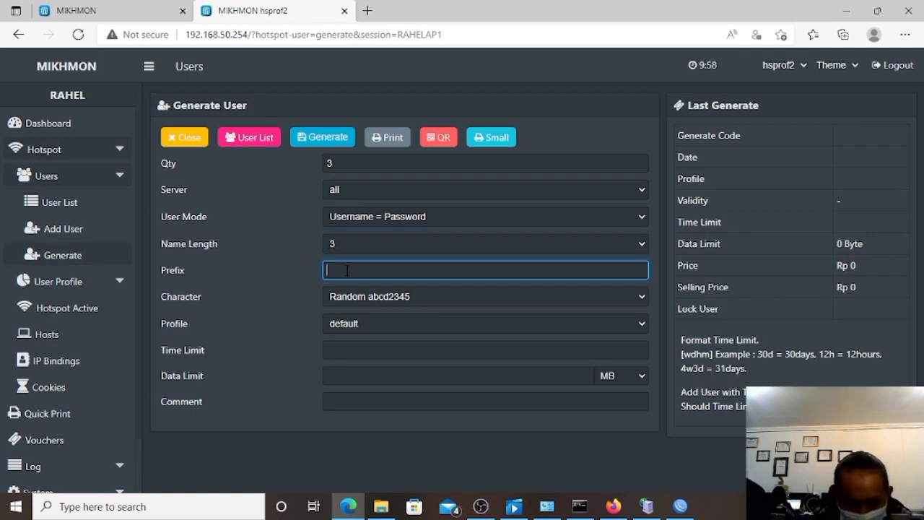
pyautogui.write('AP1')
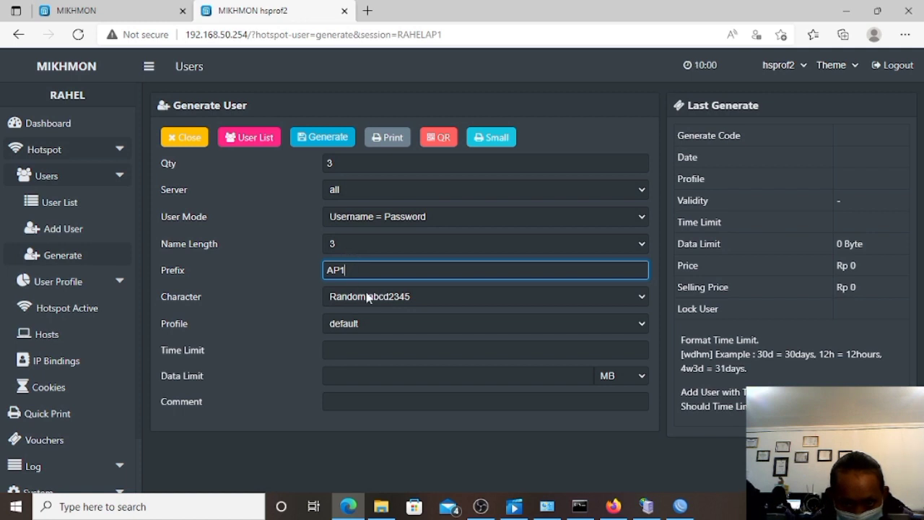
pyautogui.click(359, 325)
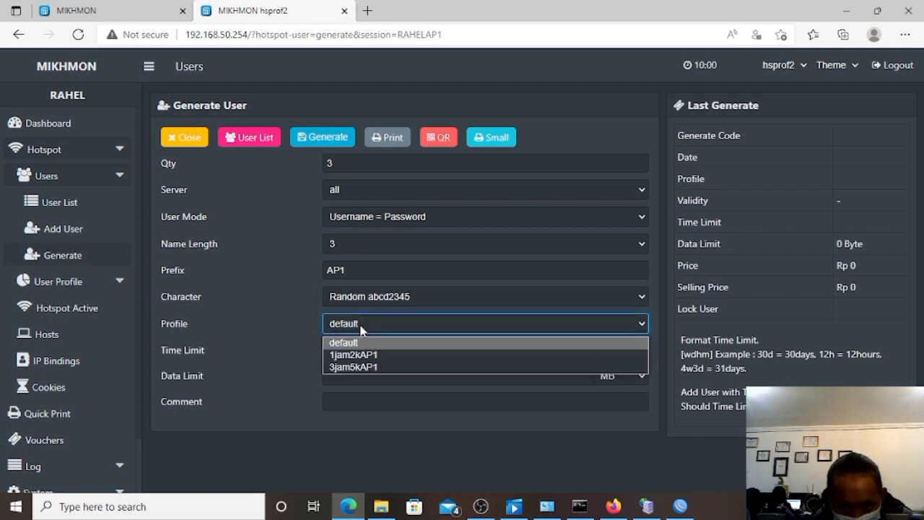
pyautogui.click(366, 355)
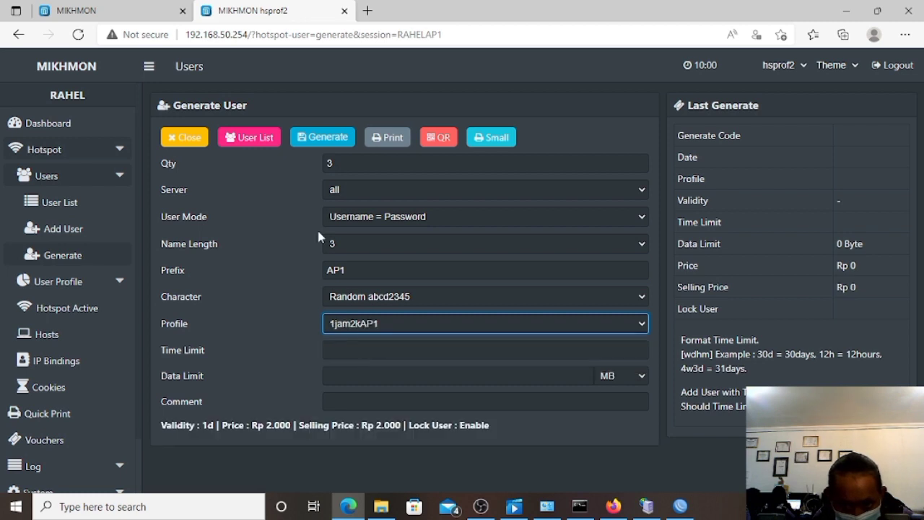
pyautogui.click(318, 142)
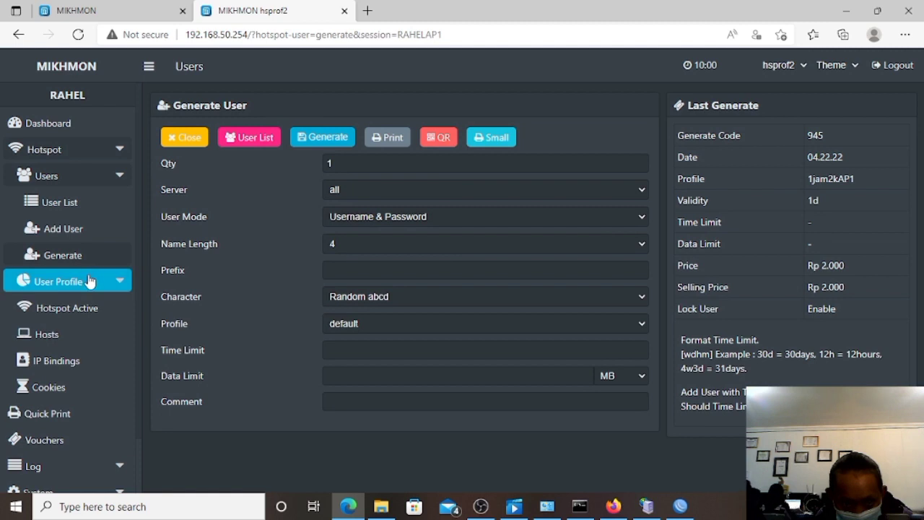
pyautogui.click(91, 265)
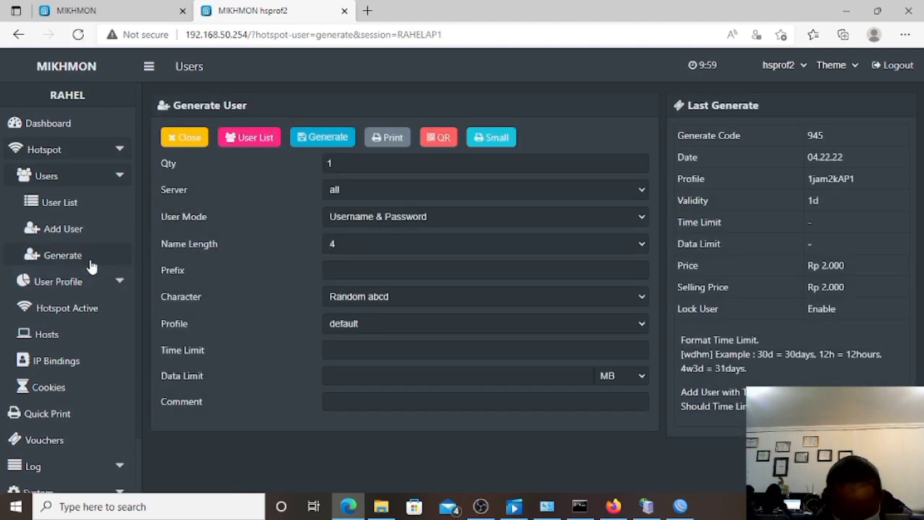
pyautogui.click(103, 257)
pyautogui.click(384, 164)
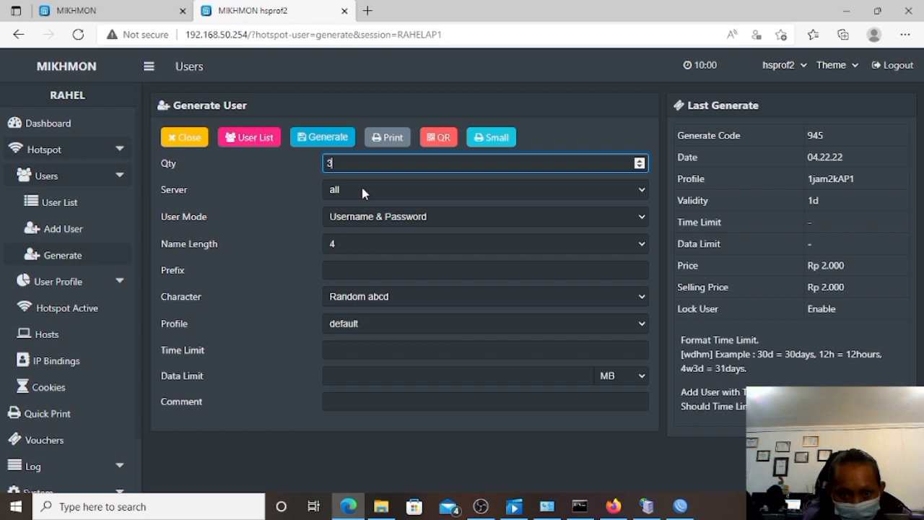
# Keep server all, set user mode Username = Password and name length 3.
pyautogui.click(363, 190)
pyautogui.click(361, 209)
pyautogui.click(363, 213)
pyautogui.click(363, 221)
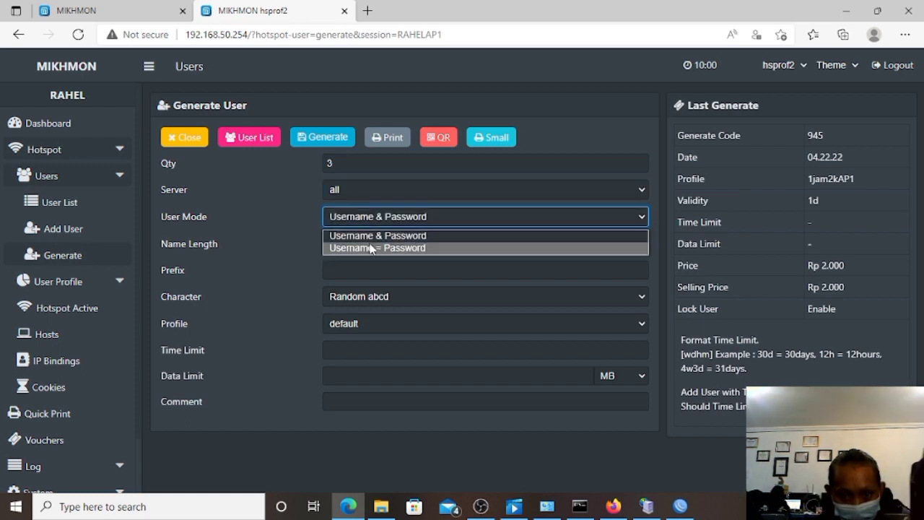
pyautogui.click(370, 249)
pyautogui.click(363, 247)
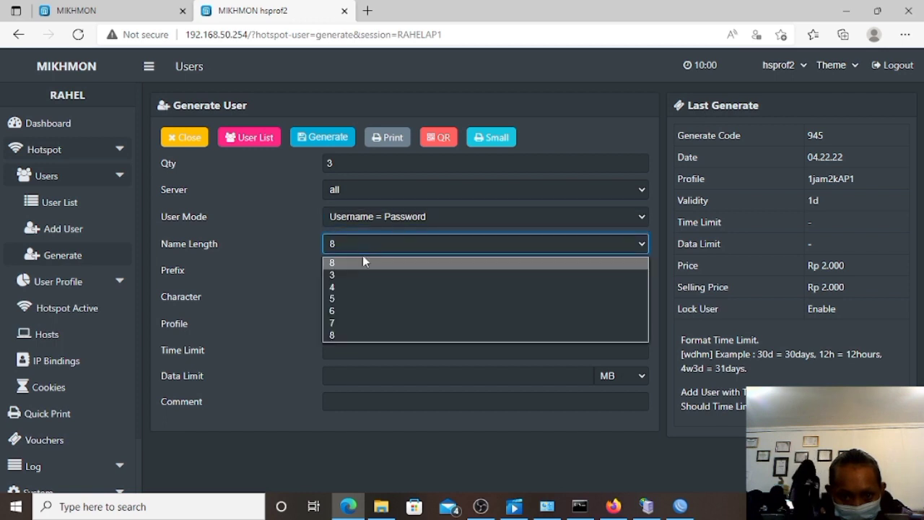
pyautogui.click(363, 276)
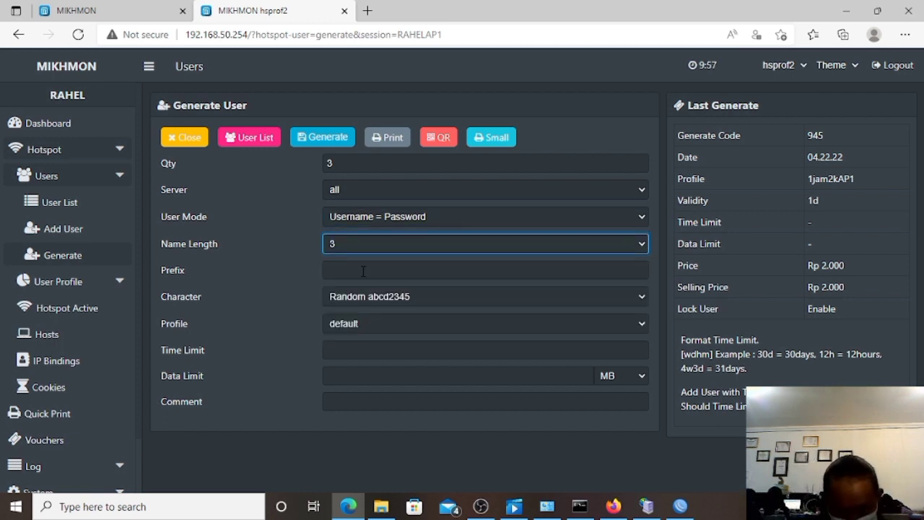
# Enter prefix AP1, choose profile 3jam5kAP1, and generate the three vouchers.
pyautogui.click(354, 279)
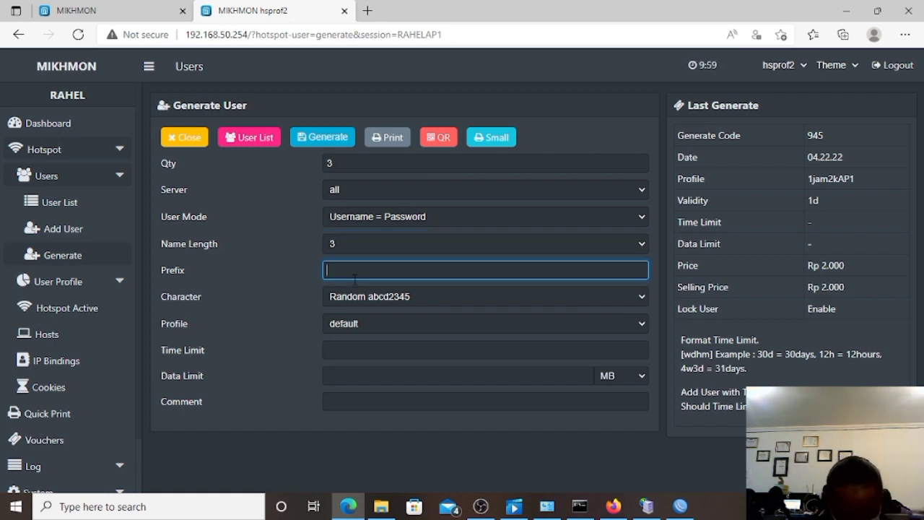
pyautogui.write('A')
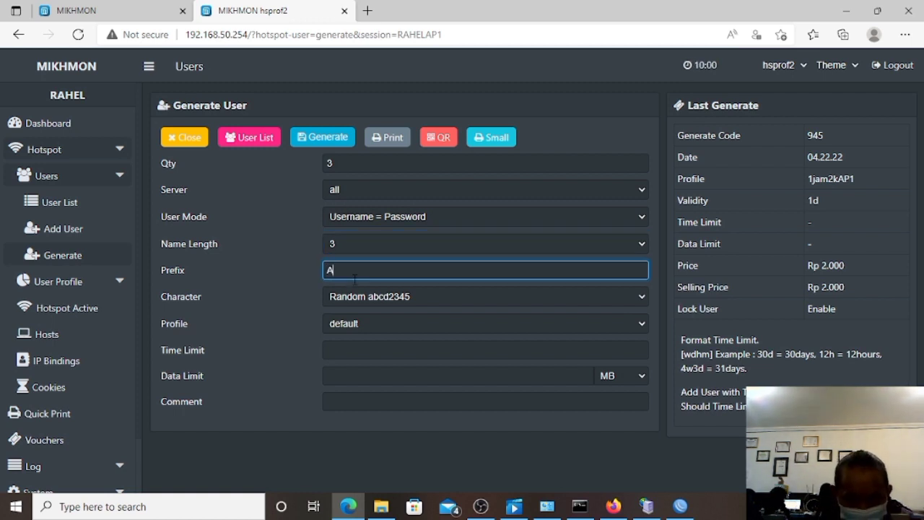
pyautogui.write('P1')
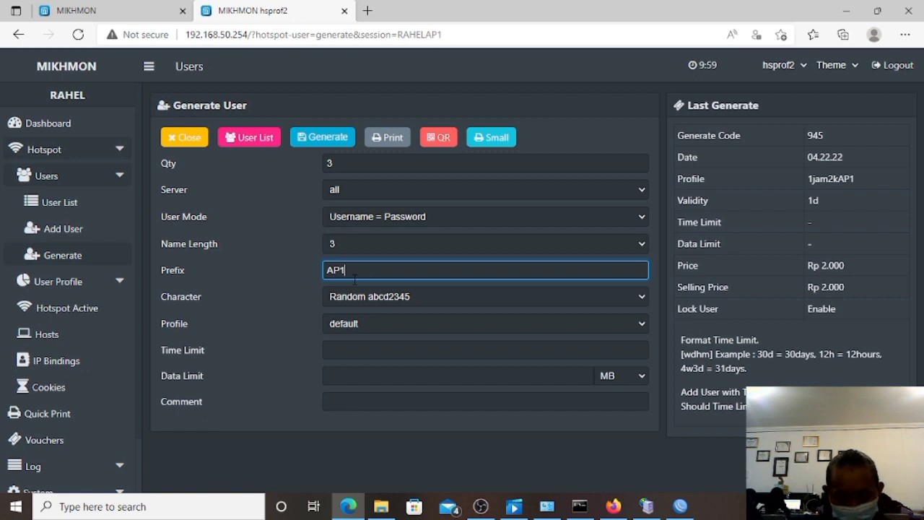
pyautogui.click(357, 324)
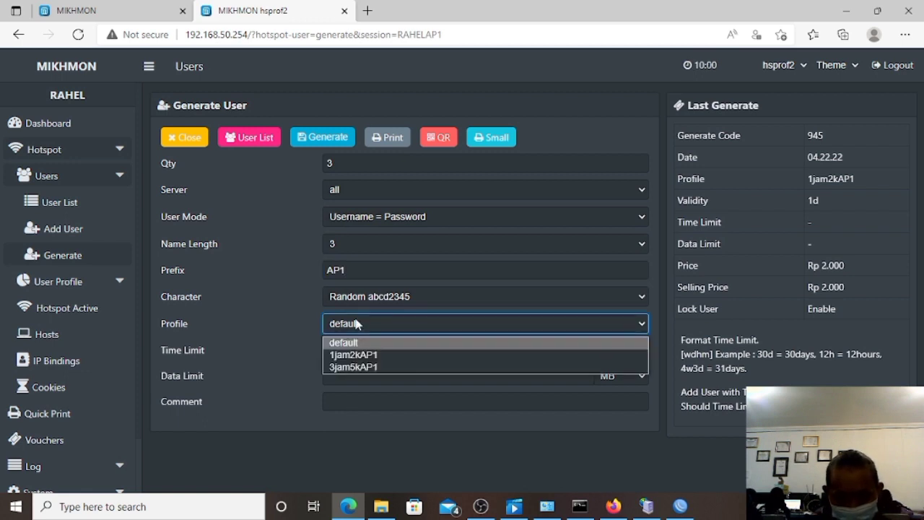
pyautogui.click(354, 367)
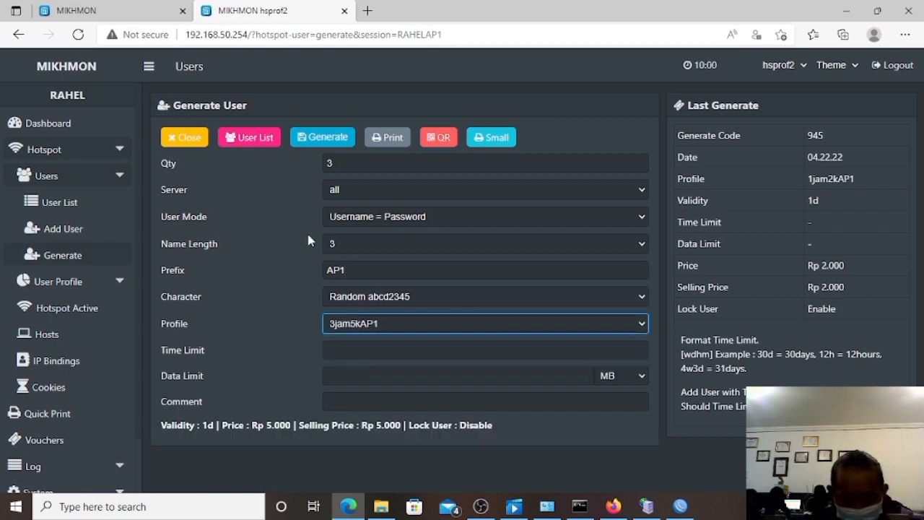
pyautogui.click(309, 140)
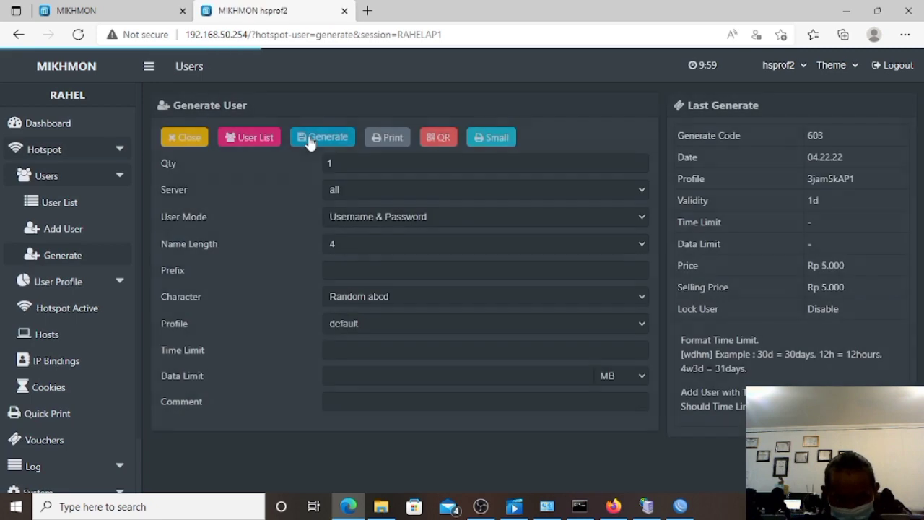
pyautogui.click(402, 141)
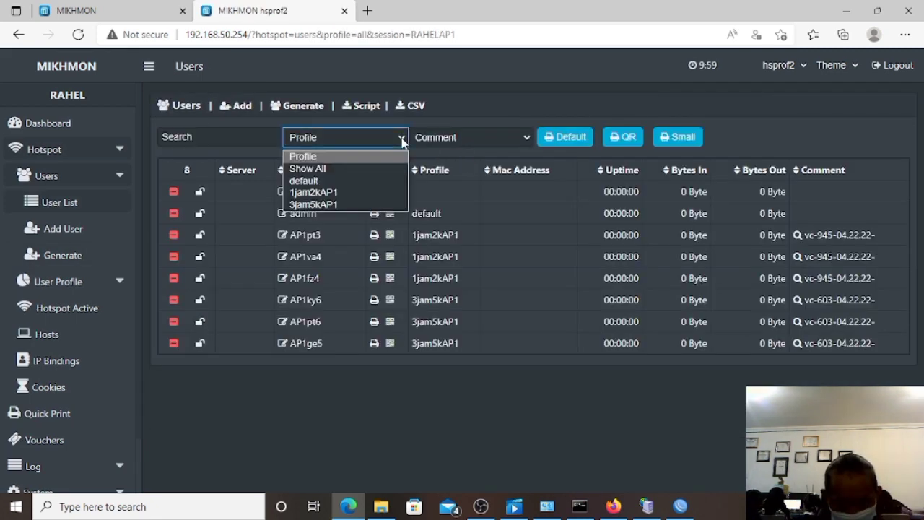
# Filter the user list by profile 1jam2kAP1, then 3jam5kAP1, then by batch comment vc-603.
pyautogui.click(387, 193)
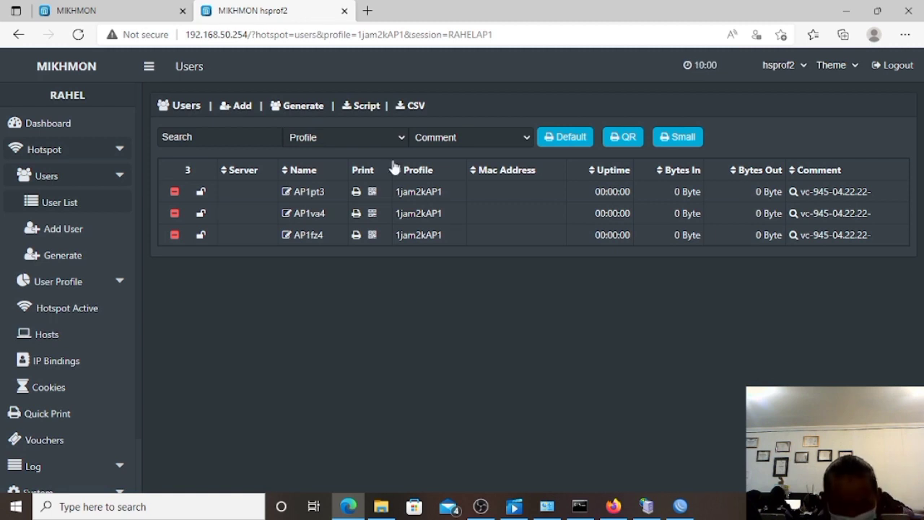
pyautogui.click(398, 136)
pyautogui.click(381, 204)
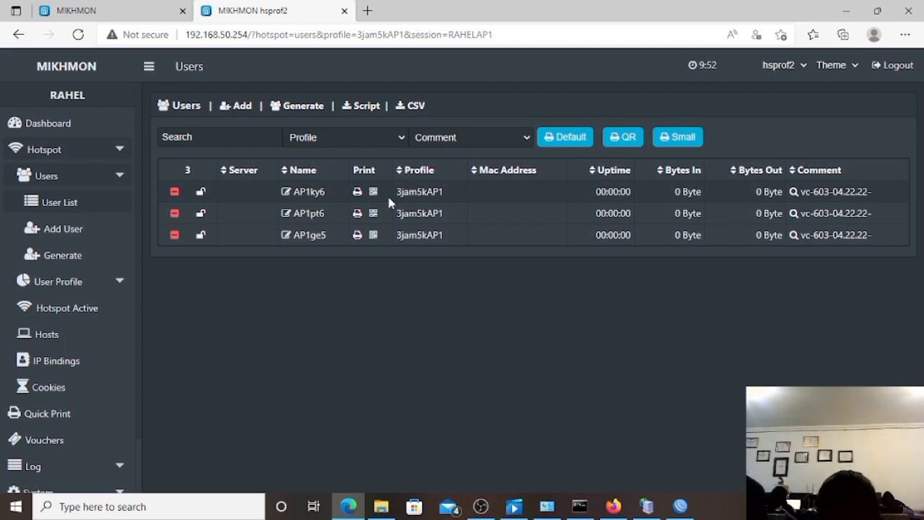
pyautogui.click(808, 198)
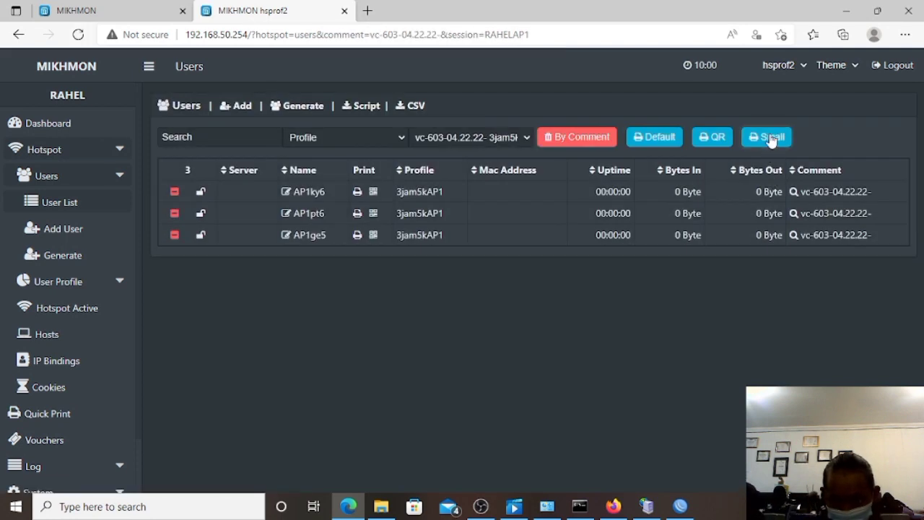
# Open the Small voucher sheet for the three Rp 5.000 vouchers without printing, then go to the login tab.
pyautogui.click(770, 137)
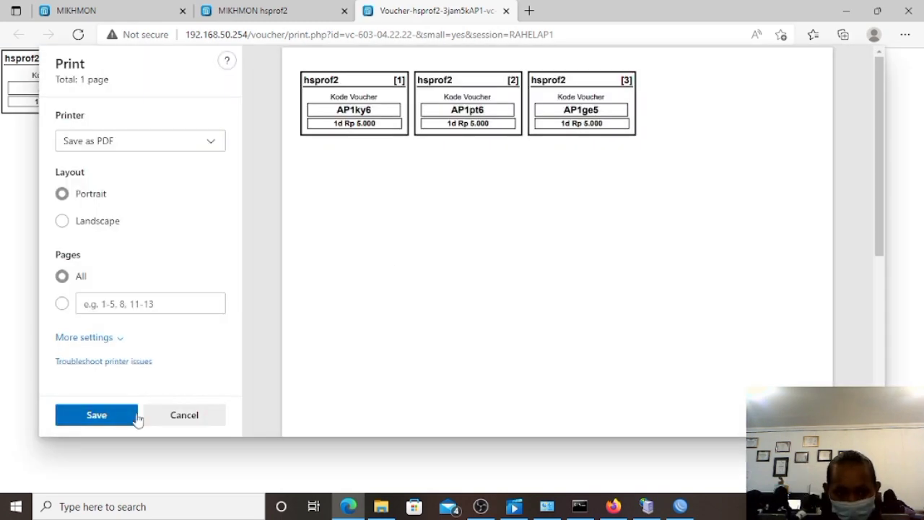
pyautogui.click(178, 418)
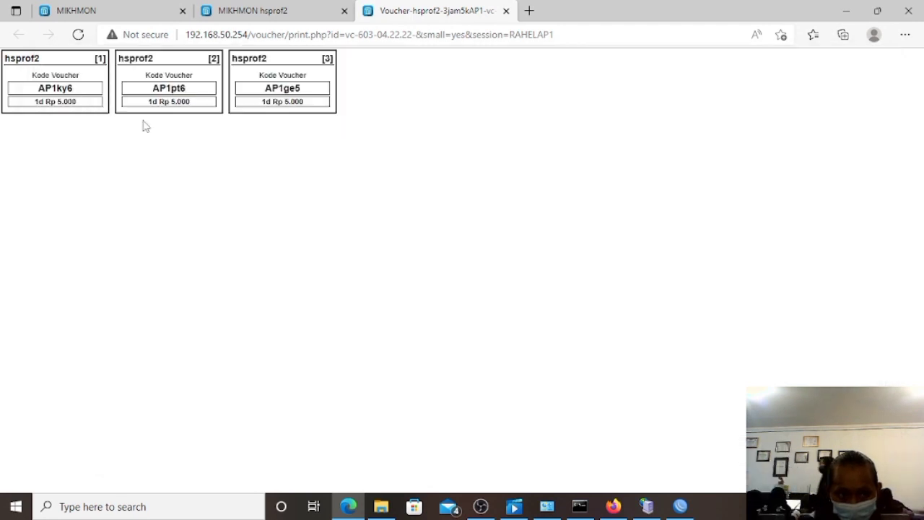
pyautogui.click(110, 8)
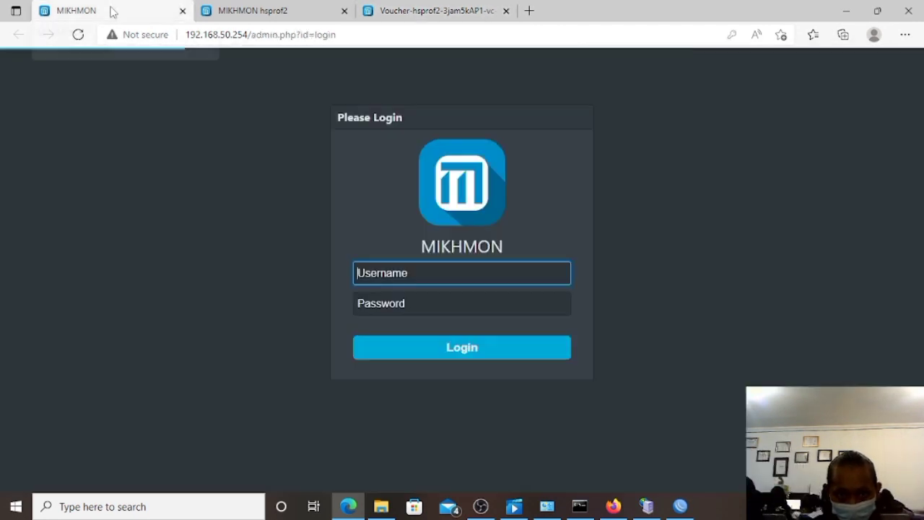
# Log out of the RAHELAP1 session and close the extra MIKHMON tab.
pyautogui.click(221, 16)
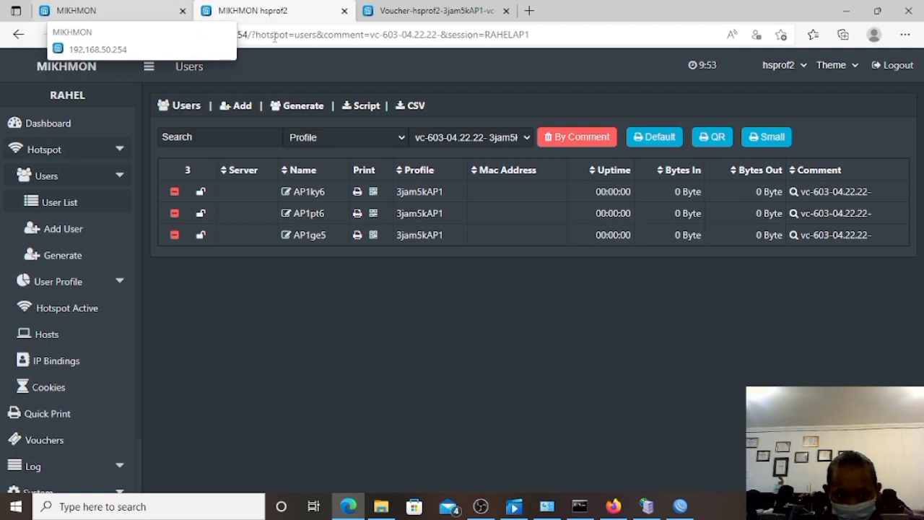
pyautogui.click(893, 66)
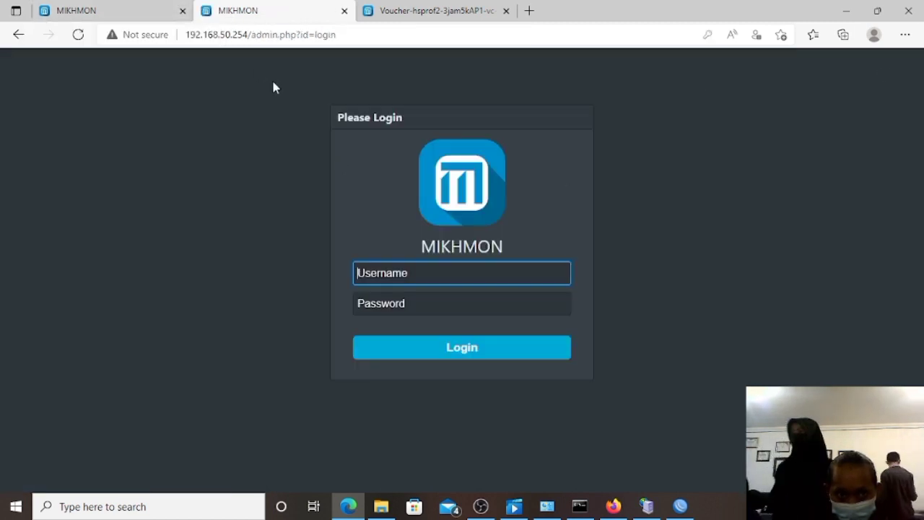
pyautogui.click(183, 11)
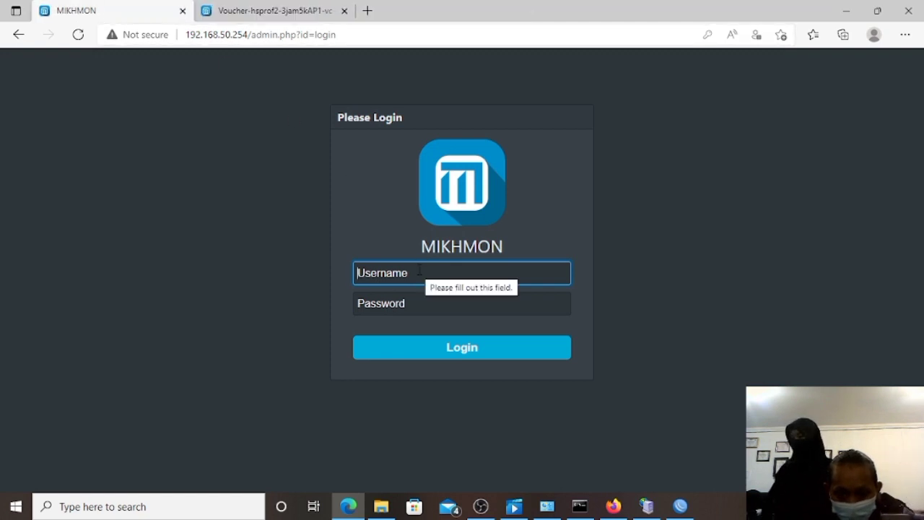
# Sign back into Mikhmon with the admin username and password.
pyautogui.write('M')
pyautogui.press('BackSpace')
pyautogui.write('mikhmon')
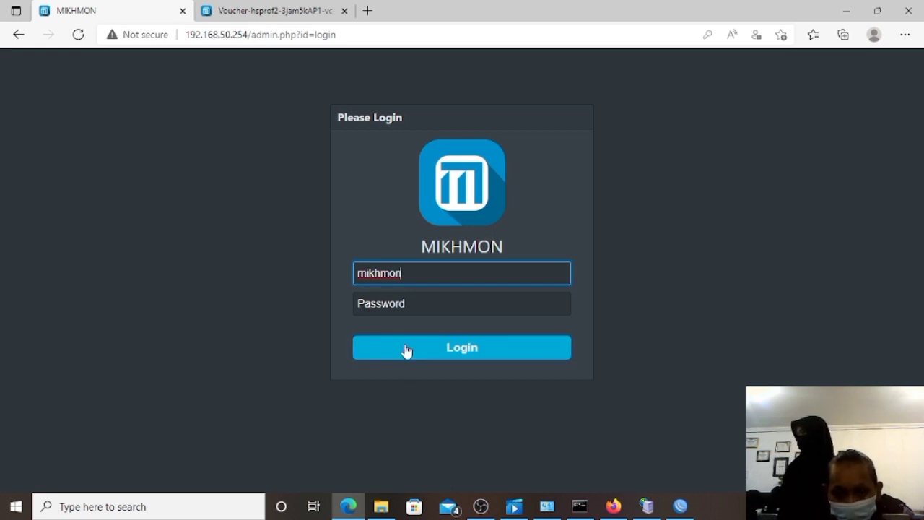
pyautogui.click(410, 303)
pyautogui.write('1234')
pyautogui.click(450, 350)
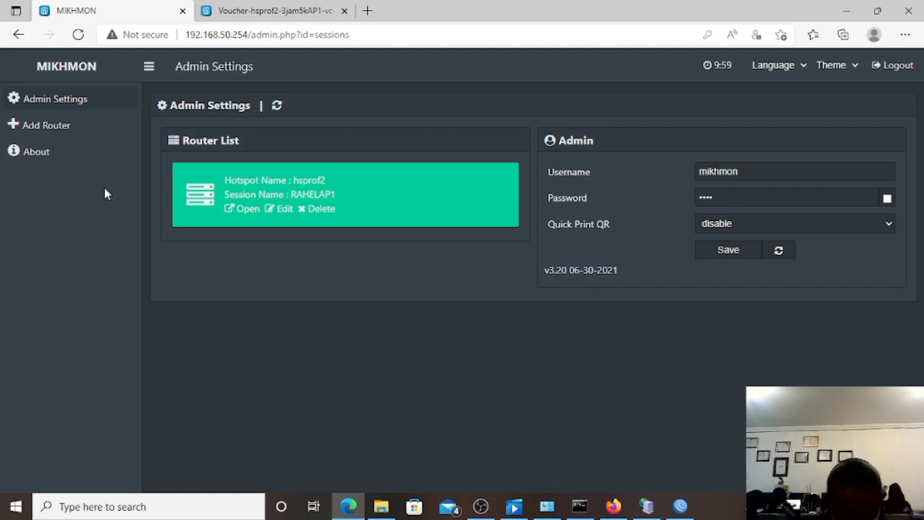
# Add a new router session with session name RAHELAP2.
pyautogui.click(65, 127)
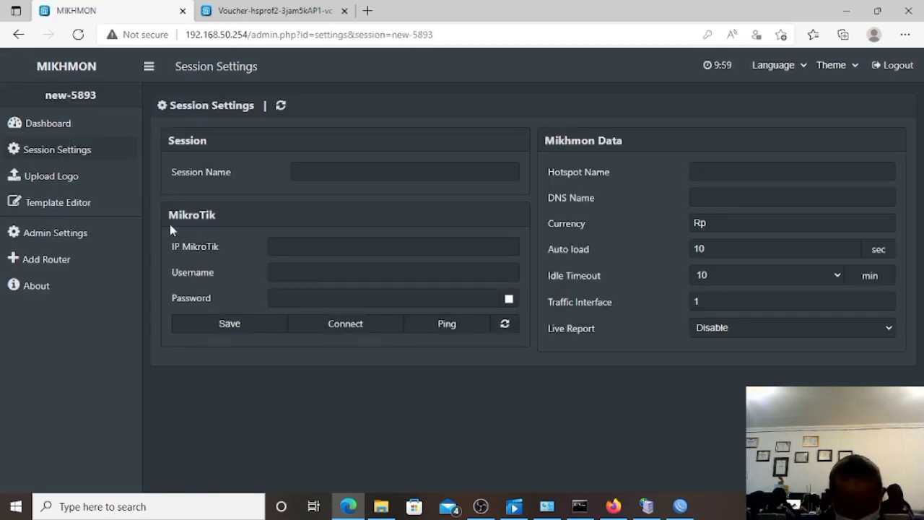
pyautogui.click(311, 171)
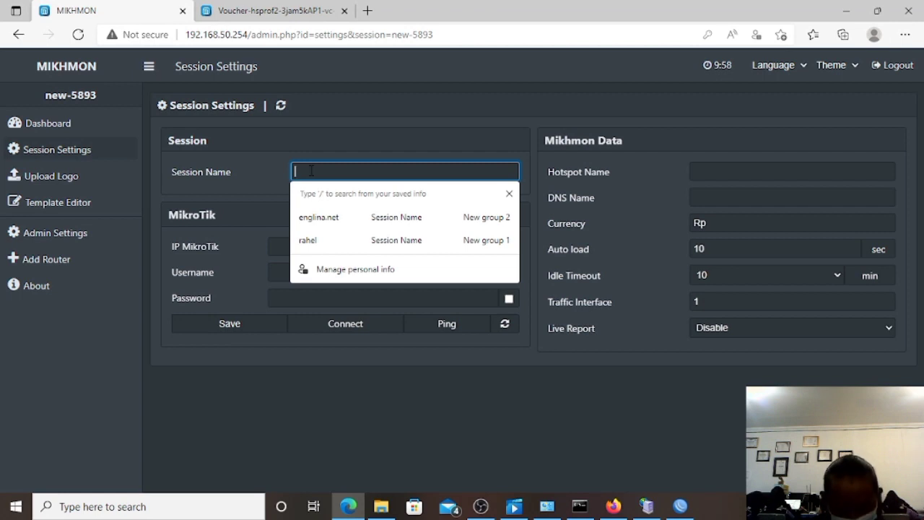
pyautogui.write('r')
pyautogui.press('BackSpace')
pyautogui.write('RAHELAP2')
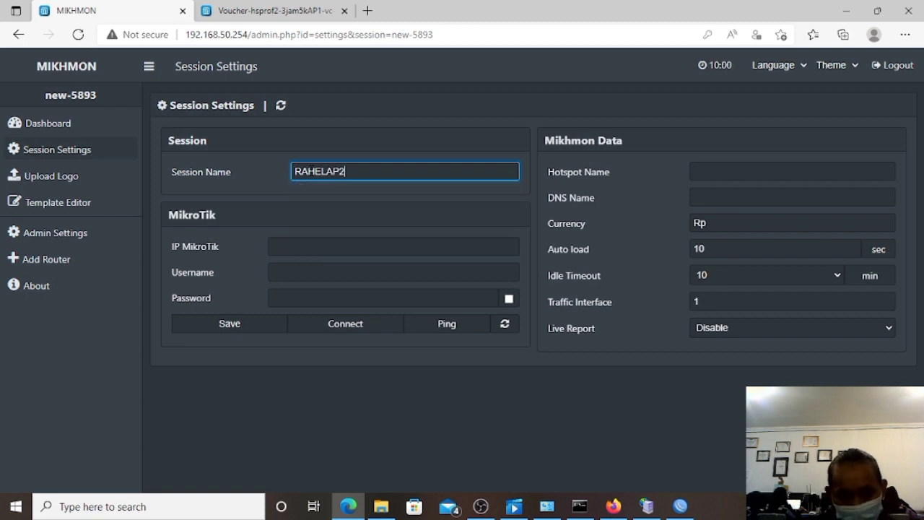
pyautogui.click(316, 239)
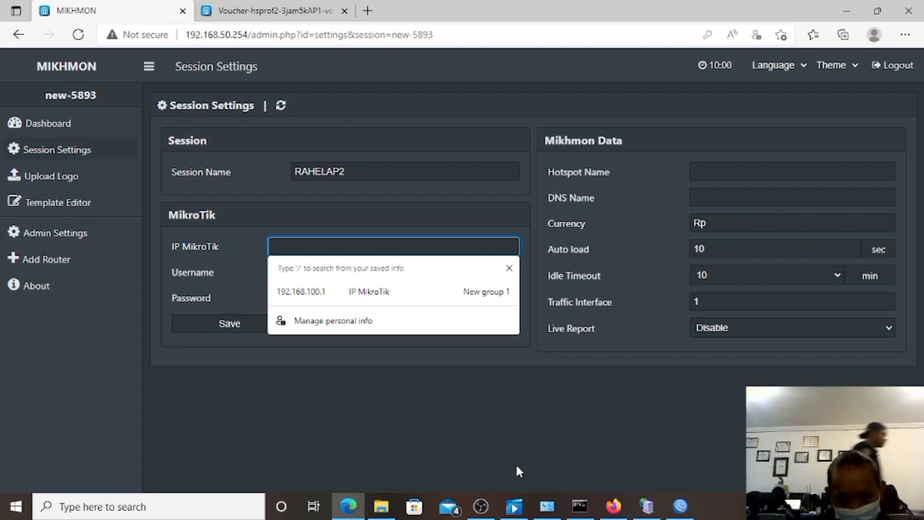
pyautogui.click(679, 506)
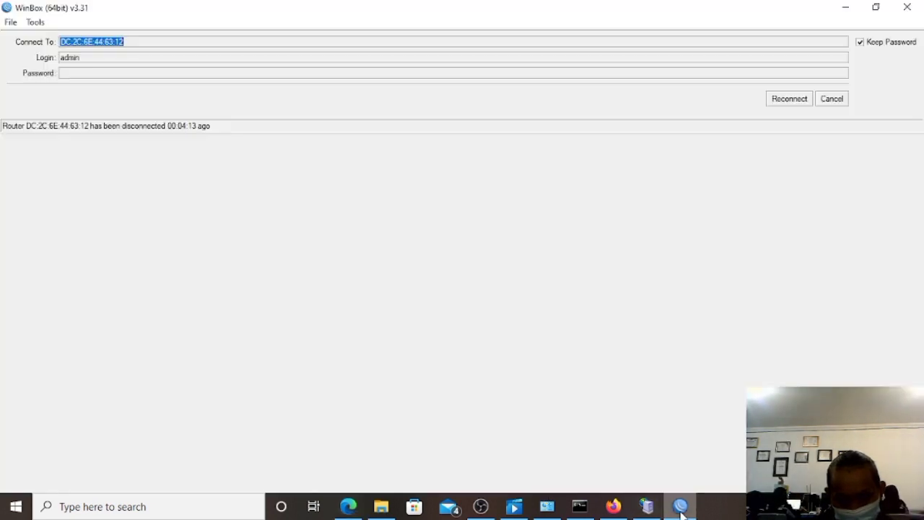
# Reconnect WinBox to the router and close the leftover IP Pool, user list and Hotspot windows.
pyautogui.click(787, 99)
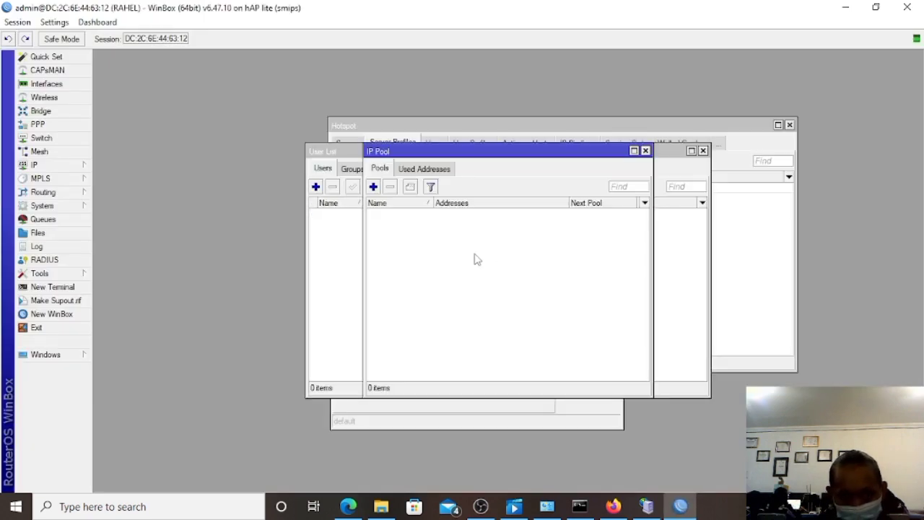
pyautogui.click(645, 151)
pyautogui.click(702, 151)
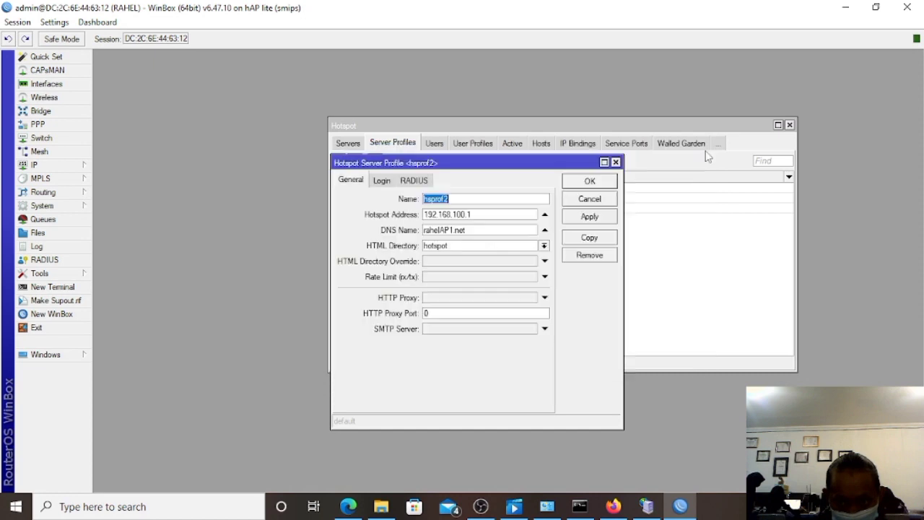
pyautogui.click(790, 125)
pyautogui.click(790, 124)
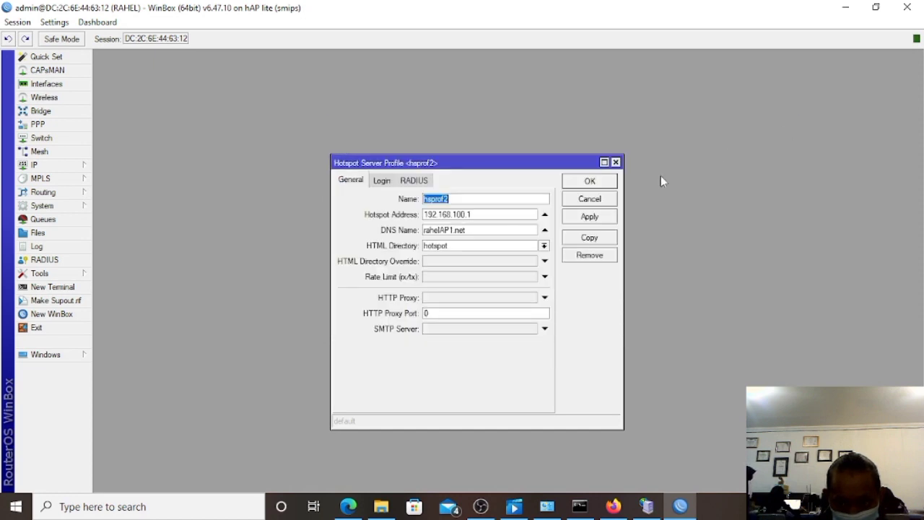
pyautogui.click(616, 162)
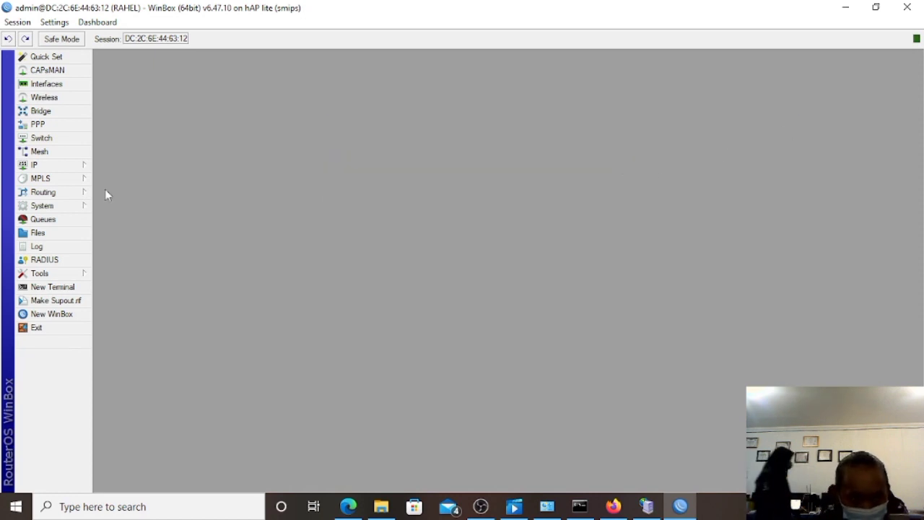
# Copy hotspot address 192.168.150.1 from the hsprof1 server profile and return to Mikhmon.
pyautogui.click(77, 167)
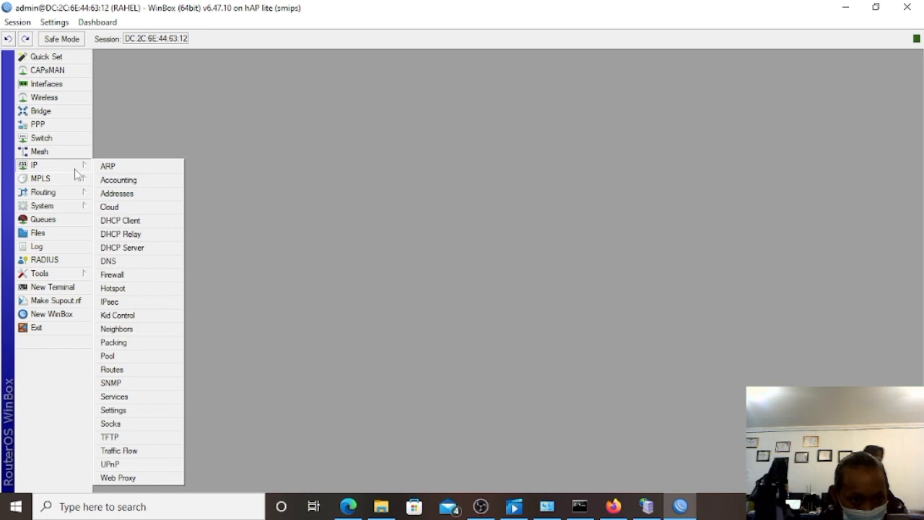
pyautogui.click(127, 287)
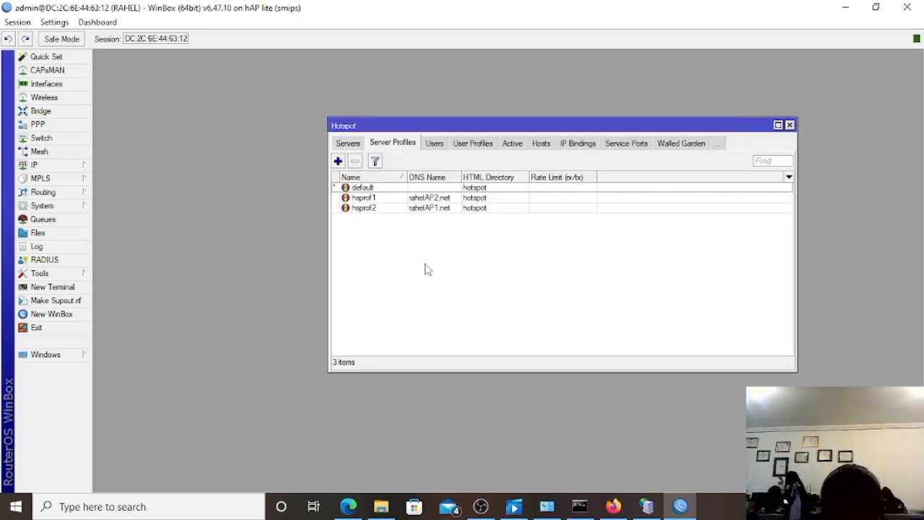
pyautogui.doubleClick(451, 199)
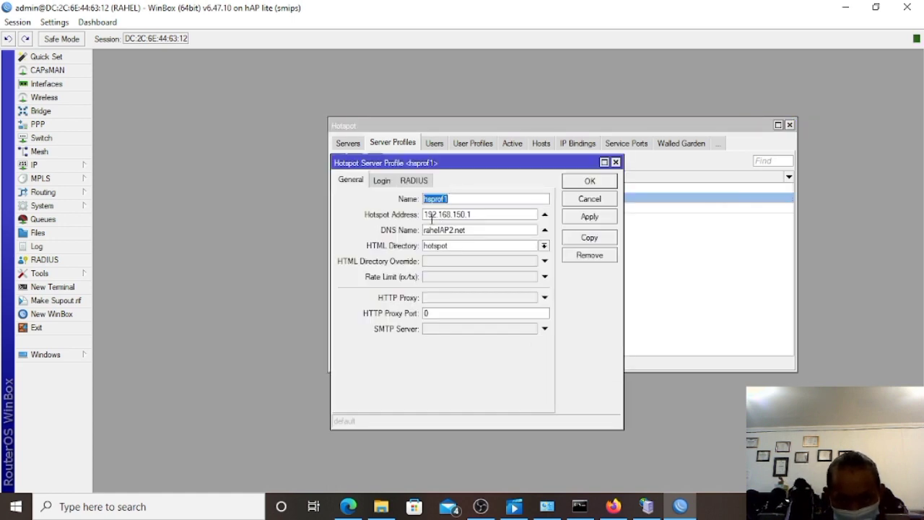
pyautogui.click(426, 214)
pyautogui.doubleClick(426, 215)
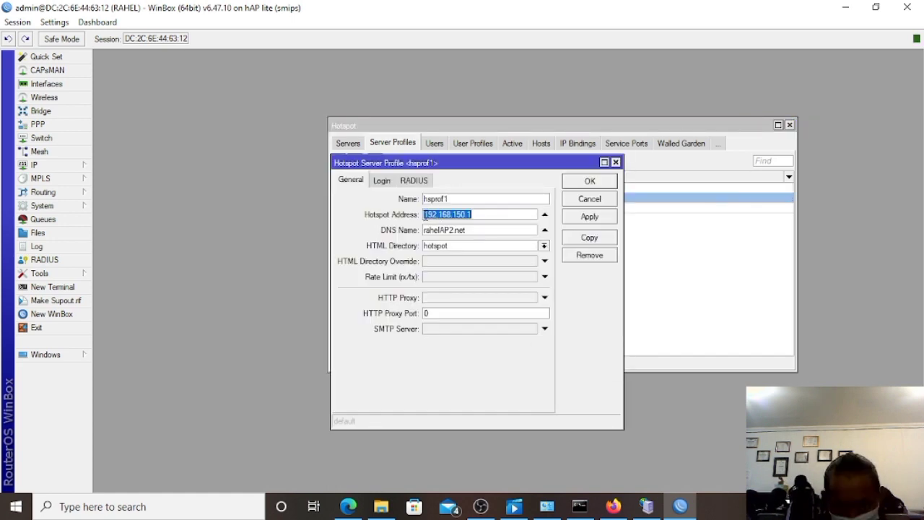
pyautogui.rightClick(463, 216)
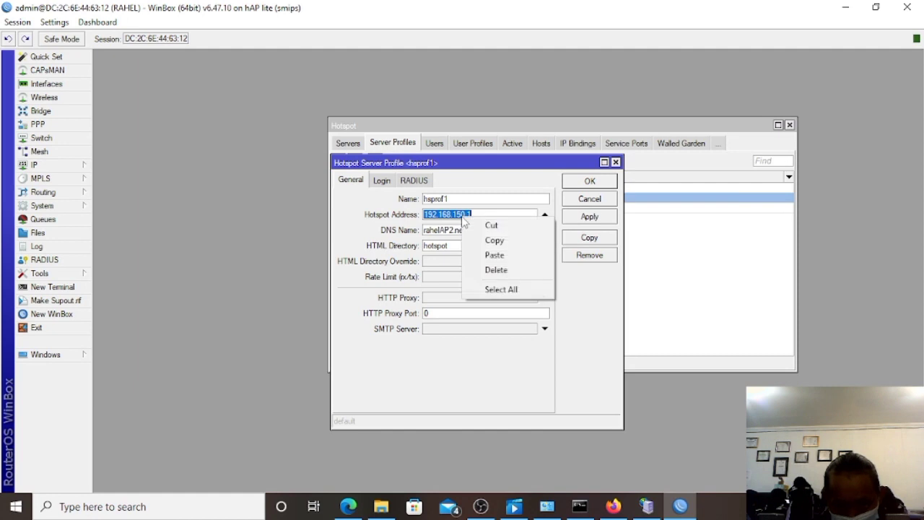
pyautogui.click(494, 239)
pyautogui.click(348, 506)
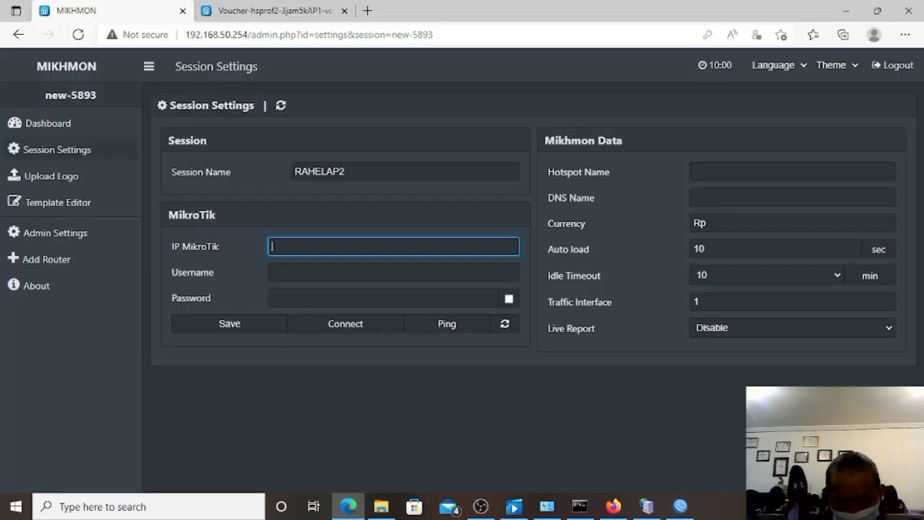
# Enter 192.168.150.1 as the MikroTik IP, plus the router's login username and password.
pyautogui.rightClick(273, 250)
pyautogui.click(287, 266)
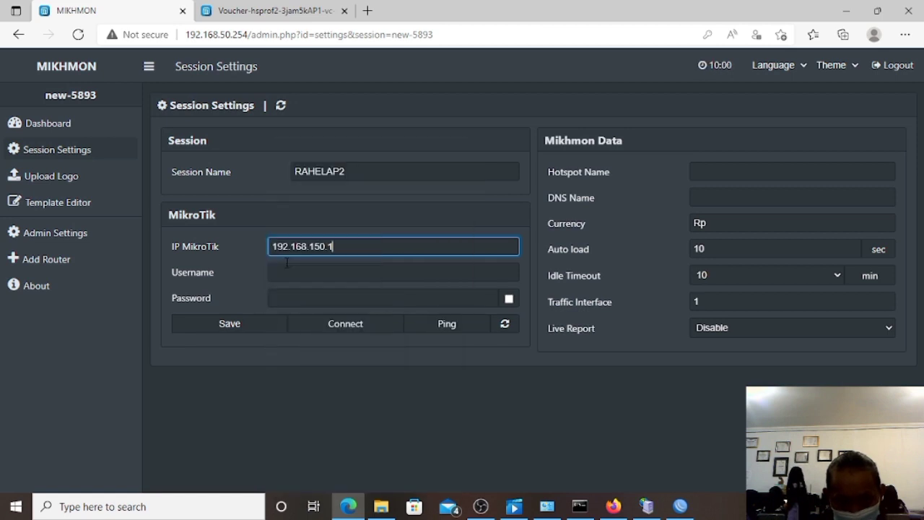
pyautogui.click(281, 271)
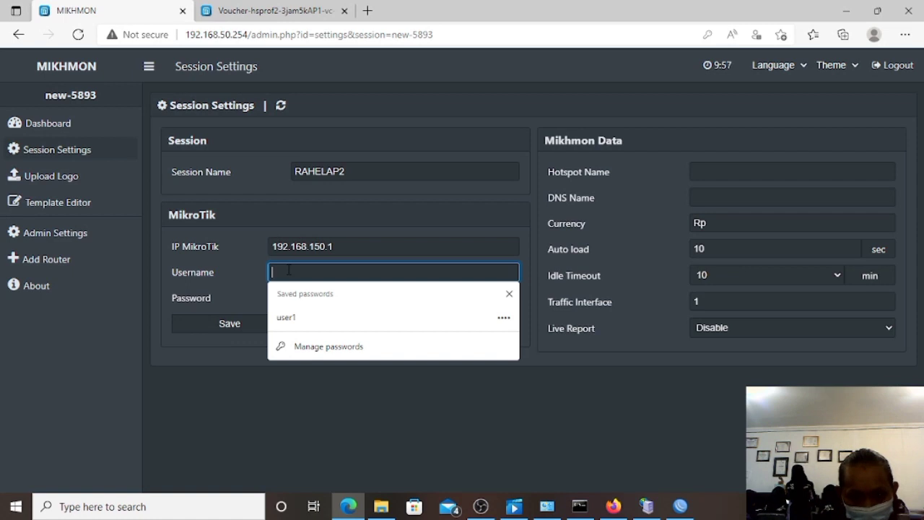
pyautogui.write('mikhm')
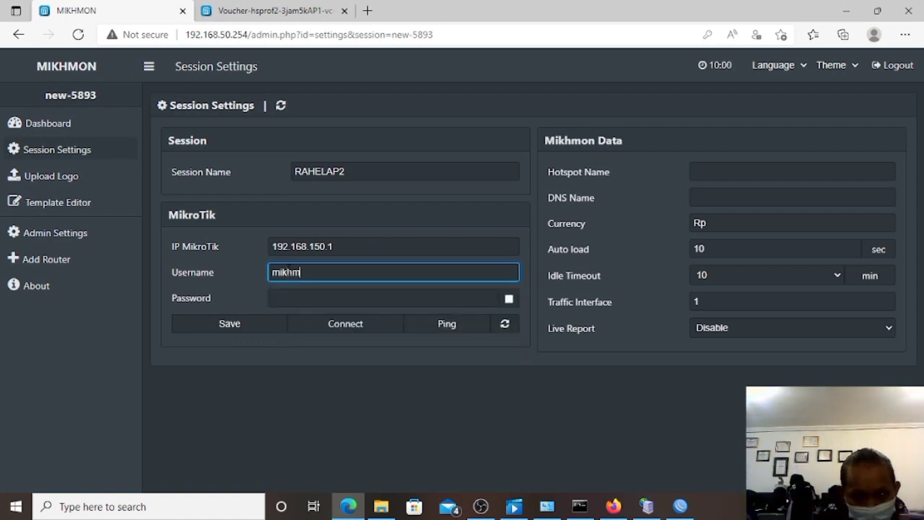
pyautogui.write('on')
pyautogui.click(292, 298)
pyautogui.write('1234')
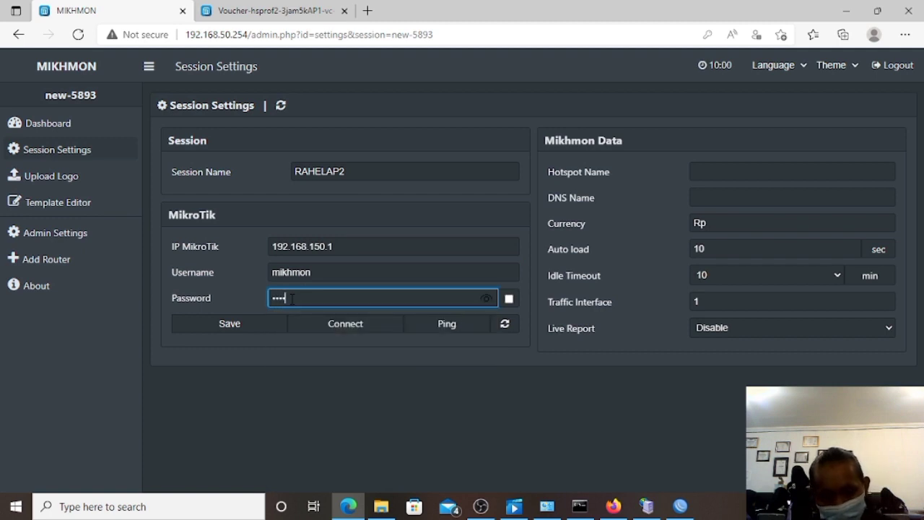
pyautogui.click(738, 170)
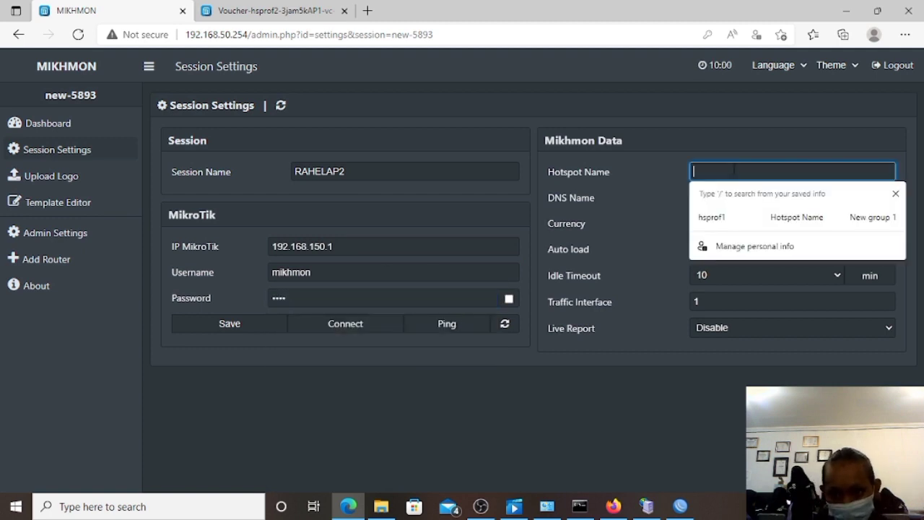
pyautogui.click(680, 506)
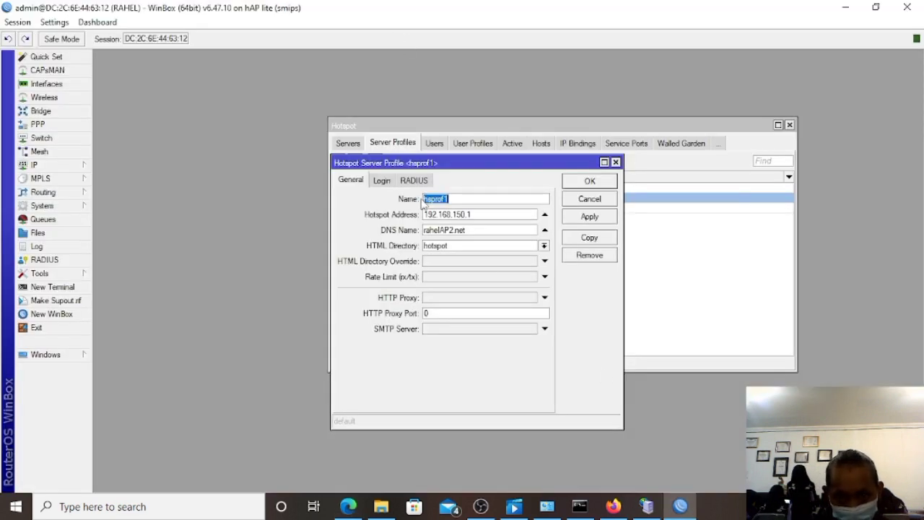
# Copy the profile name hsprof1 from WinBox into the session's Hotspot Name field.
pyautogui.moveTo(424, 198); pyautogui.dragTo(454, 200)
pyautogui.rightClick(456, 203)
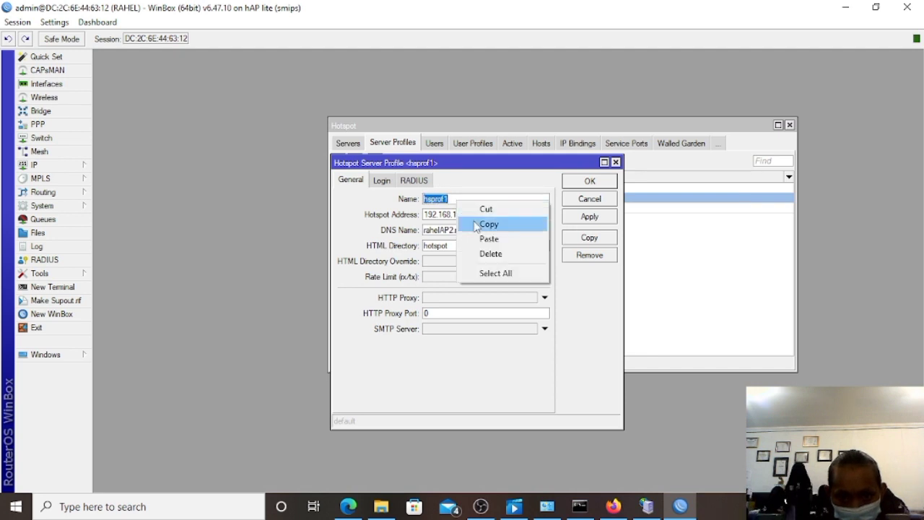
pyautogui.click(488, 224)
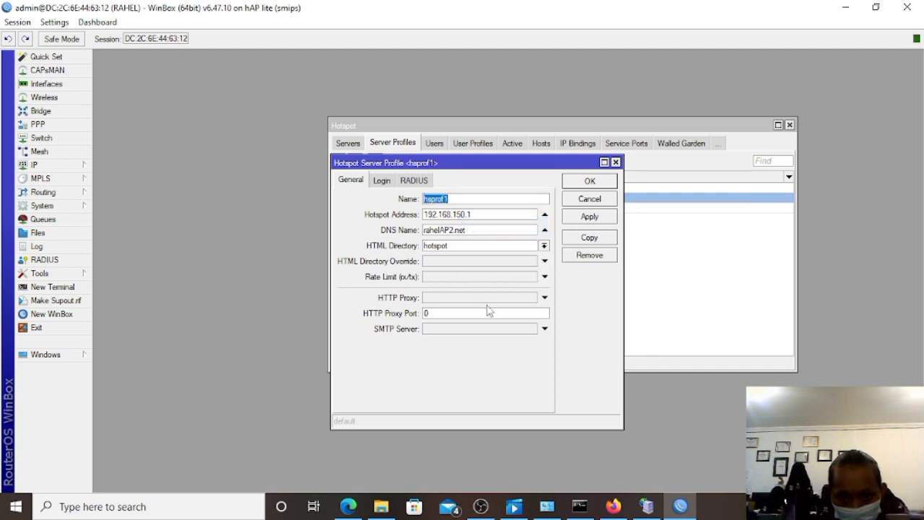
pyautogui.click(354, 507)
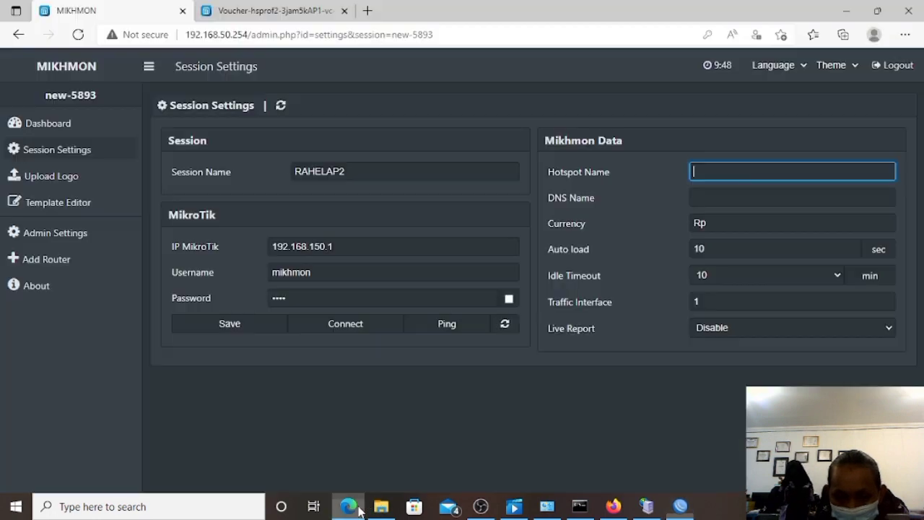
pyautogui.rightClick(693, 172)
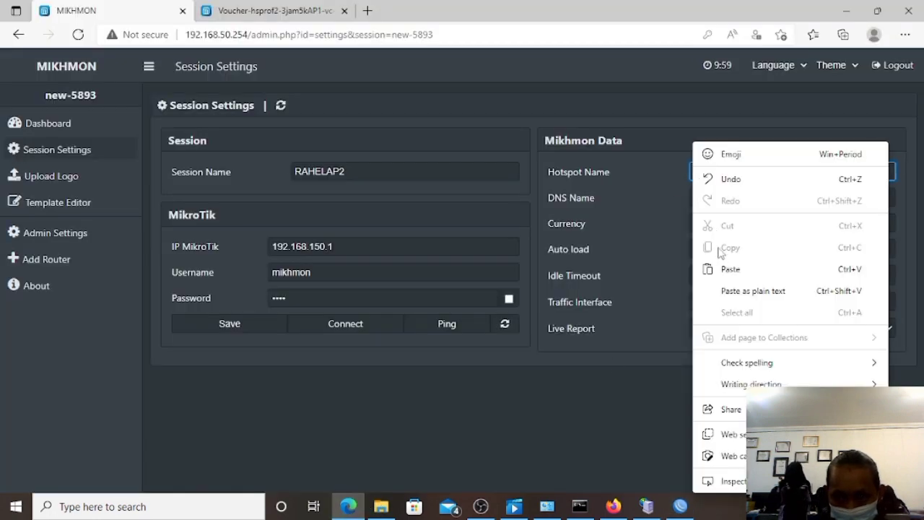
pyautogui.click(726, 268)
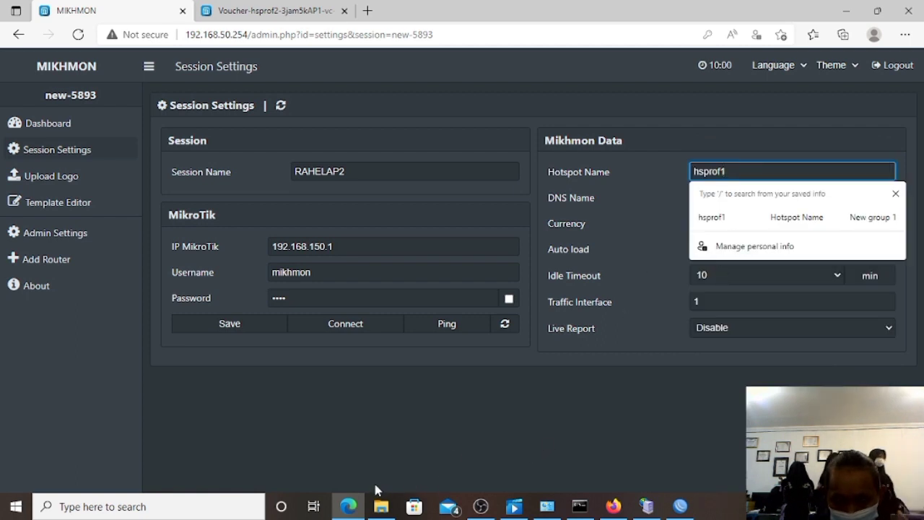
pyautogui.click(677, 228)
# Copy DNS name rahelAP2.net from WinBox into DNS Name, keeping idle timeout at 10 minutes.
pyautogui.click(716, 197)
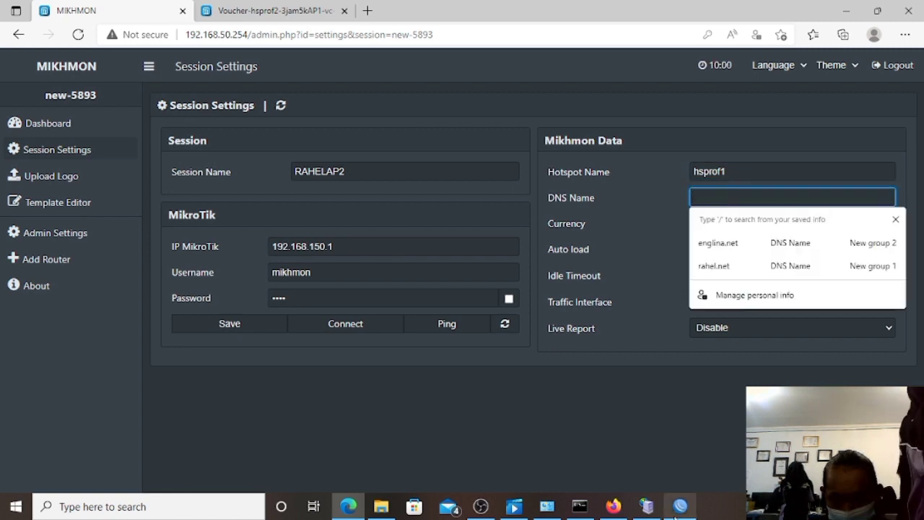
pyautogui.click(681, 506)
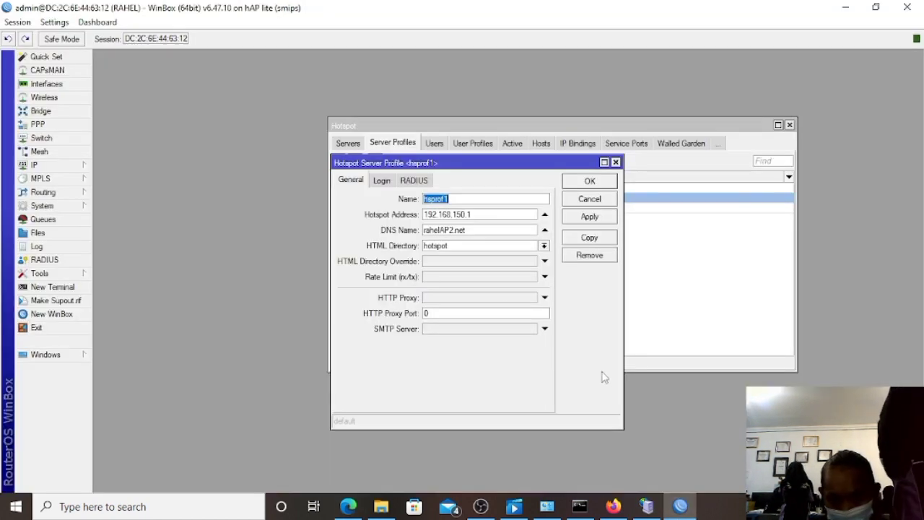
pyautogui.moveTo(424, 229); pyautogui.dragTo(477, 229)
pyautogui.rightClick(476, 230)
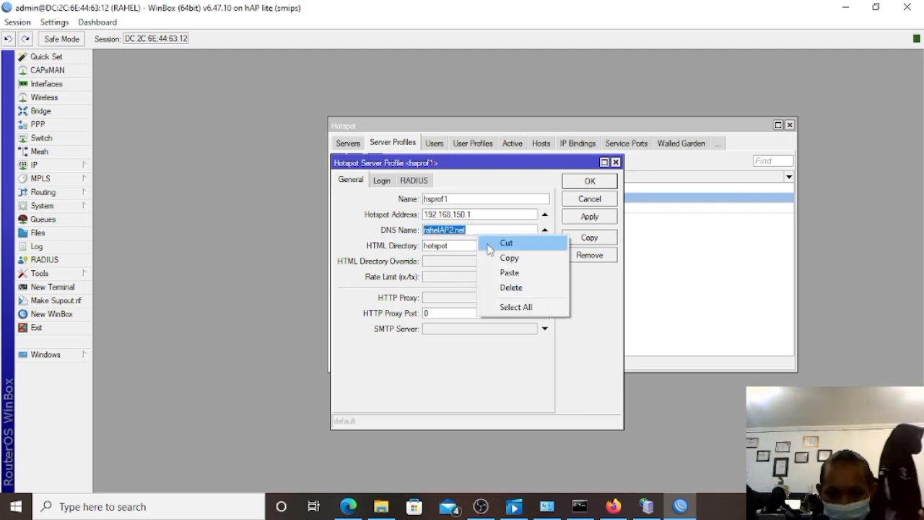
pyautogui.click(494, 257)
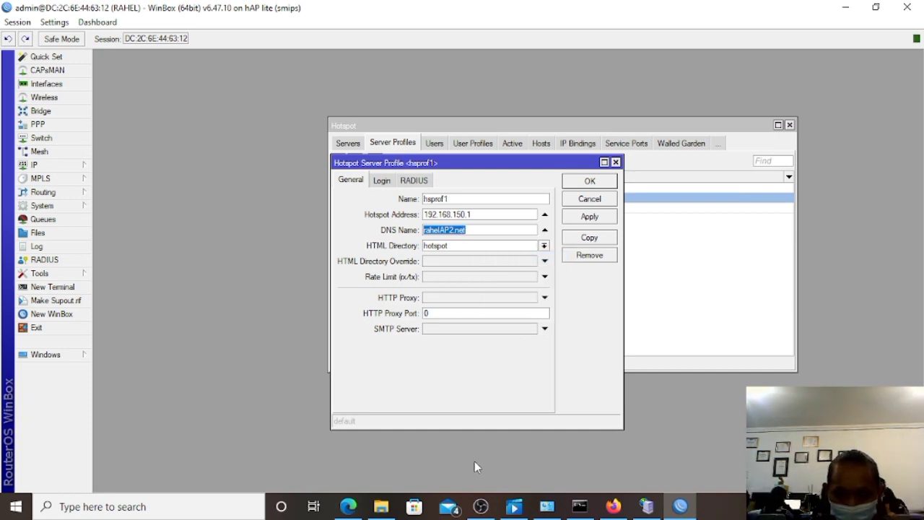
pyautogui.click(348, 506)
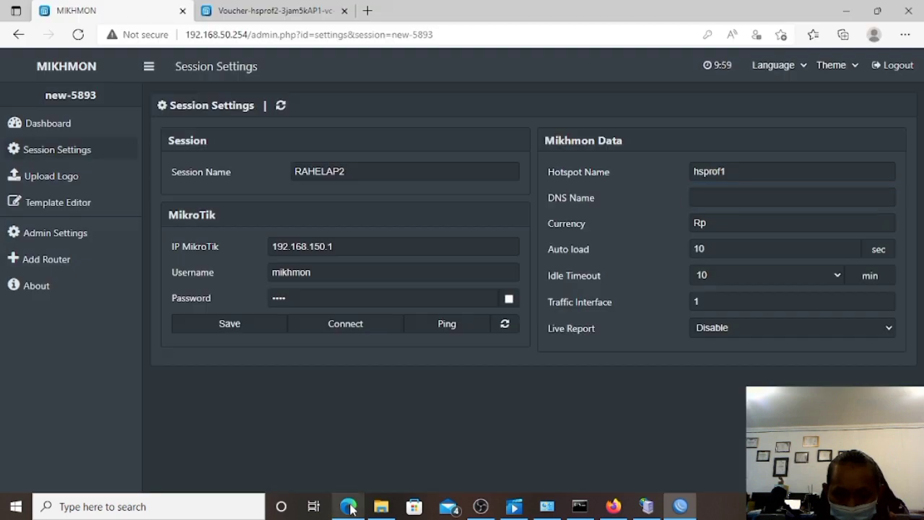
pyautogui.rightClick(711, 200)
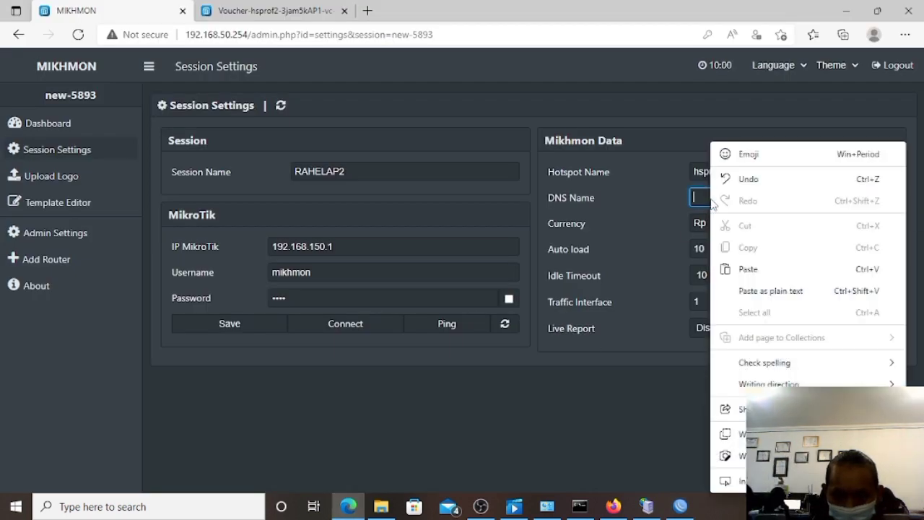
pyautogui.click(740, 270)
pyautogui.click(738, 273)
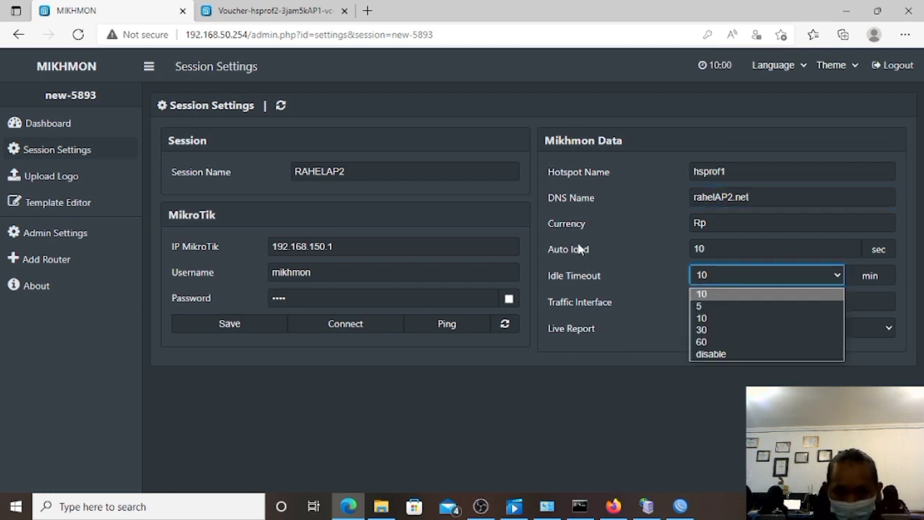
pyautogui.click(352, 400)
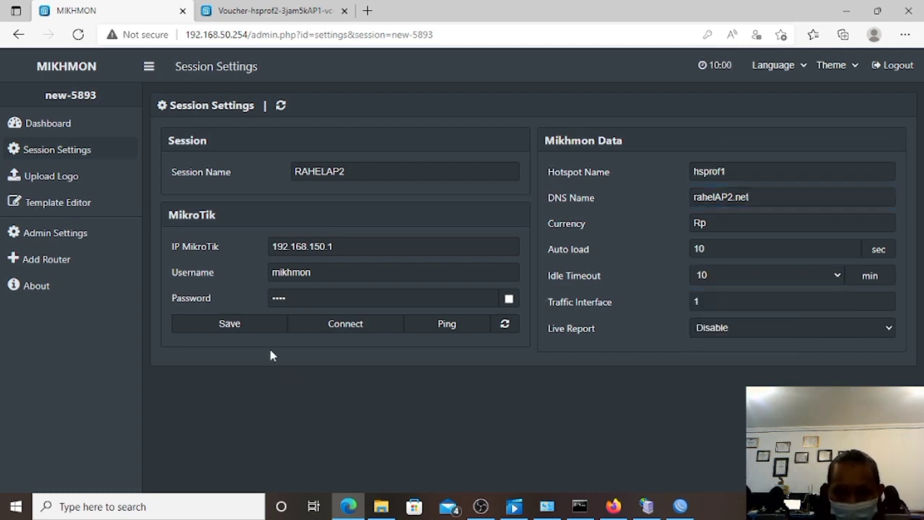
# Save the RAHELAP2 session, ping the router at 192.168.150.1, and connect to it.
pyautogui.click(245, 325)
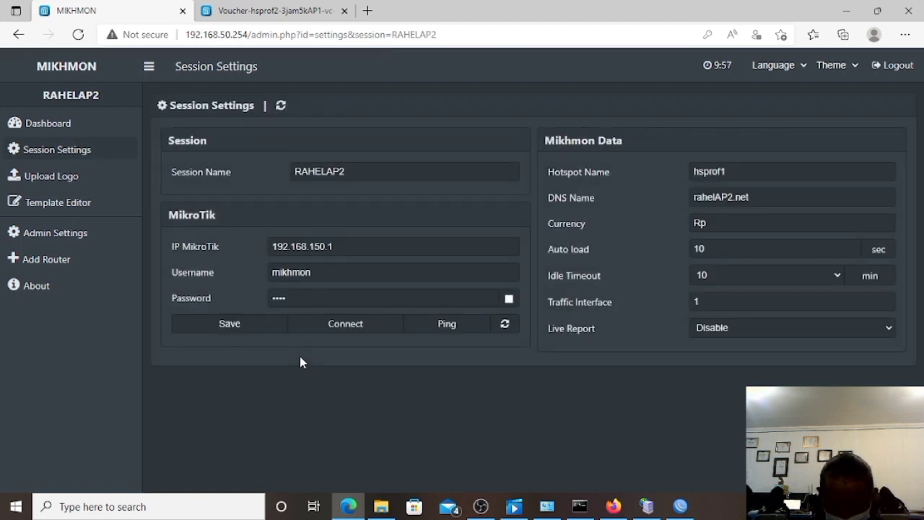
pyautogui.click(431, 326)
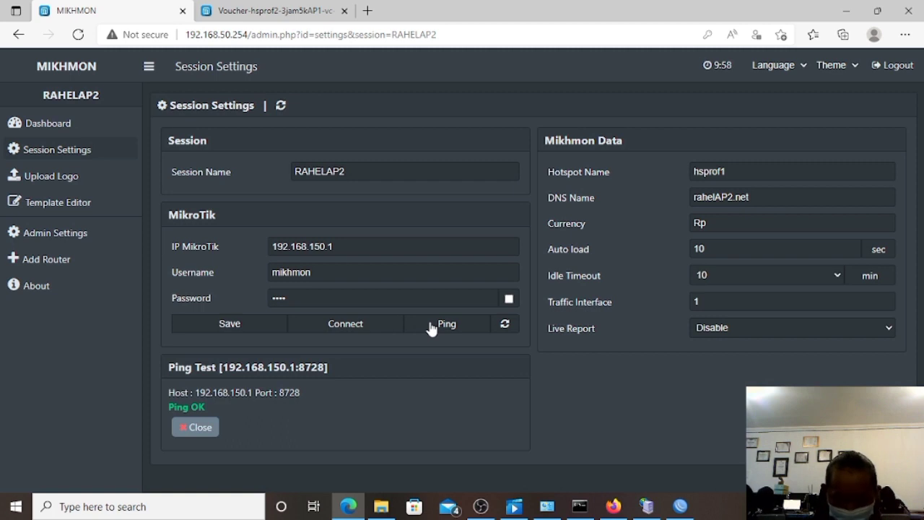
pyautogui.click(345, 326)
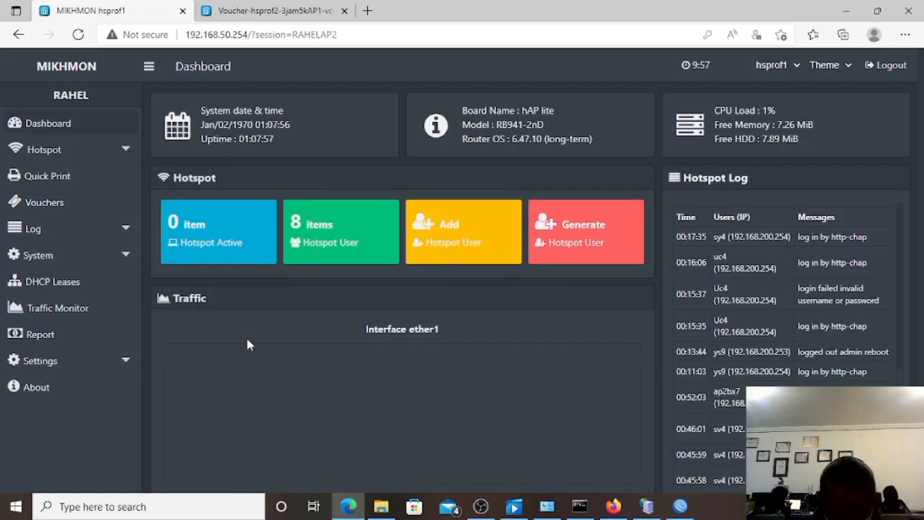
# Go to the hotspot User Profile list and start adding a new profile.
pyautogui.click(97, 160)
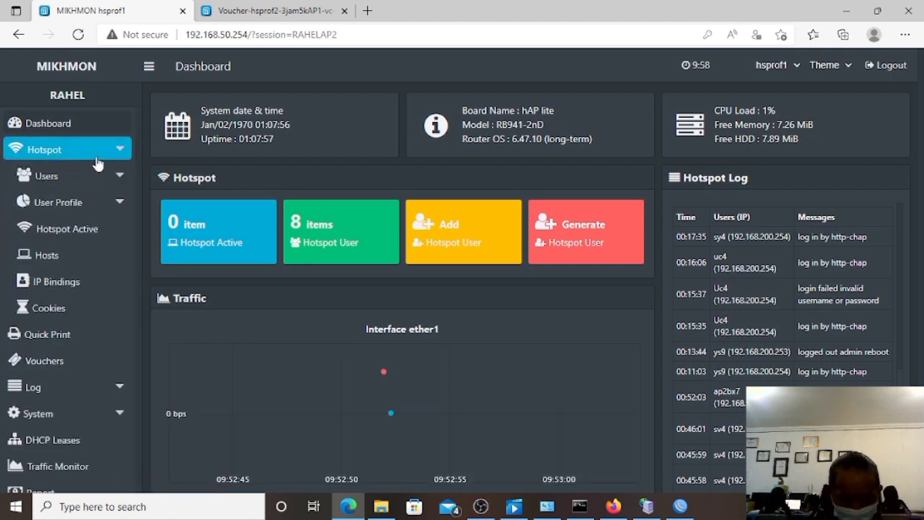
pyautogui.click(99, 174)
pyautogui.click(98, 199)
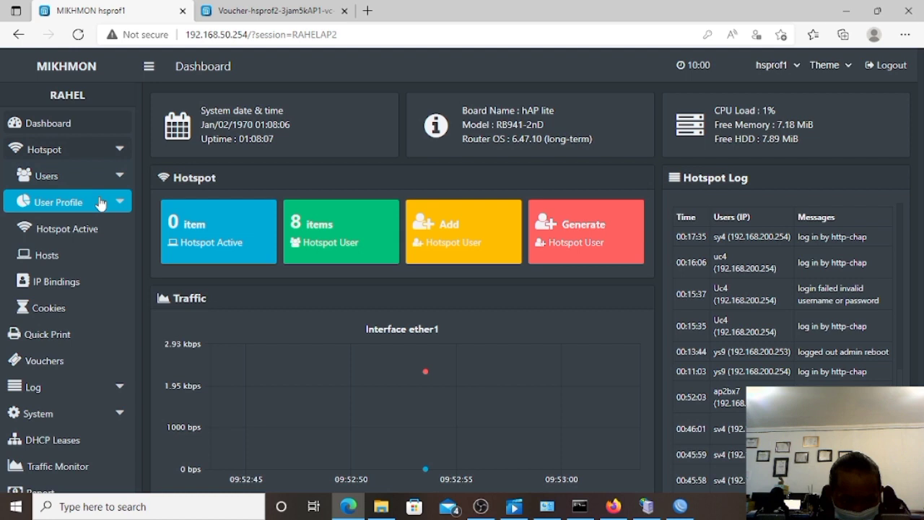
pyautogui.click(94, 229)
pyautogui.click(94, 230)
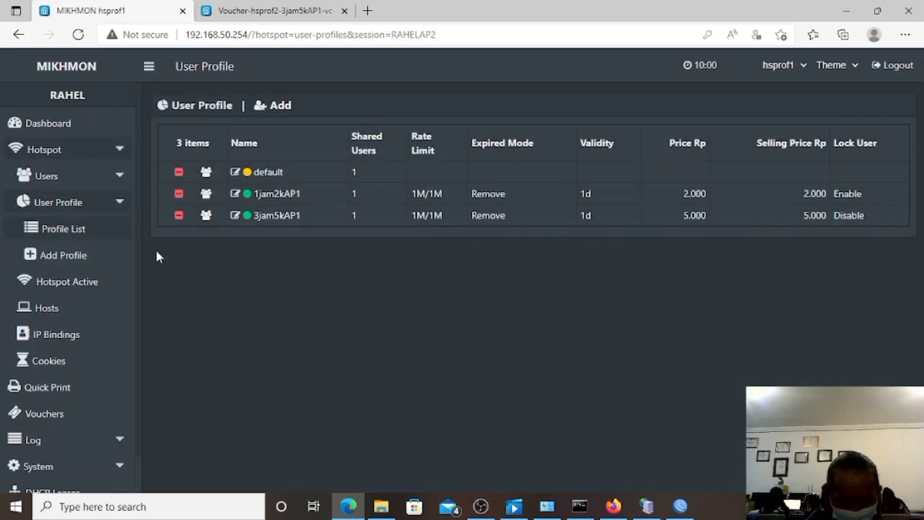
pyautogui.click(84, 255)
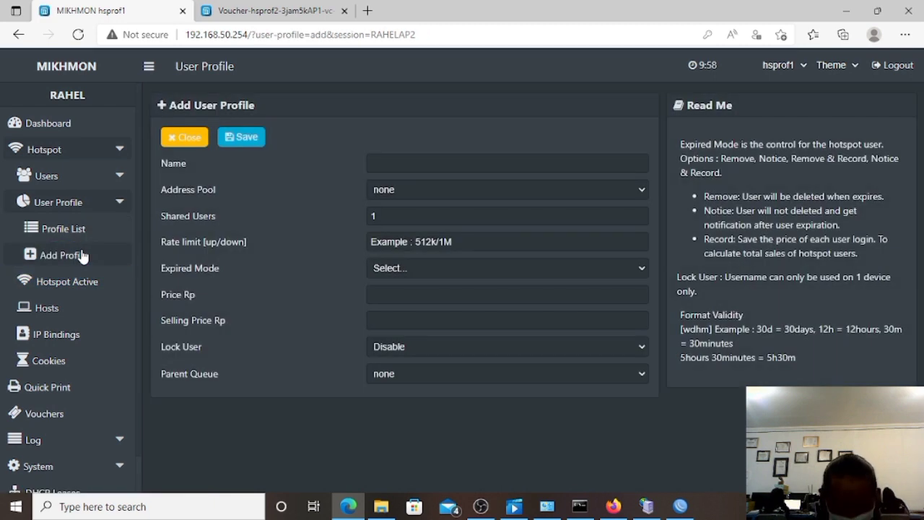
# Name the new user profile 1jam2kAP2 and look up which address pools are available.
pyautogui.click(412, 165)
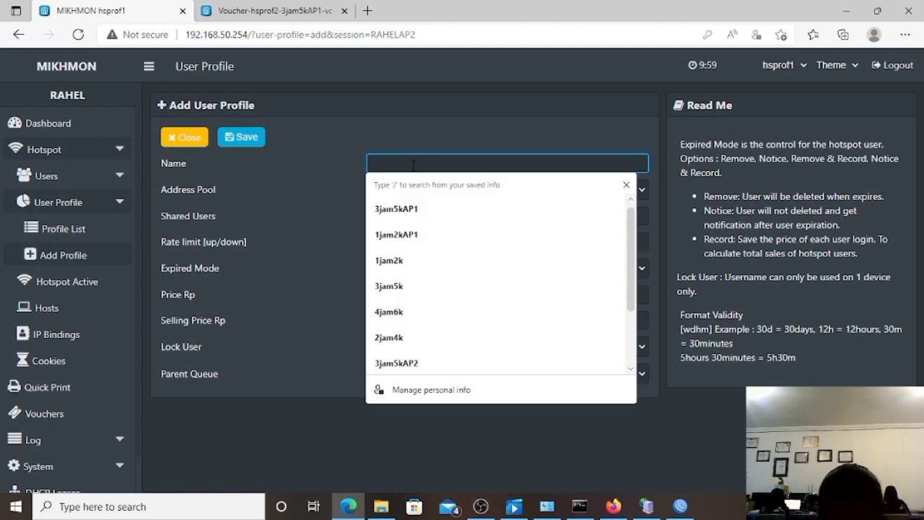
pyautogui.write('1j')
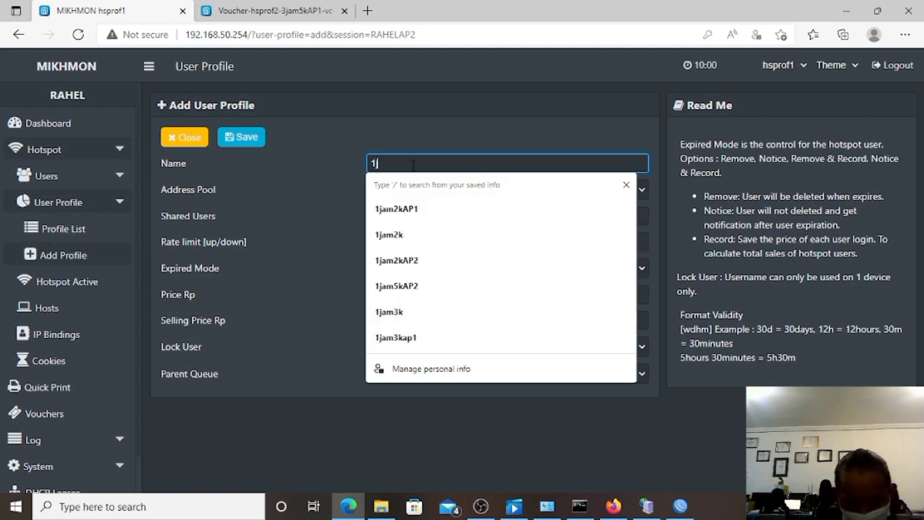
pyautogui.write('am2k')
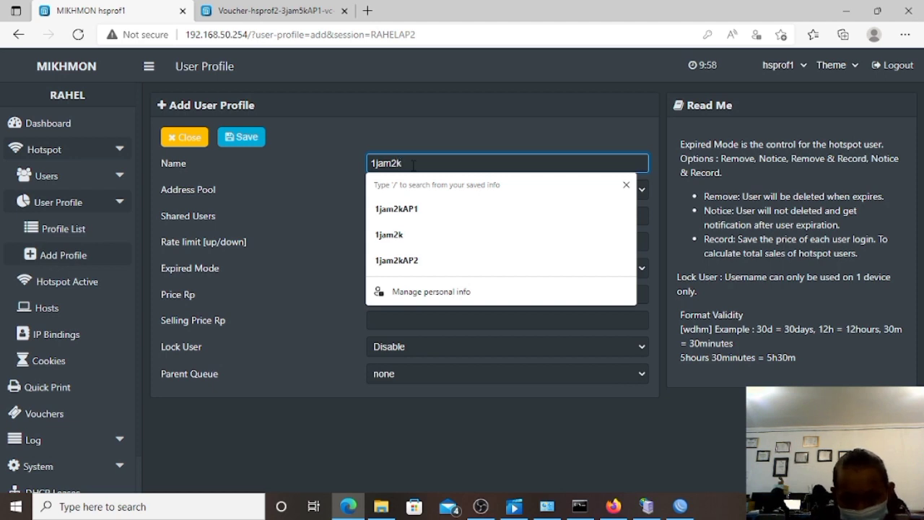
pyautogui.write('AP2')
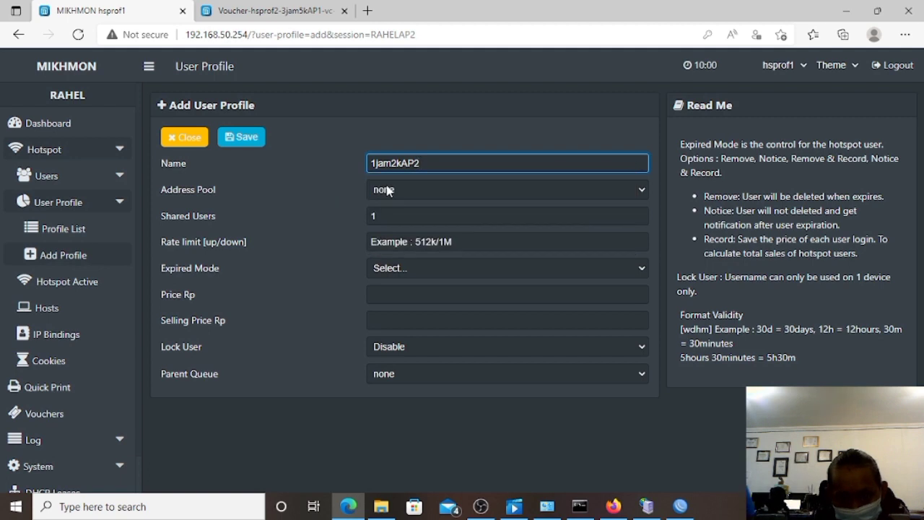
pyautogui.click(441, 189)
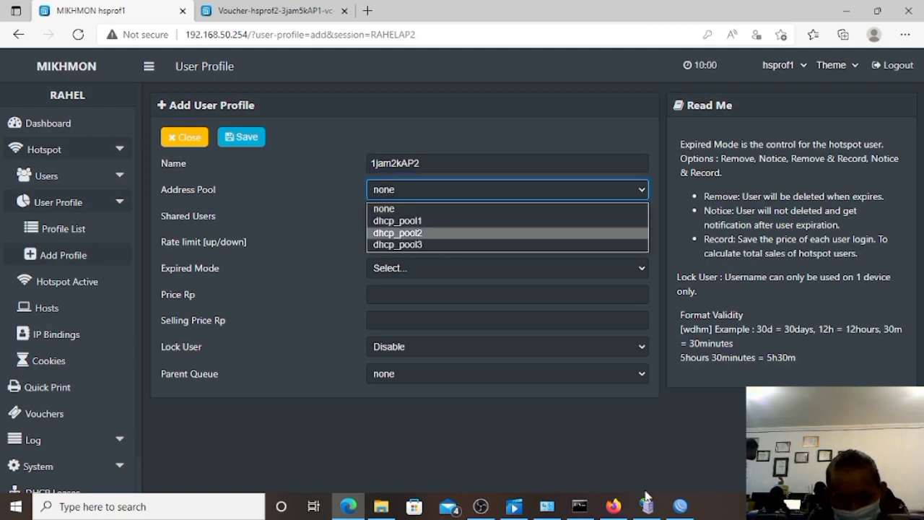
pyautogui.click(678, 508)
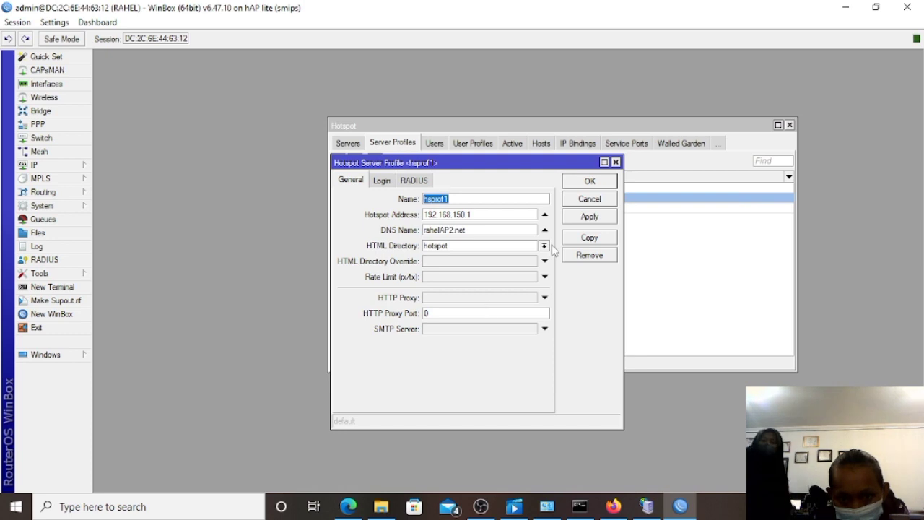
# In WinBox's IP Pool list, find dhcp_pool2 covering 192.168.150.2–192.168.150.254.
pyautogui.moveTo(465, 230); pyautogui.dragTo(343, 211)
pyautogui.click(43, 164)
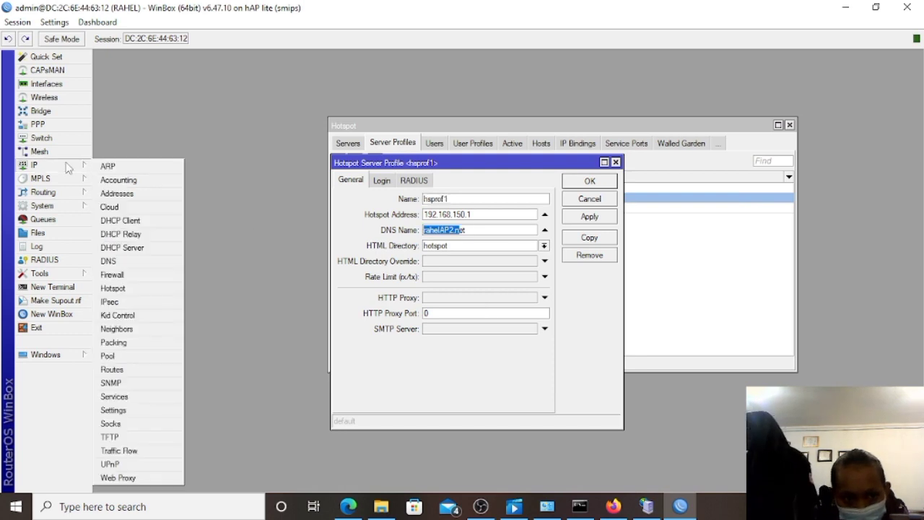
pyautogui.click(108, 356)
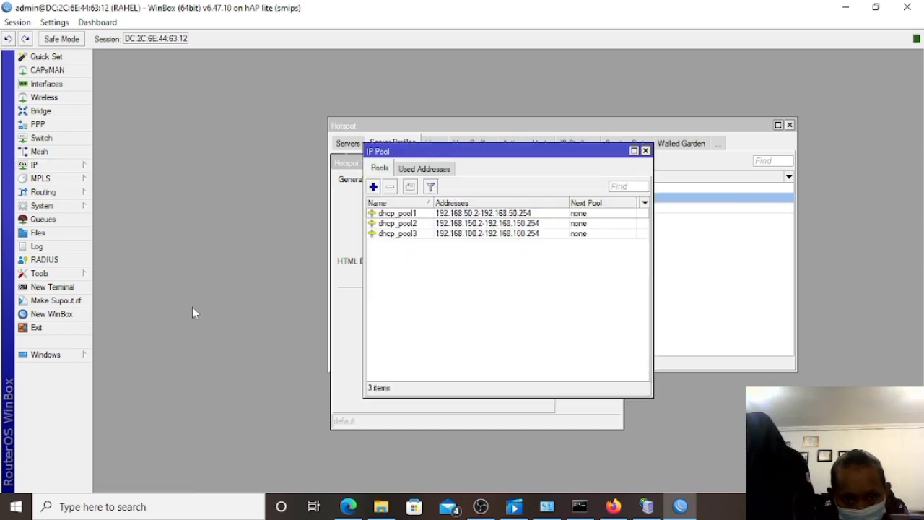
pyautogui.click(417, 224)
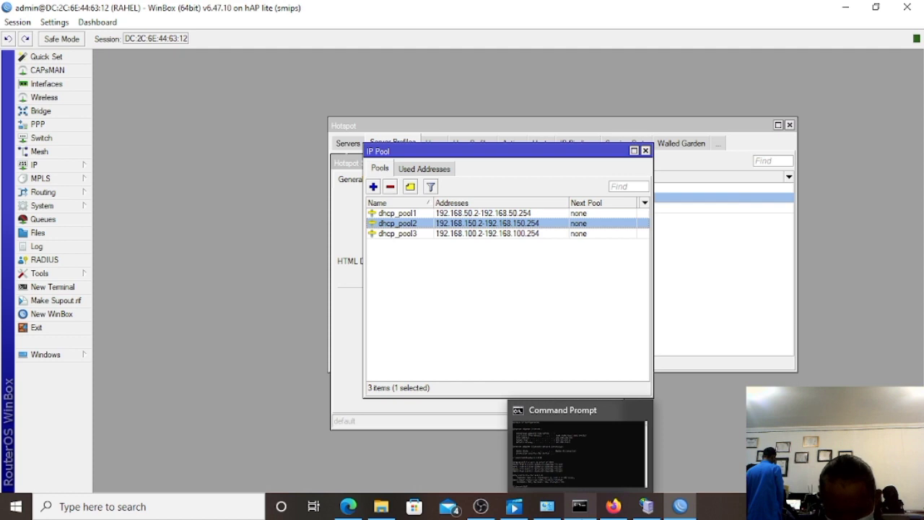
pyautogui.click(345, 508)
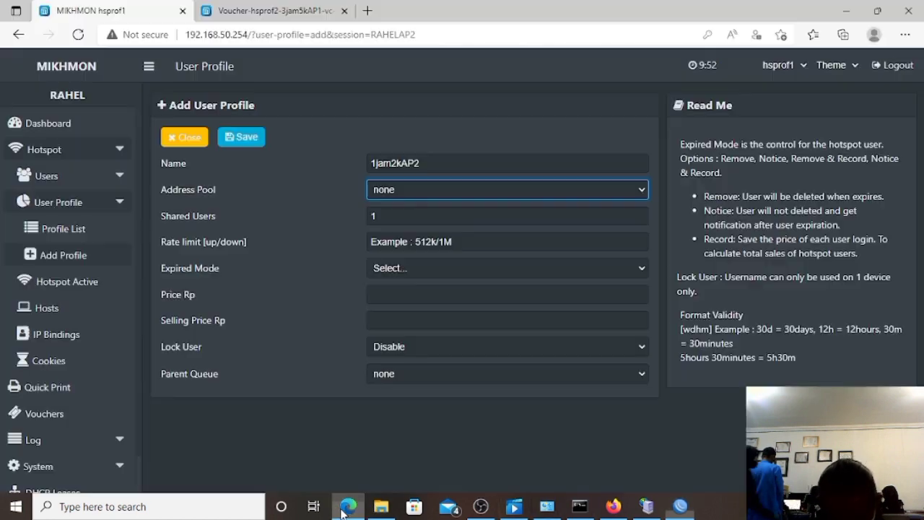
# Give the profile address pool dhcp_pool2, rate limit 1M/1M, Remove on expiry and 1d validity.
pyautogui.click(406, 194)
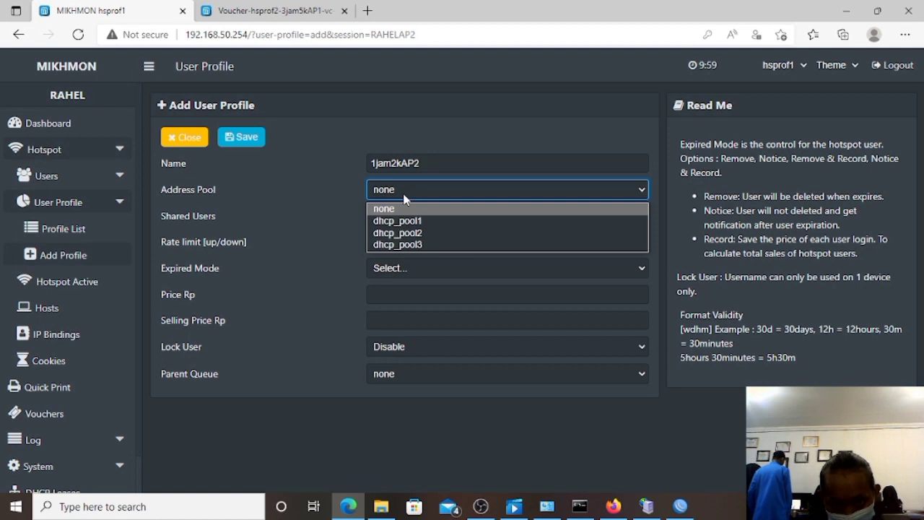
pyautogui.click(407, 233)
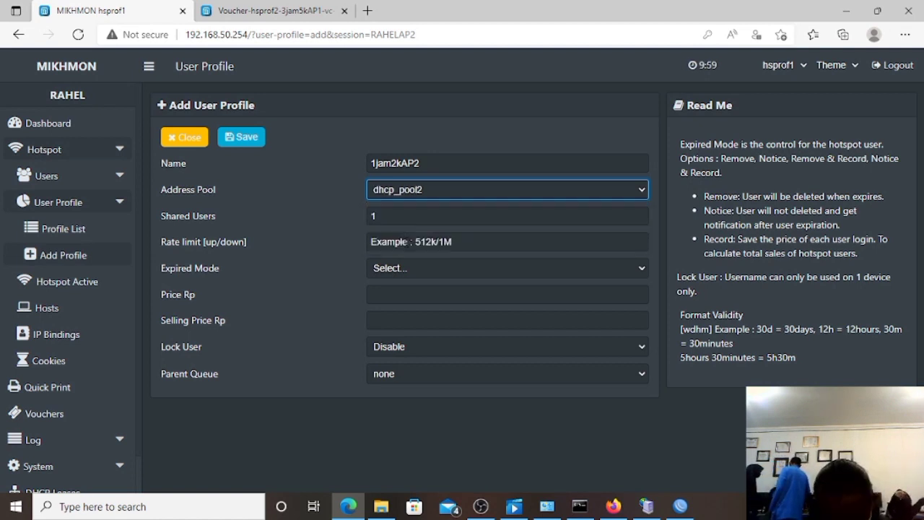
pyautogui.click(411, 242)
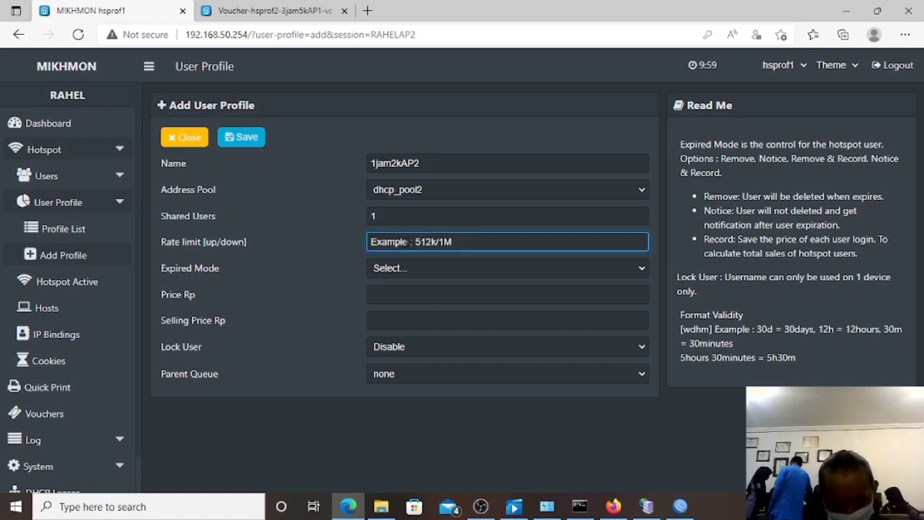
pyautogui.write('1')
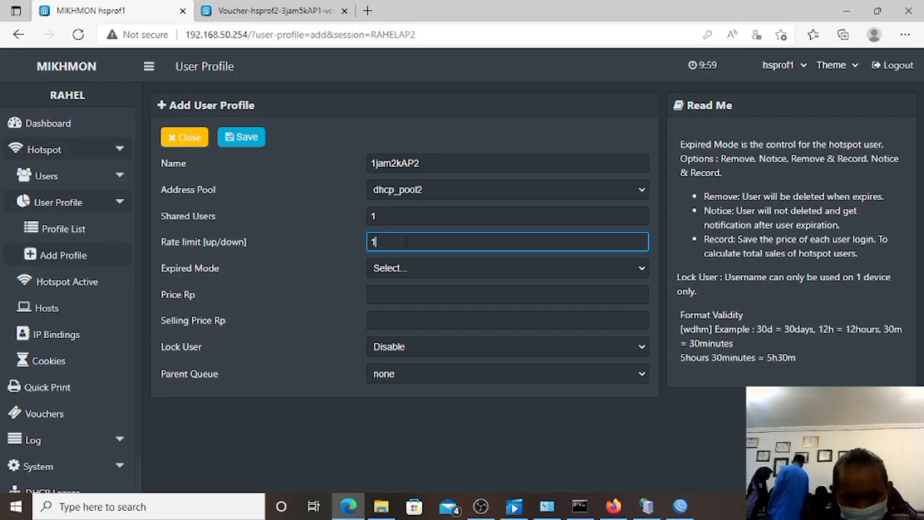
pyautogui.write('m')
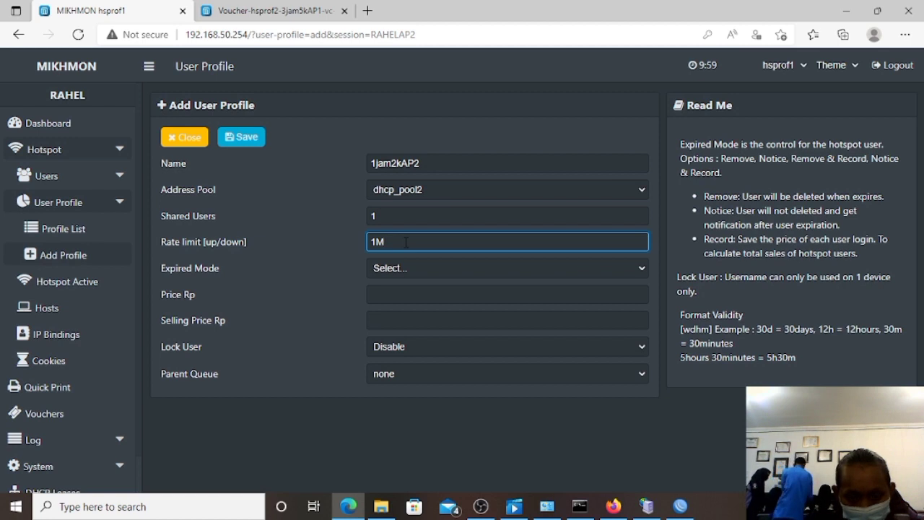
pyautogui.write('/1M')
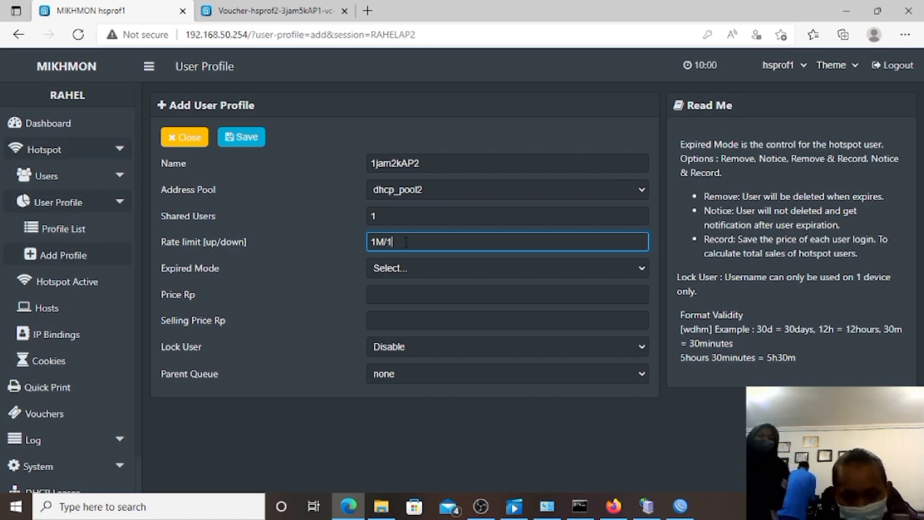
pyautogui.click(402, 268)
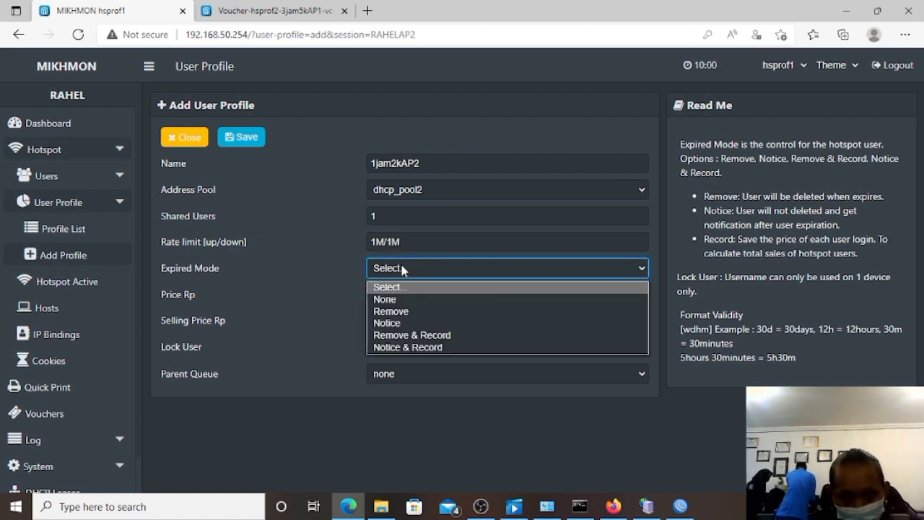
pyautogui.click(410, 310)
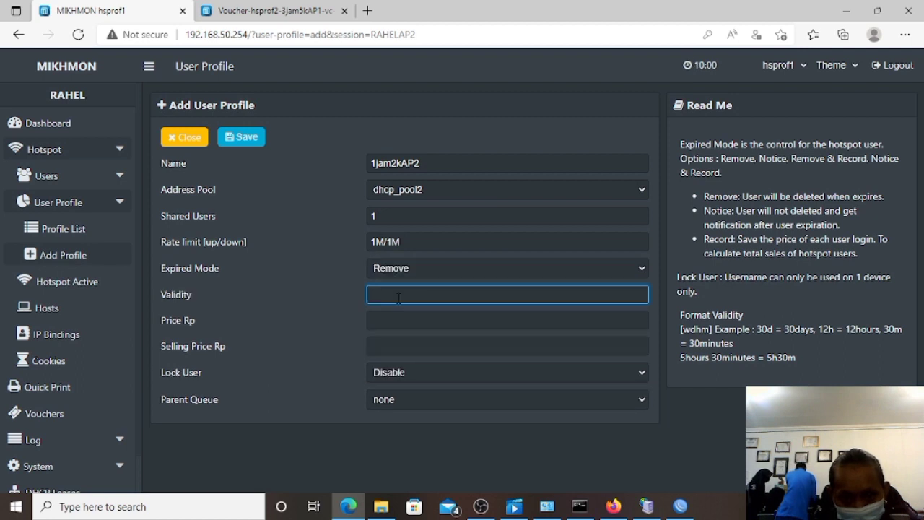
pyautogui.write('1d')
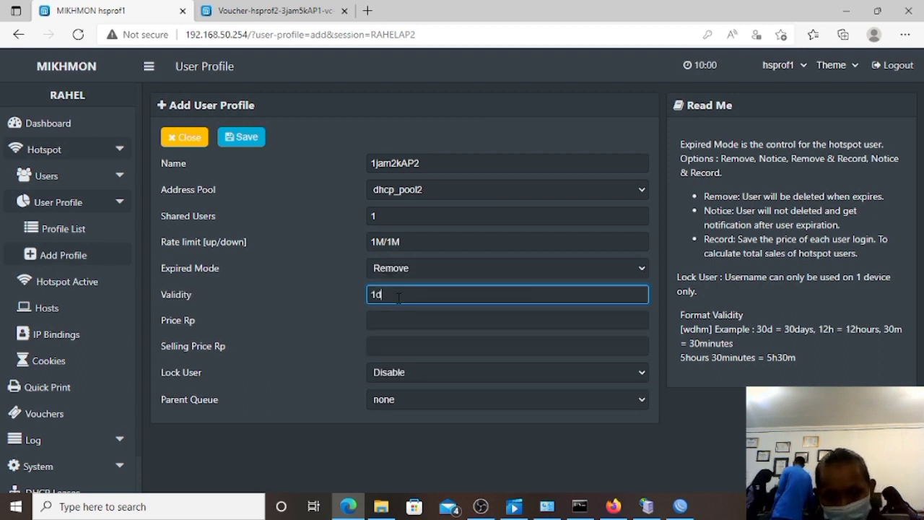
# Set price 2000, enable user lock, and save the 1jam2kAP2 profile.
pyautogui.click(388, 321)
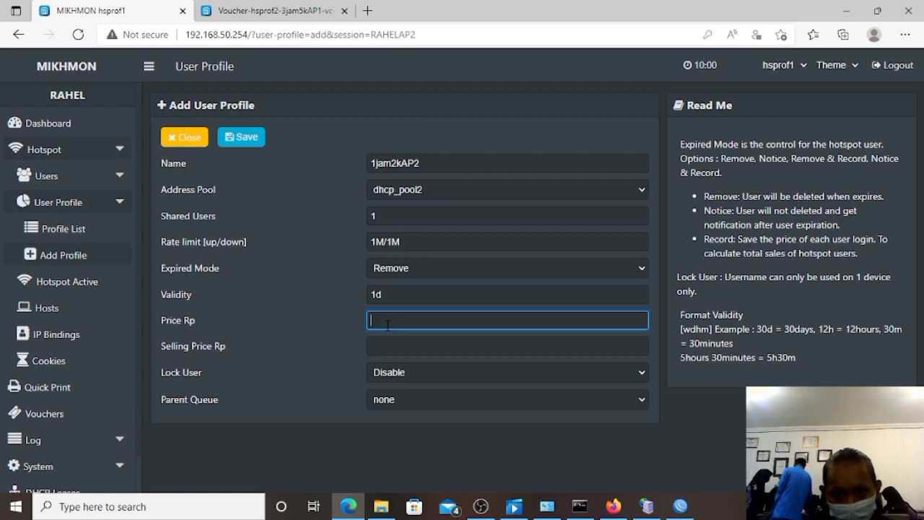
pyautogui.write('2000')
pyautogui.click(395, 349)
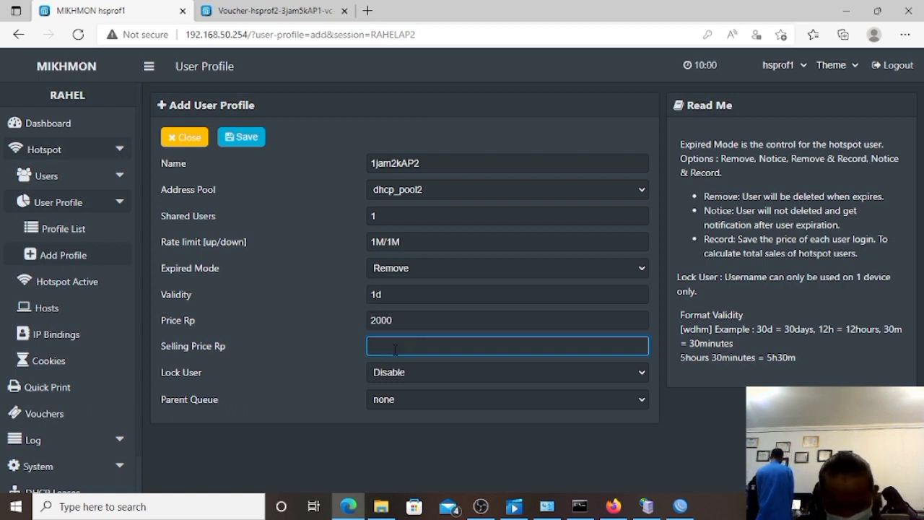
pyautogui.write('2000')
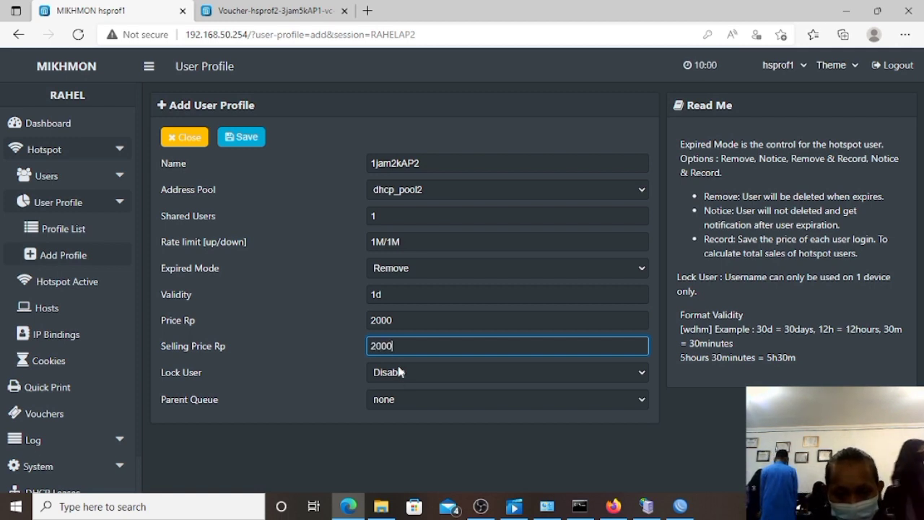
pyautogui.click(403, 374)
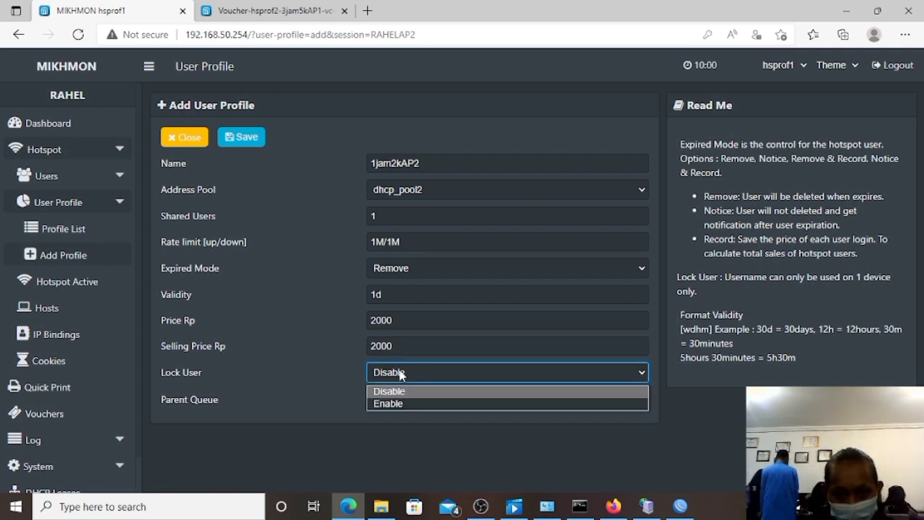
pyautogui.click(390, 404)
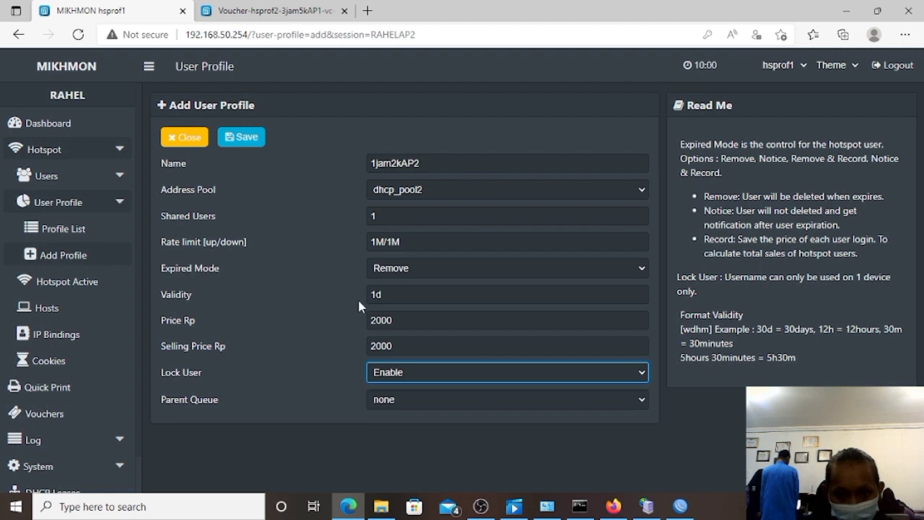
pyautogui.click(258, 144)
pyautogui.click(258, 144)
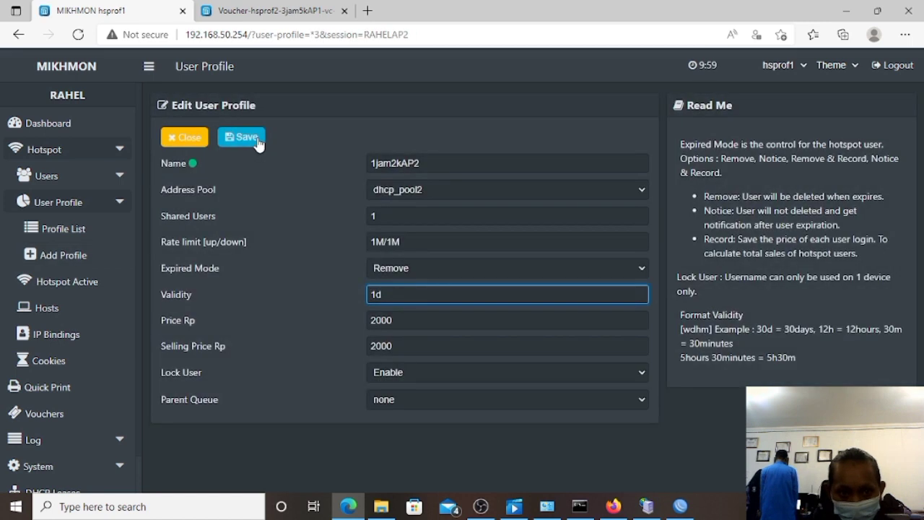
# Start a new profile named 3jam5kAP2 with pool dhcp_pool2 and rate limit 1M/1M.
pyautogui.click(108, 265)
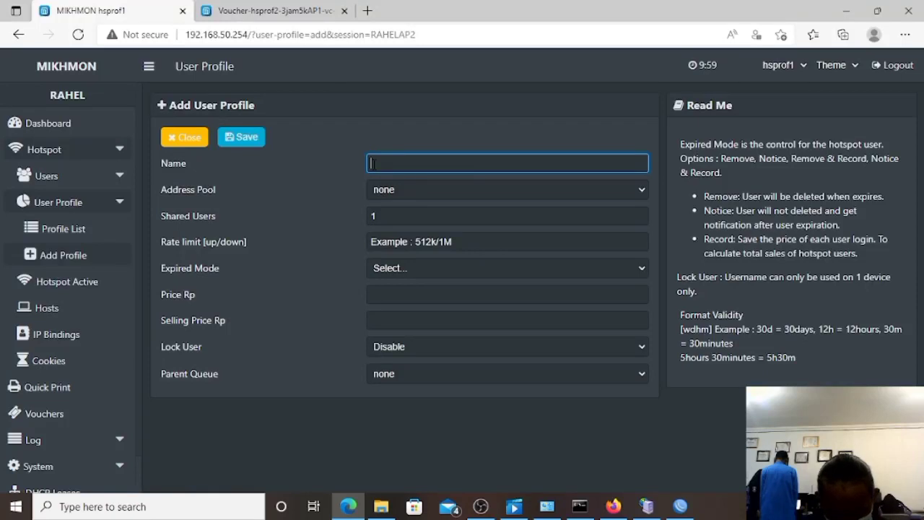
pyautogui.write('3jam')
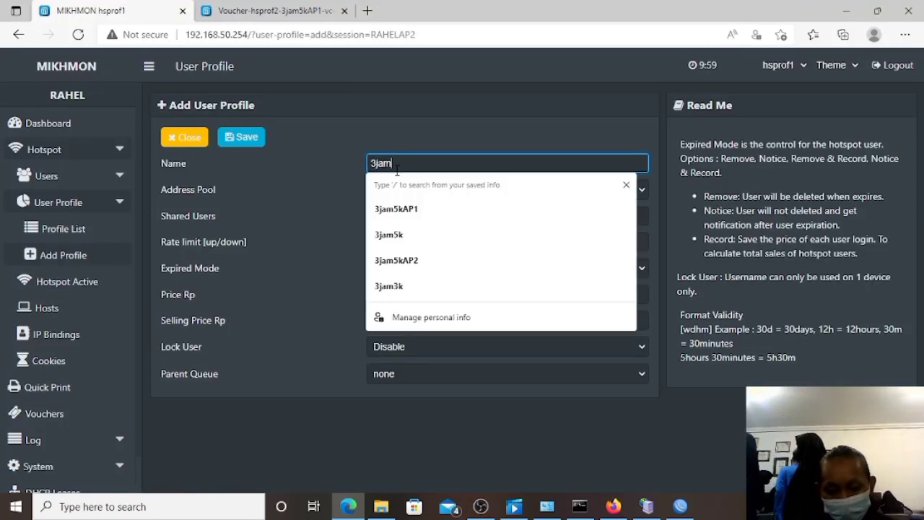
pyautogui.write('5k')
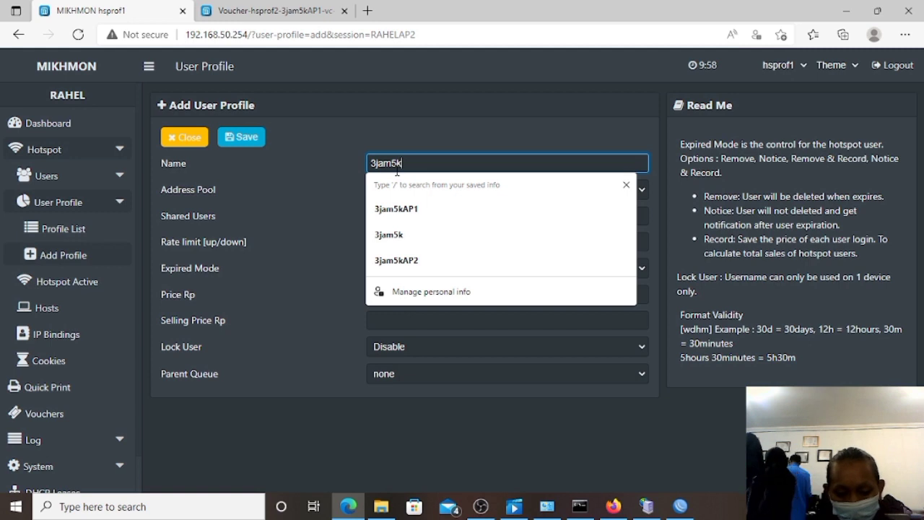
pyautogui.write('AP')
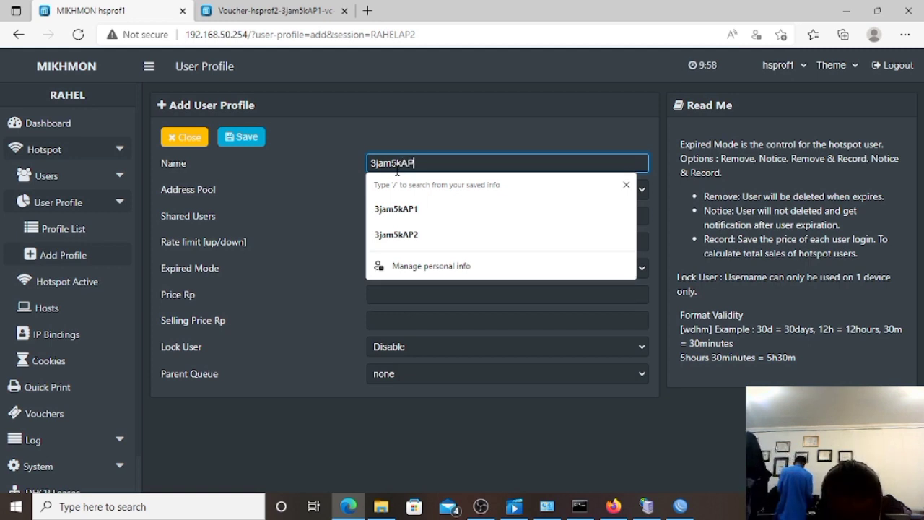
pyautogui.write('2')
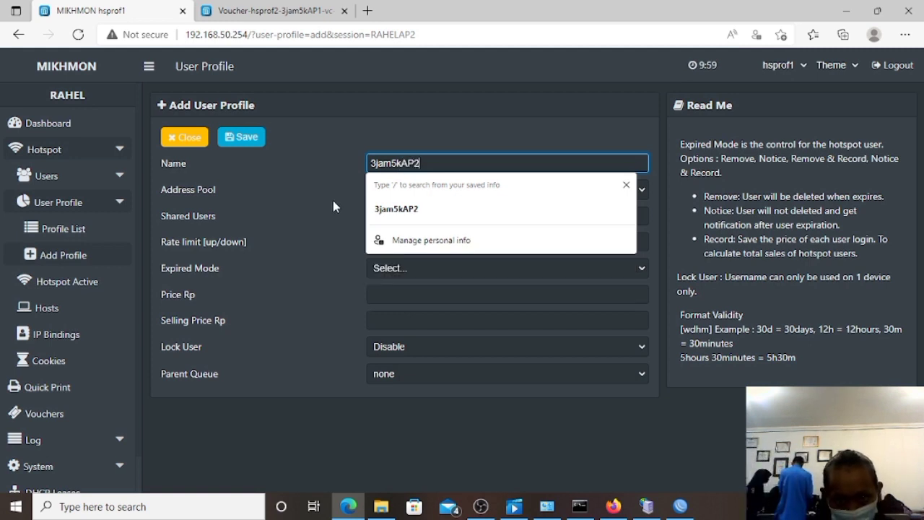
pyautogui.click(388, 189)
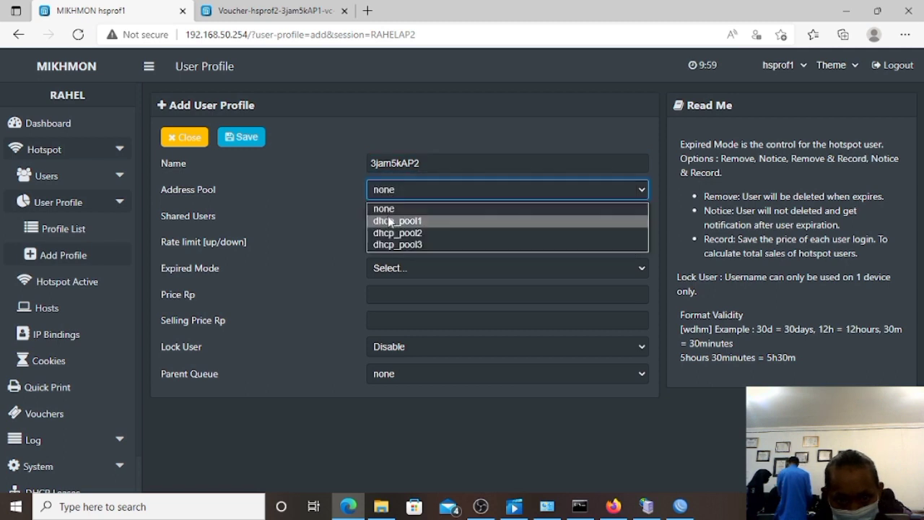
pyautogui.click(390, 232)
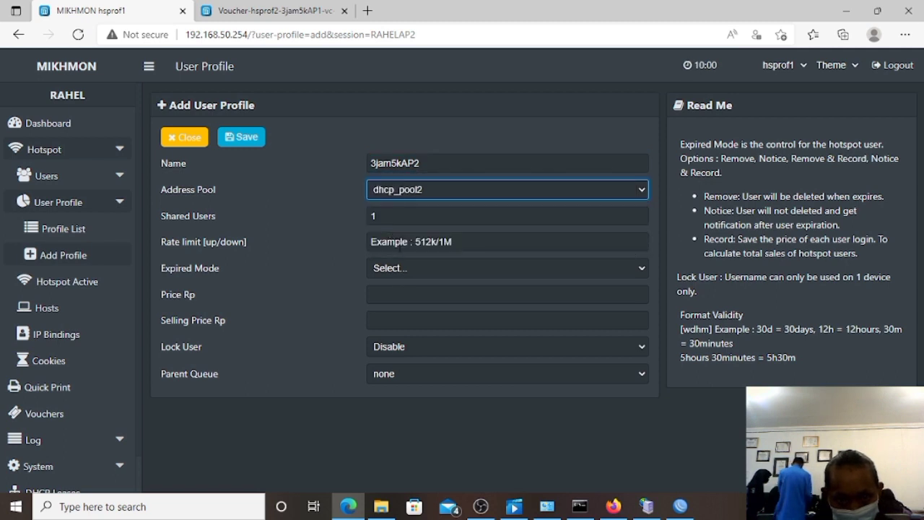
pyautogui.click(397, 242)
pyautogui.write('1')
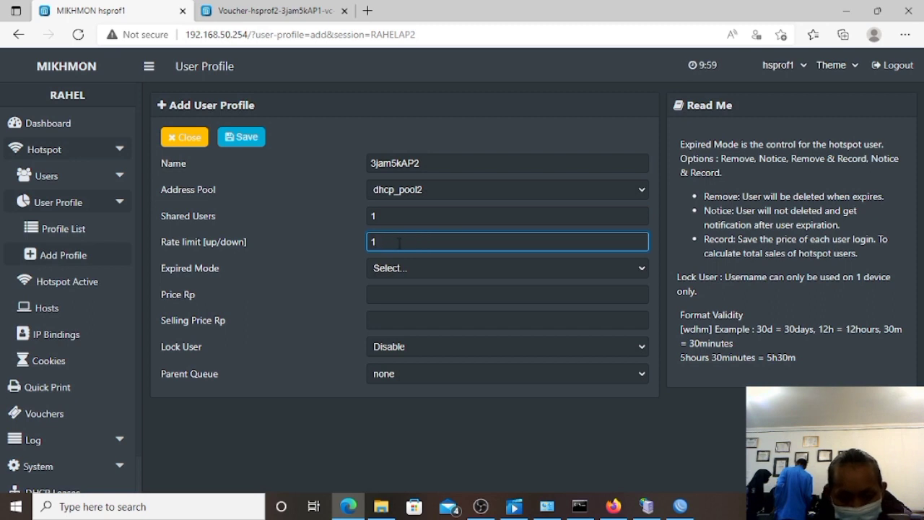
pyautogui.write('M/1M')
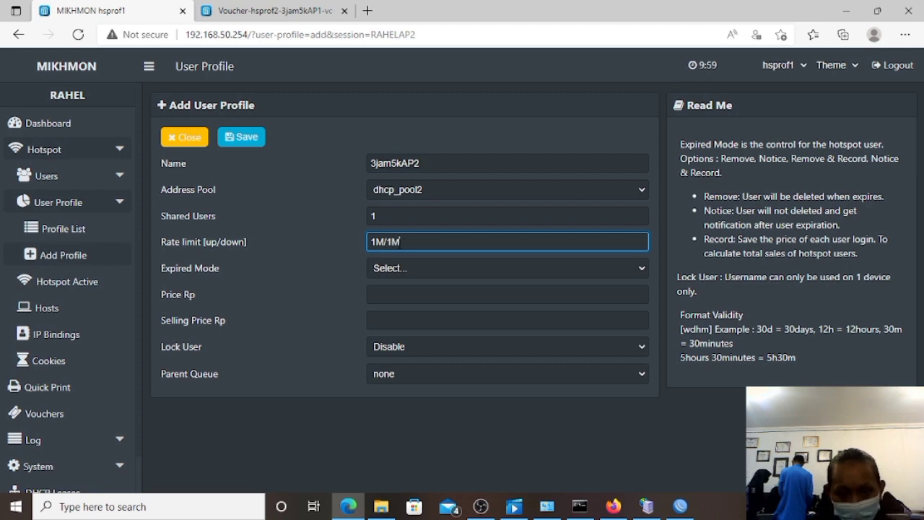
# Set Remove on expiry, 1d validity, price 5000, enable user lock, and save the profile.
pyautogui.click(403, 275)
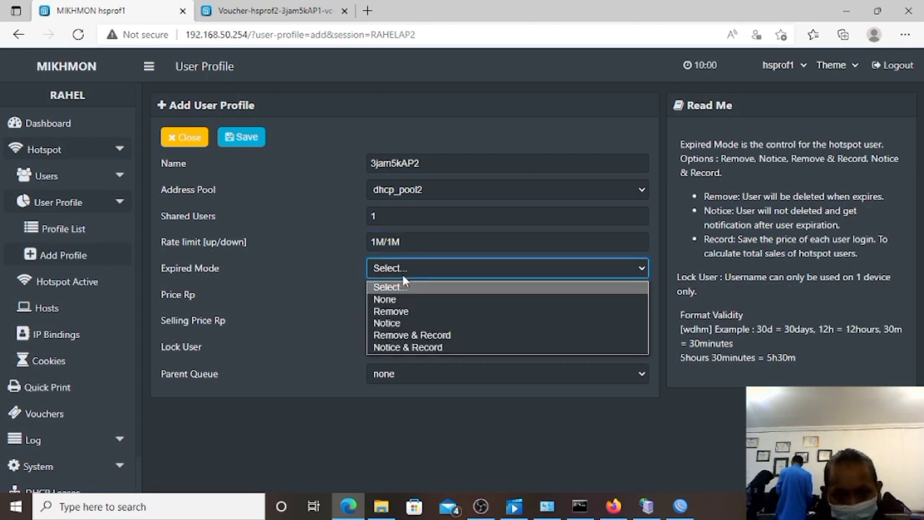
pyautogui.click(405, 316)
pyautogui.write('1')
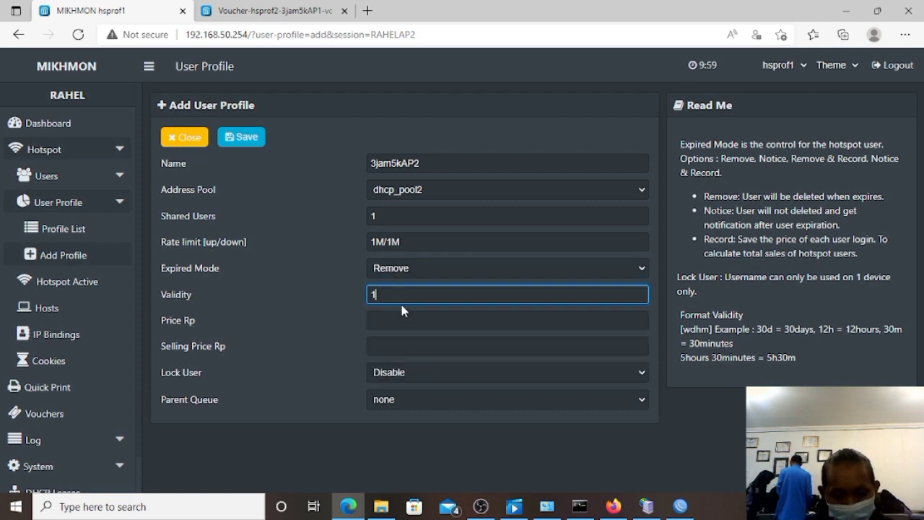
pyautogui.write('d')
pyautogui.click(400, 318)
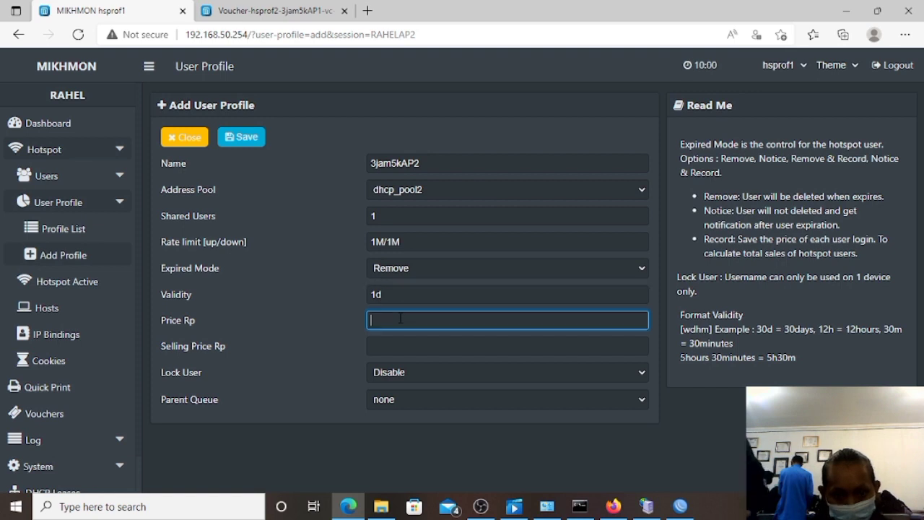
pyautogui.write('5000')
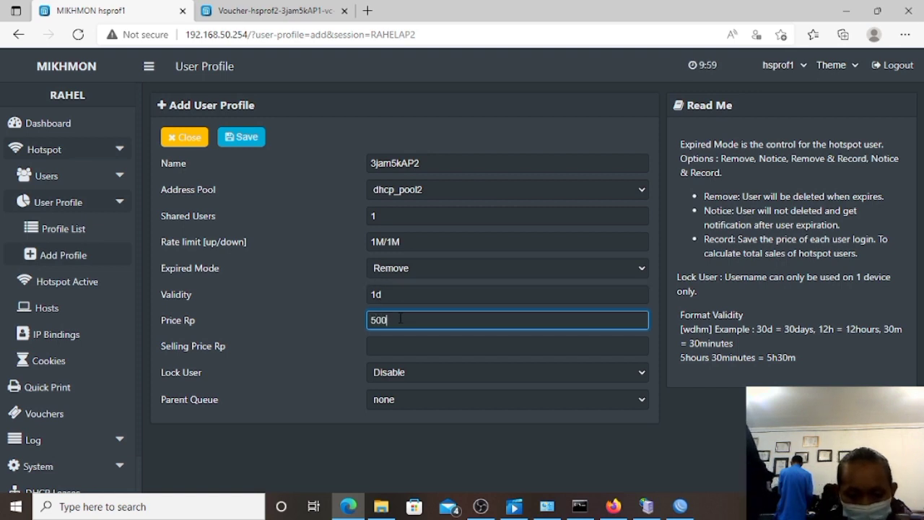
pyautogui.click(402, 344)
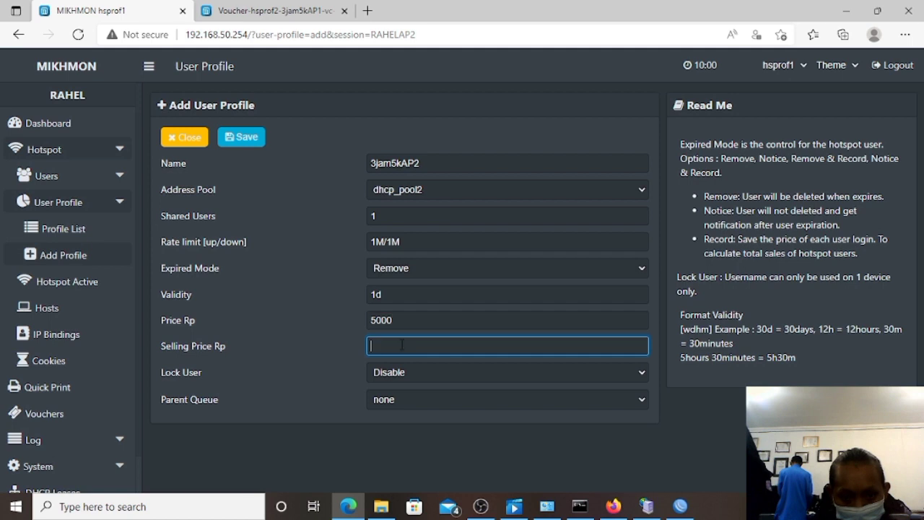
pyautogui.write('5000')
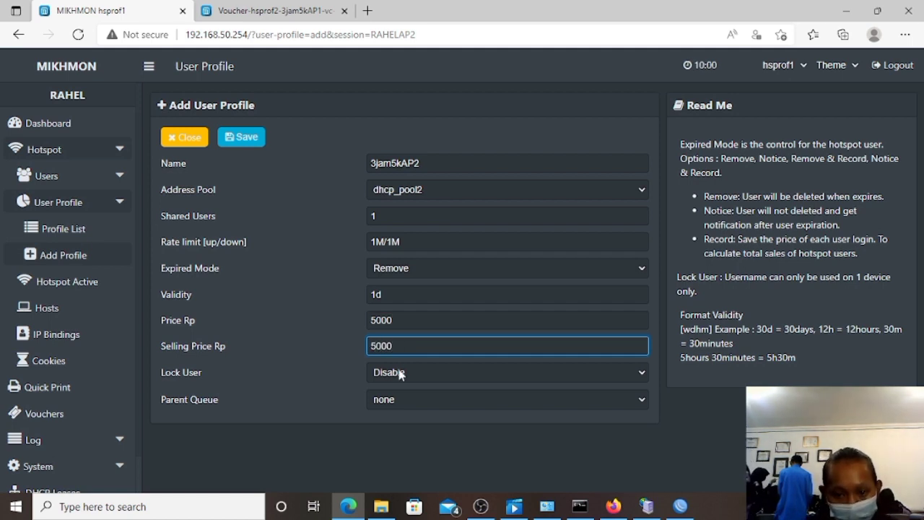
pyautogui.click(401, 374)
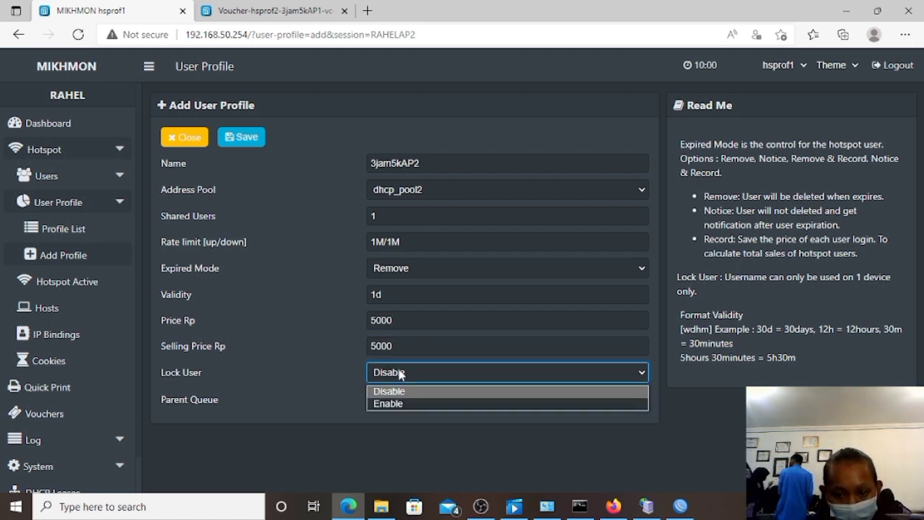
pyautogui.click(400, 399)
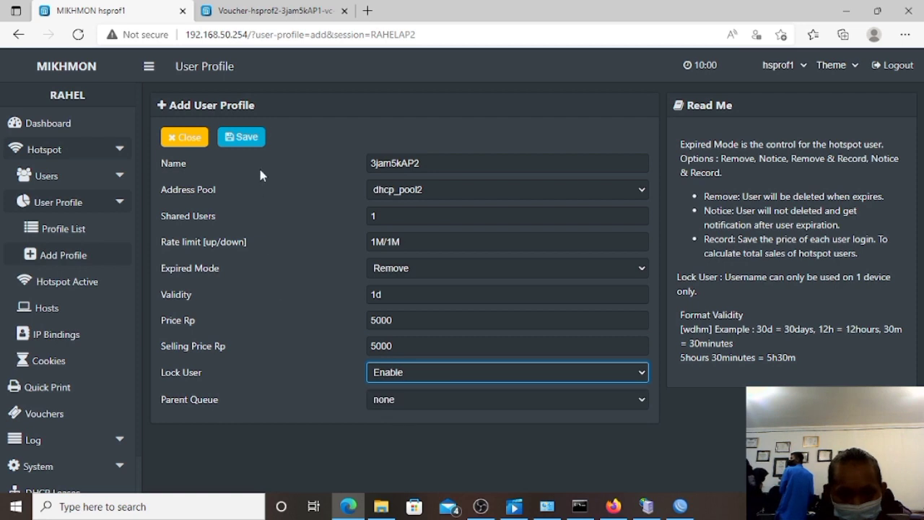
pyautogui.click(245, 141)
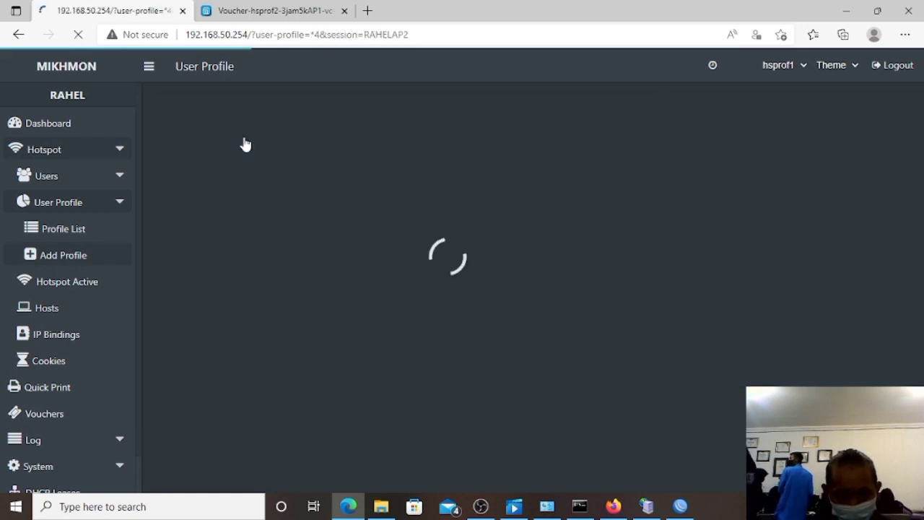
# Open the voucher generation form and set quantity 3, leaving the server at all.
pyautogui.click(64, 231)
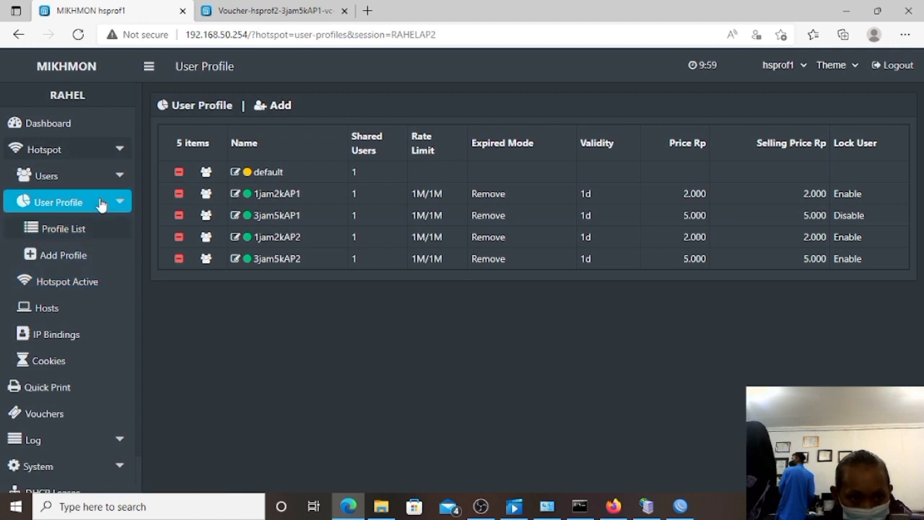
pyautogui.click(105, 177)
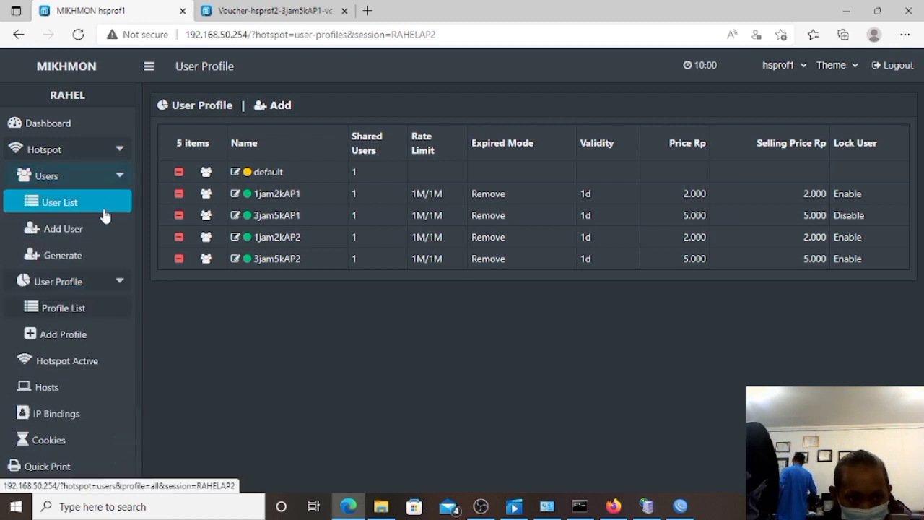
pyautogui.click(101, 254)
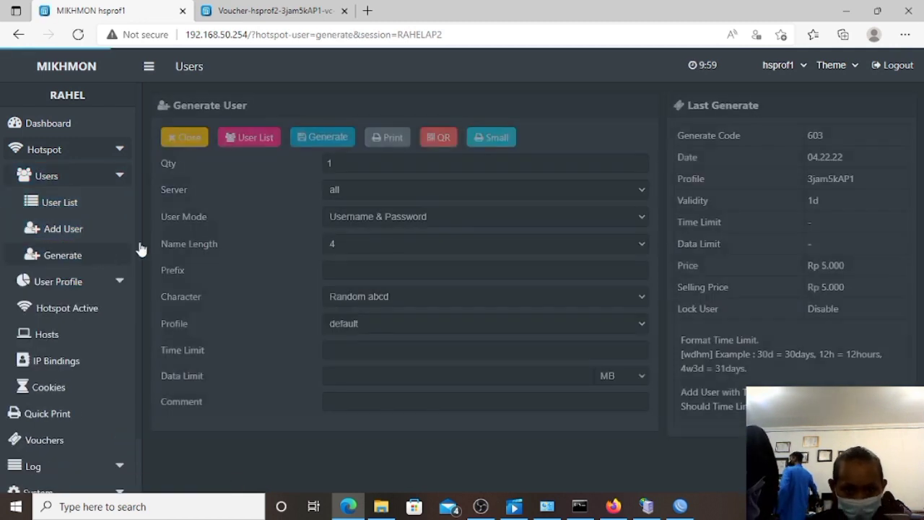
pyautogui.click(354, 164)
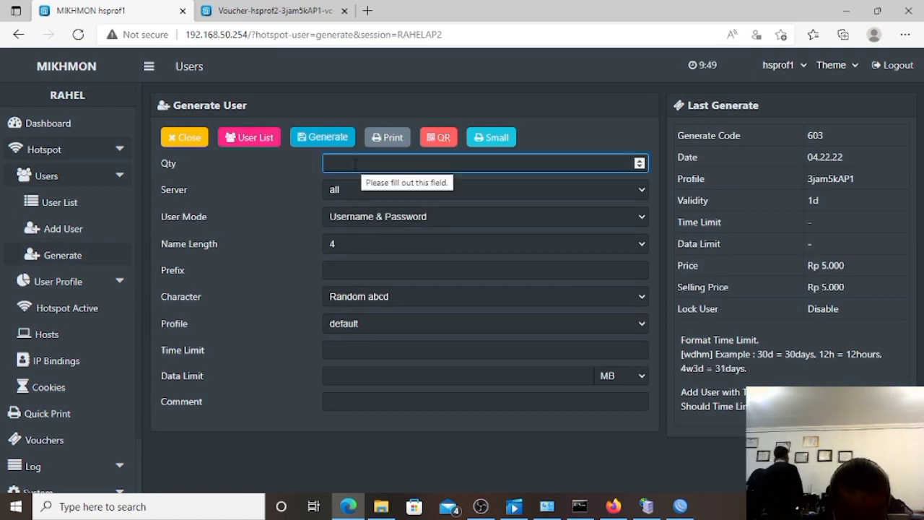
pyautogui.write('3')
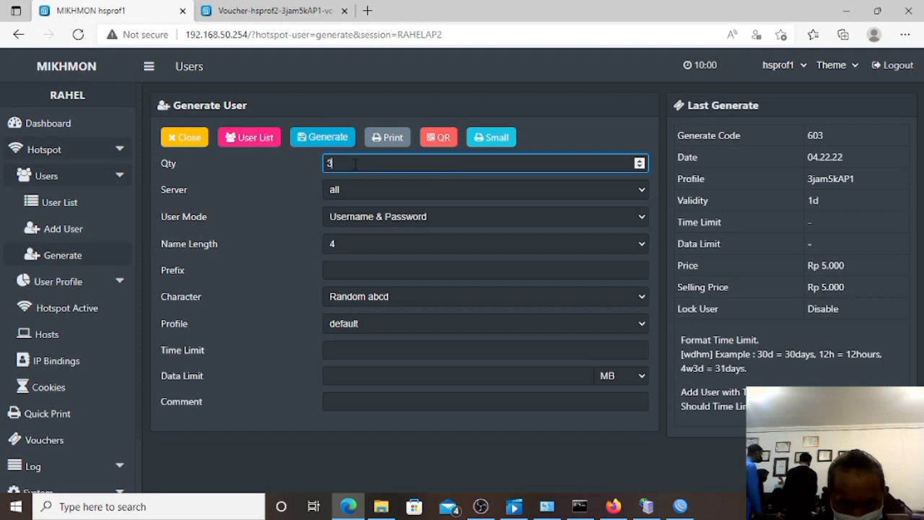
pyautogui.click(349, 190)
pyautogui.click(349, 191)
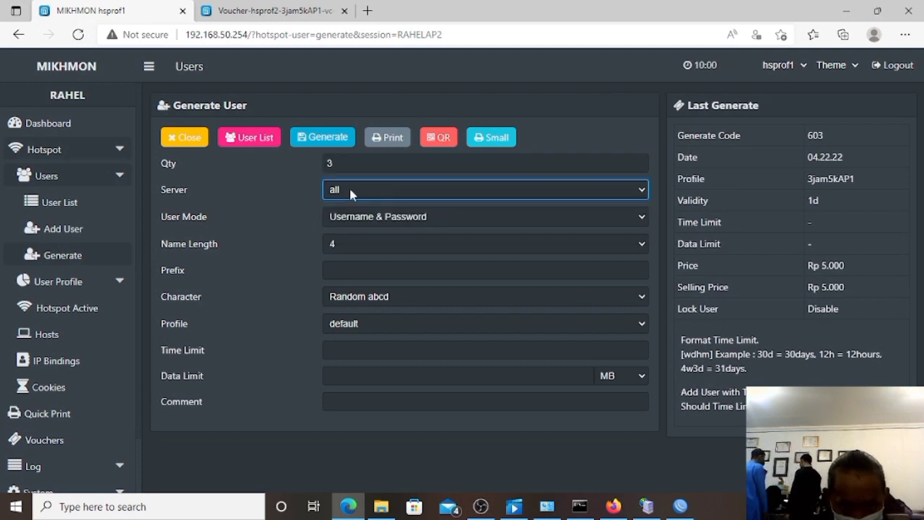
# Choose Username = Password, 3-character names, prefix AP2, profile 1jam2kAP2, and generate.
pyautogui.click(352, 218)
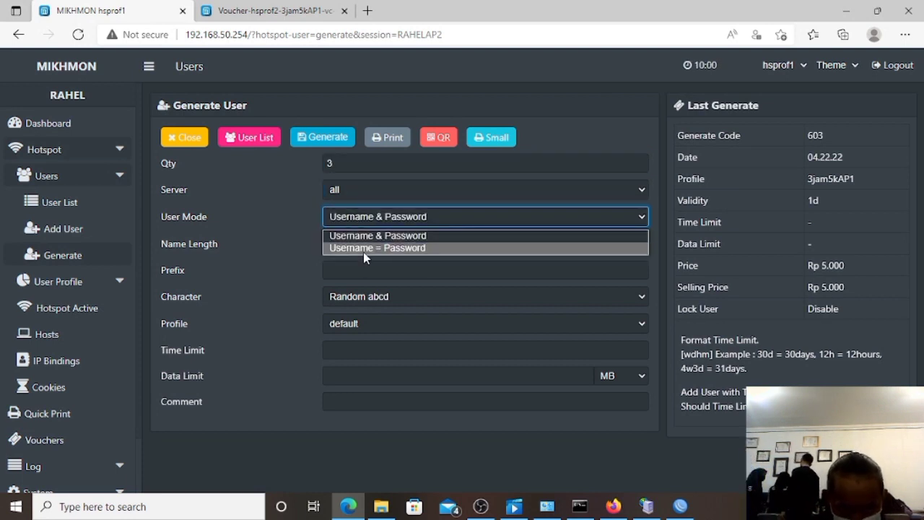
pyautogui.click(363, 248)
pyautogui.click(362, 246)
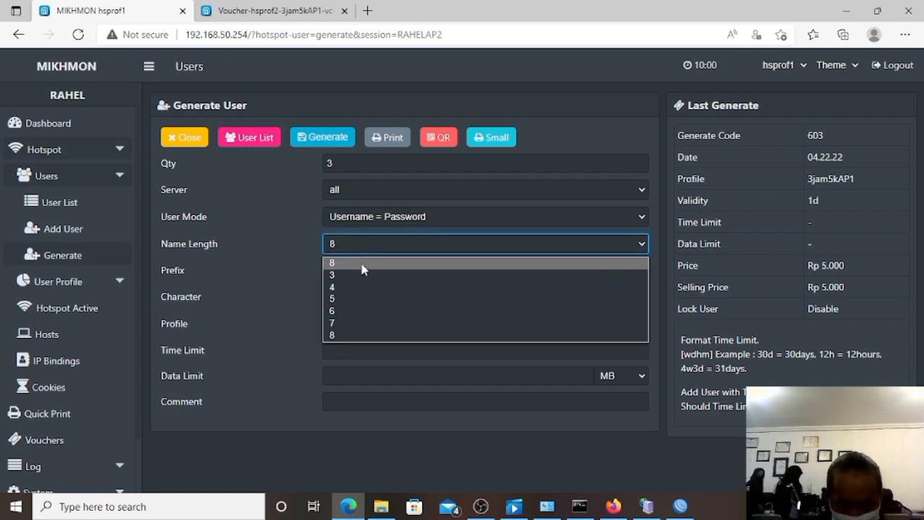
pyautogui.click(362, 275)
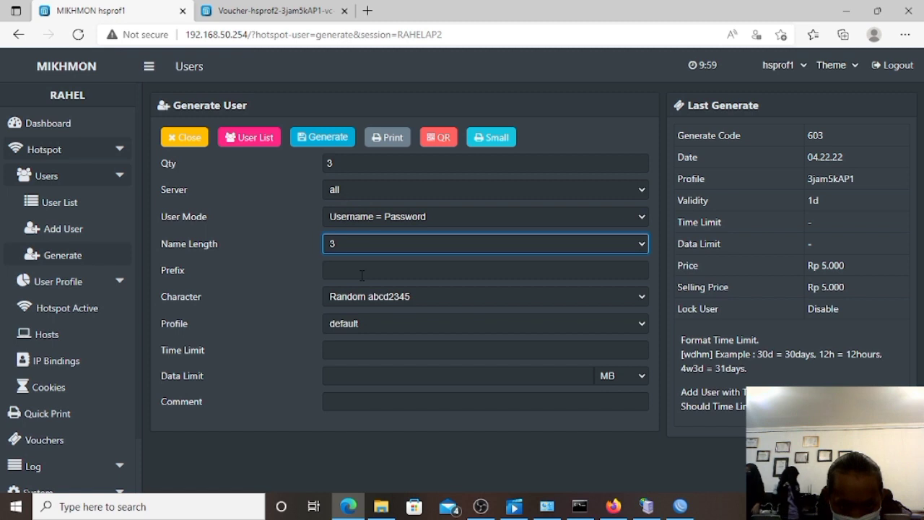
pyautogui.click(362, 273)
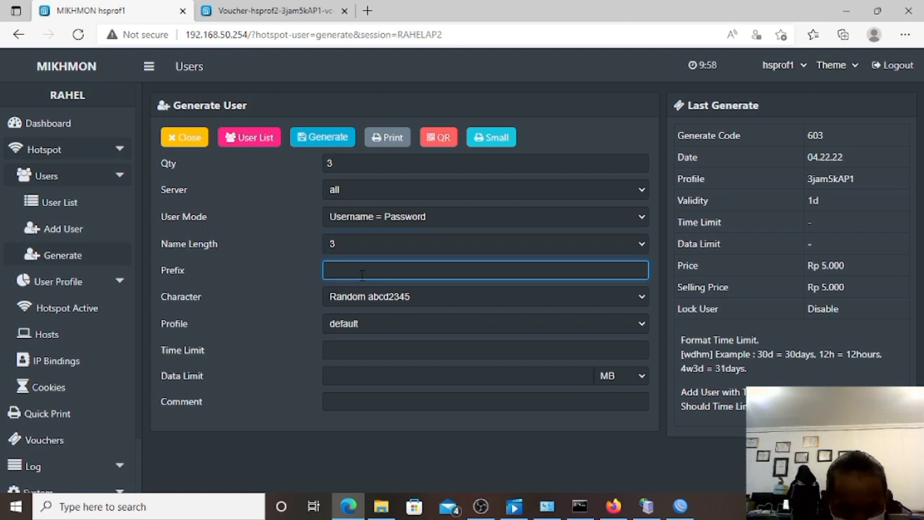
pyautogui.write('AP2')
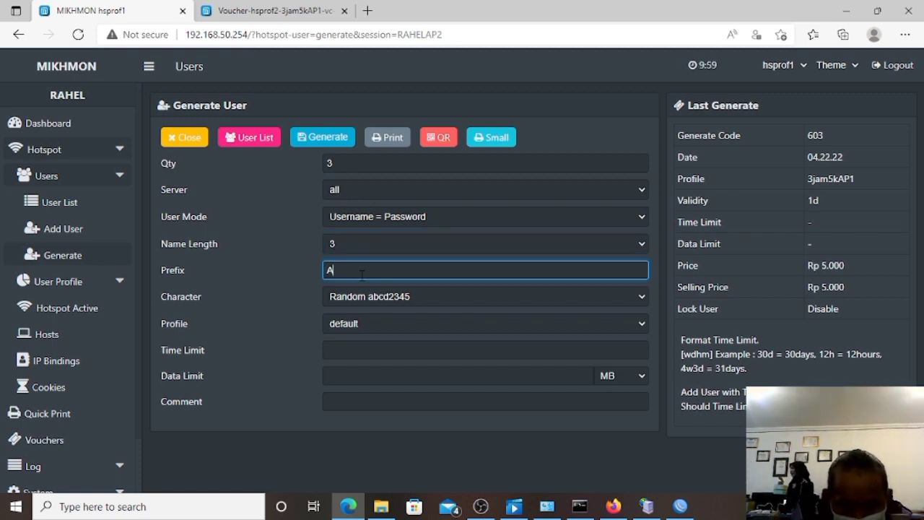
pyautogui.click(359, 325)
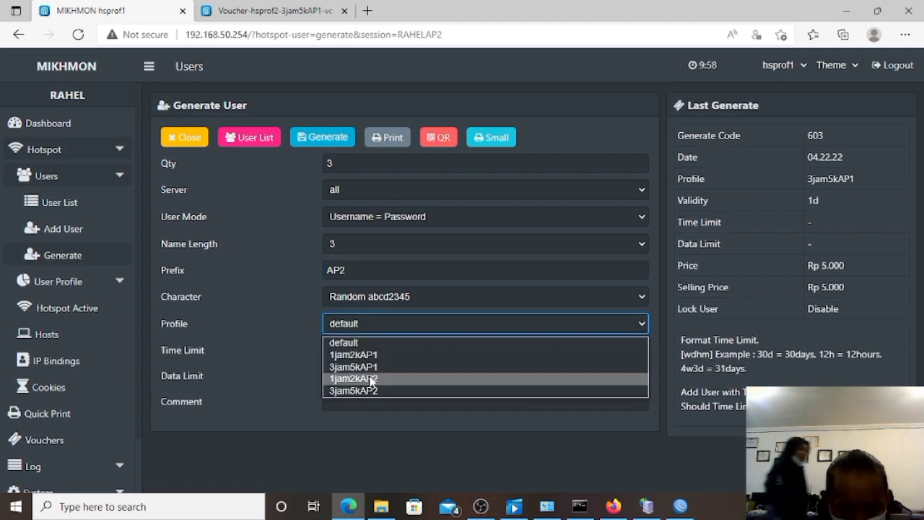
pyautogui.click(371, 379)
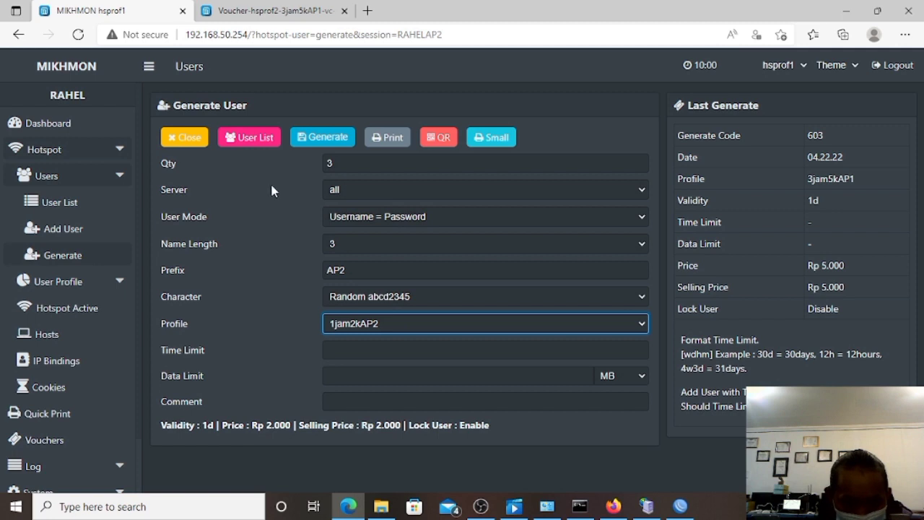
pyautogui.click(302, 140)
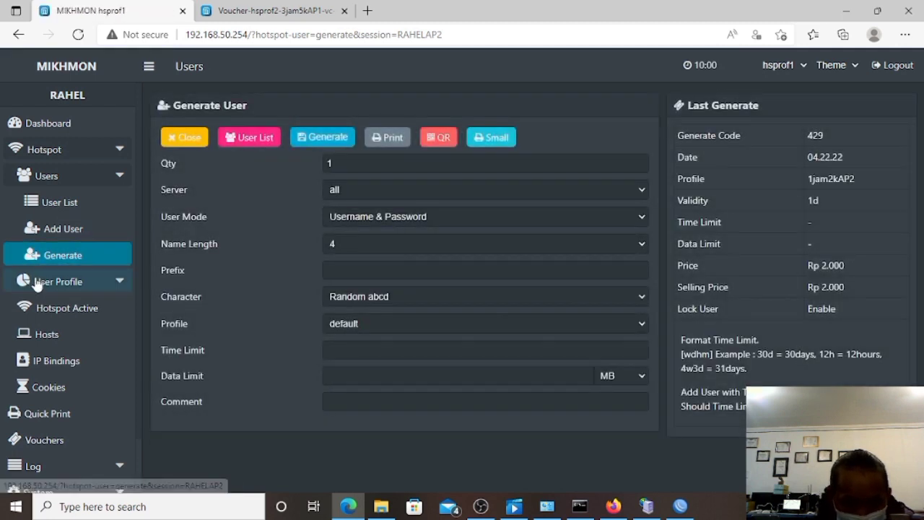
# Reload the generate form with quantity 3, Username = Password mode and 3-character names.
pyautogui.click(40, 255)
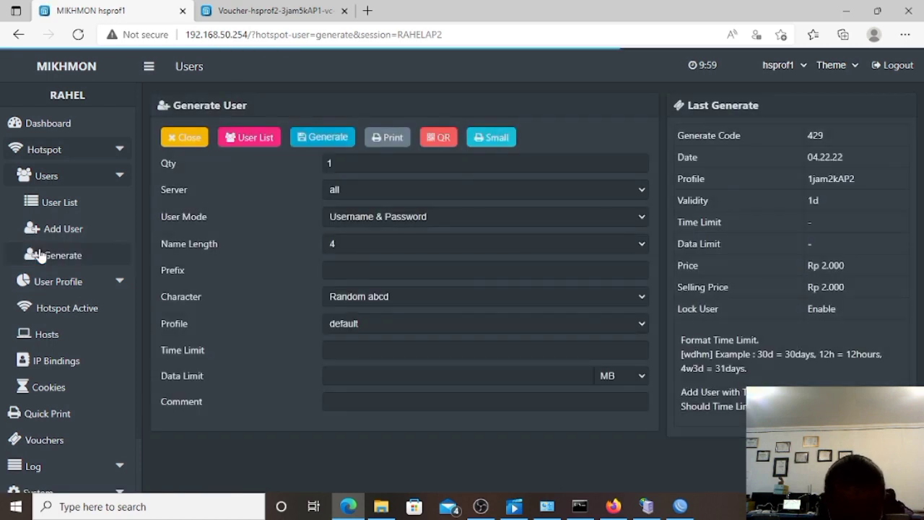
pyautogui.click(351, 162)
pyautogui.write('3')
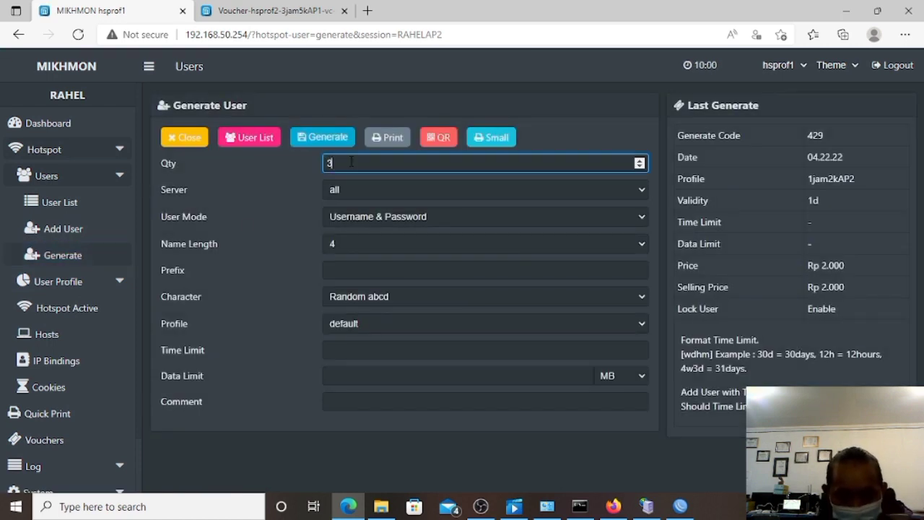
pyautogui.click(358, 217)
pyautogui.click(367, 249)
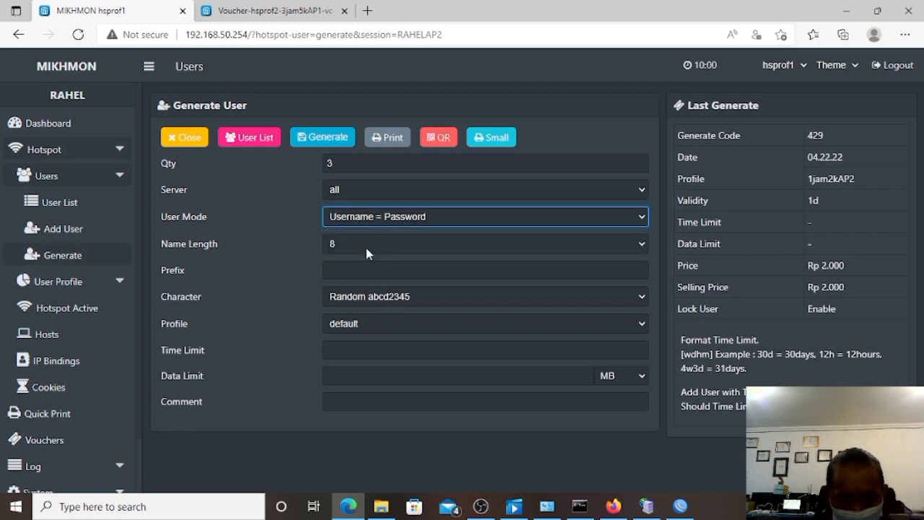
pyautogui.click(361, 242)
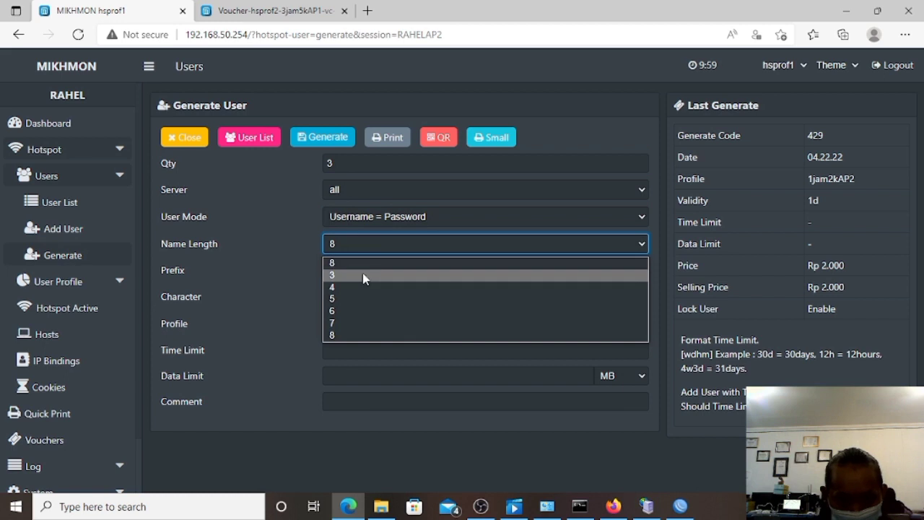
pyautogui.click(364, 278)
# Add prefix AP2, choose profile 3jam5kAP2, generate, and review the hotspot user list.
pyautogui.click(360, 270)
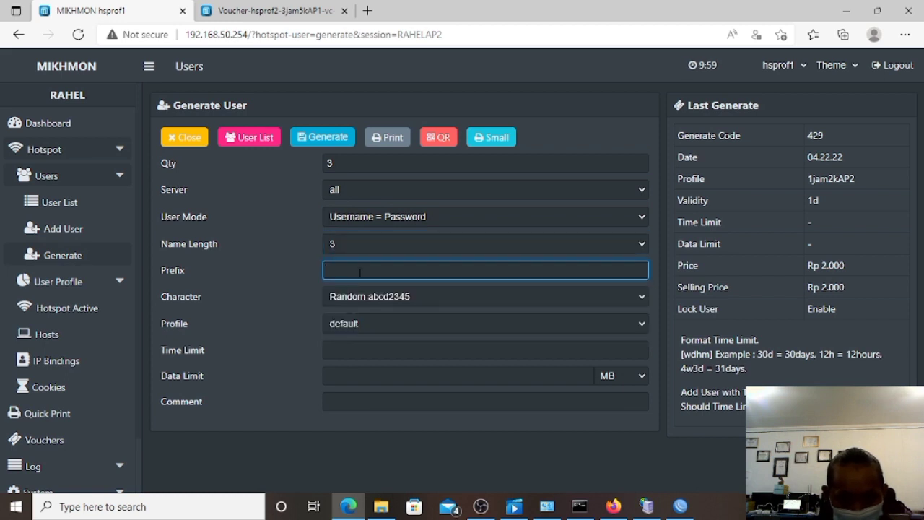
pyautogui.write('A')
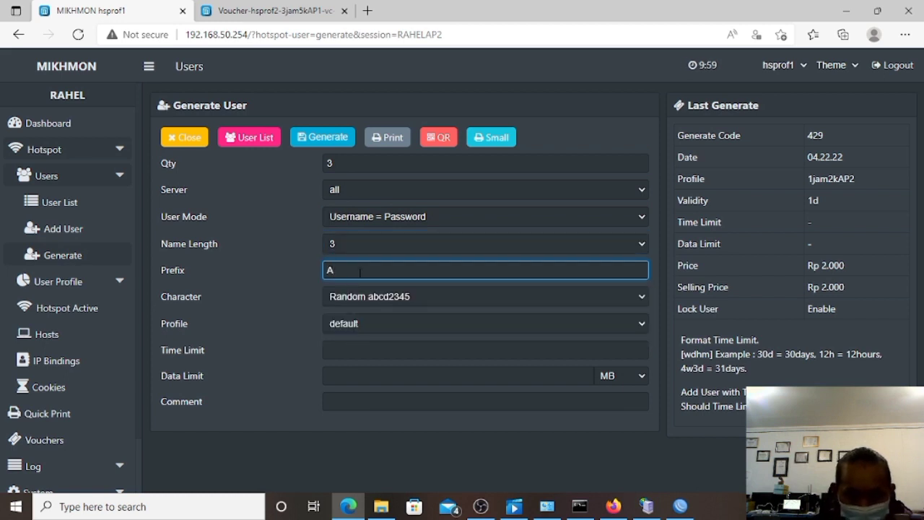
pyautogui.write('P2')
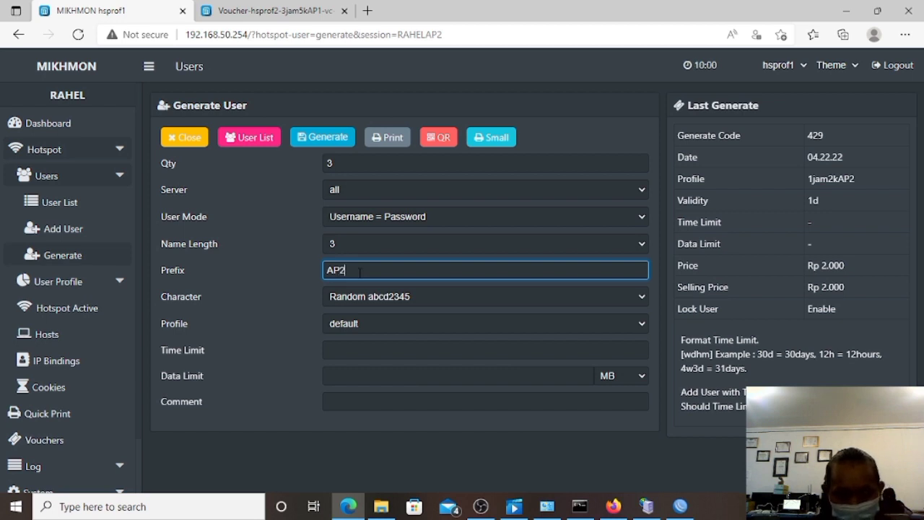
pyautogui.click(362, 316)
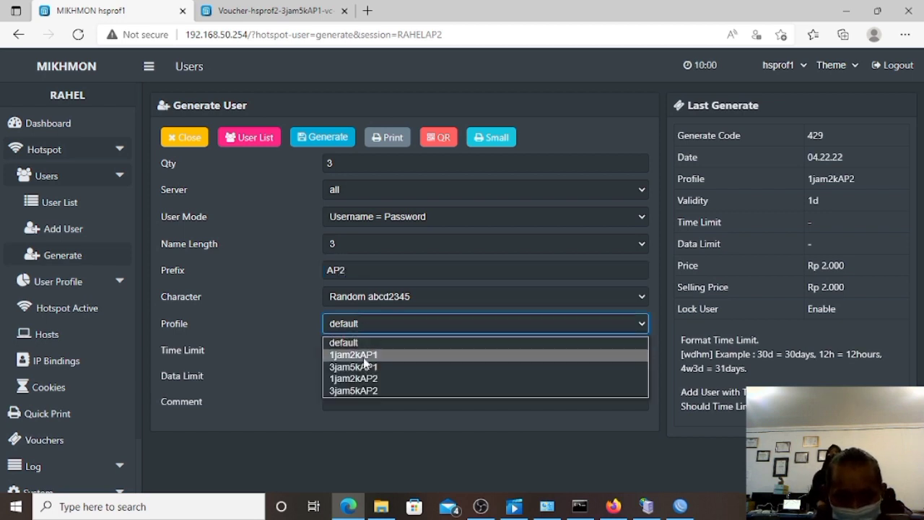
pyautogui.click(369, 390)
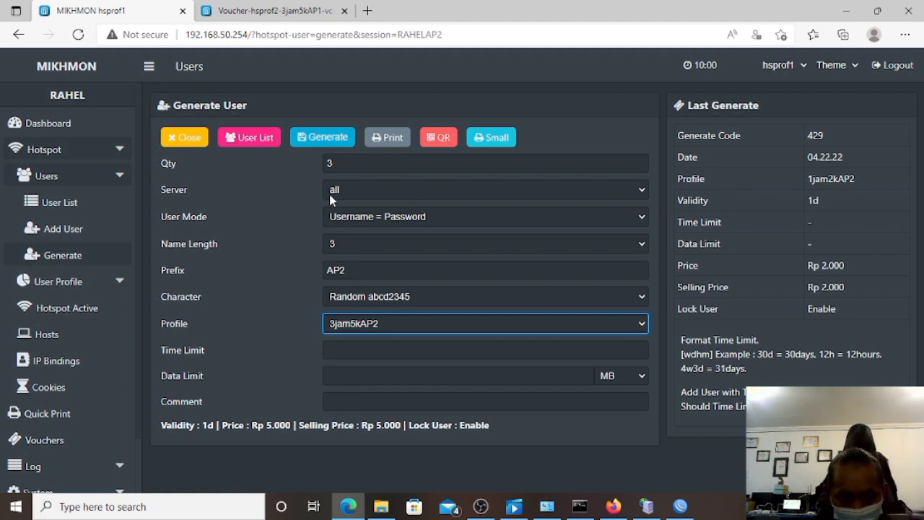
pyautogui.click(324, 142)
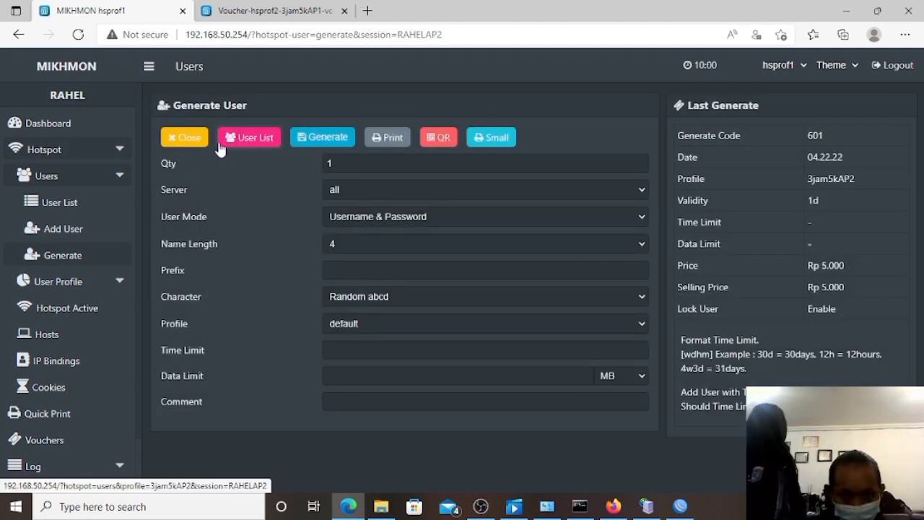
pyautogui.click(96, 207)
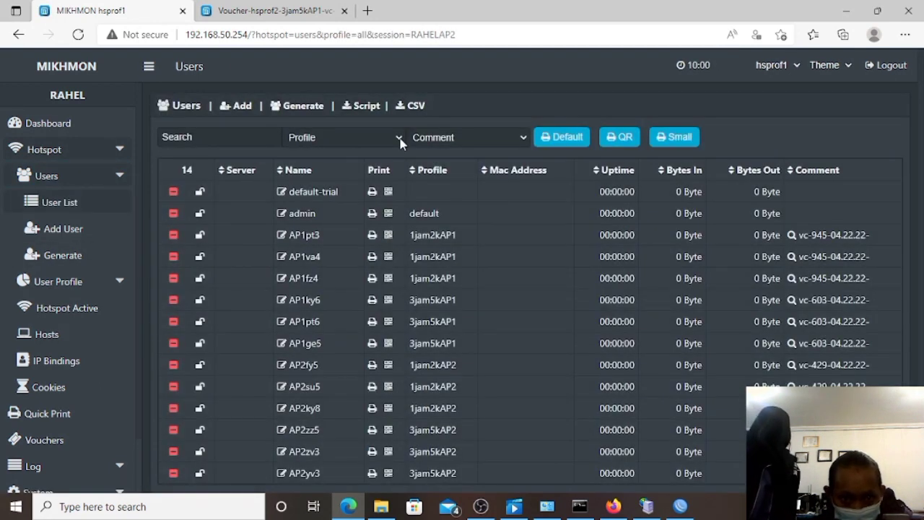
# Filter the Mikhmon user list to profile 3jam5kAP2.
pyautogui.click(400, 140)
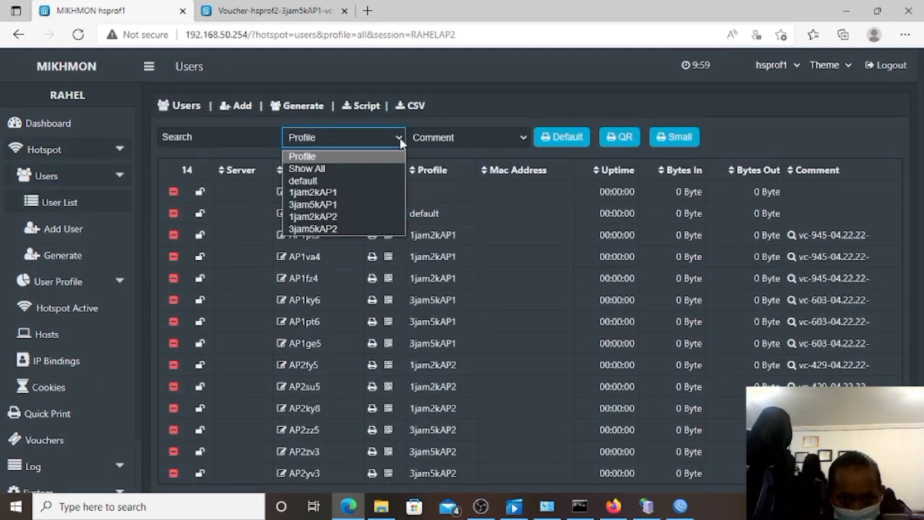
pyautogui.click(353, 215)
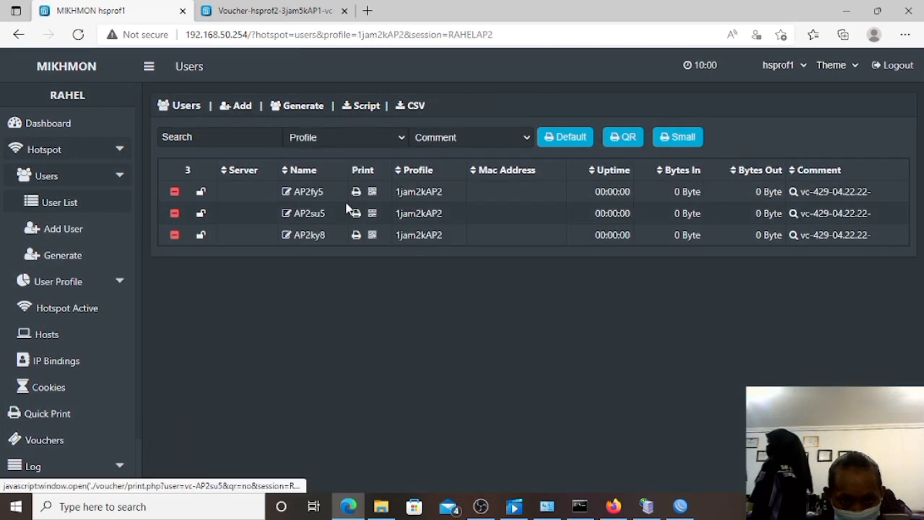
pyautogui.click(398, 136)
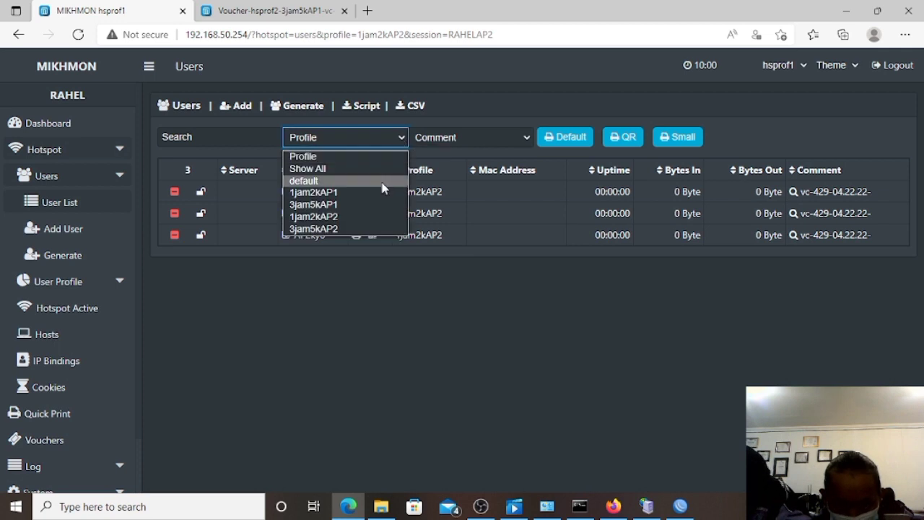
pyautogui.click(374, 227)
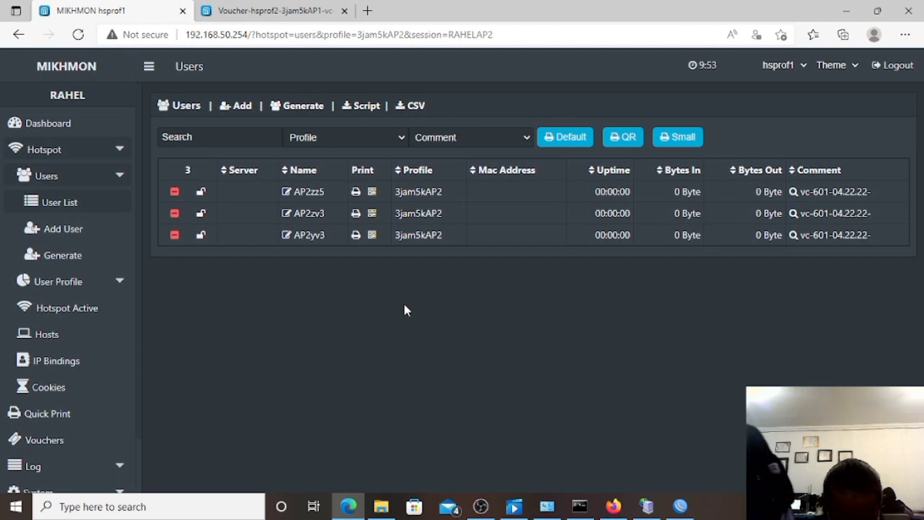
# Filter to batch vc-601-04.22.22- and open its small-format voucher sheet, cancelling printing.
pyautogui.click(797, 194)
pyautogui.click(766, 137)
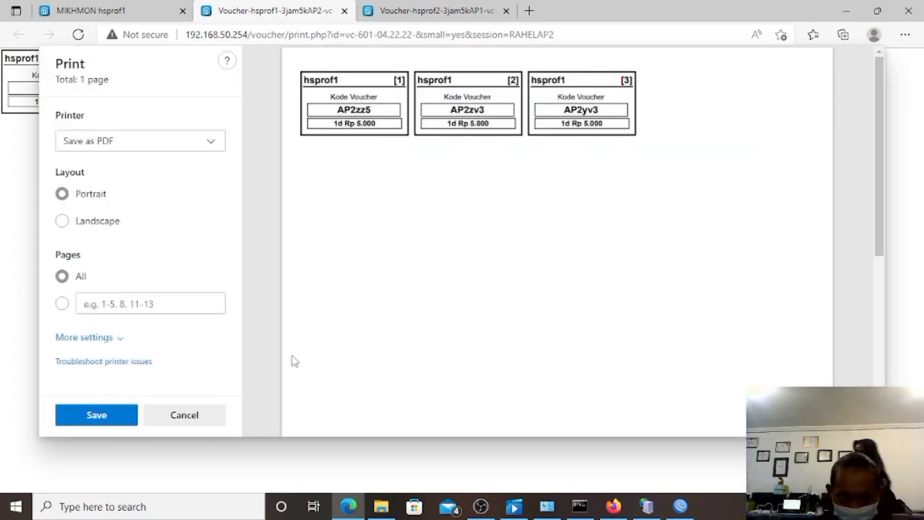
pyautogui.click(198, 419)
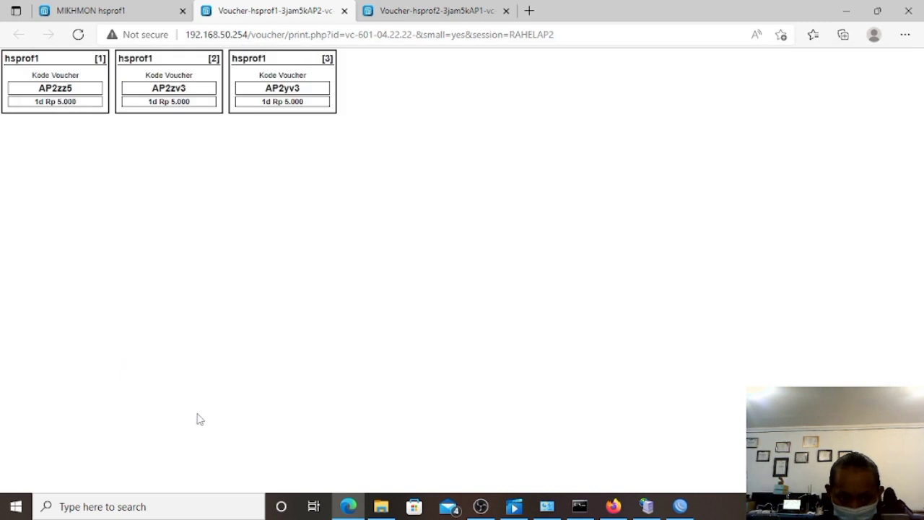
# Minimise the Edge browser and then the WinBox window.
pyautogui.click(847, 10)
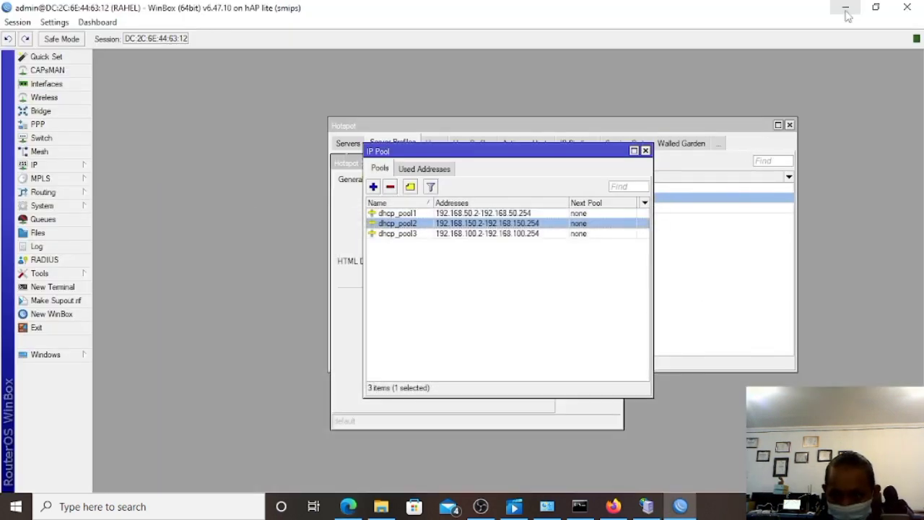
pyautogui.click(846, 12)
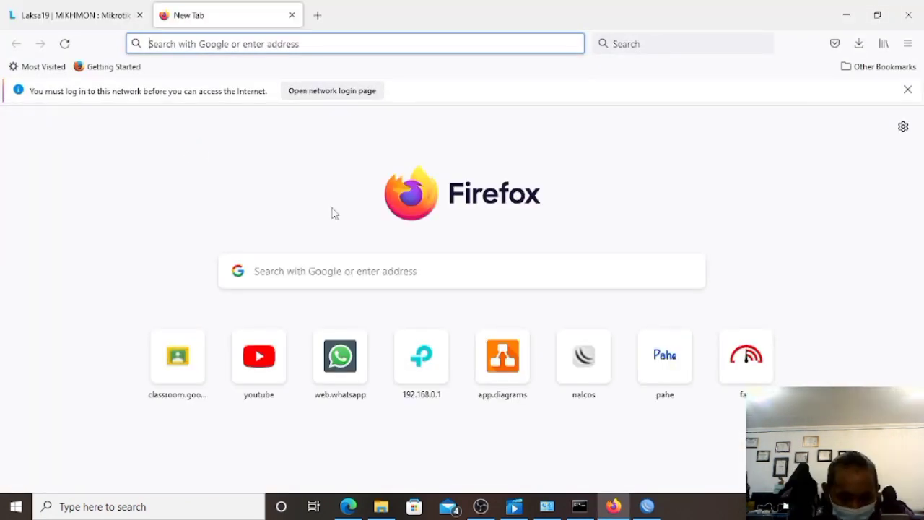
# Load the WR840N admin page at 192.168.0.1 and dismiss the Tether app promotion.
pyautogui.write('192')
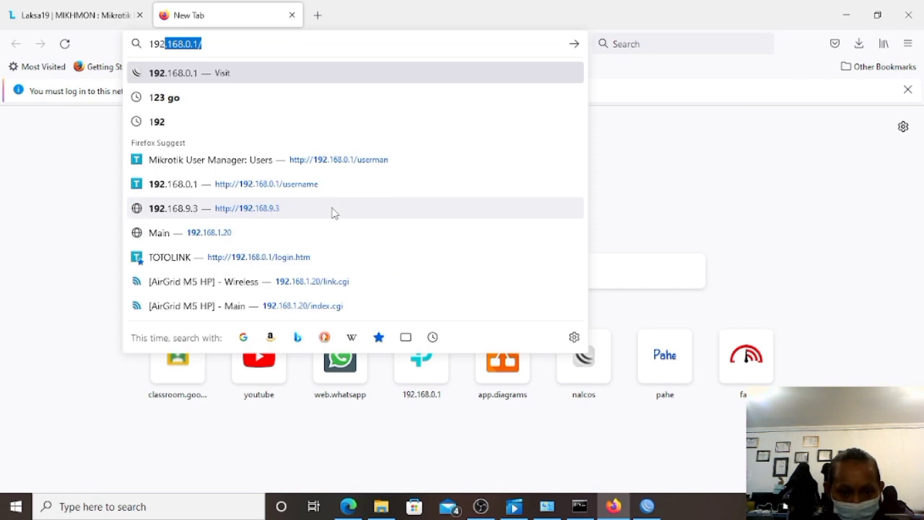
pyautogui.write('.168')
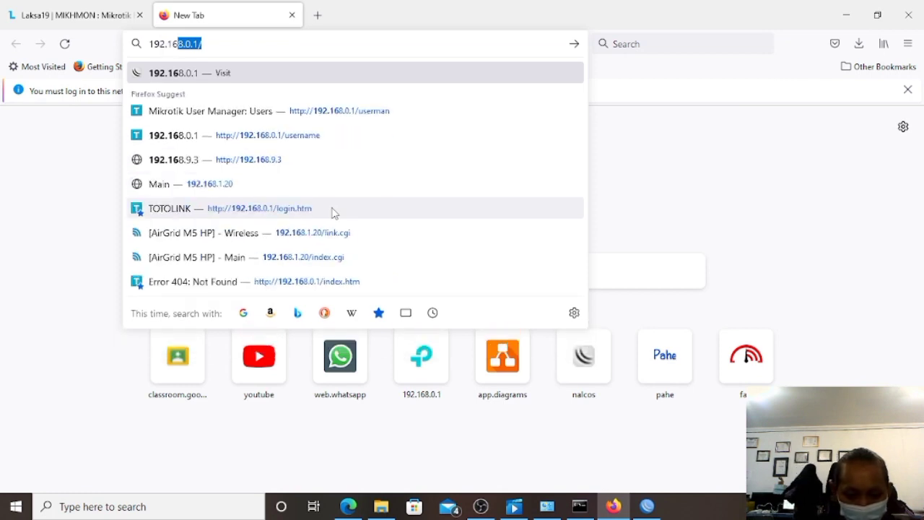
pyautogui.write('.0.1')
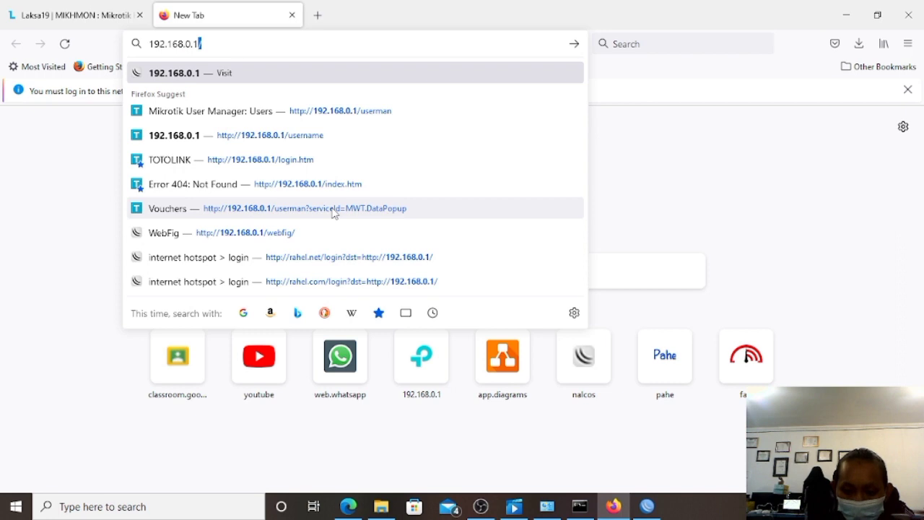
pyautogui.press('Return')
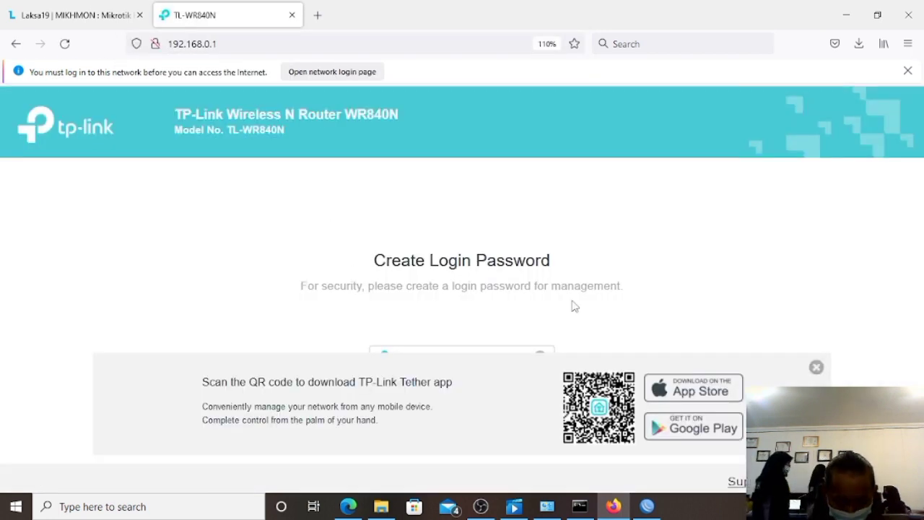
pyautogui.click(817, 368)
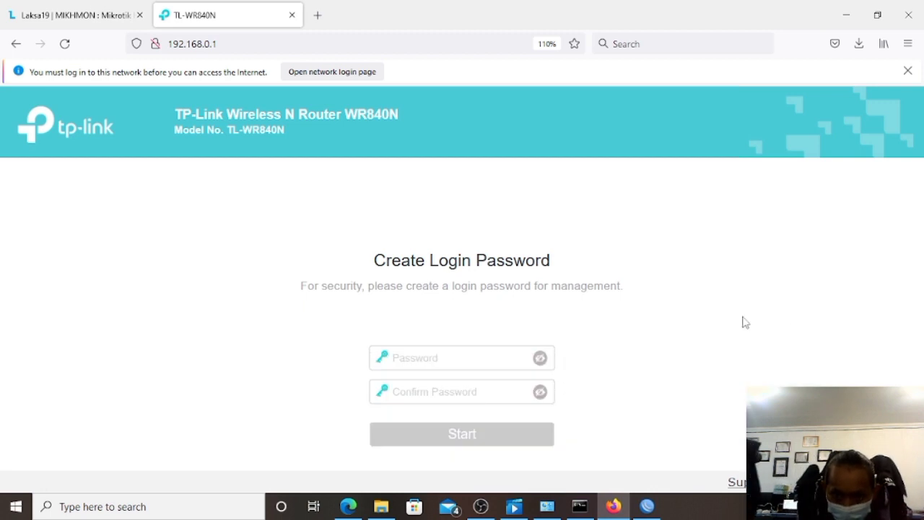
# Create the router's new login password, confirm it, and start setup.
pyautogui.click(431, 359)
pyautogui.write('adm')
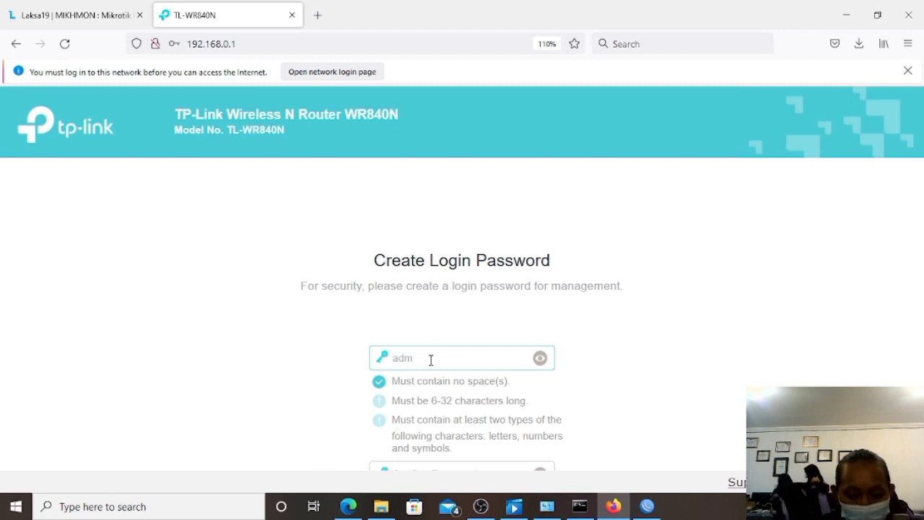
pyautogui.write('in1')
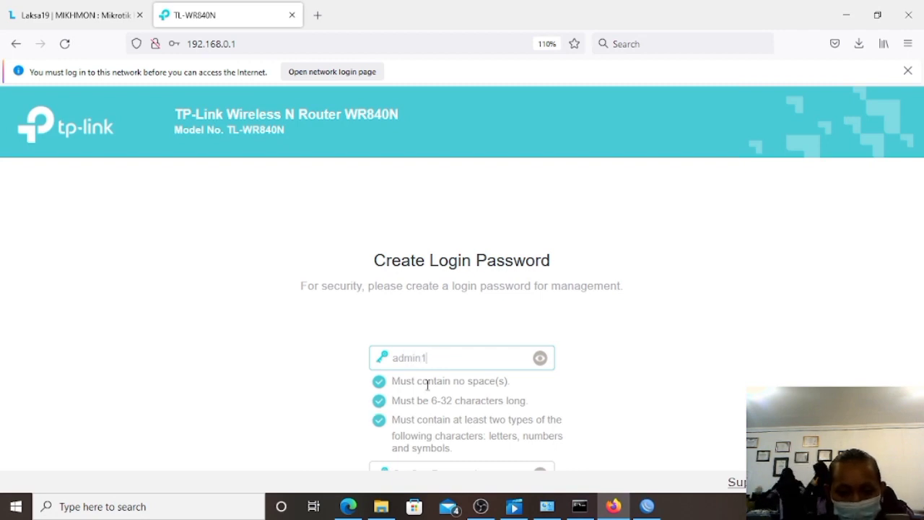
pyautogui.click(588, 398)
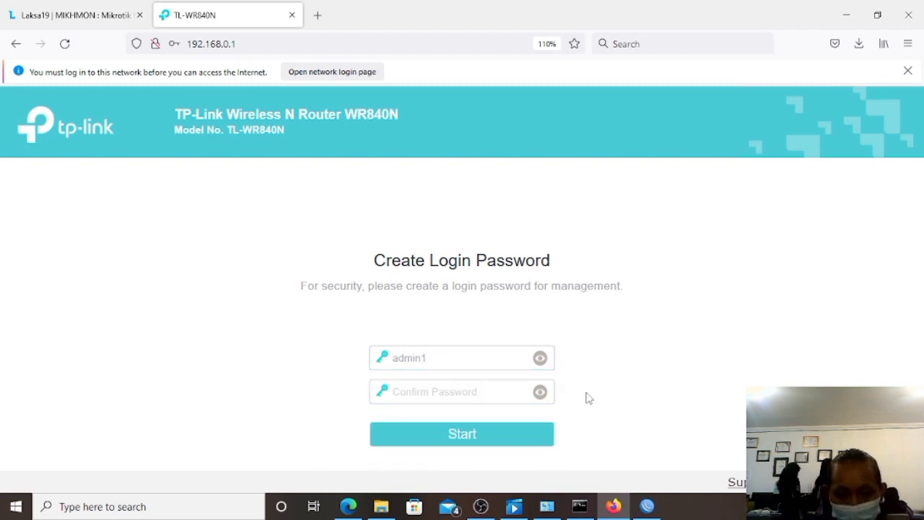
pyautogui.click(476, 390)
pyautogui.write('admin1')
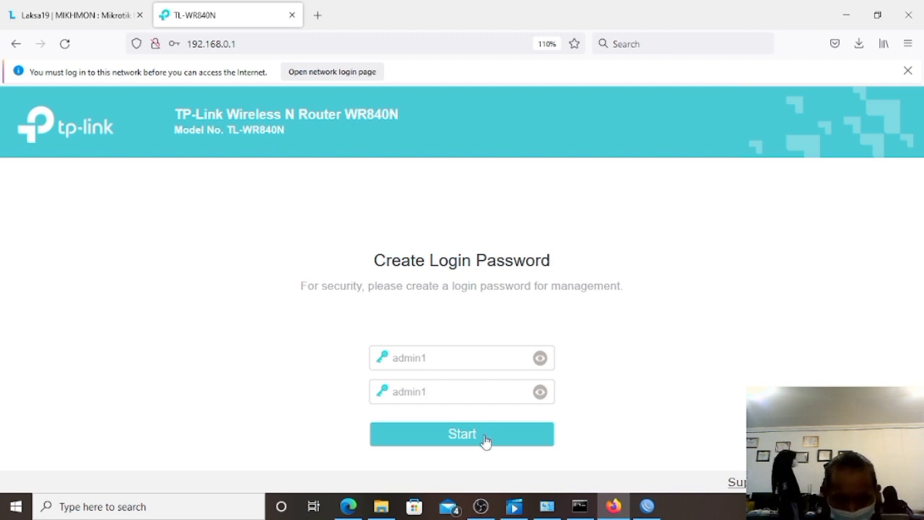
pyautogui.click(486, 437)
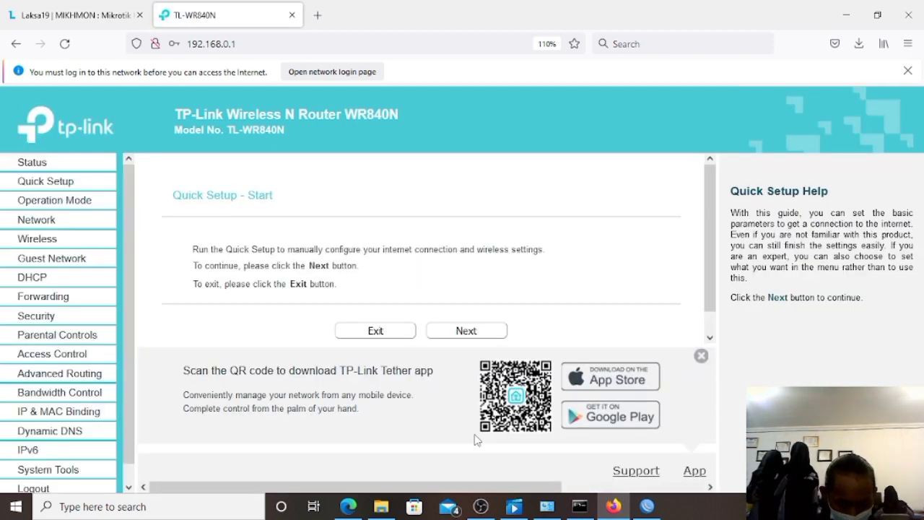
# Run Quick Setup in Access Point mode and erase the default network name TP-Link_082E.
pyautogui.click(701, 357)
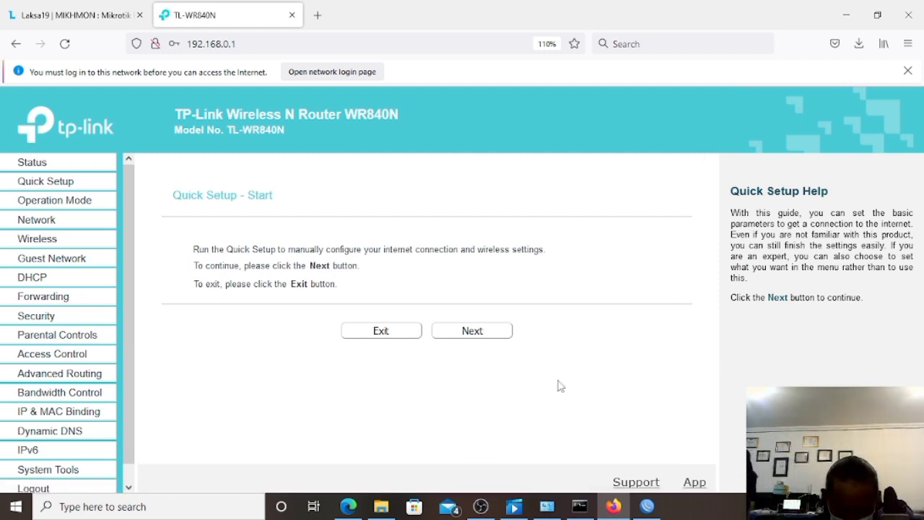
pyautogui.click(469, 334)
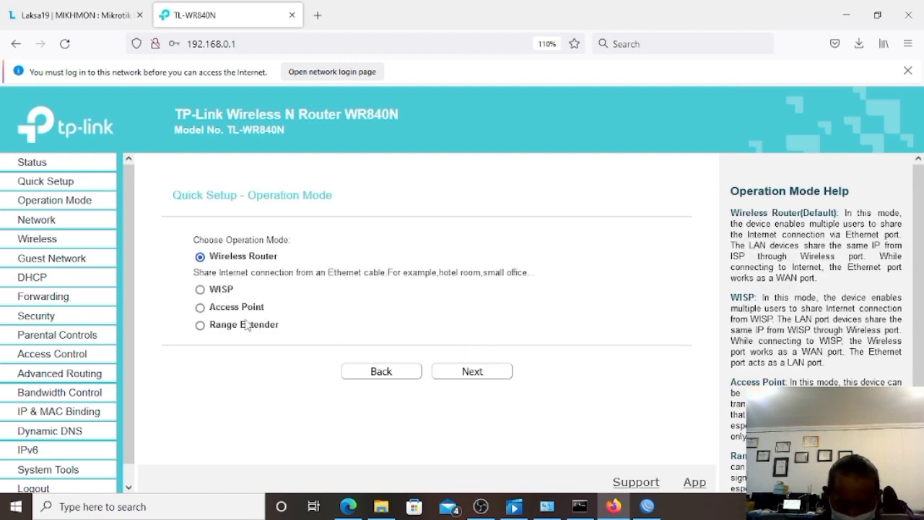
pyautogui.click(198, 307)
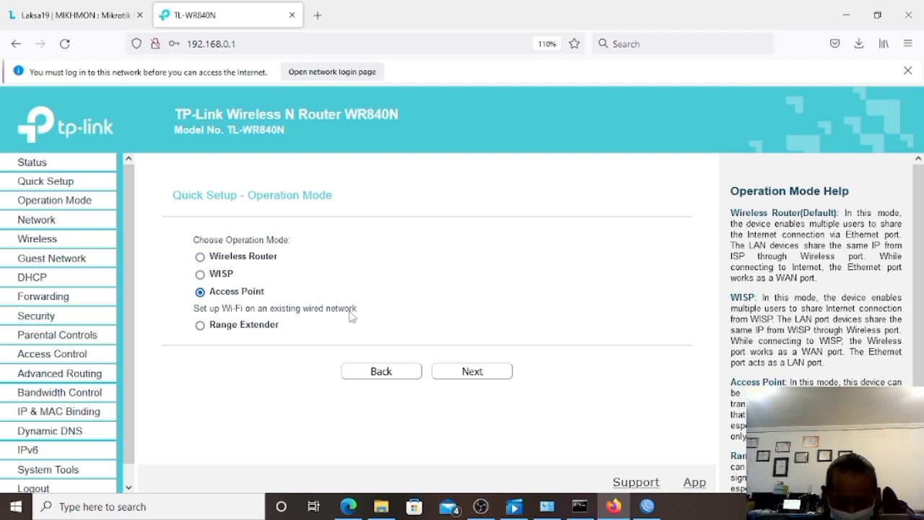
pyautogui.click(469, 371)
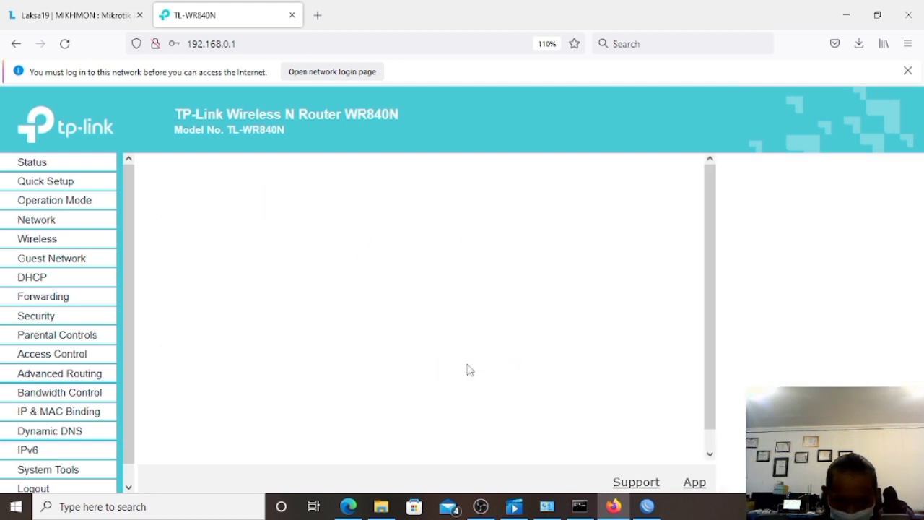
pyautogui.moveTo(375, 261); pyautogui.dragTo(450, 262)
pyautogui.press('BackSpace')
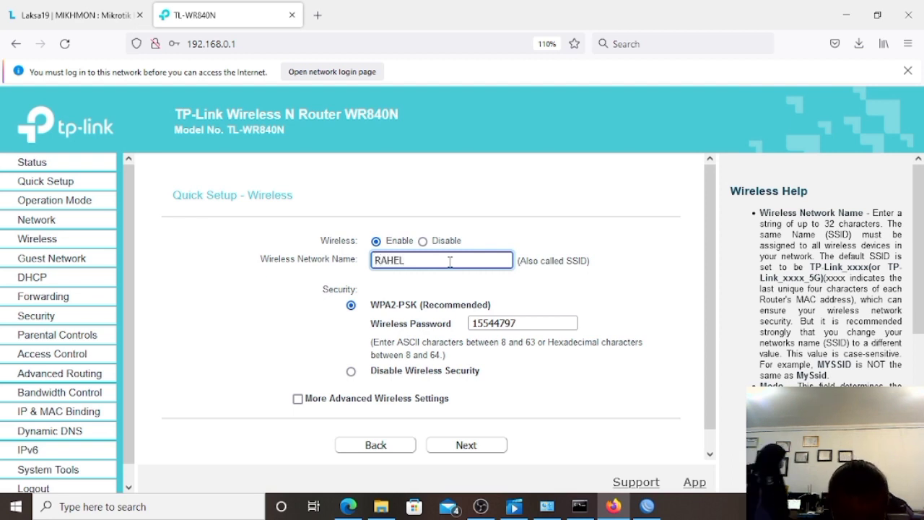
# Name the wireless network RAHELAP2.net with wireless security disabled, then continue.
pyautogui.write('AP')
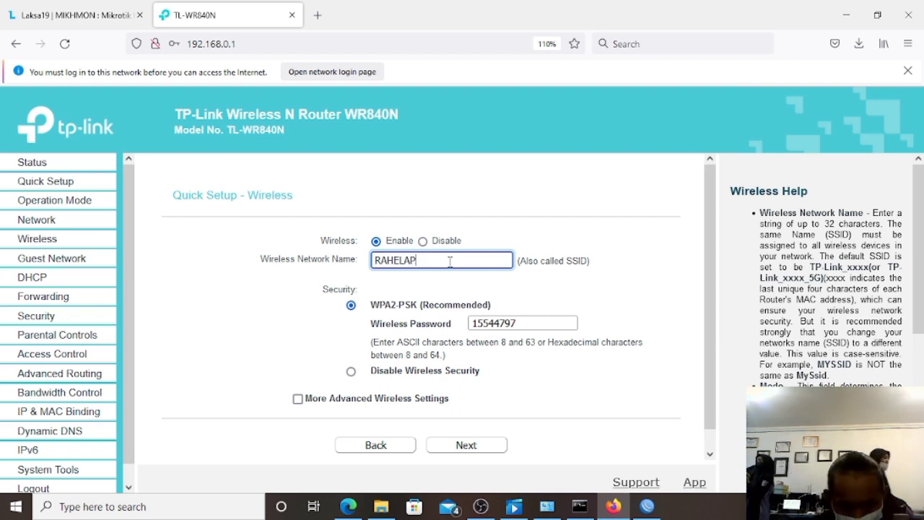
pyautogui.write('2.net')
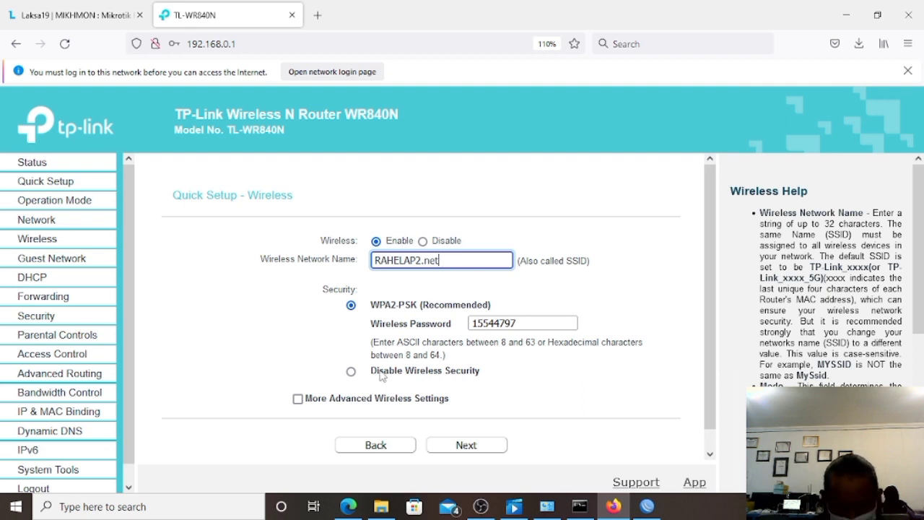
pyautogui.click(352, 372)
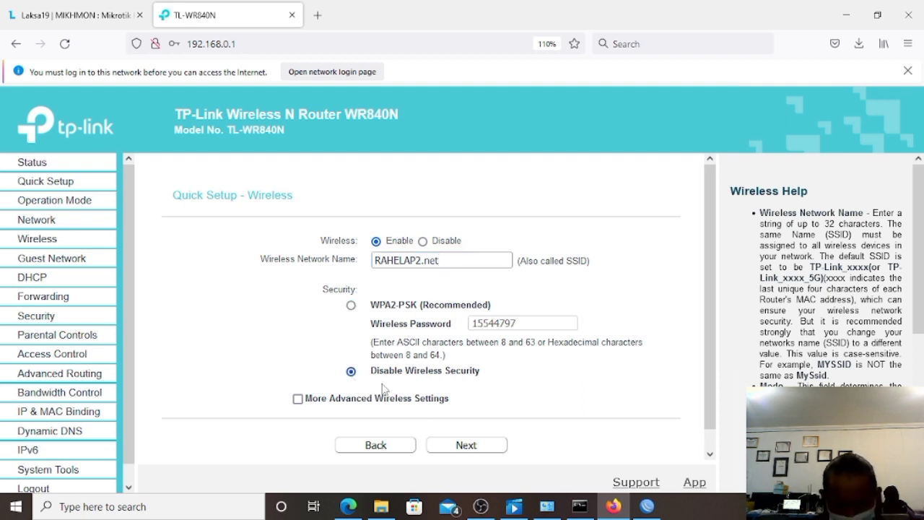
pyautogui.click(456, 444)
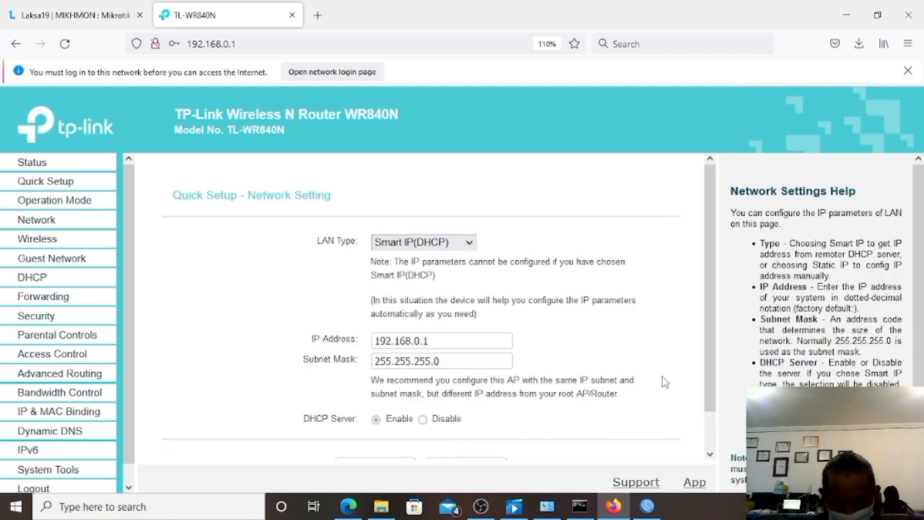
# Keep the Smart IP (DHCP) LAN settings and finish Quick Setup to reboot the router.
pyautogui.moveTo(708, 405); pyautogui.dragTo(711, 436)
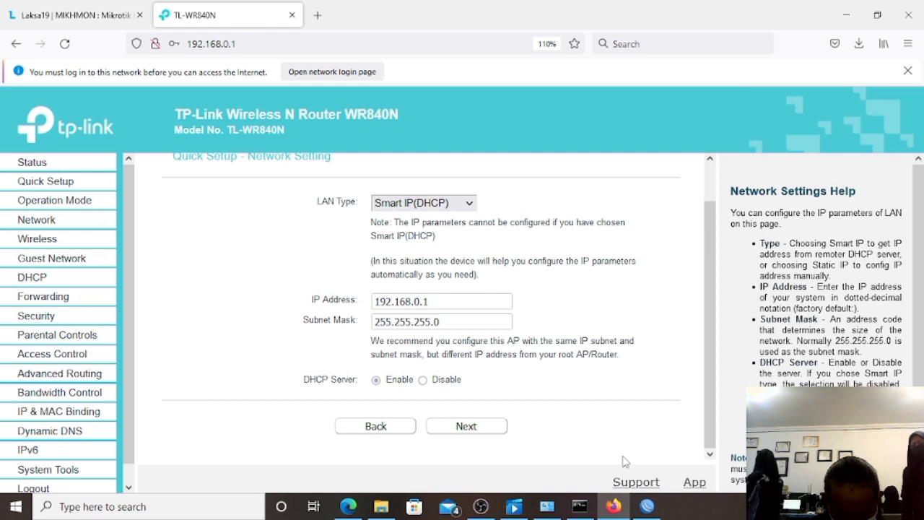
pyautogui.click(480, 429)
pyautogui.moveTo(708, 354); pyautogui.dragTo(708, 423)
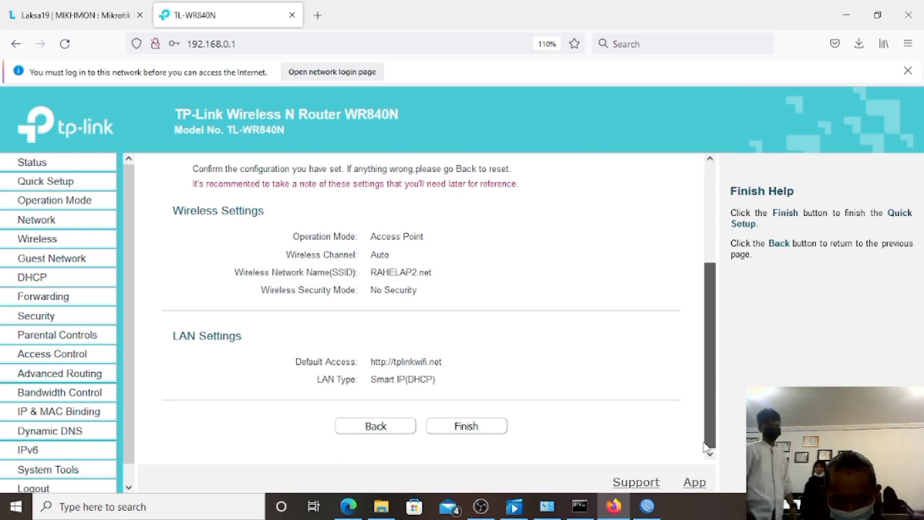
pyautogui.click(466, 426)
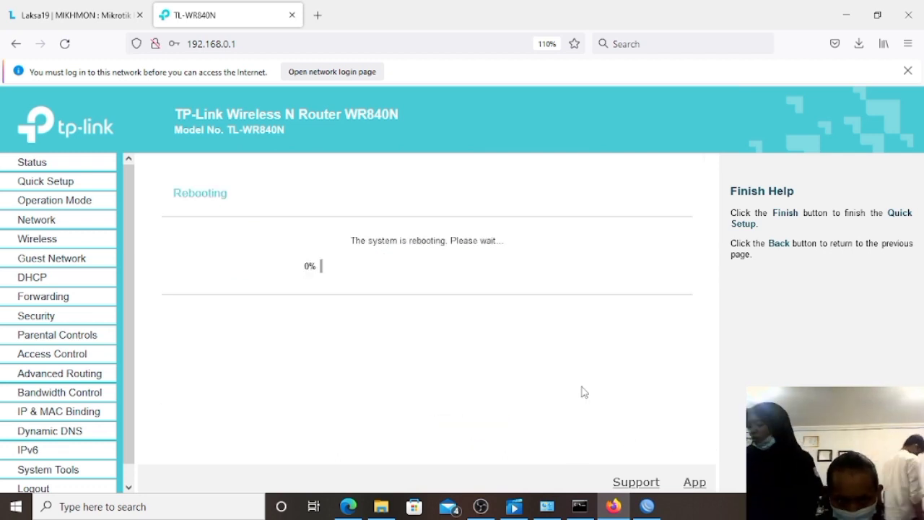
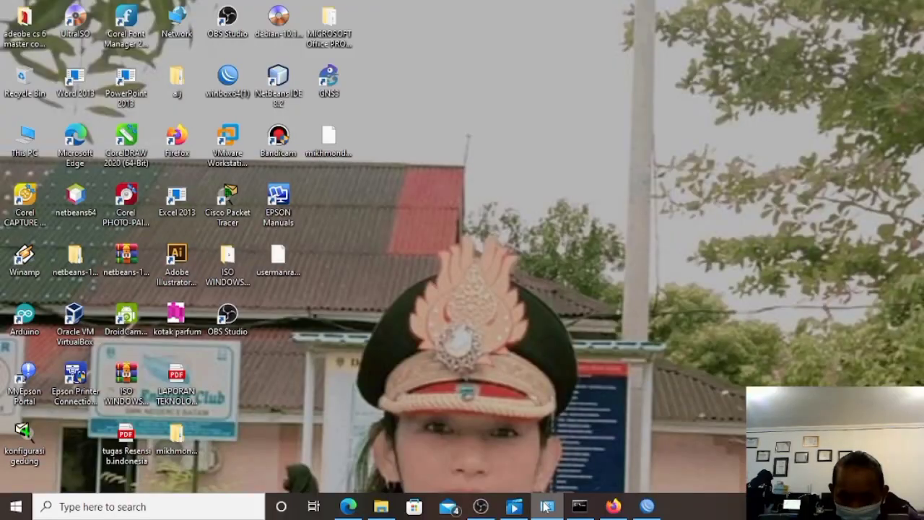
# Disable the wired Ethernet adapter in Network Connections.
pyautogui.click(547, 506)
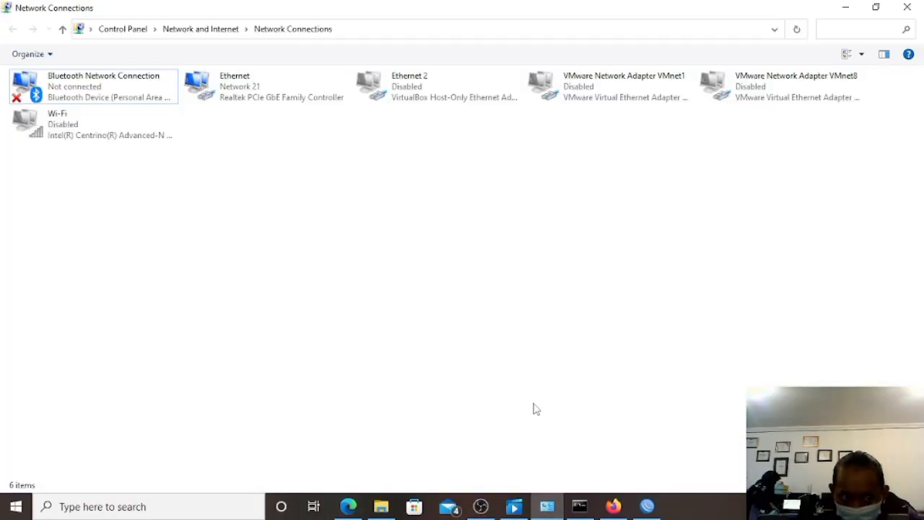
pyautogui.click(254, 103)
pyautogui.rightClick(254, 103)
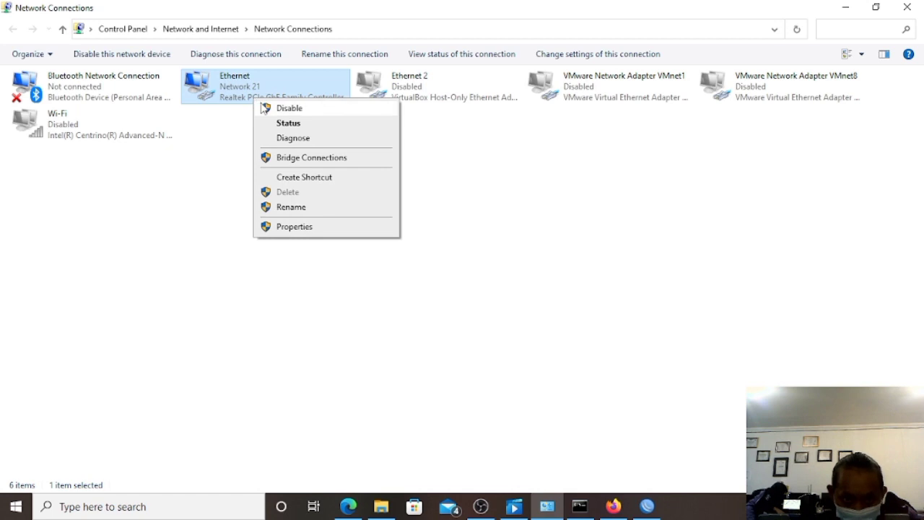
pyautogui.click(264, 111)
# Enable the Wi-Fi adapter, minimize Network Connections, and bring up the nearby wireless networks.
pyautogui.rightClick(161, 135)
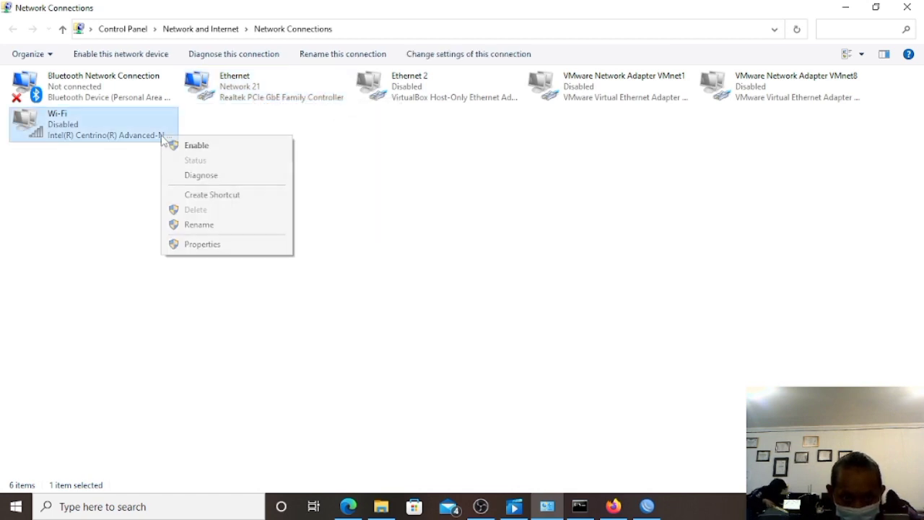
pyautogui.click(179, 150)
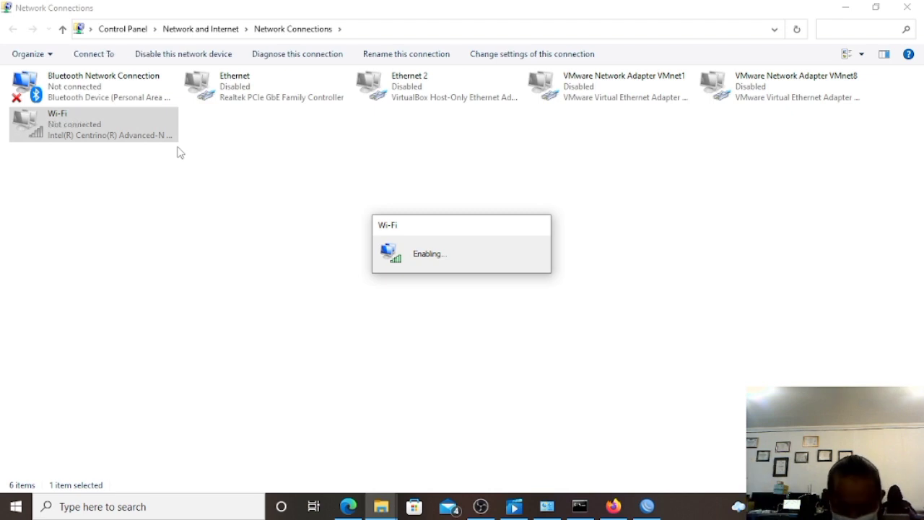
pyautogui.click(846, 7)
pyautogui.rightClick(632, 222)
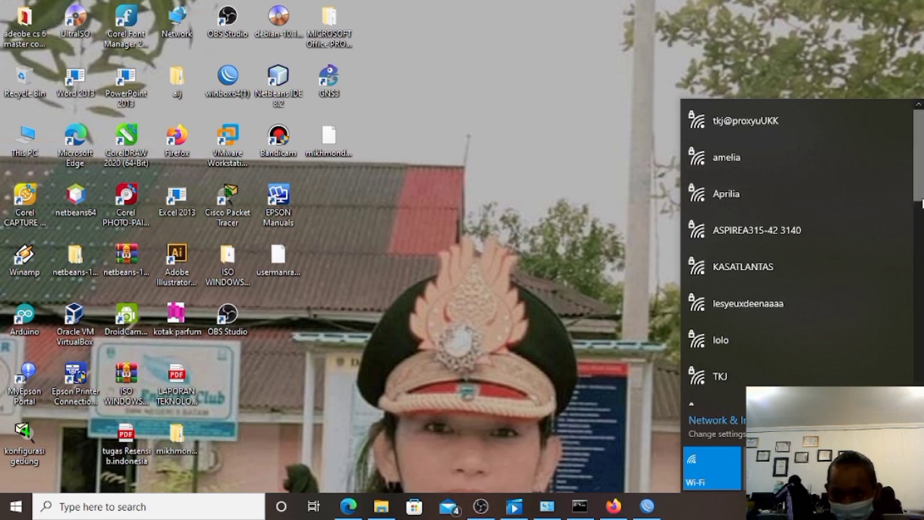
# Join the open RAHELAP1.net network with Connect automatically ticked.
pyautogui.moveTo(922, 185); pyautogui.dragTo(922, 323)
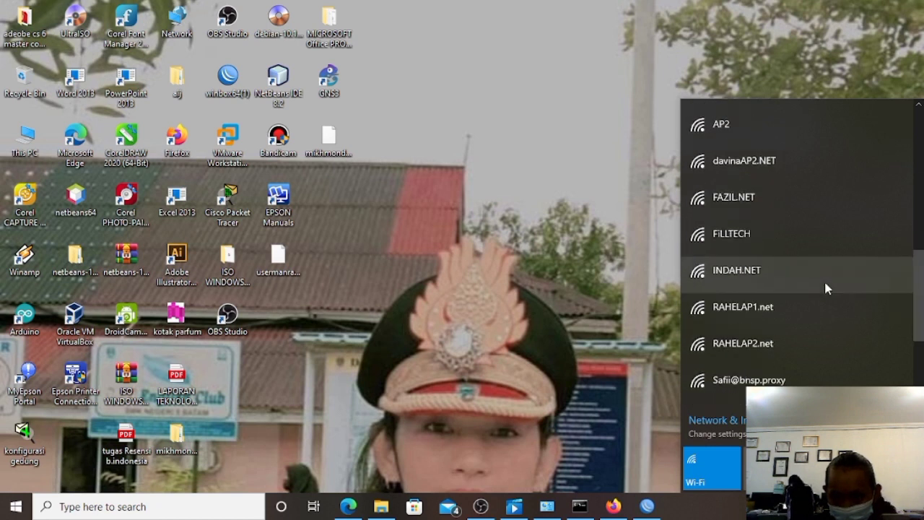
pyautogui.click(817, 307)
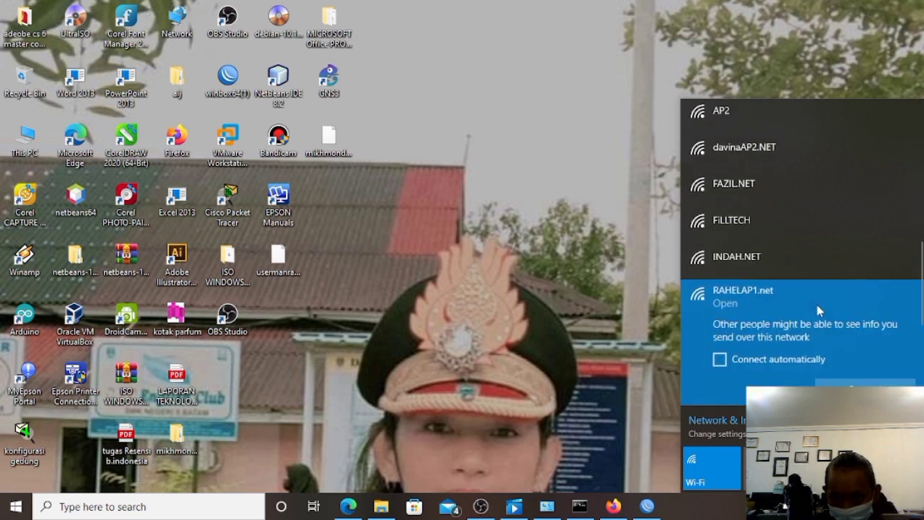
pyautogui.click(762, 367)
pyautogui.click(863, 382)
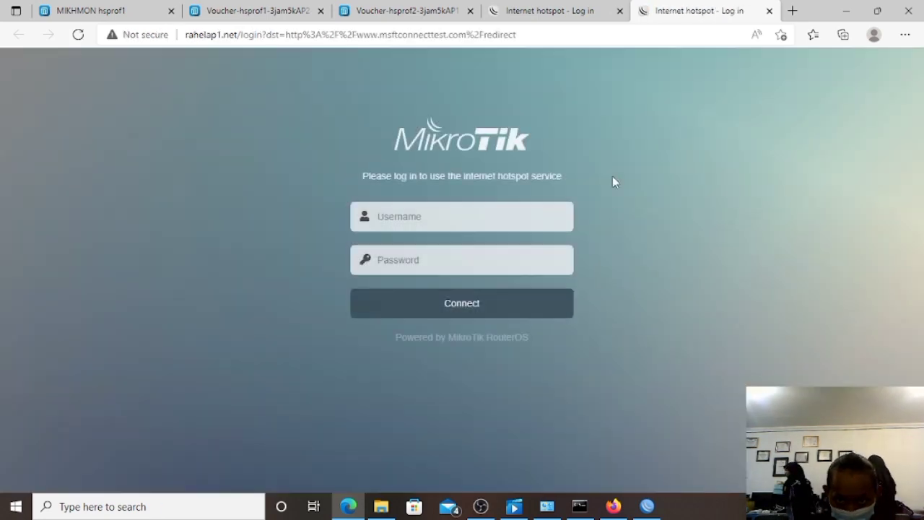
# Close the duplicate login tab and copy the third hsprof2 voucher code.
pyautogui.click(620, 11)
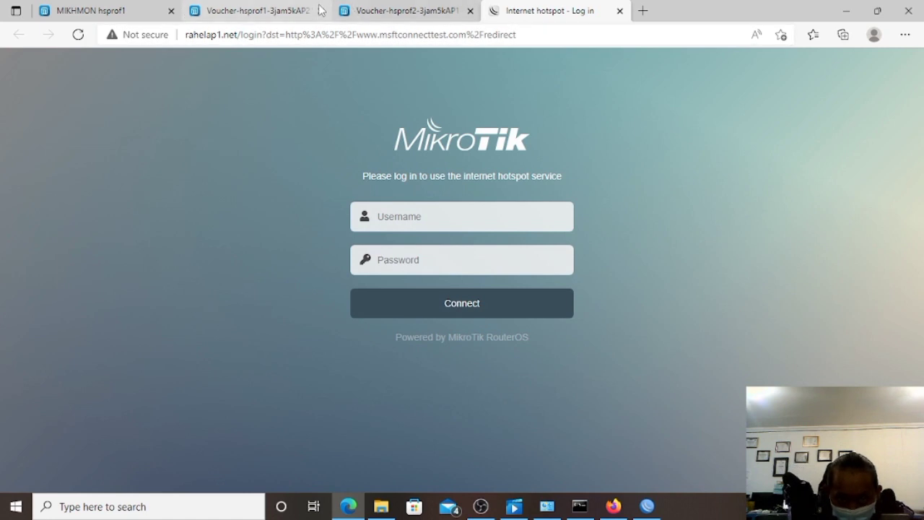
pyautogui.click(369, 16)
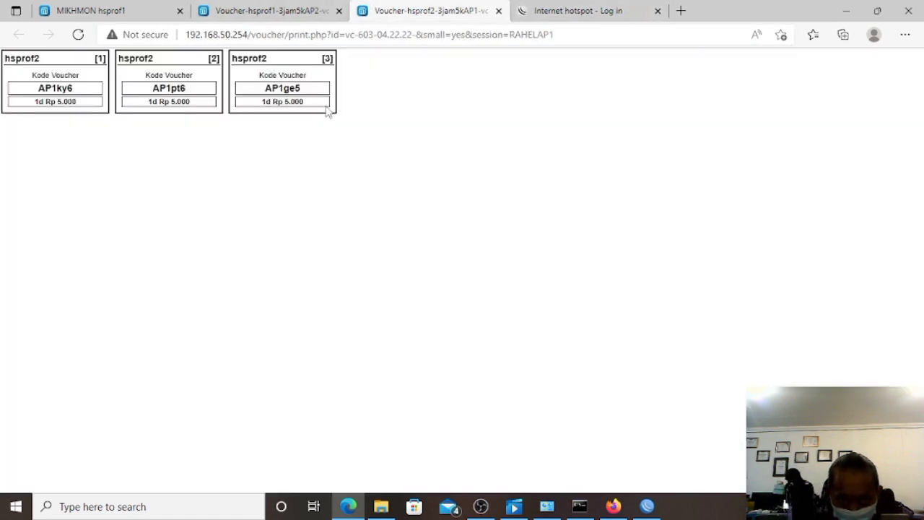
pyautogui.moveTo(267, 87); pyautogui.dragTo(307, 97)
pyautogui.rightClick(307, 98)
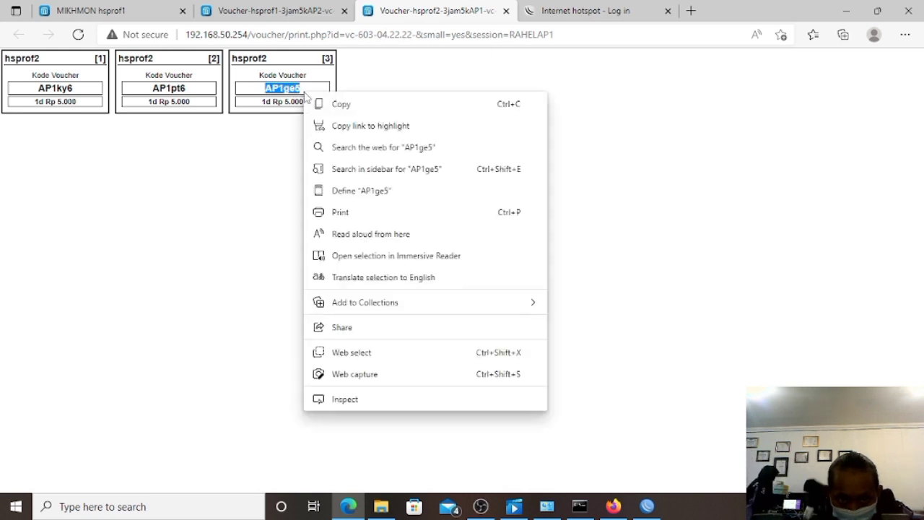
pyautogui.click(330, 103)
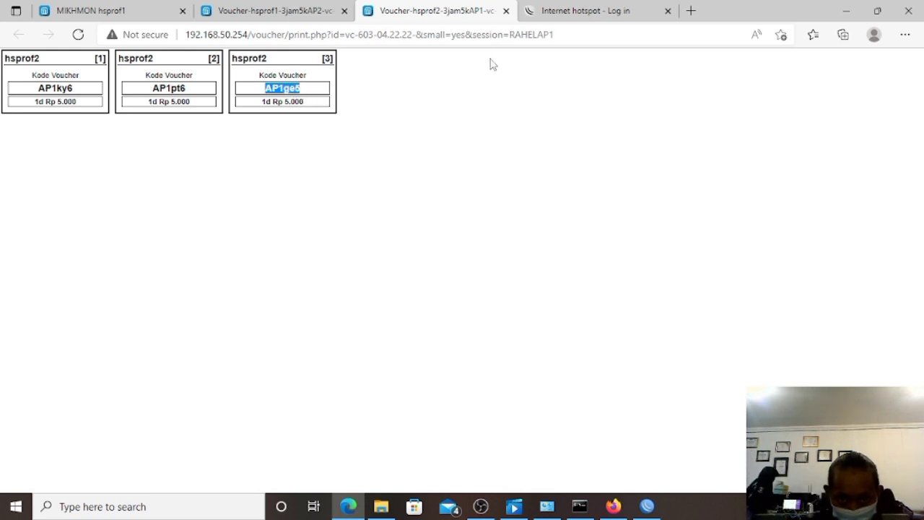
# Paste the voucher code as hotspot username and password, then connect.
pyautogui.click(551, 13)
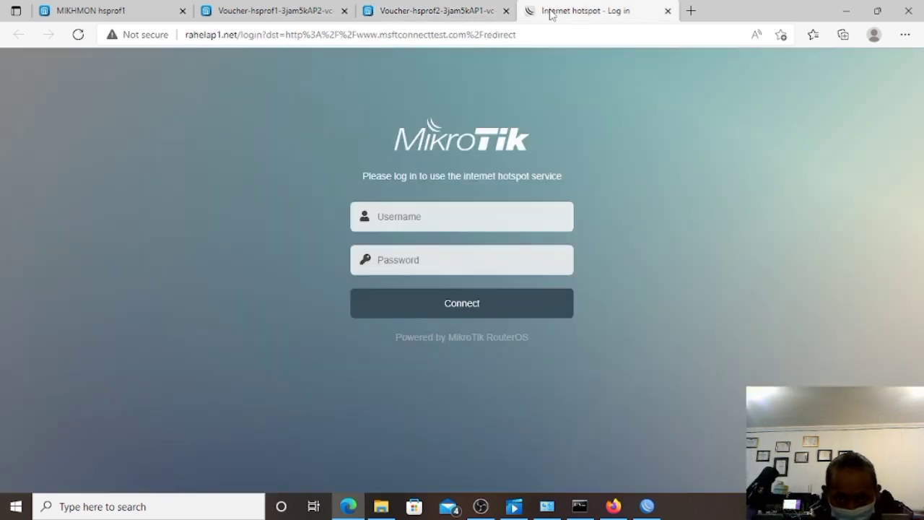
pyautogui.rightClick(413, 224)
pyautogui.click(433, 269)
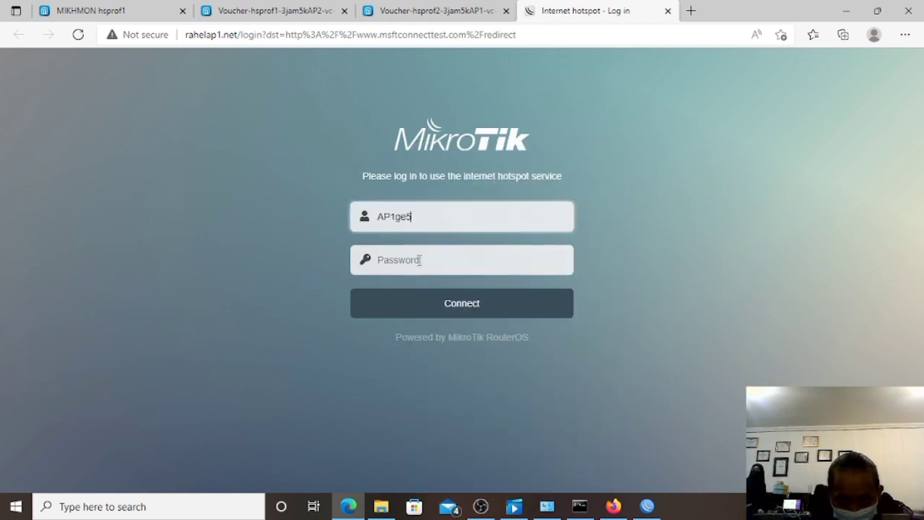
pyautogui.rightClick(418, 259)
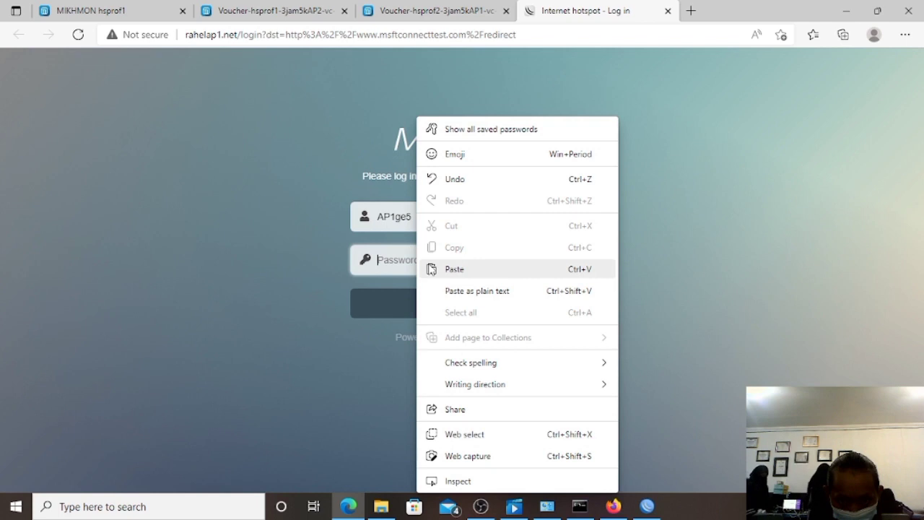
pyautogui.click(431, 269)
pyautogui.click(429, 304)
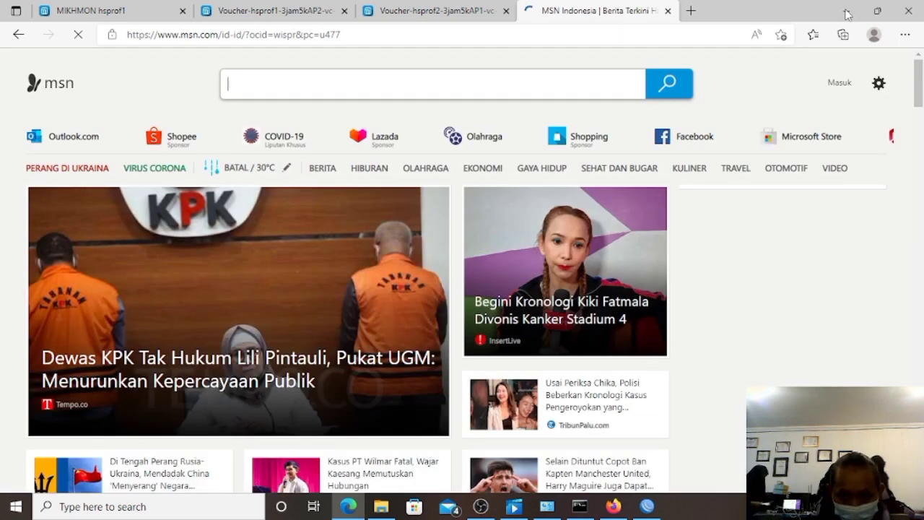
# Search 'fast' in Firefox and run the Fast.com test, settling at 890 Kbps.
pyautogui.click(846, 16)
pyautogui.doubleClick(177, 140)
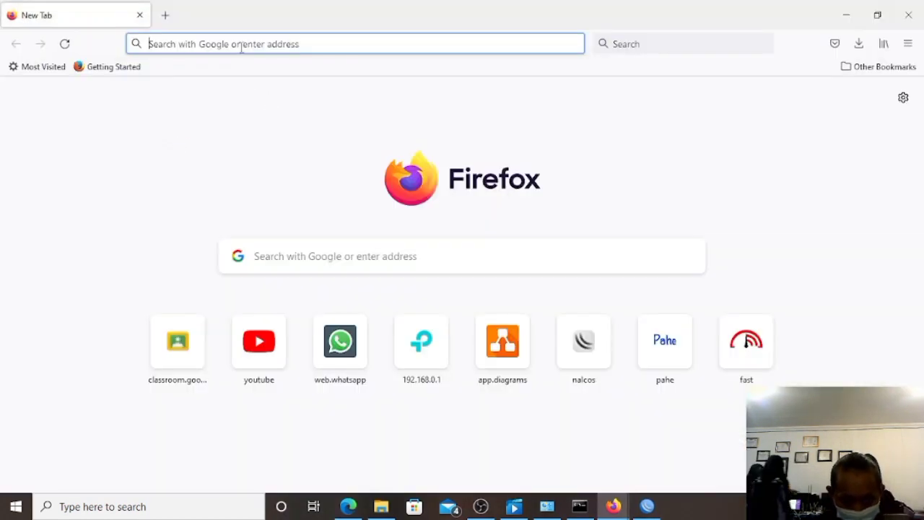
pyautogui.write('fast')
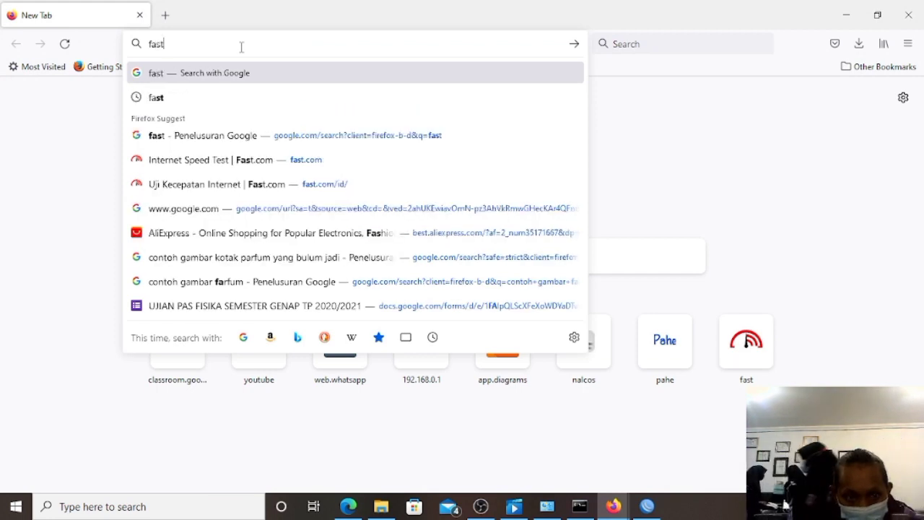
pyautogui.press('Return')
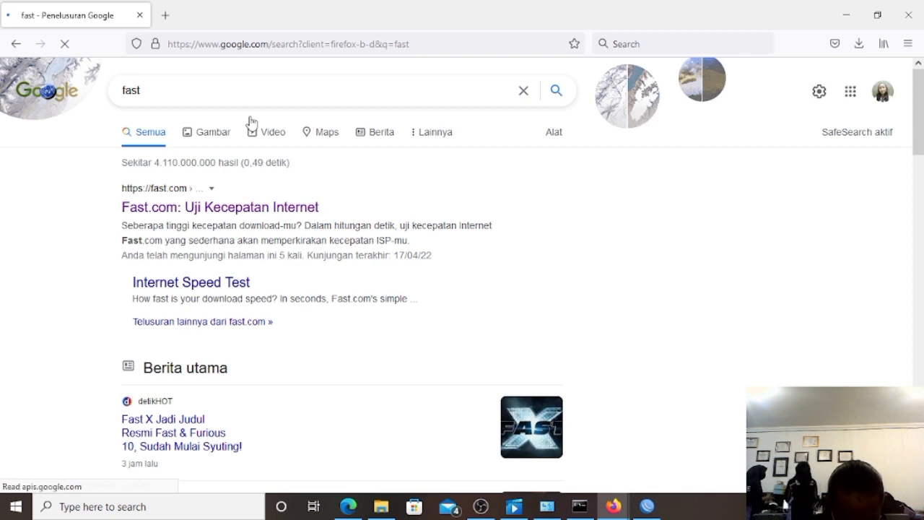
pyautogui.click(215, 208)
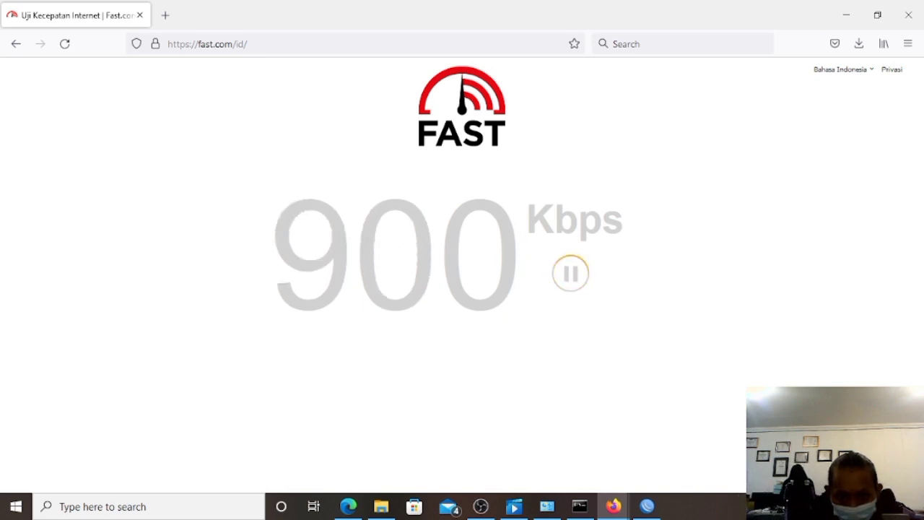
pyautogui.click(814, 506)
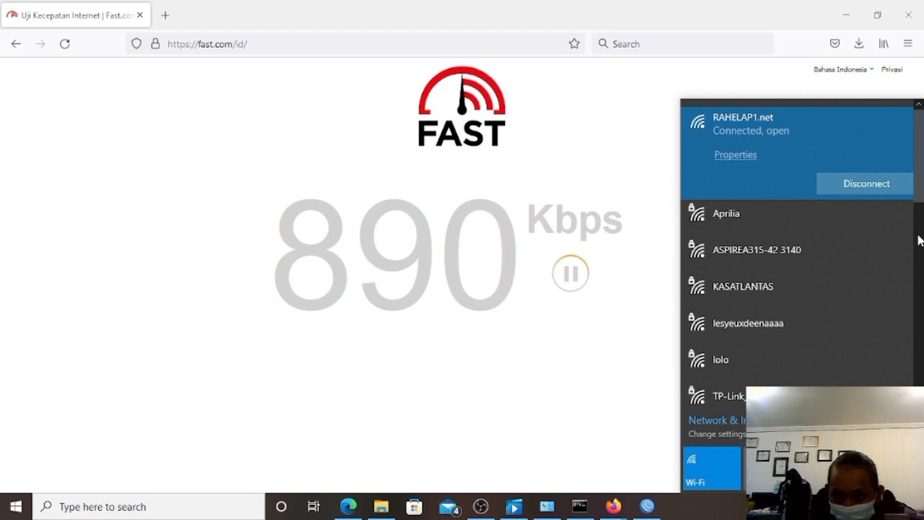
pyautogui.moveTo(922, 180); pyautogui.dragTo(923, 347)
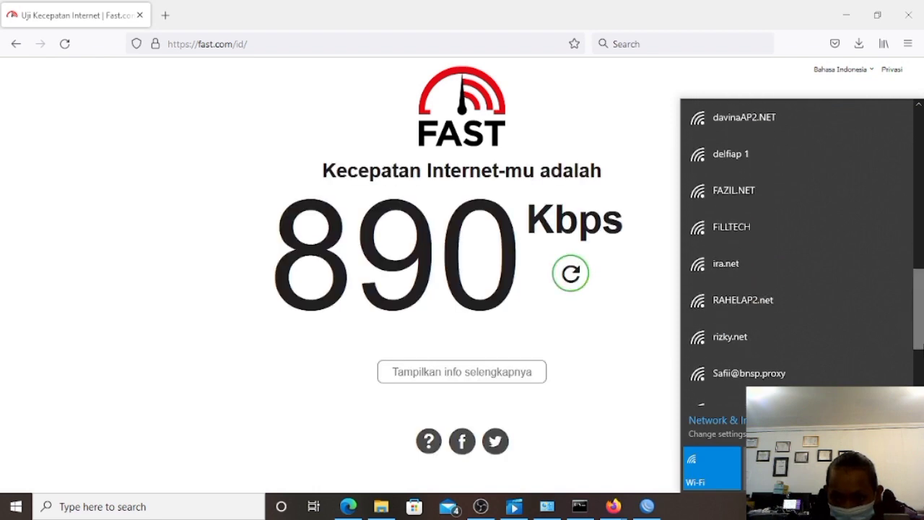
# Connect to RAHELAP2.net and copy the third hsprof1 voucher code.
pyautogui.click(804, 312)
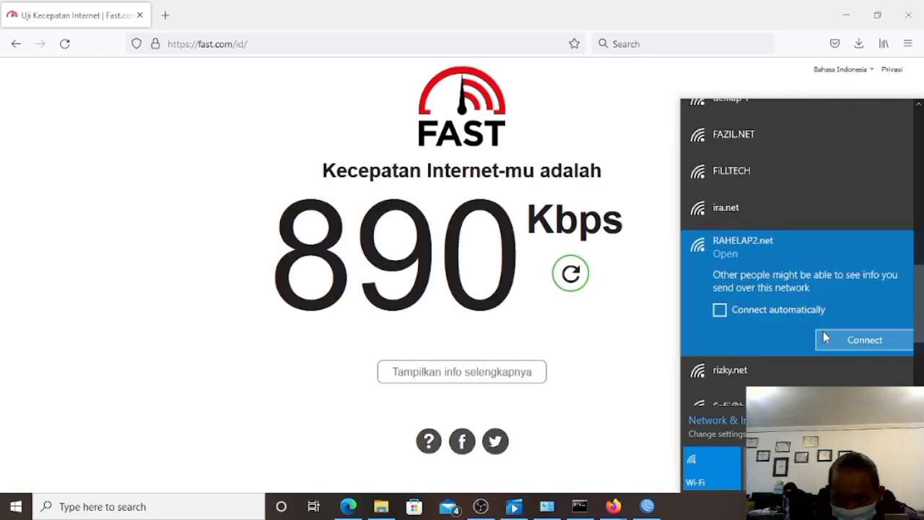
pyautogui.click(825, 337)
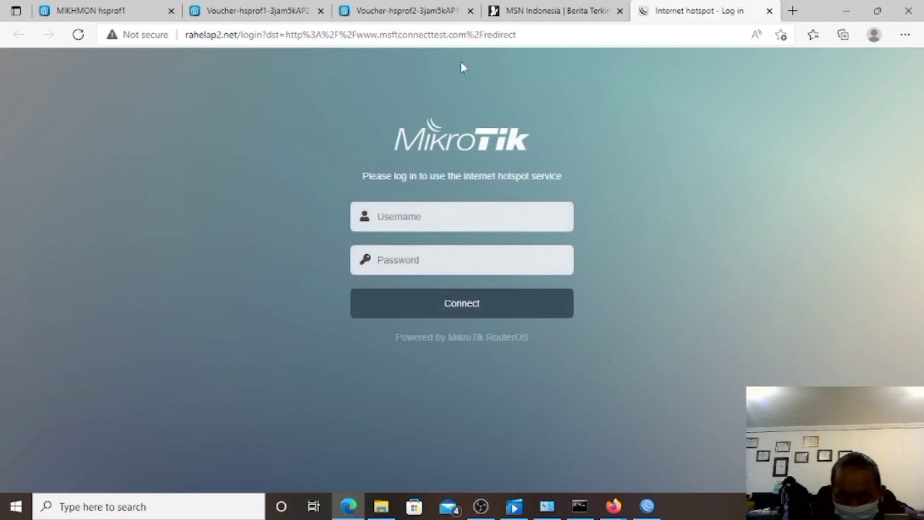
pyautogui.click(425, 8)
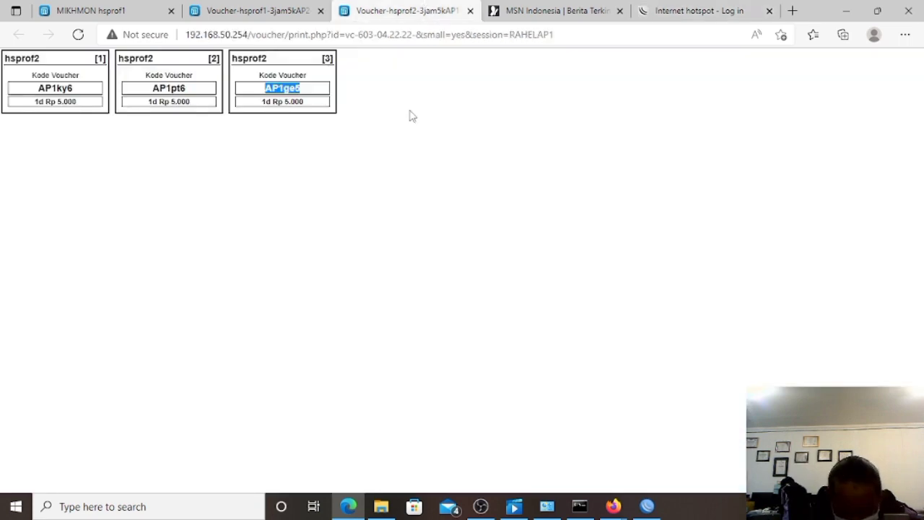
pyautogui.click(262, 16)
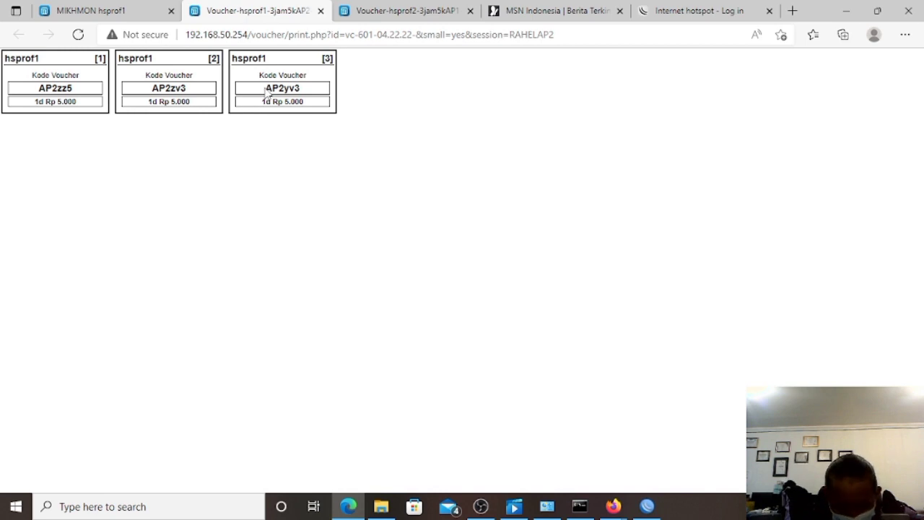
pyautogui.moveTo(266, 87); pyautogui.dragTo(298, 88)
pyautogui.rightClick(300, 88)
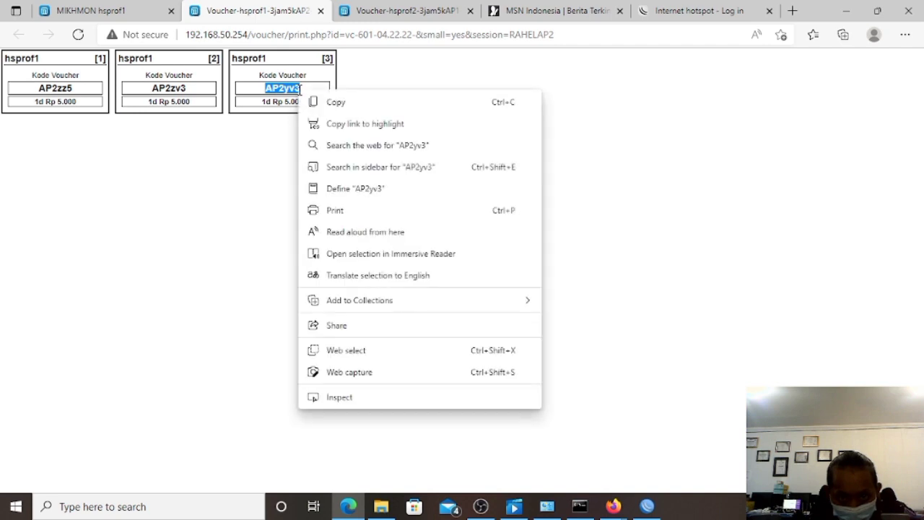
pyautogui.click(312, 104)
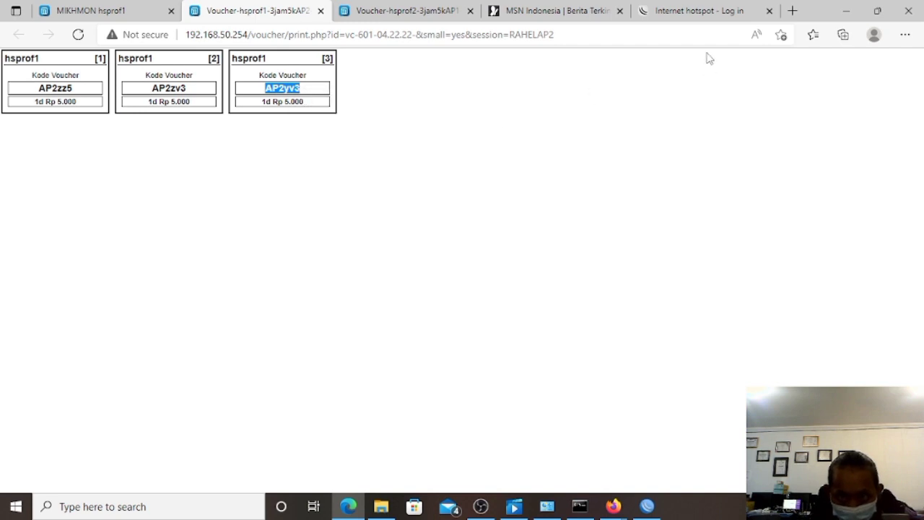
pyautogui.click(693, 11)
pyautogui.click(490, 219)
pyautogui.rightClick(488, 218)
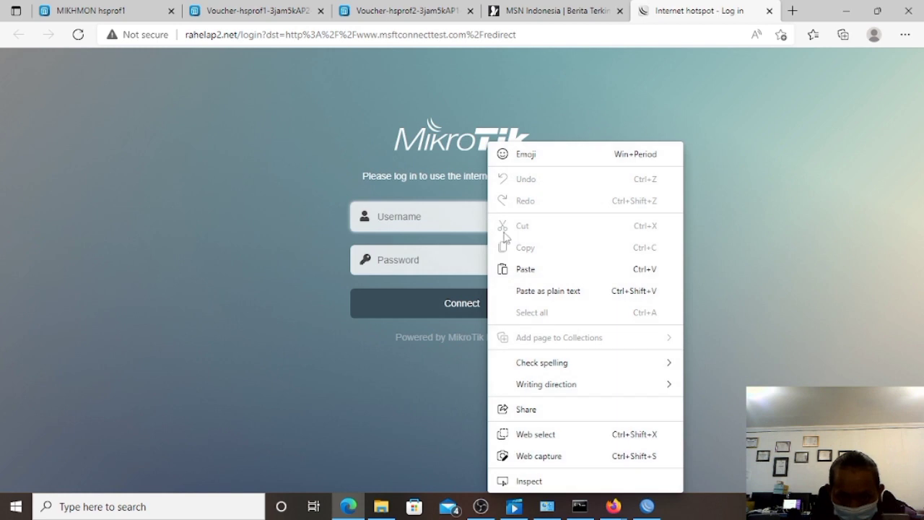
pyautogui.click(525, 268)
pyautogui.click(458, 260)
pyautogui.rightClick(457, 260)
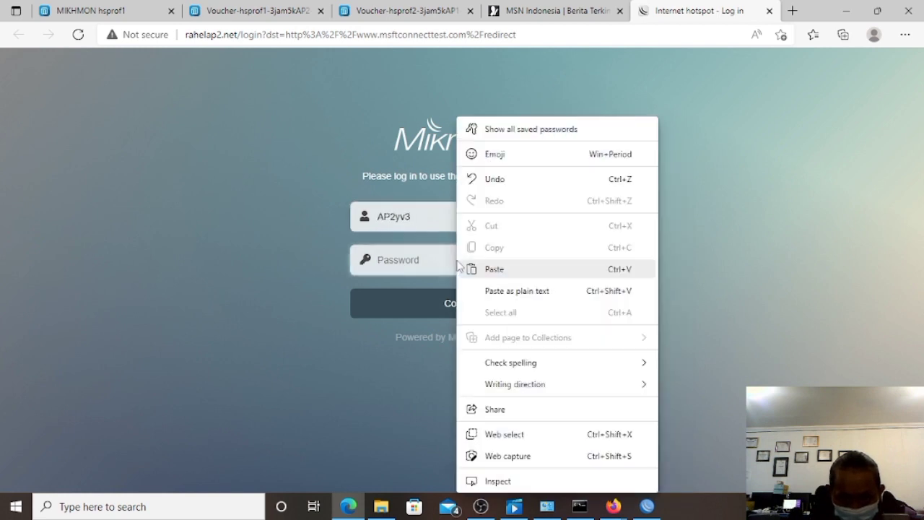
pyautogui.click(470, 272)
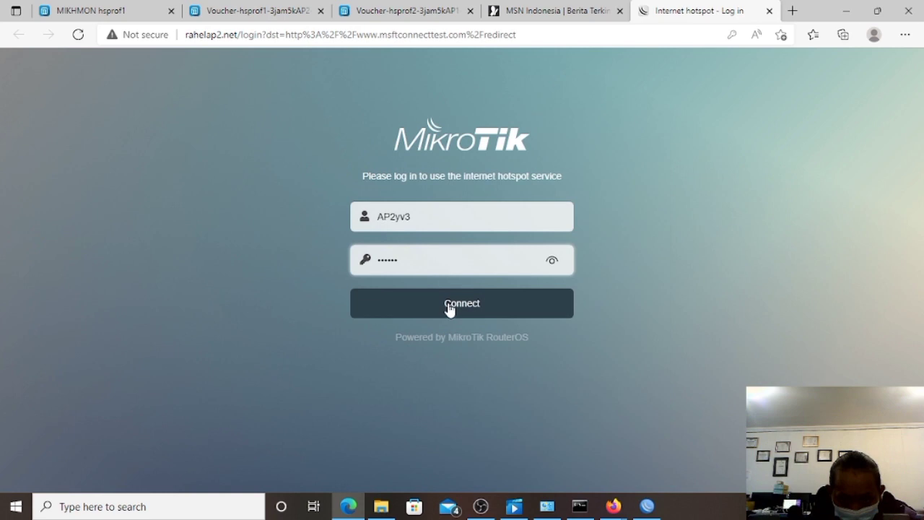
pyautogui.click(450, 309)
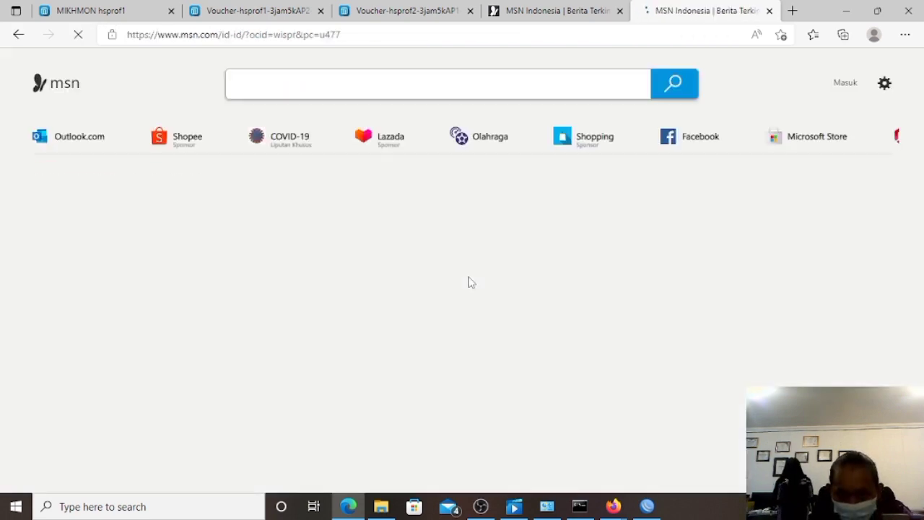
# Rerun Fast.com in a new Firefox tab (about 740 Kbps), then close Firefox and Edge.
pyautogui.moveTo(613, 507)
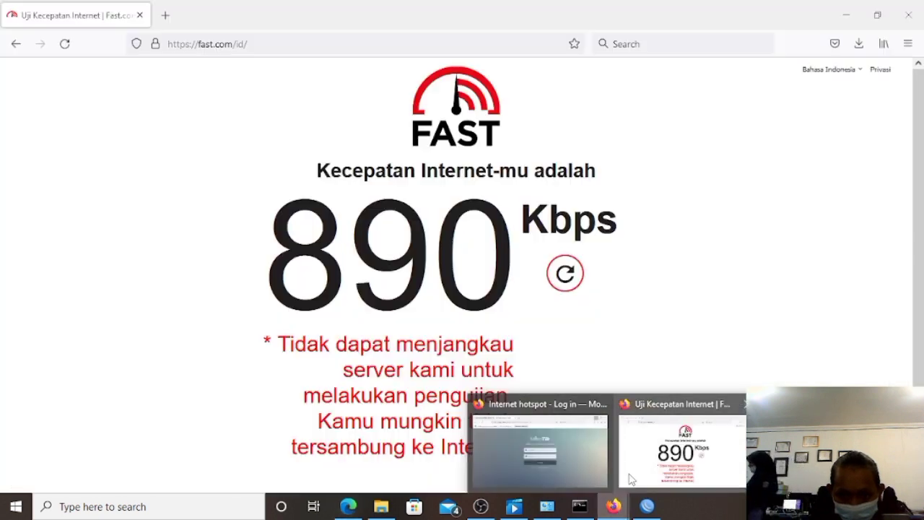
pyautogui.click(682, 451)
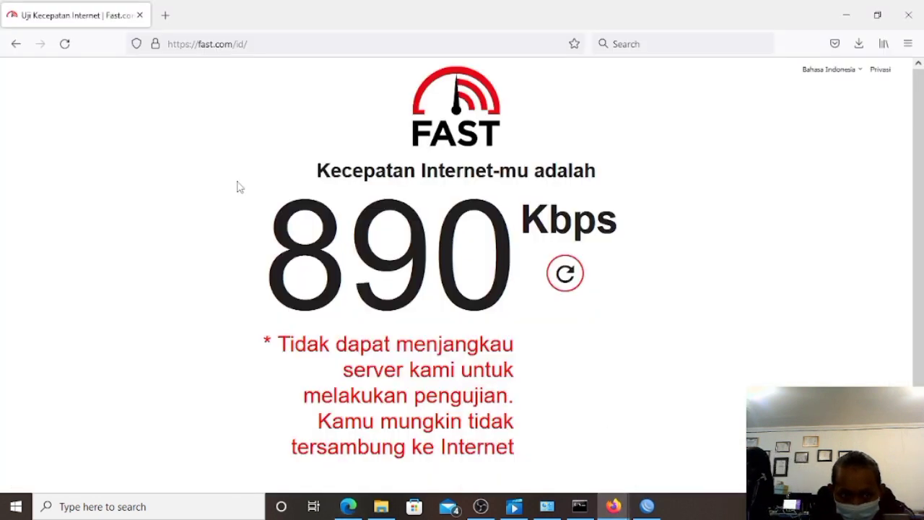
pyautogui.click(166, 15)
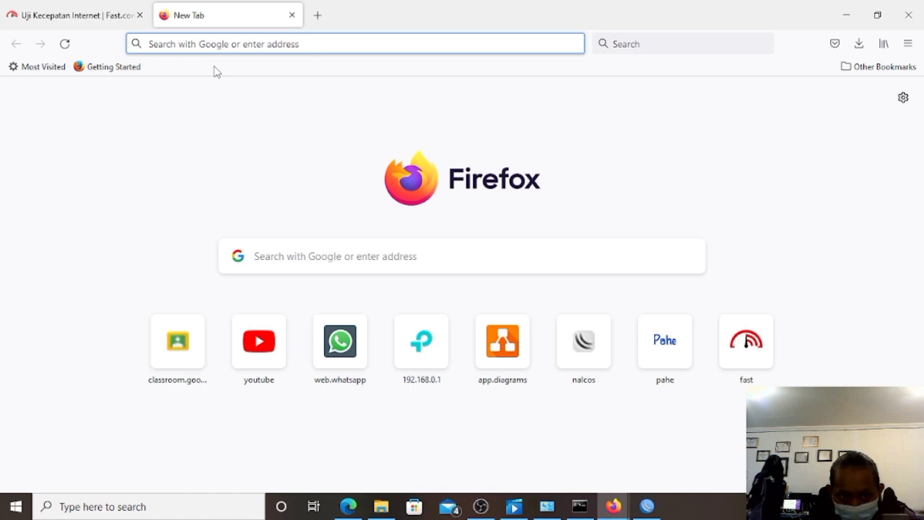
pyautogui.write('fast')
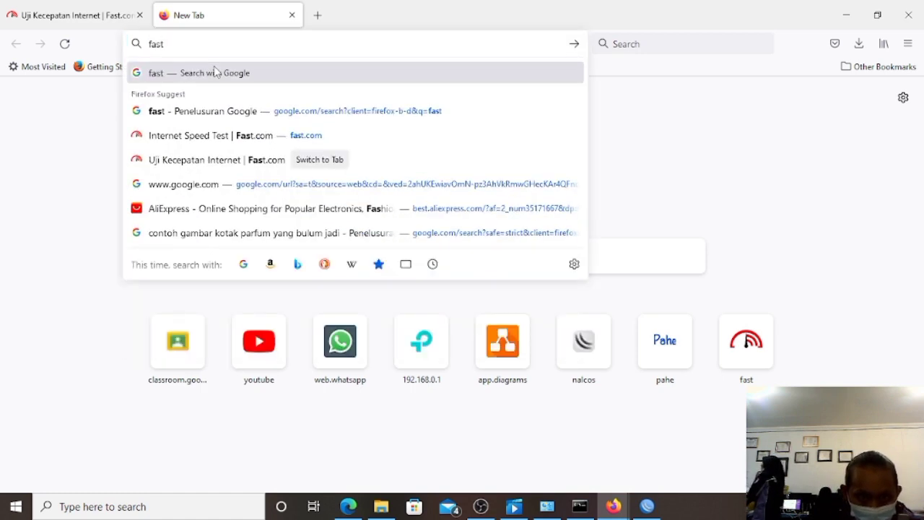
pyautogui.click(215, 73)
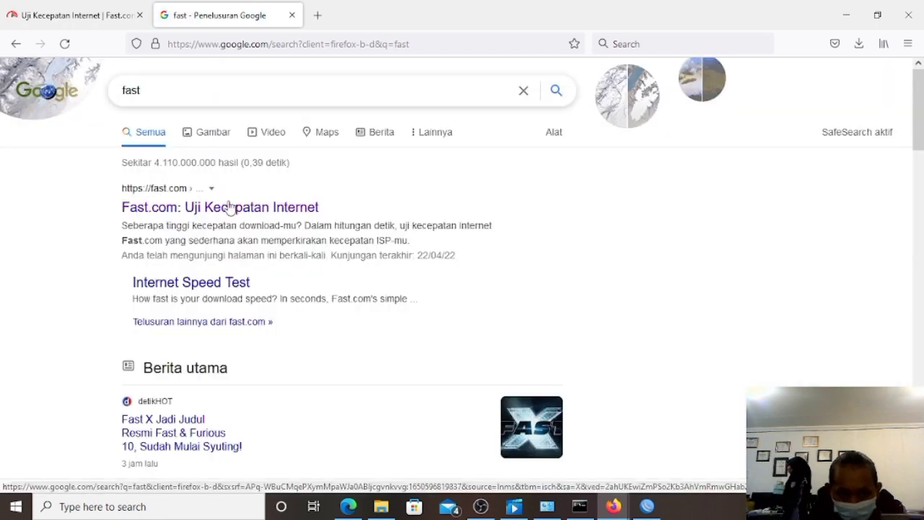
pyautogui.click(229, 207)
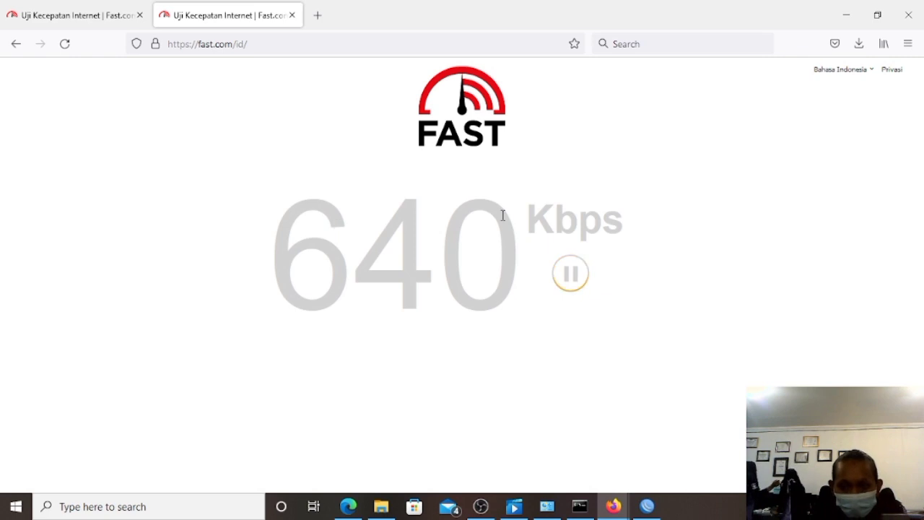
pyautogui.click(917, 15)
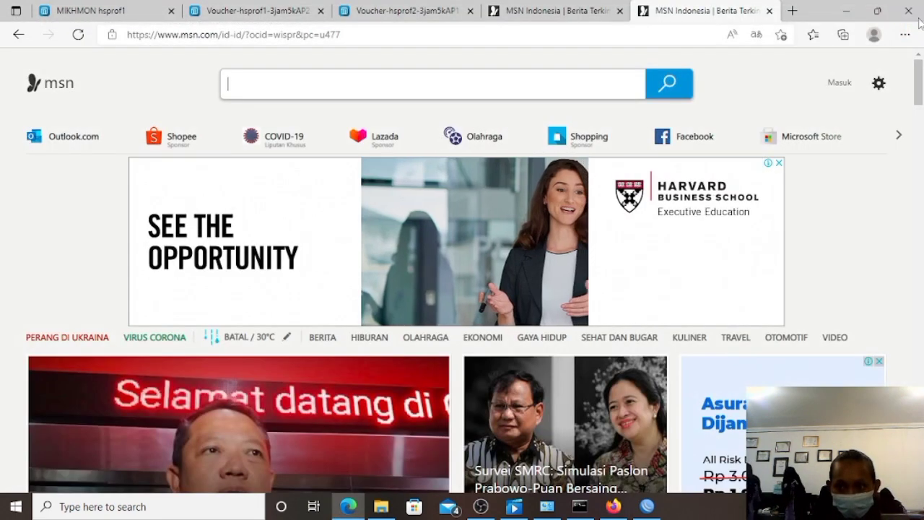
pyautogui.click(915, 13)
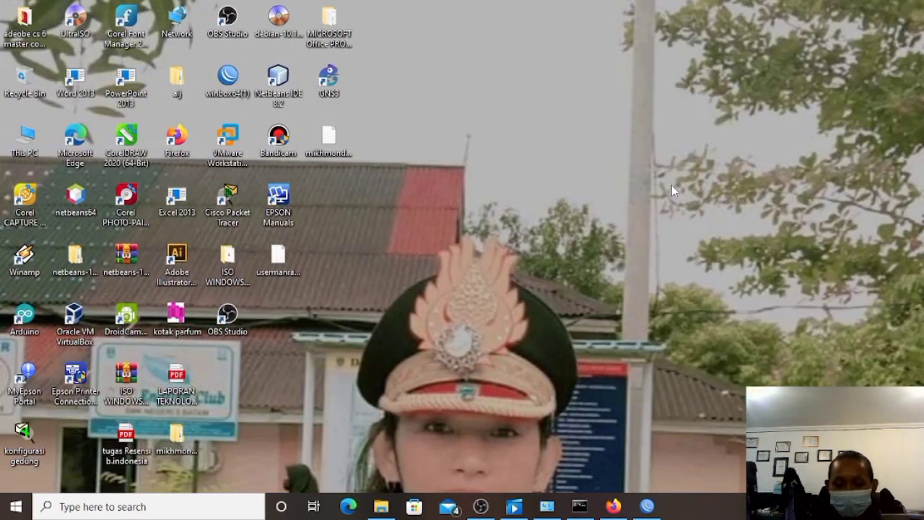